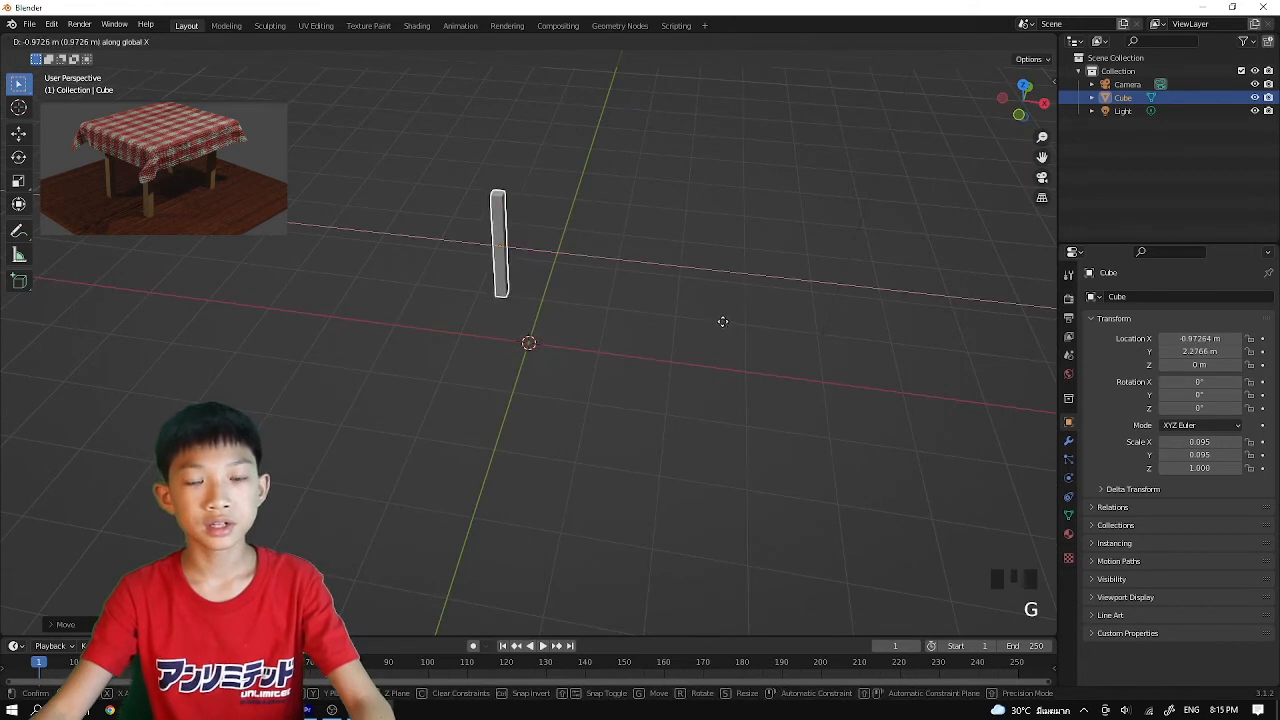
Place the table leg at about X -0.76 m and duplicate it along the X axis
click(729, 328)
key(shift+d)
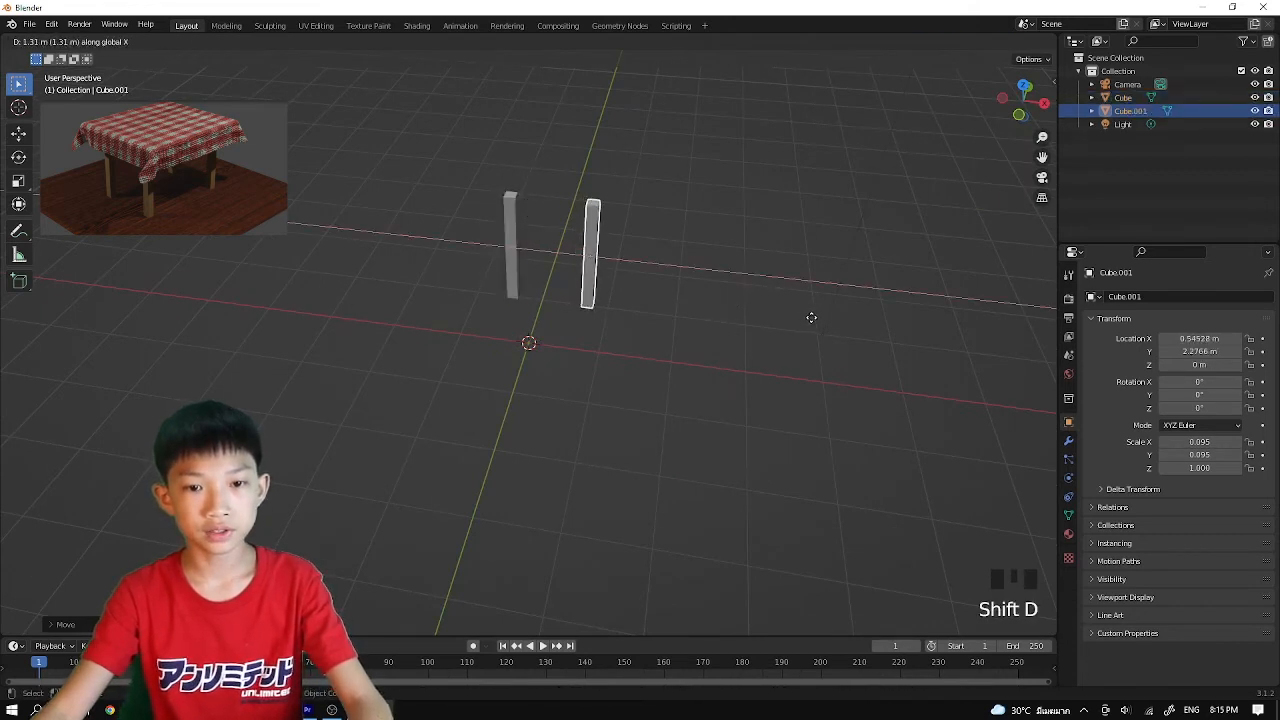
click(824, 310)
Duplicate both legs together along the Y axis to about Y -1.2 m
shift+click(512, 232)
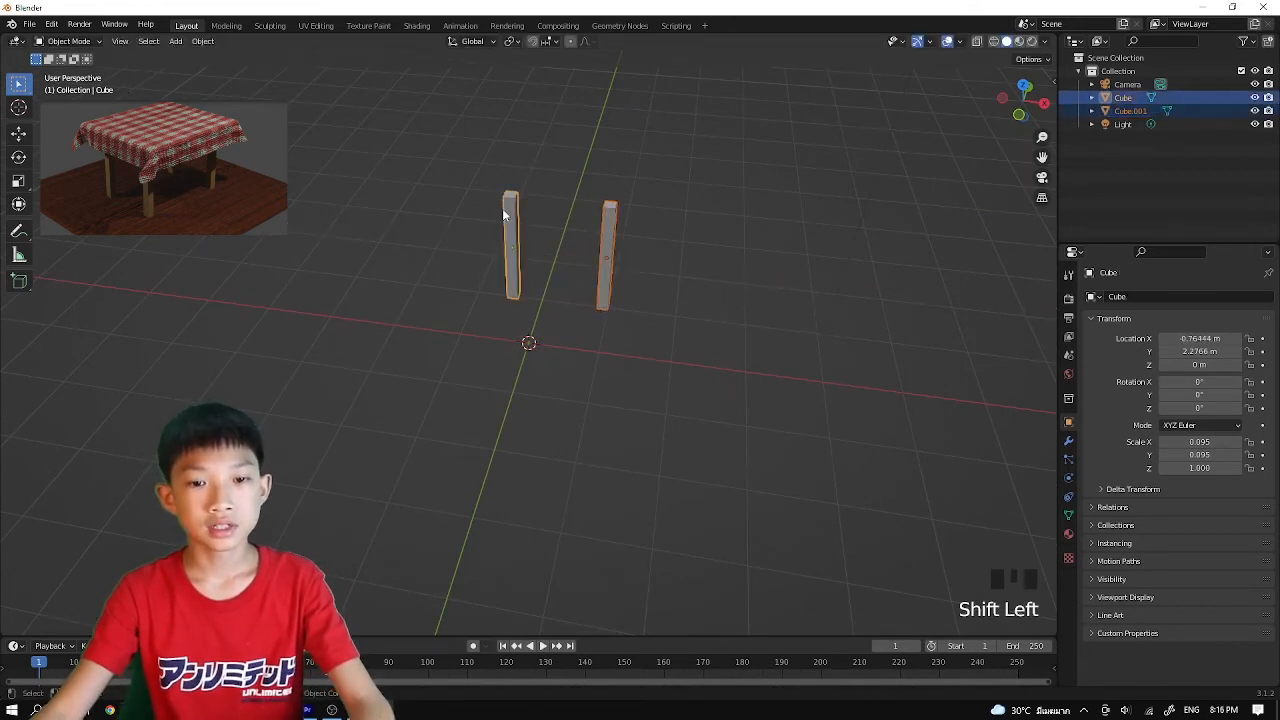
middle_drag(512, 232, 449, 320)
key(shift+d)
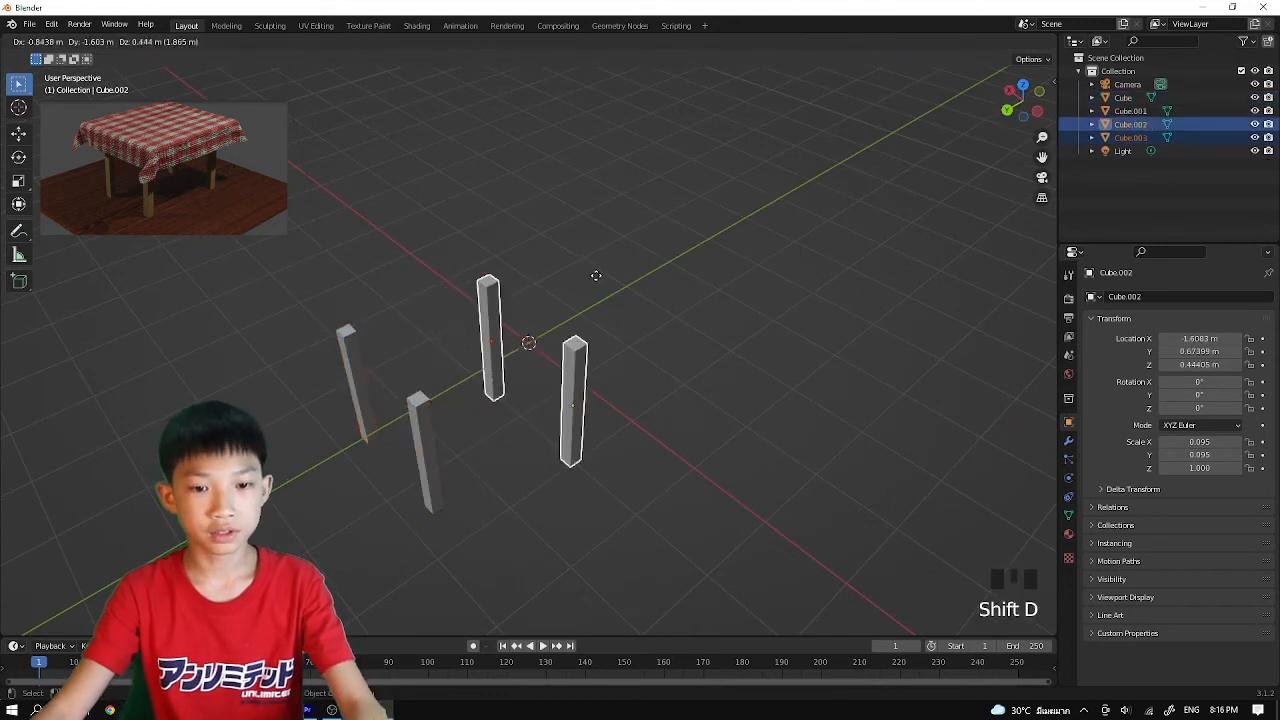
key(y)
click(707, 248)
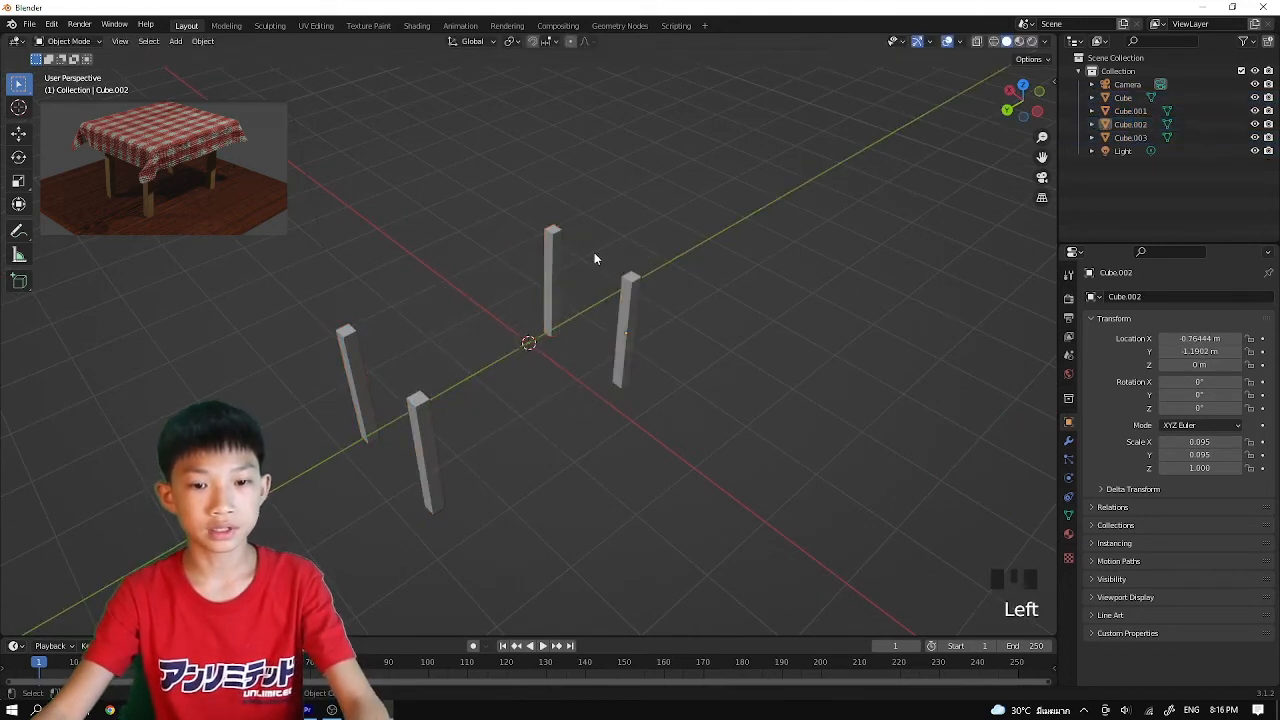
Move the original pair of legs along the Y axis closer to the duplicated pair, so all four stand around the origin
middle_drag(596, 258, 503, 364)
drag(288, 402, 416, 206)
key(g)
key(x)
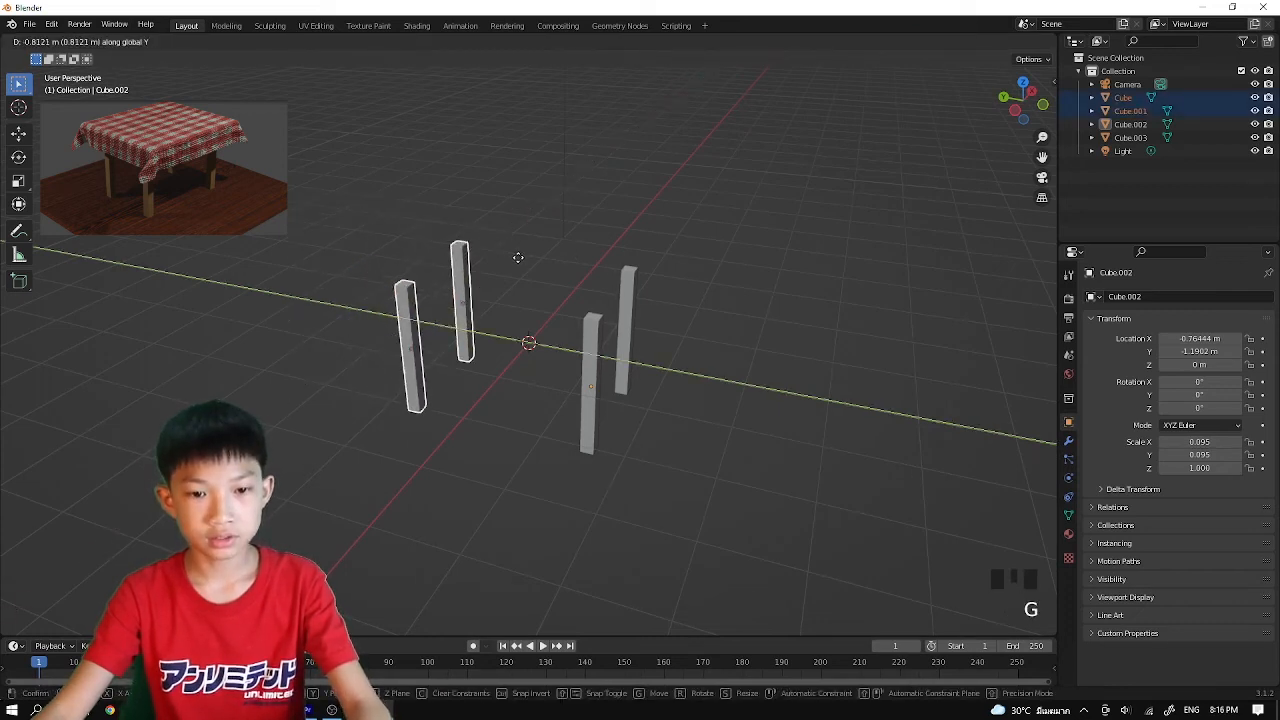
click(518, 256)
middle_drag(522, 260, 533, 358)
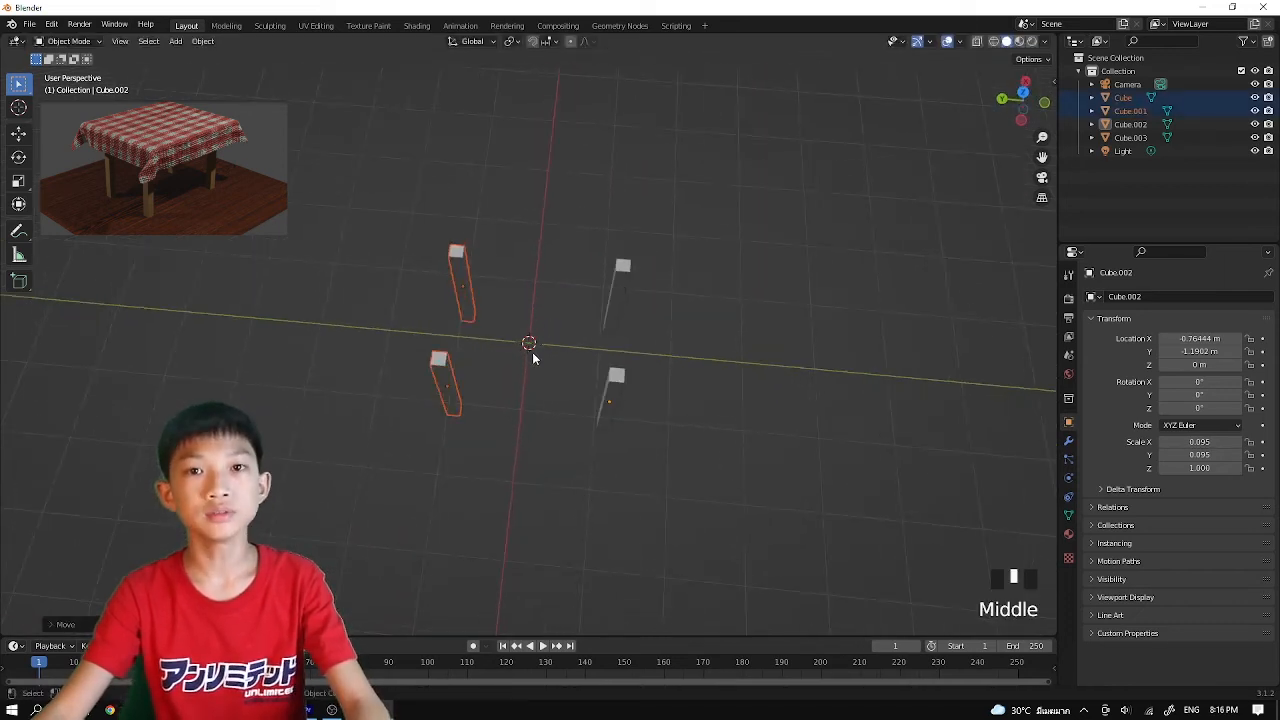
key(g)
click(506, 380)
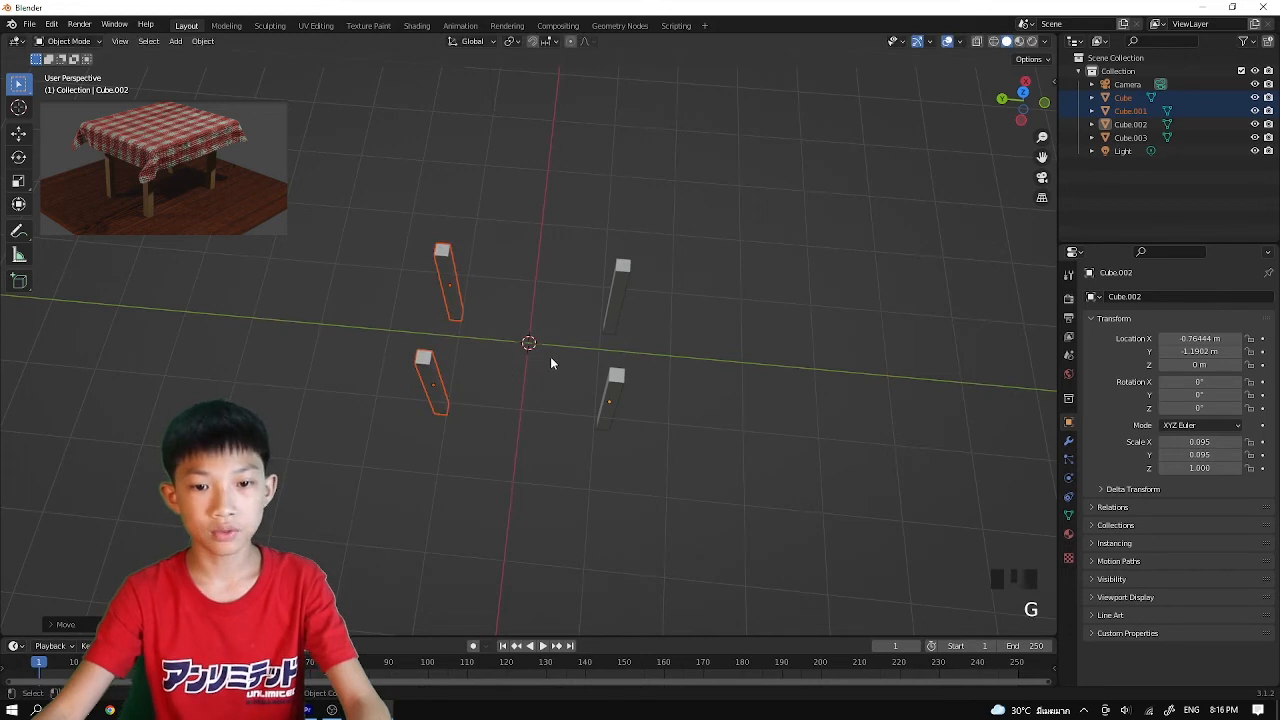
click(512, 448)
middle_drag(512, 448, 462, 360)
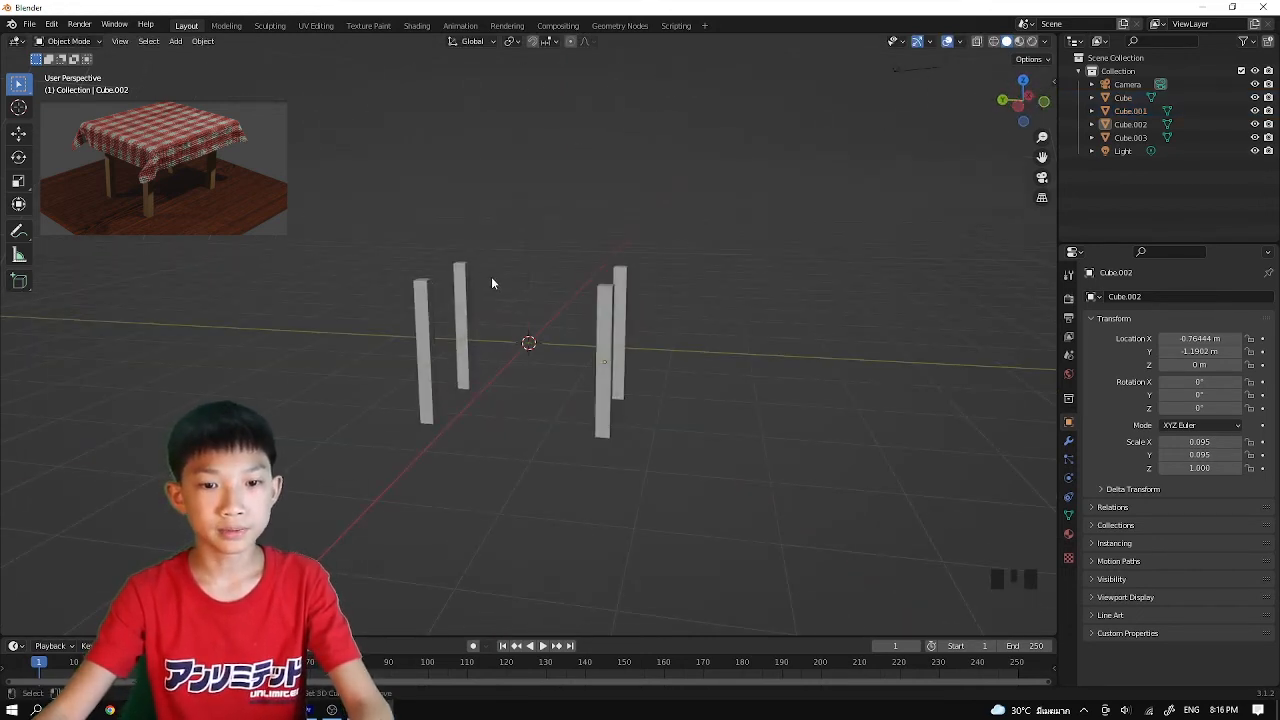
Add a cube and raise it along Z to about 0.99 m, level with the tops of the legs
key(shift+a)
mouse_move(490, 284)
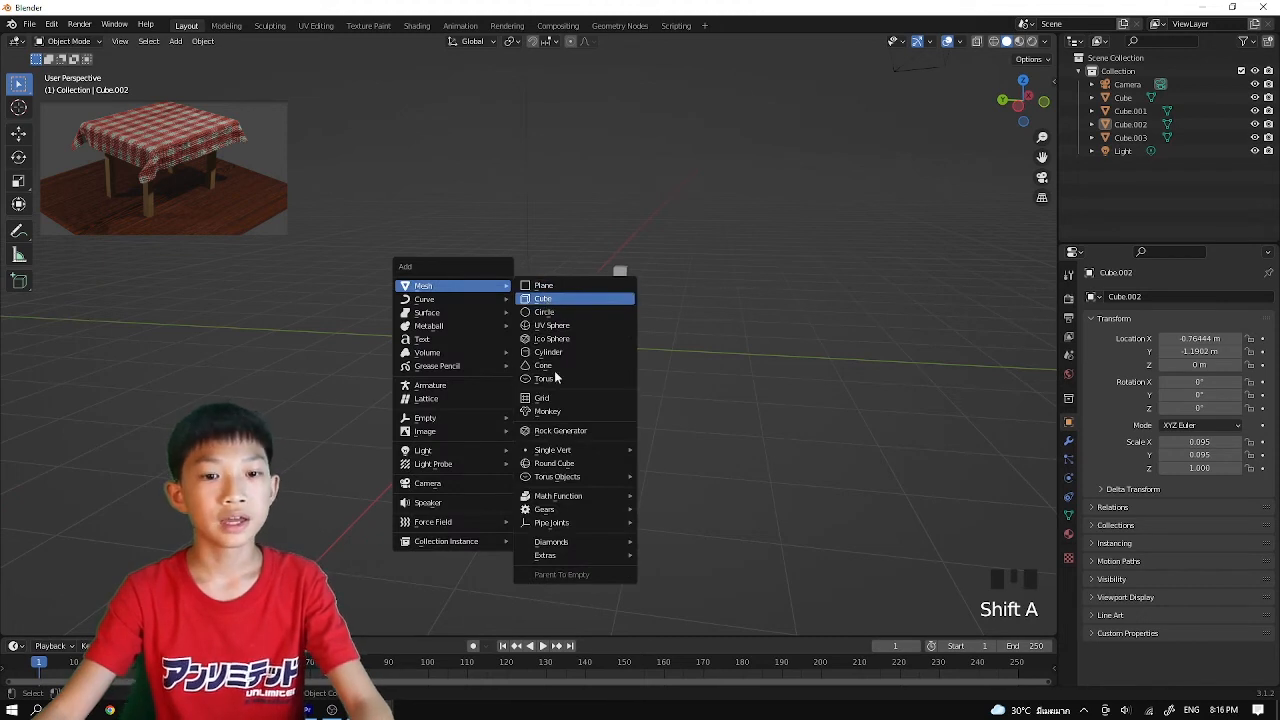
click(545, 299)
key(g)
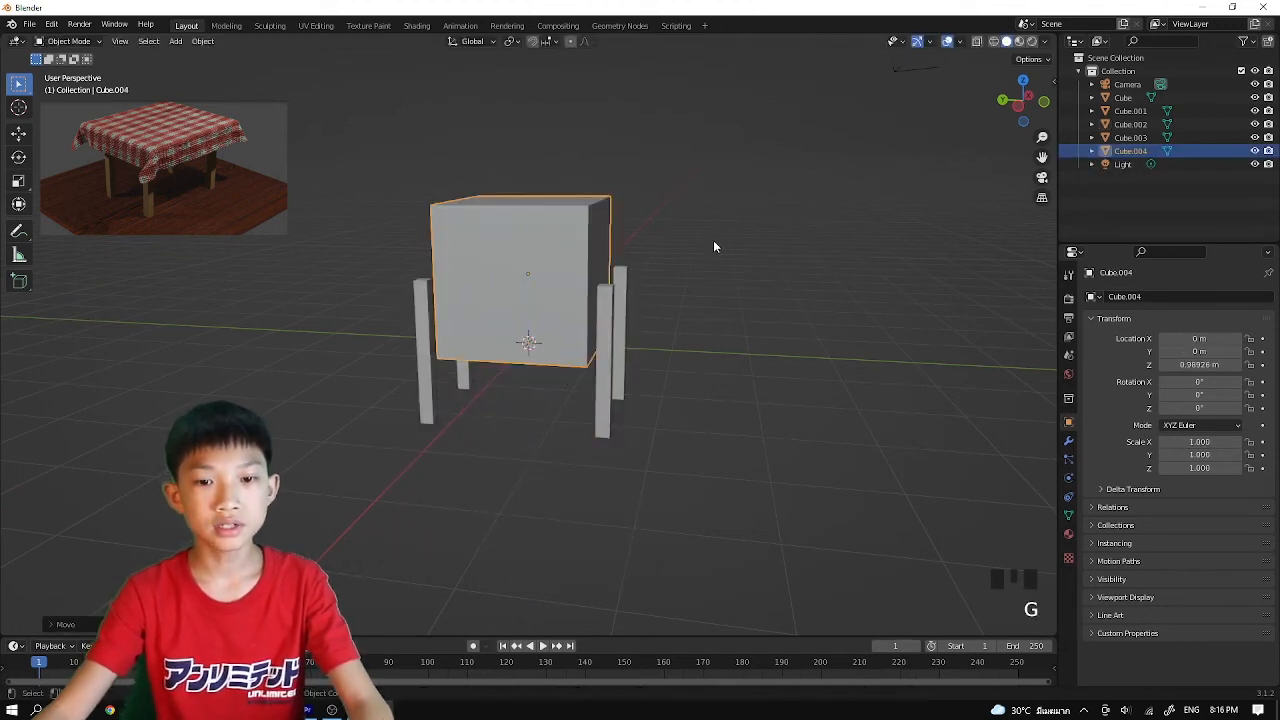
click(714, 243)
Scale the cube into a tabletop covering the legs, about 1.38 in X, 1.58 in Y and 0.095 in Z
key(s)
key(z)
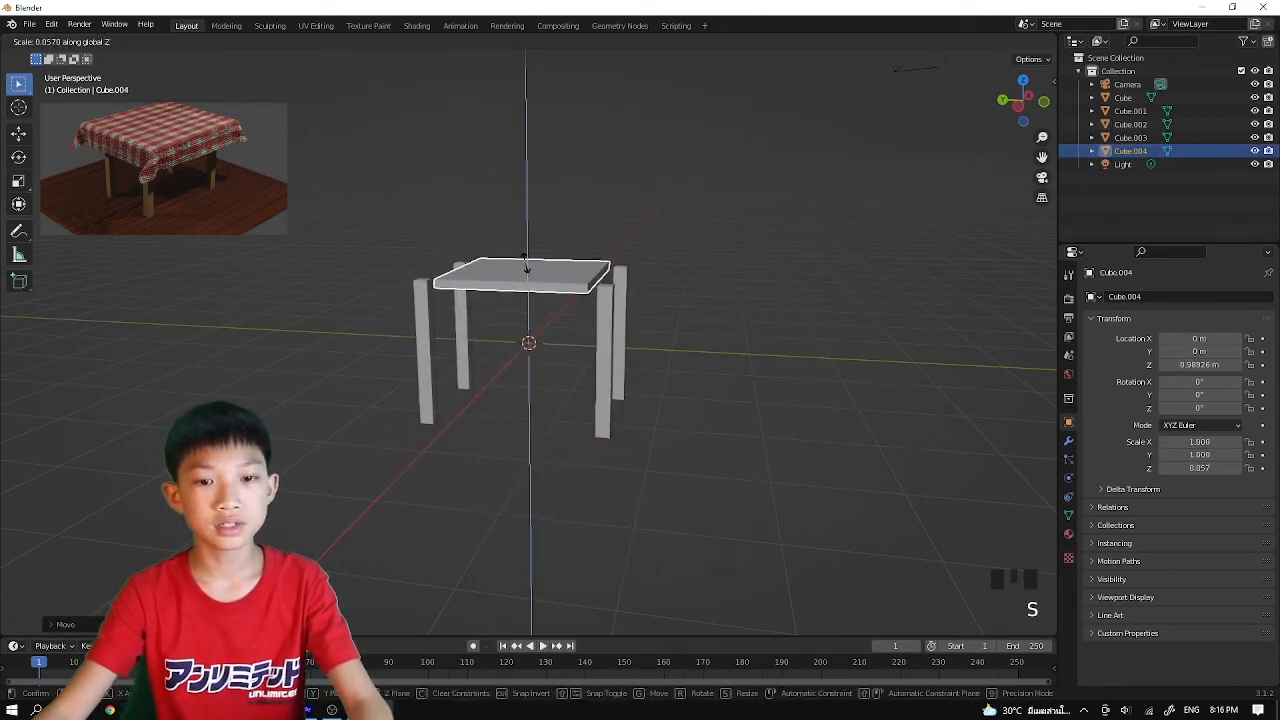
click(709, 306)
key(s)
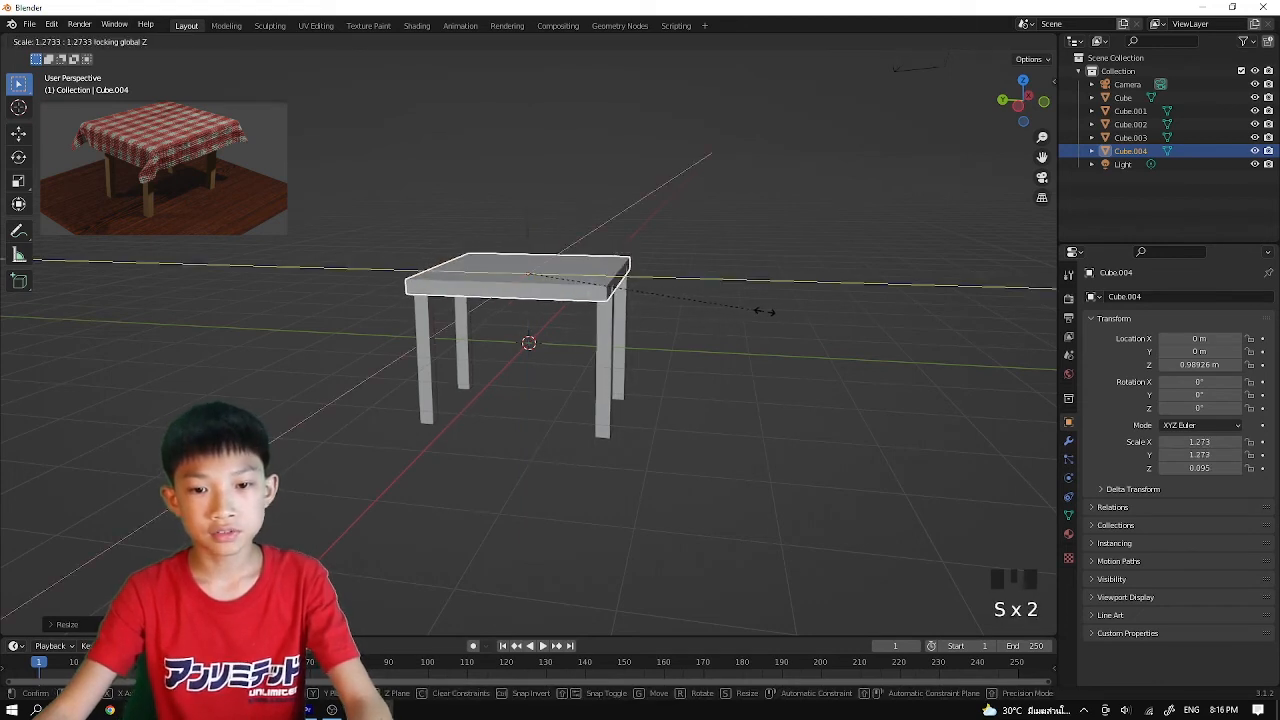
click(778, 307)
key(s)
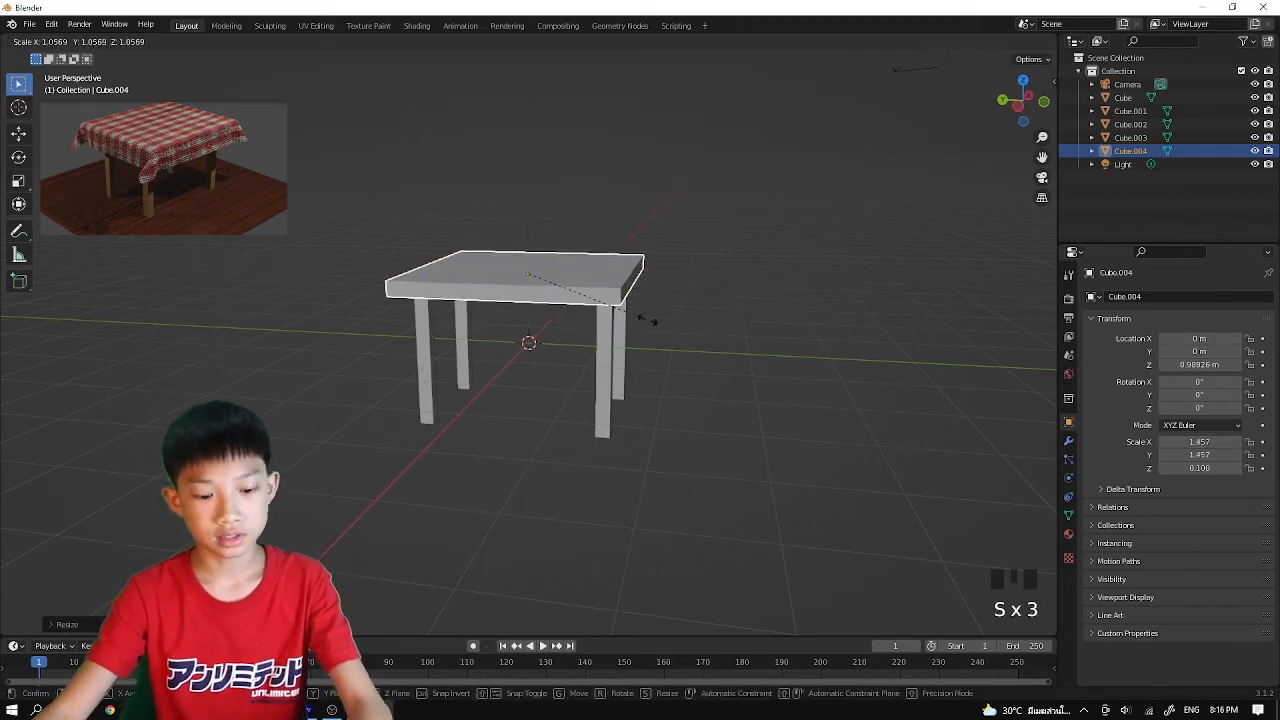
key(y)
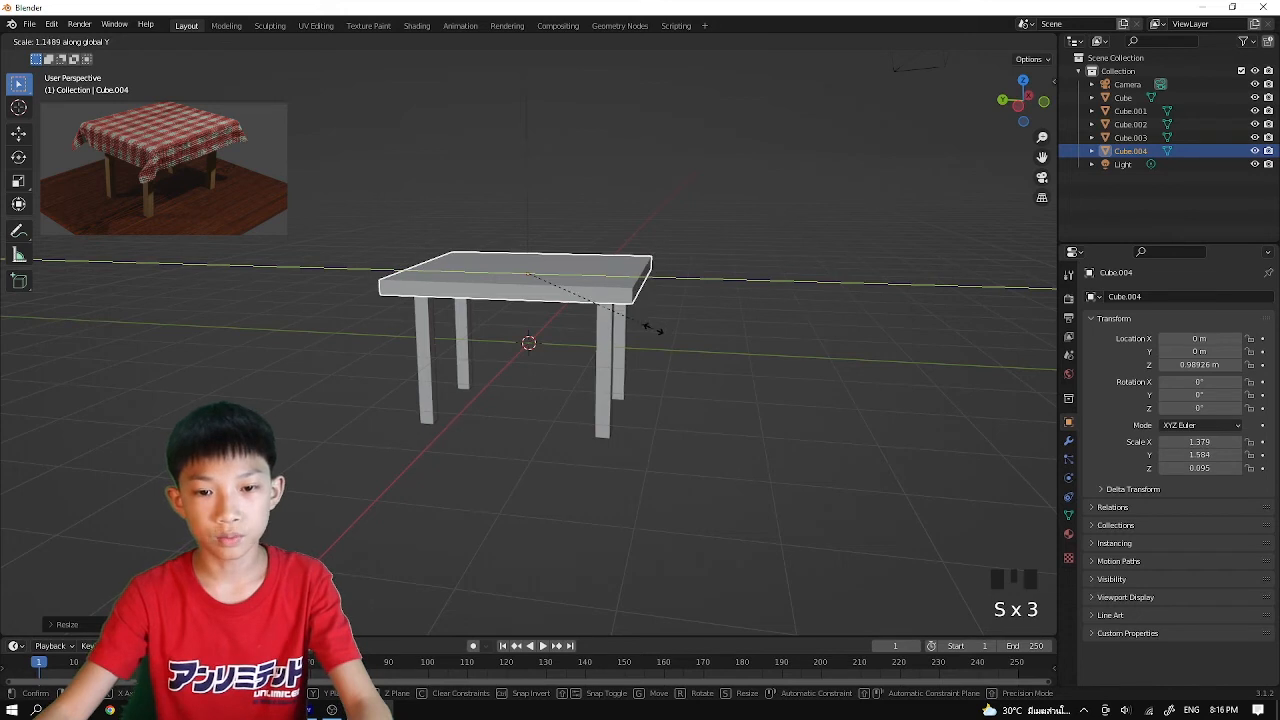
click(655, 328)
click(686, 321)
Select the tabletop and all four legs and join them into a single object
middle_drag(686, 321, 430, 393)
scroll(528, 408, down, 2)
middle_drag(528, 408, 528, 395)
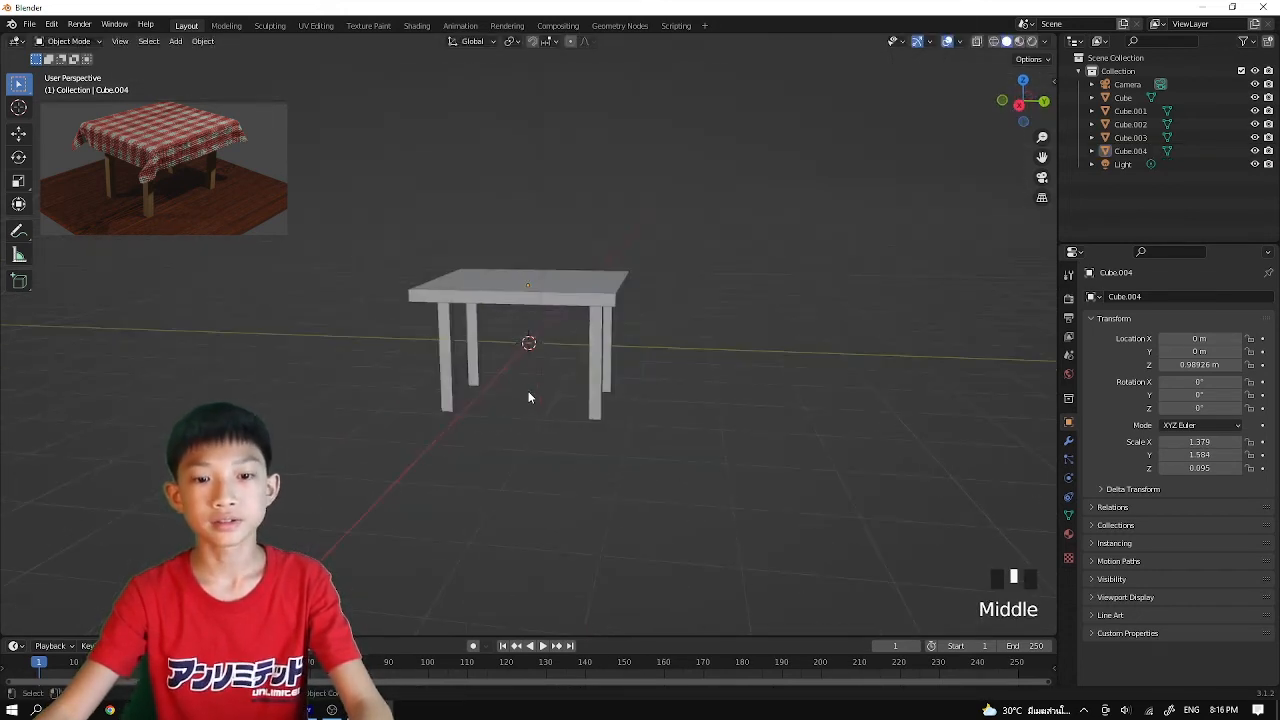
middle_drag(373, 251, 379, 197)
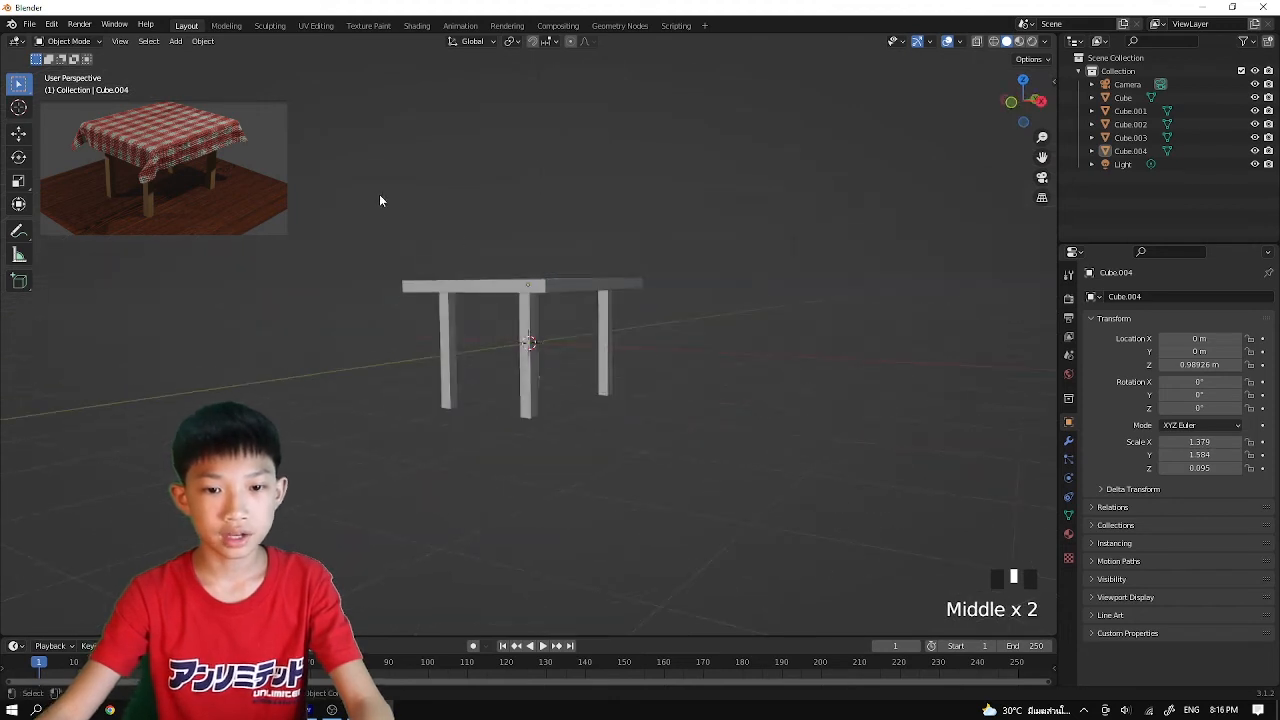
drag(375, 193, 636, 358)
middle_drag(470, 324, 509, 315)
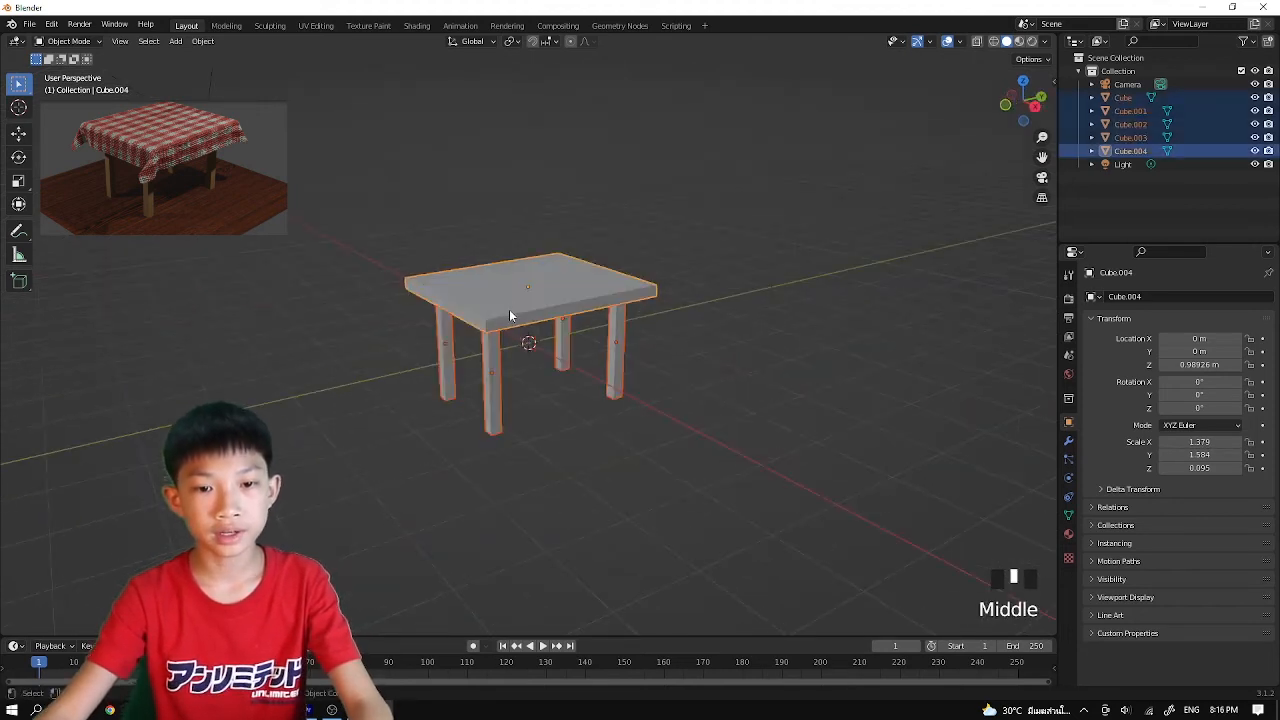
shift+click(497, 290)
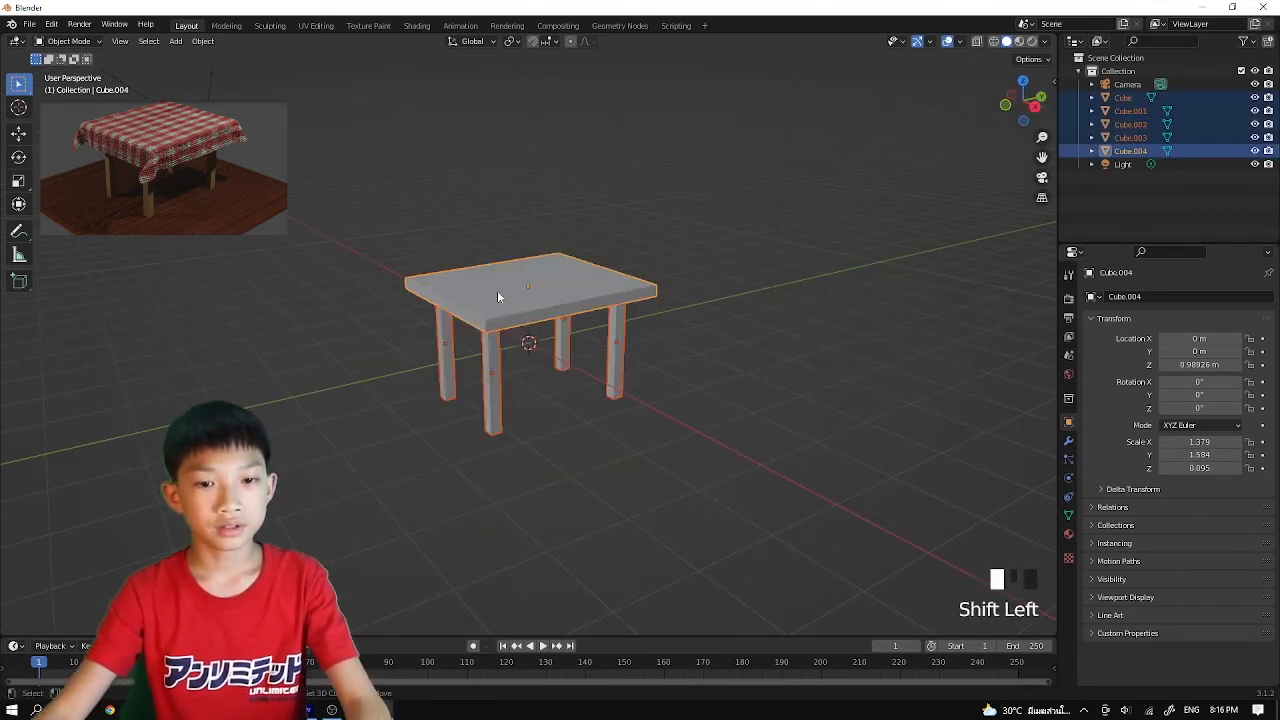
key(ctrl+z)
shift+click(505, 290)
shift+click(506, 289)
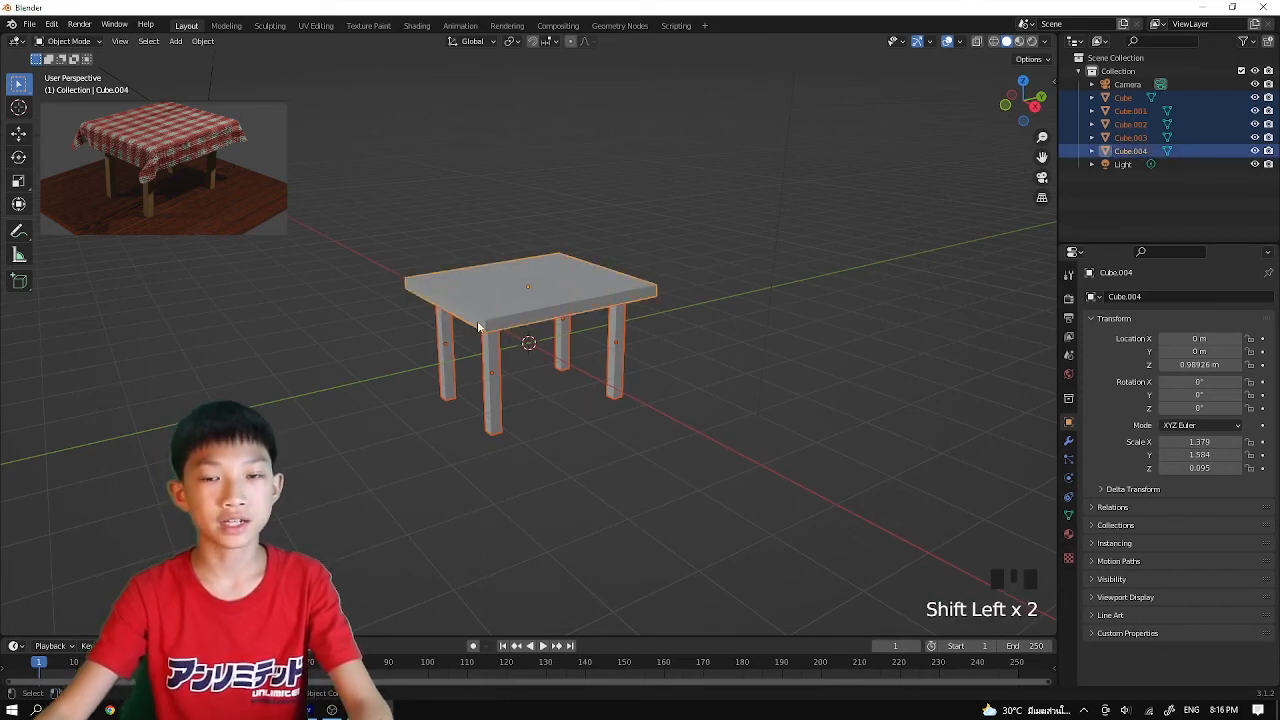
middle_drag(430, 314, 636, 322)
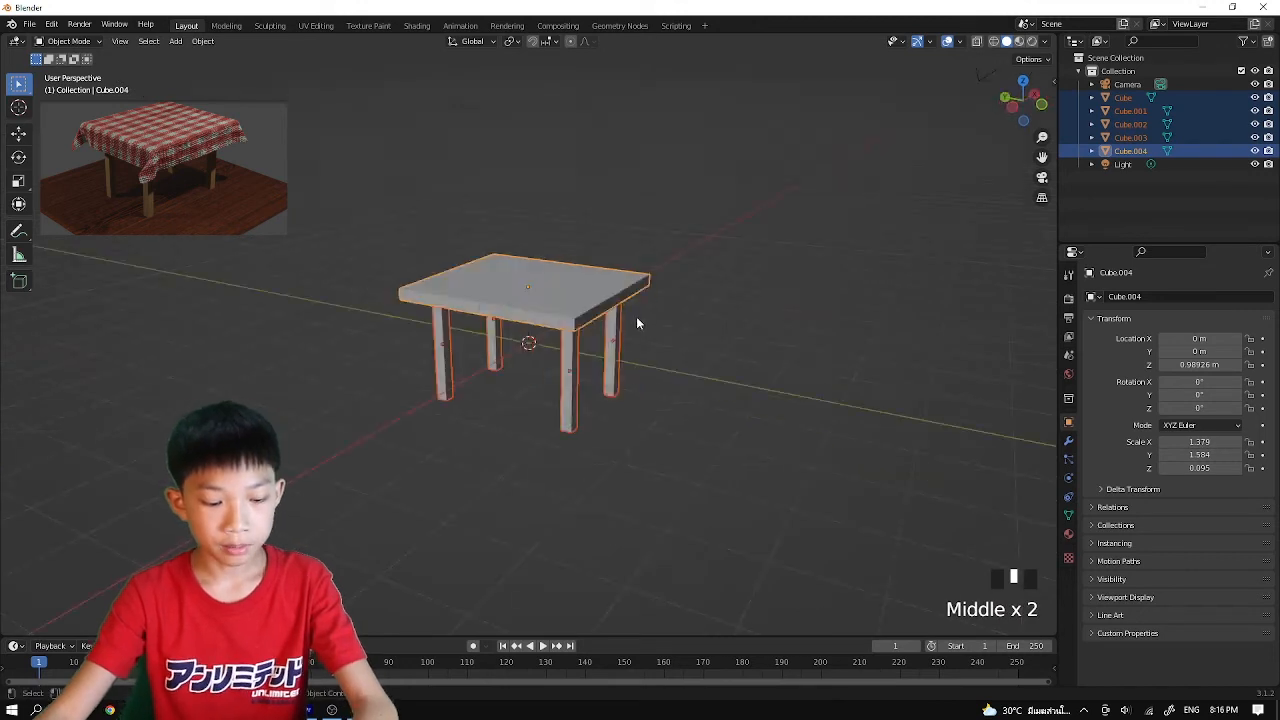
key(ctrl+j)
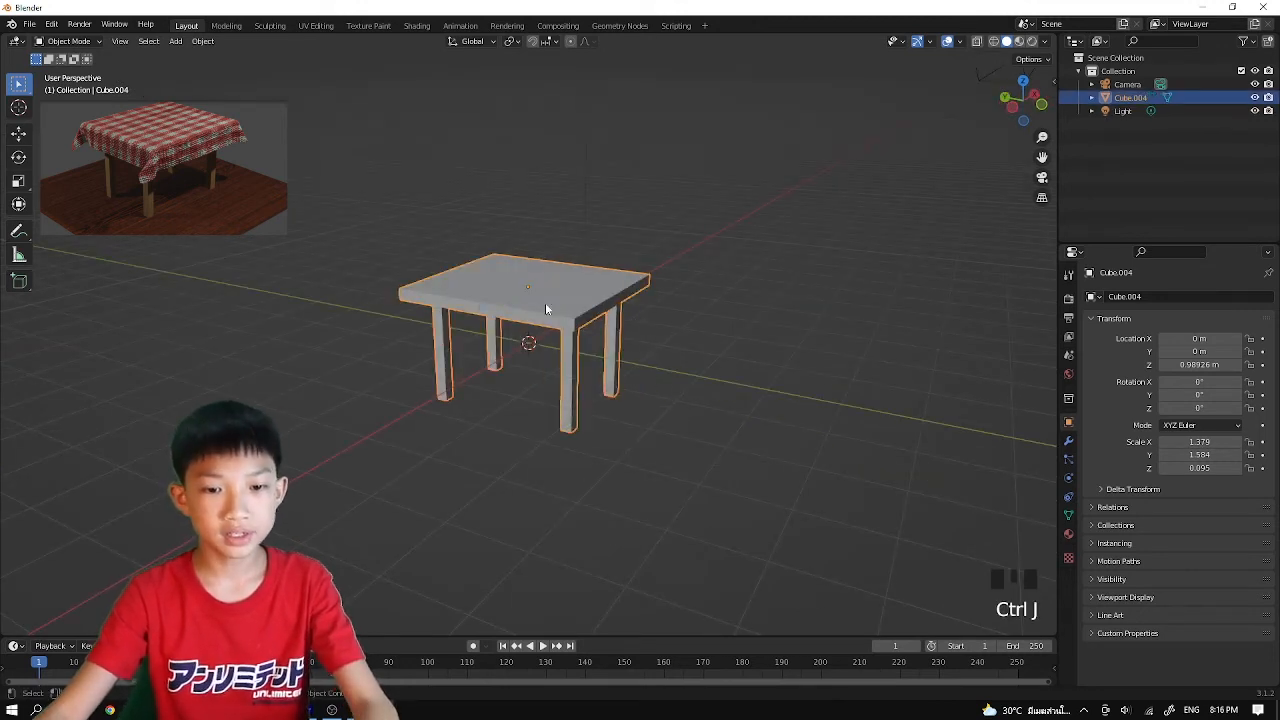
key(g)
key(Escape)
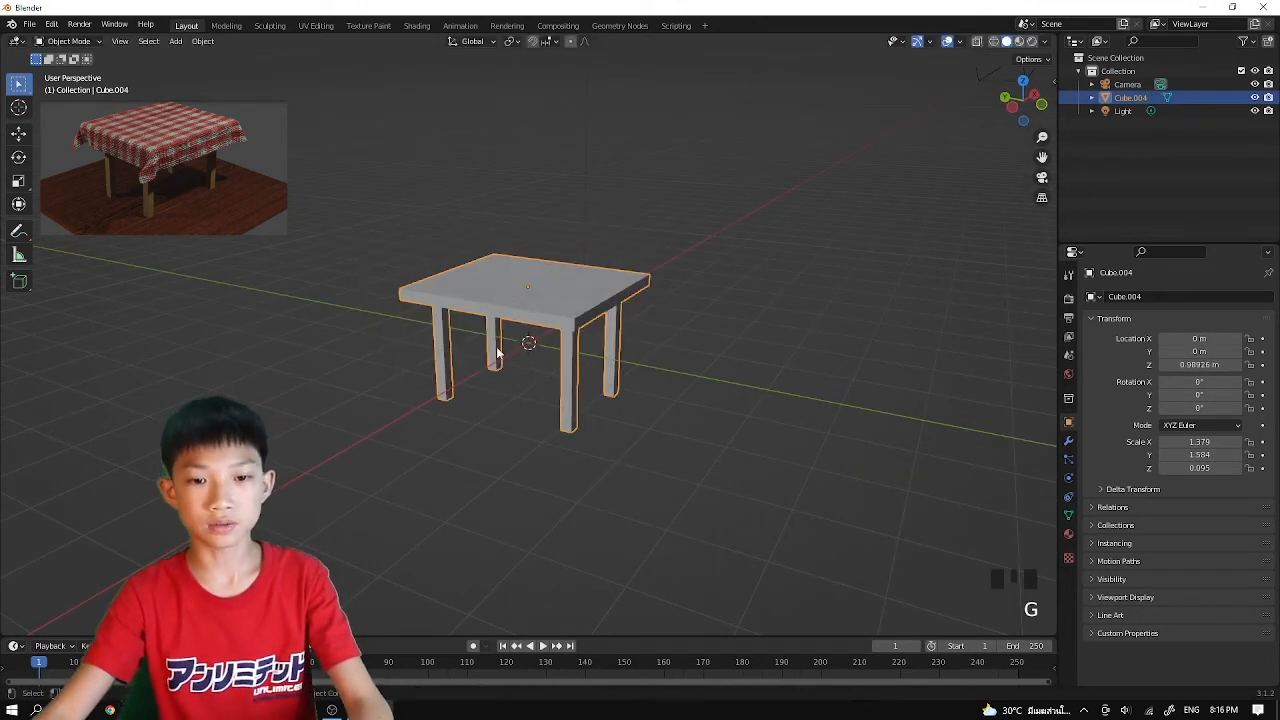
Raise the table along Z to about 1.99 m so that its legs stand on the ground line
click(1034, 96)
scroll(650, 330, up, 2)
key(g)
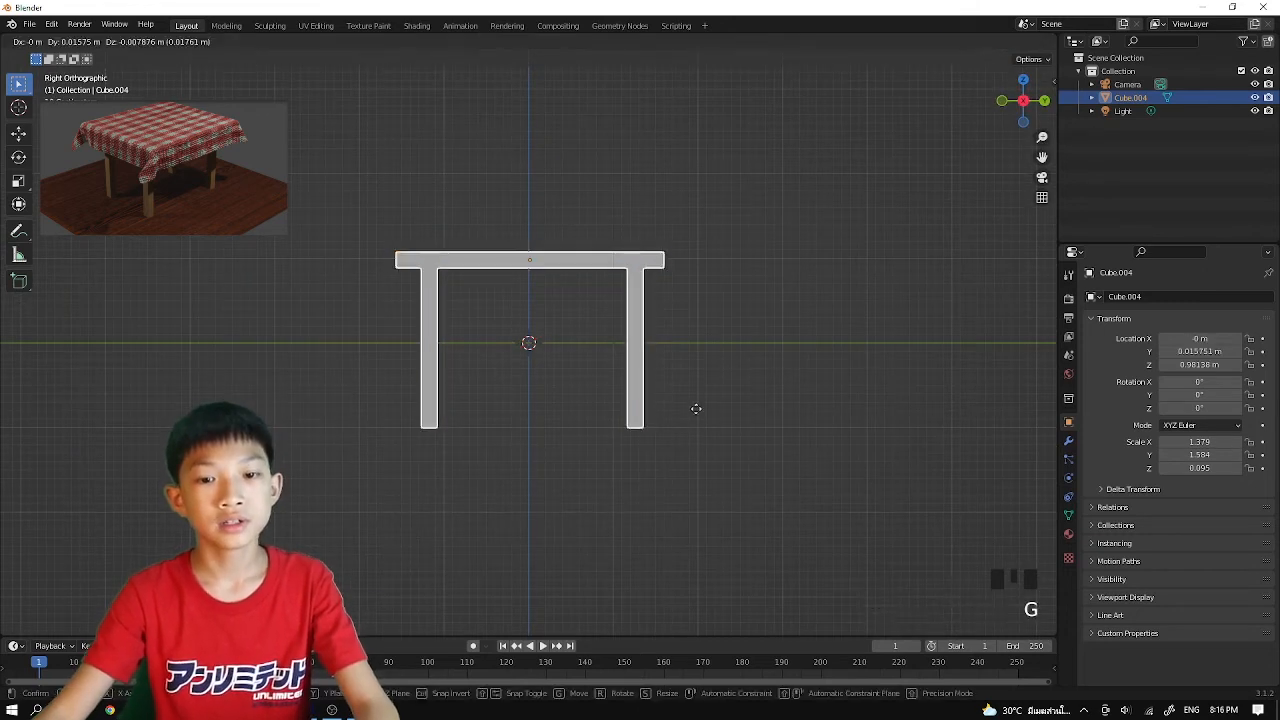
key(z)
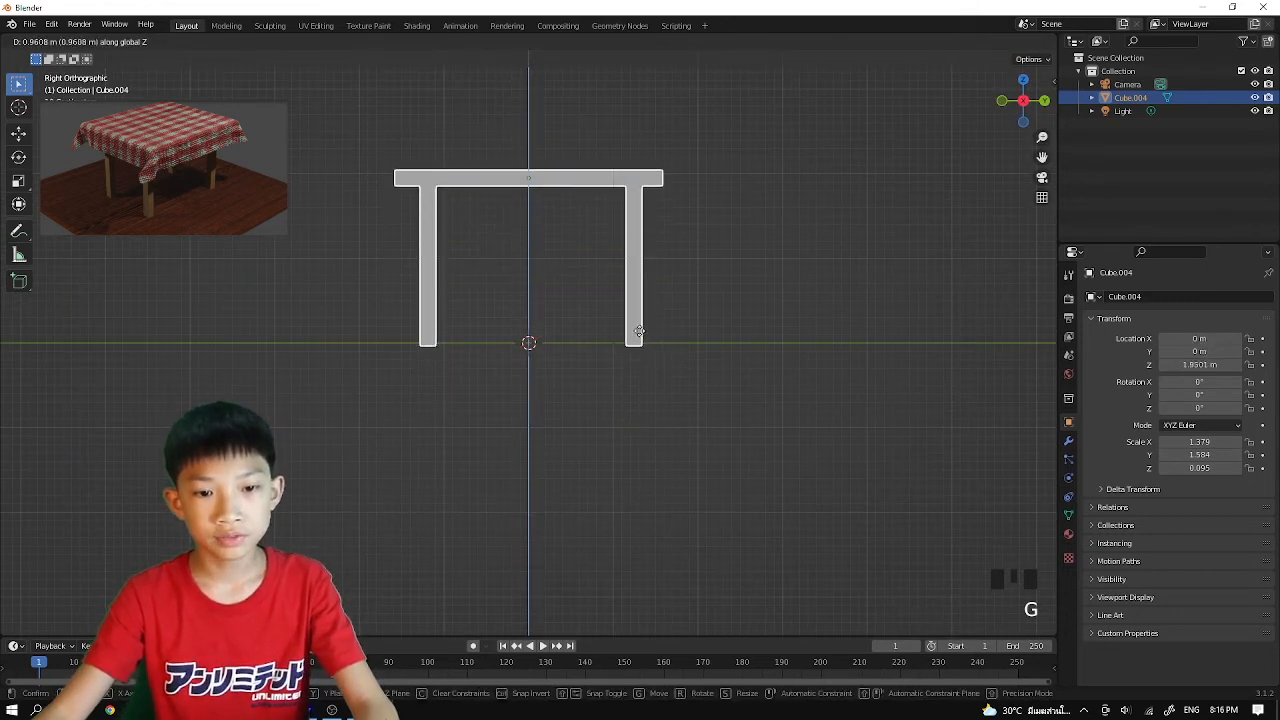
click(610, 325)
scroll(524, 369, up, 4)
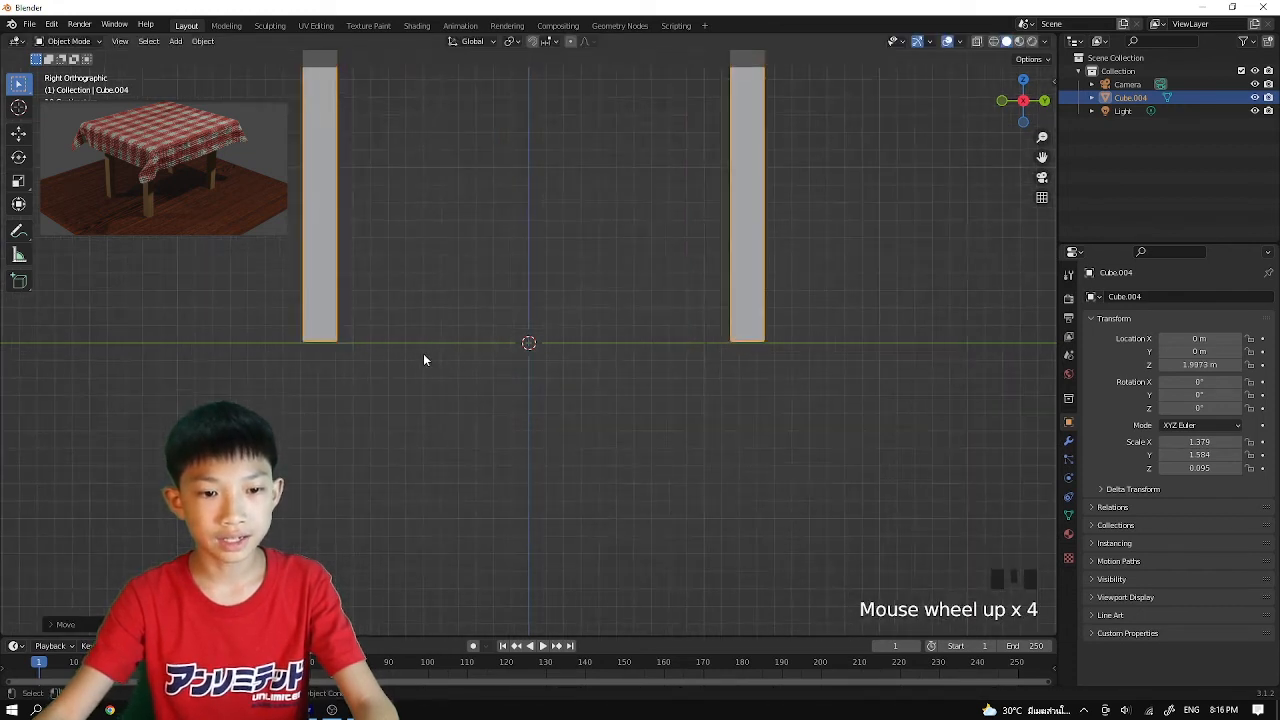
key(g)
key(z)
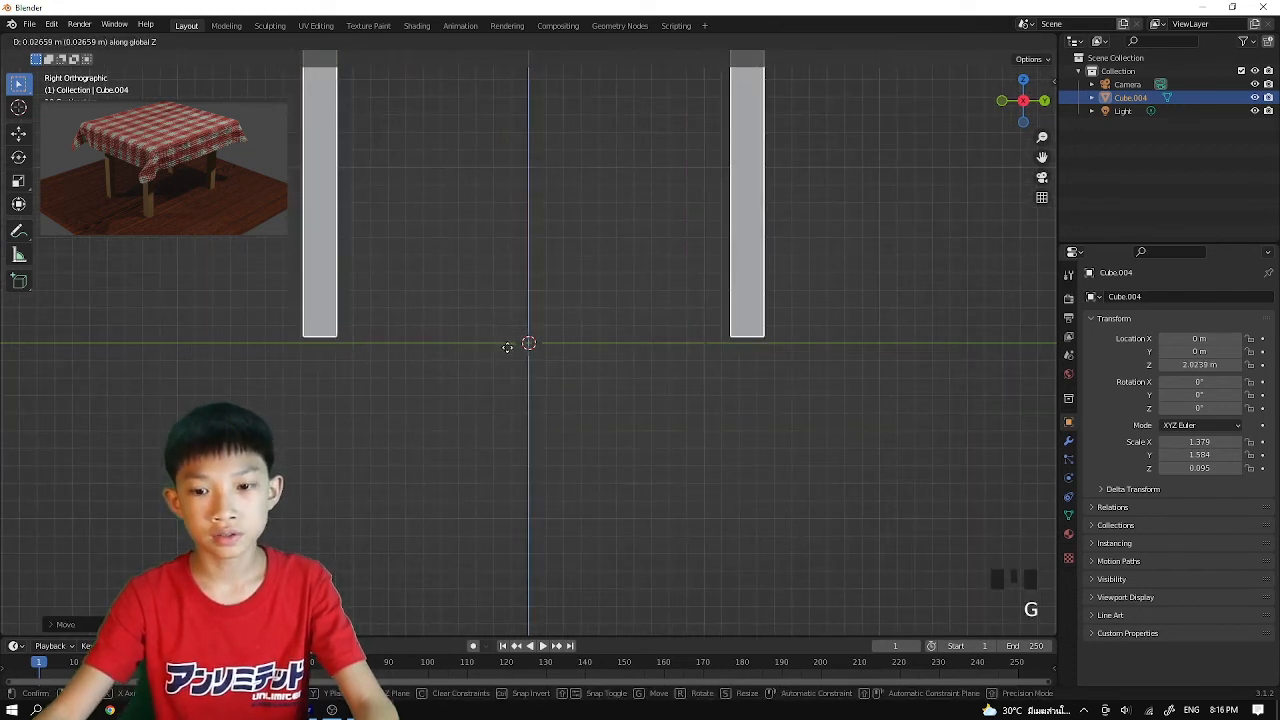
click(517, 352)
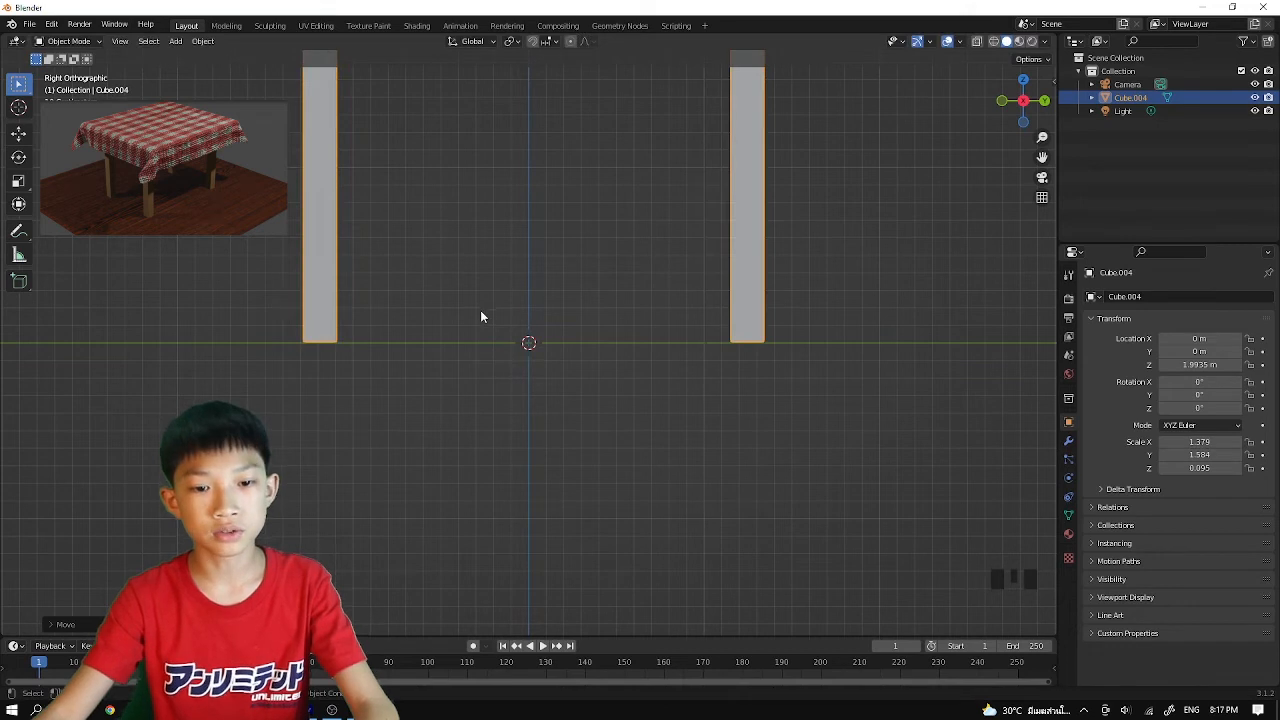
Add a plane under the table as the floor and scale it uniformly to about 2.22
middle_drag(480, 316, 551, 317)
scroll(586, 380, down, 6)
middle_drag(586, 380, 528, 369)
key(shift+a)
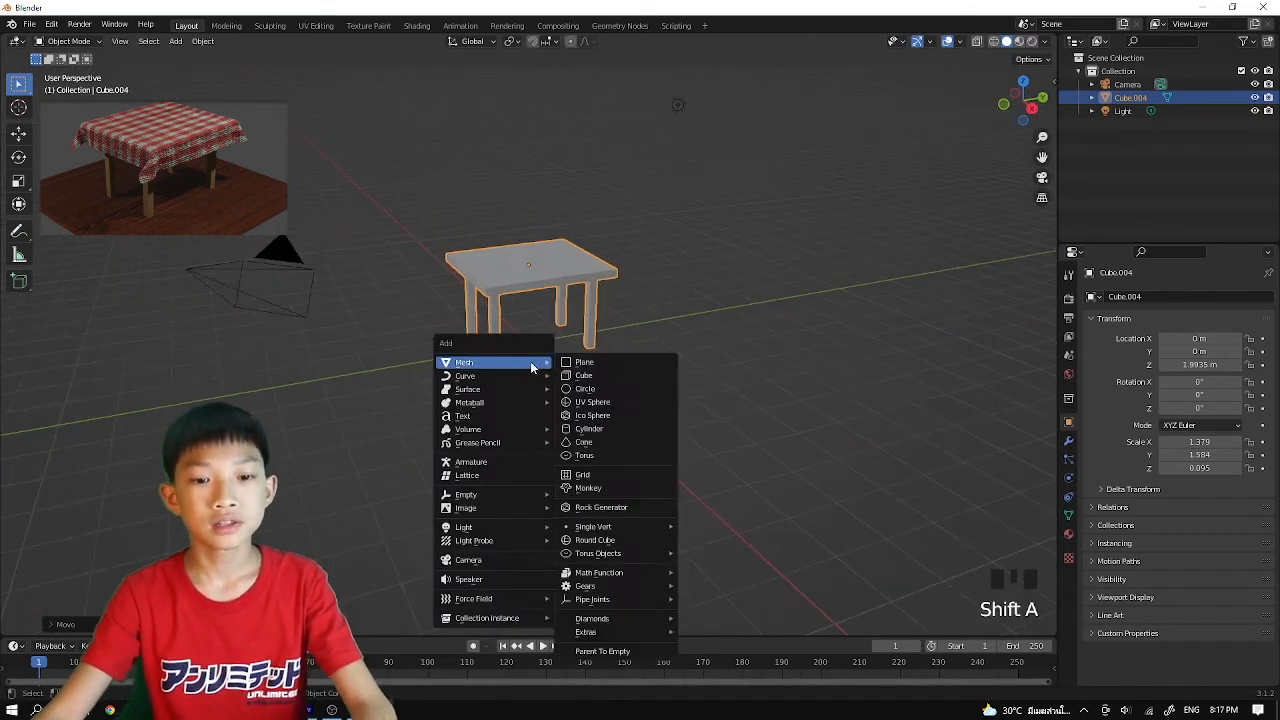
click(604, 363)
key(s)
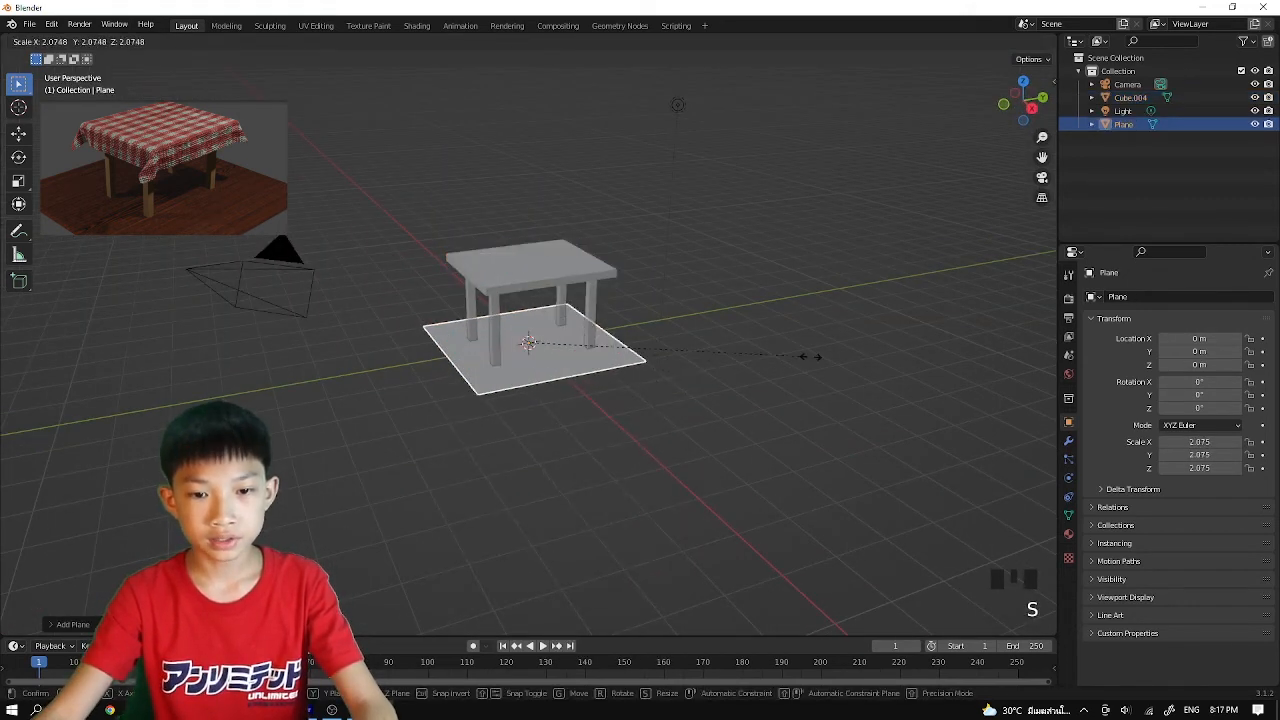
click(826, 357)
Stretch the floor plane to a scale of about 3.17 in Y and 3.11 in X
key(s)
key(y)
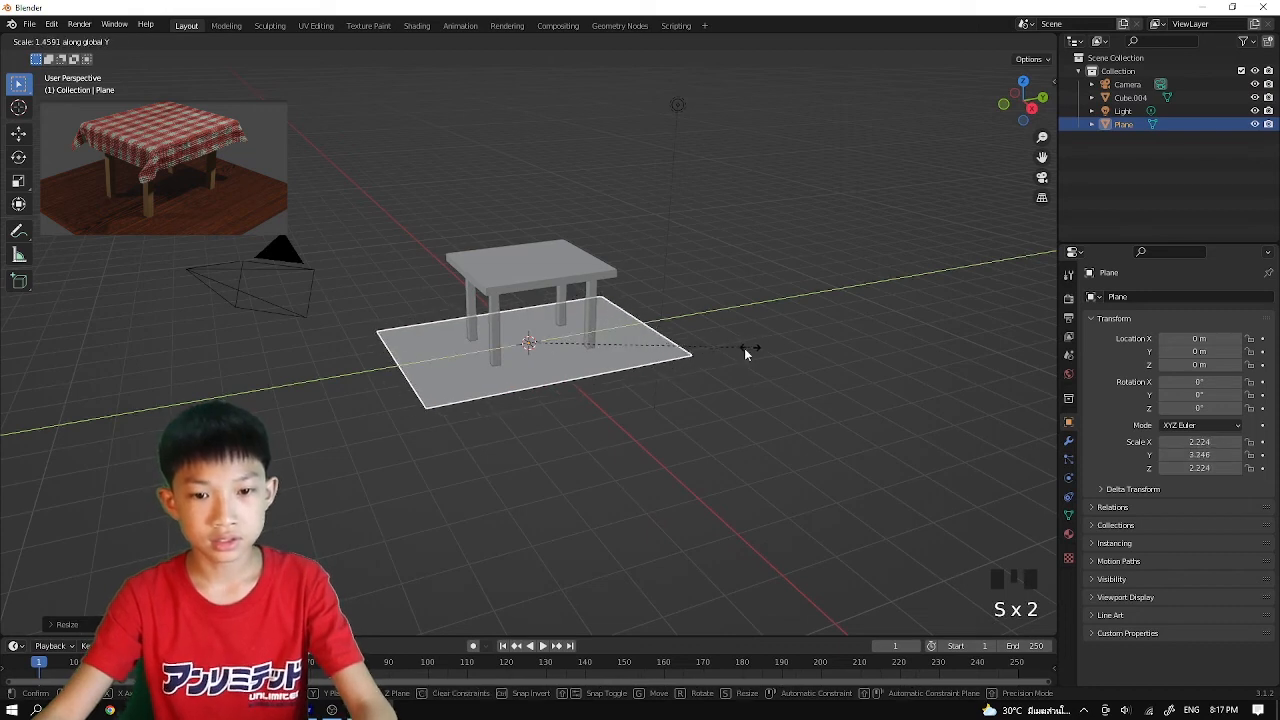
click(742, 350)
key(s)
key(x)
click(604, 440)
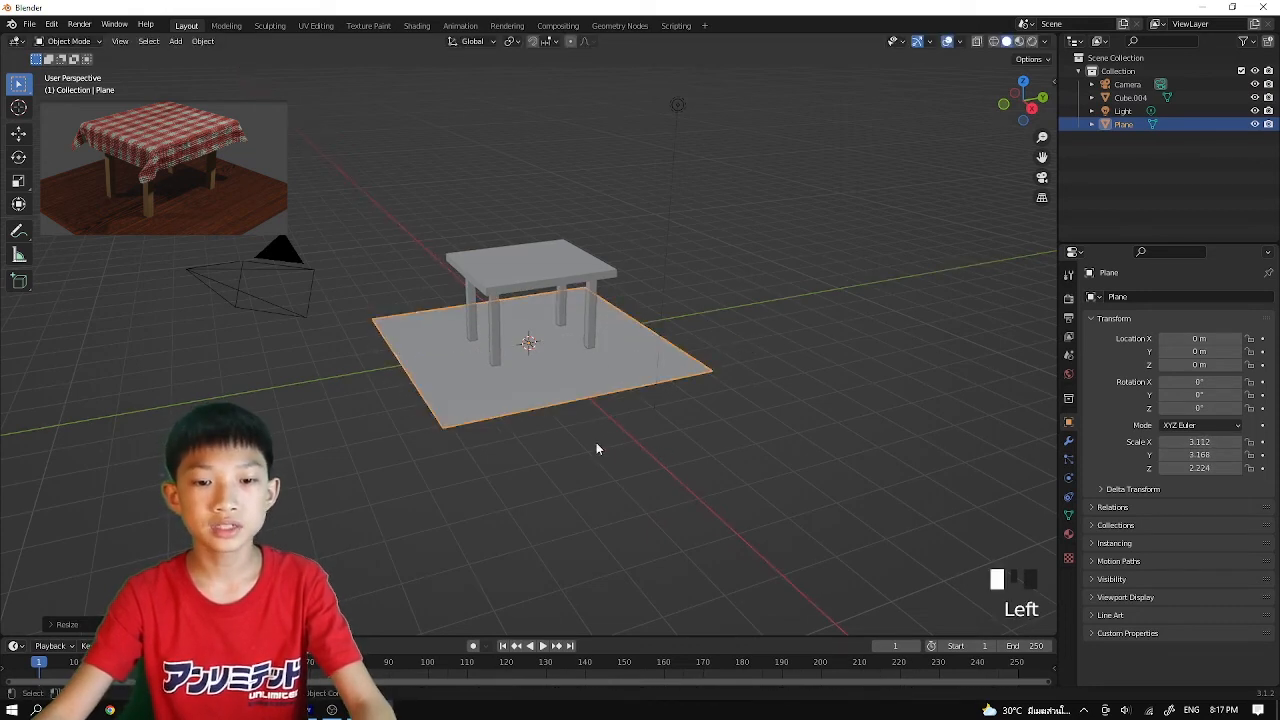
click(596, 449)
Add a plane for the cloth above the tabletop at about 2.82 m in Z and scale it uniformly to about 1.93
middle_drag(596, 449, 818, 451)
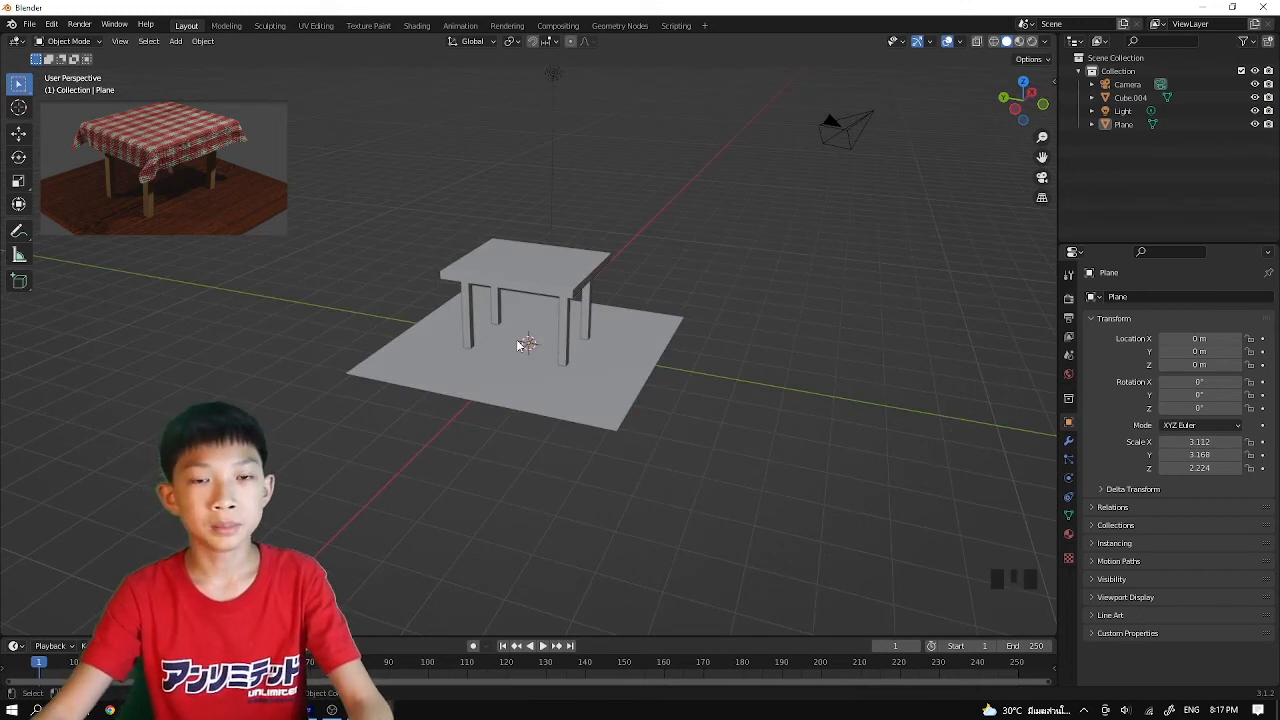
key(shift+a)
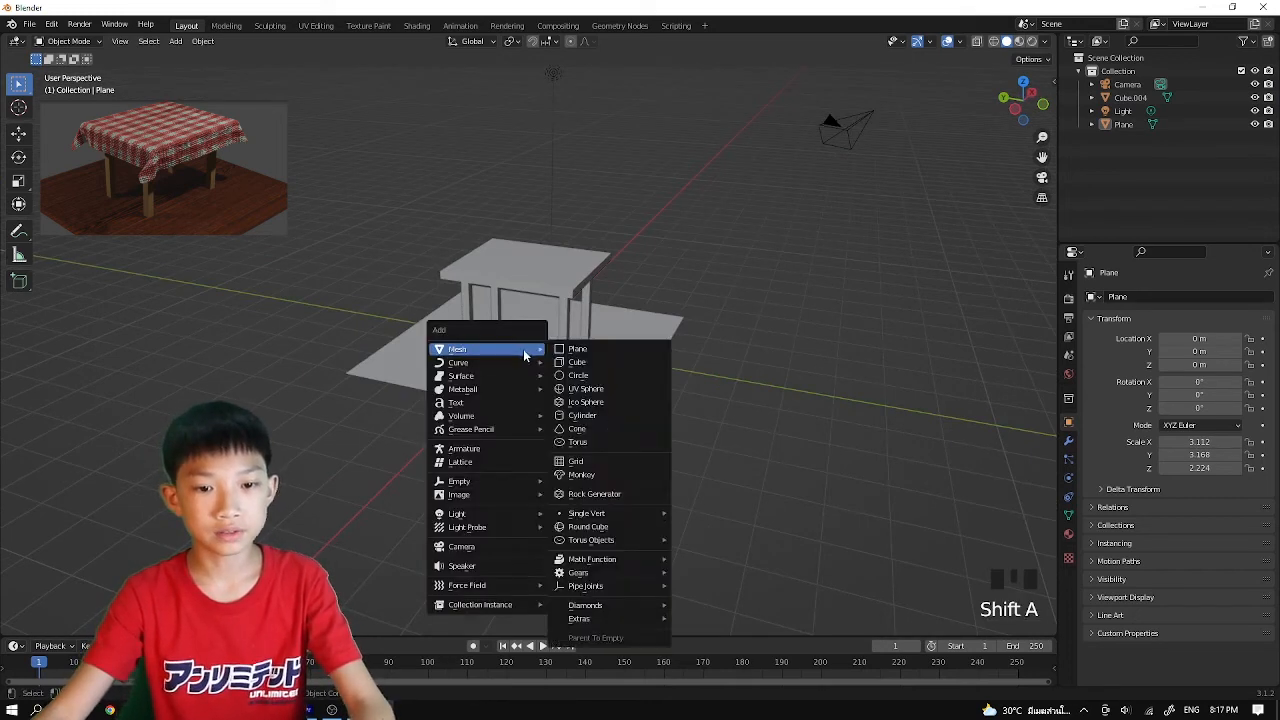
click(577, 349)
key(g)
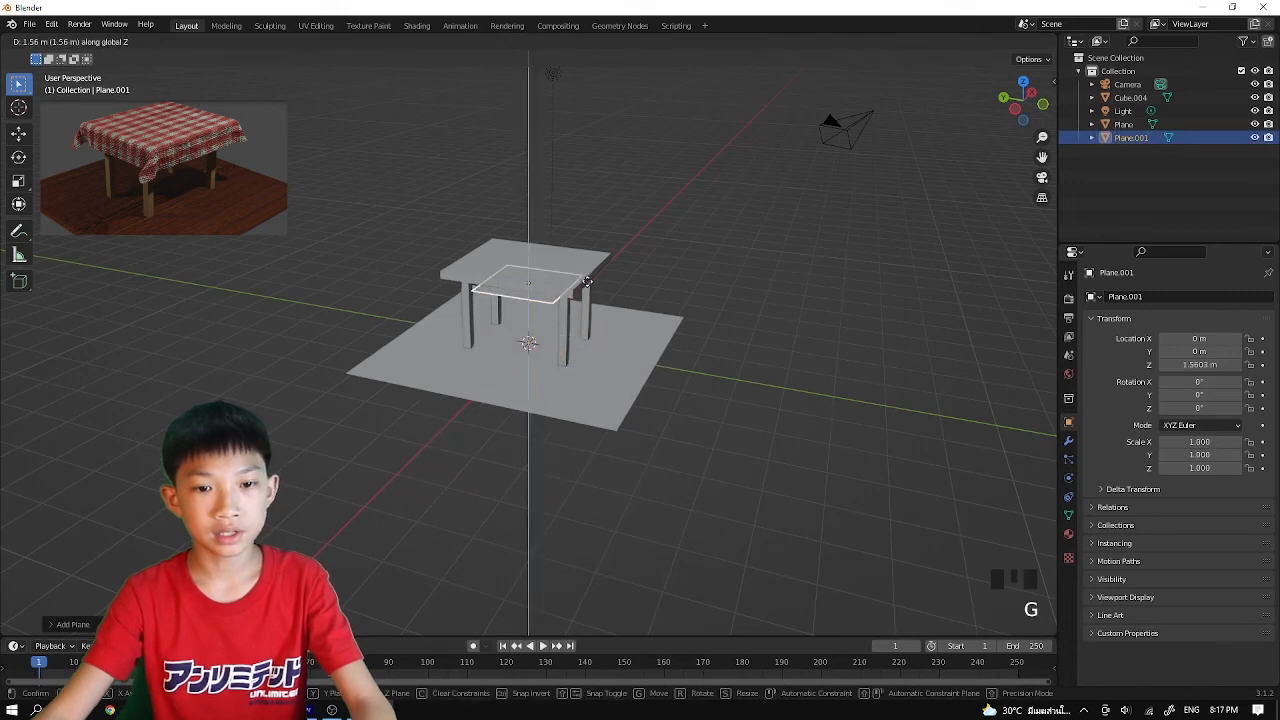
click(600, 262)
key(s)
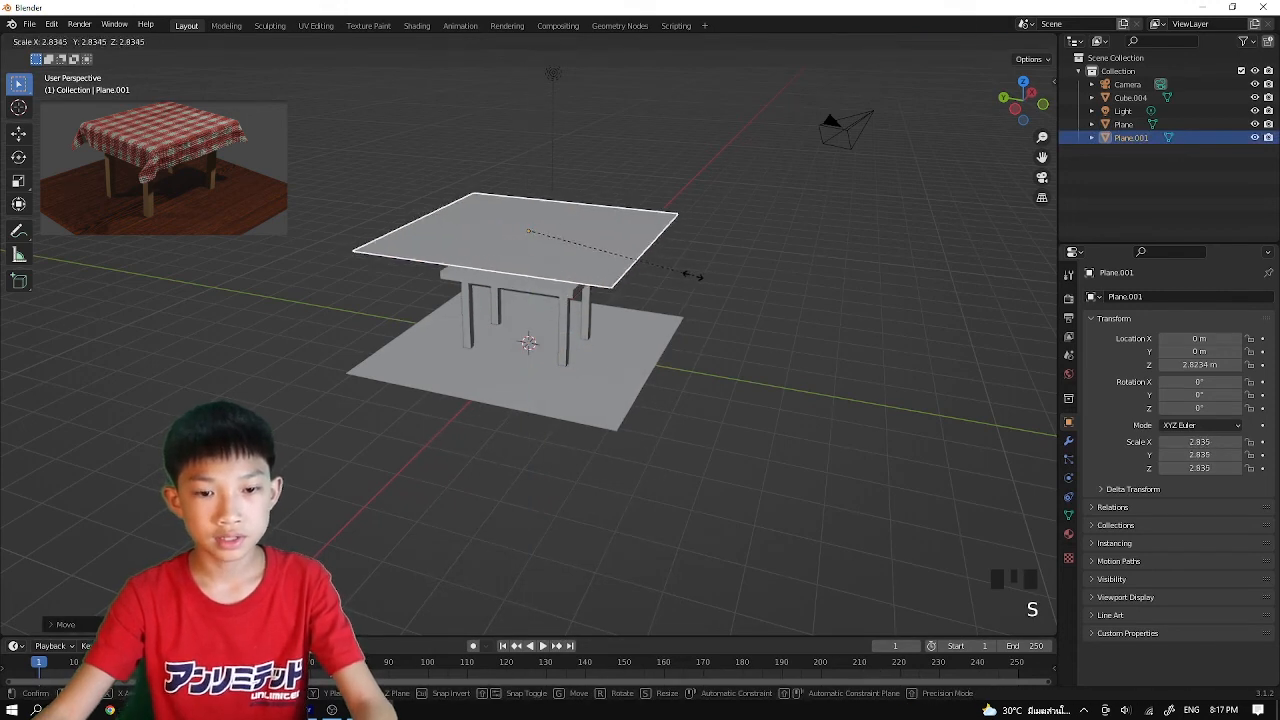
click(640, 281)
In a wireframe top view, scale the cloth plane uniformly to about 1.77, keeping it overhanging the tabletop
click(1030, 91)
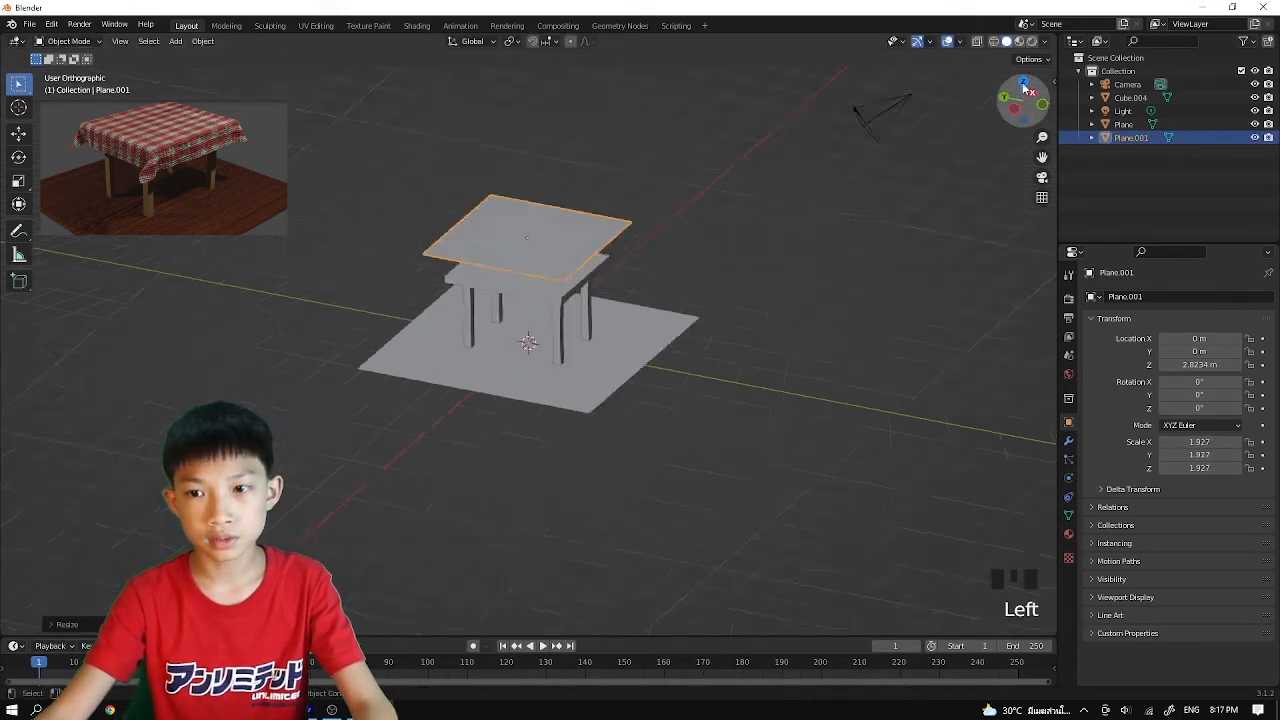
click(1023, 81)
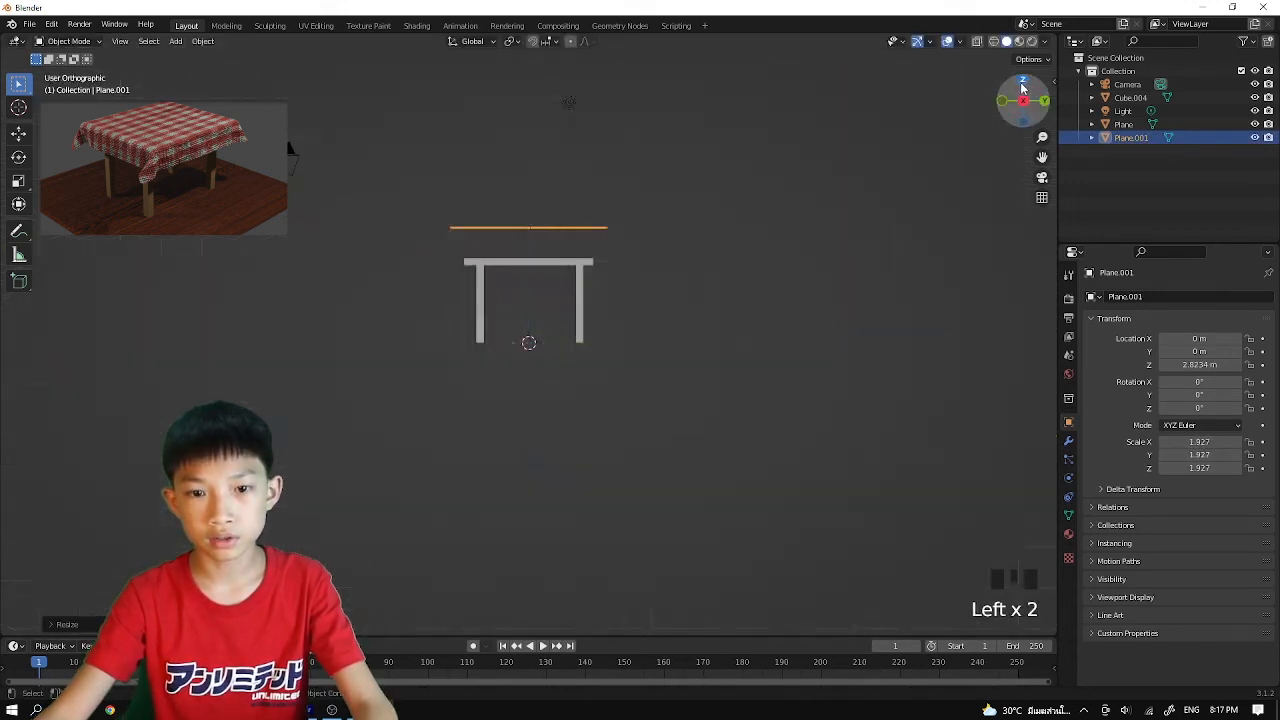
click(977, 42)
click(977, 42)
triple_click(977, 42)
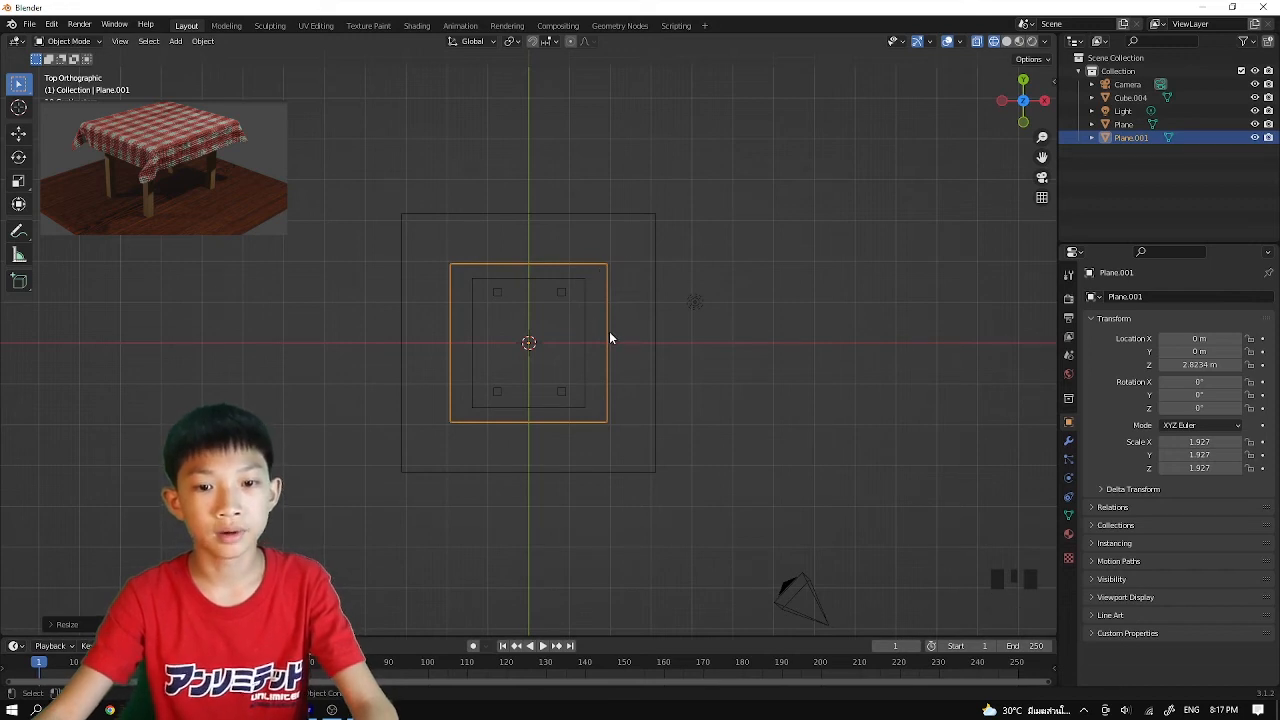
middle_drag(690, 379, 657, 349)
scroll(657, 349, up, 1)
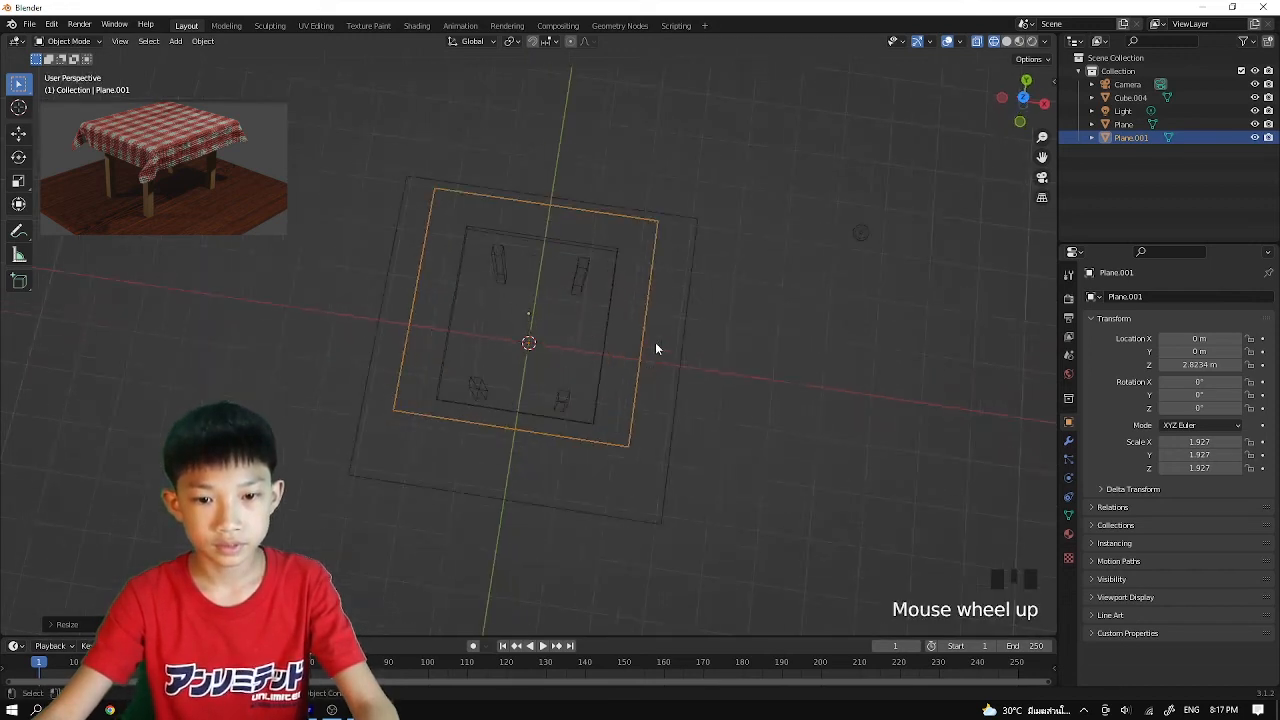
click(1024, 97)
scroll(767, 274, up, 4)
scroll(766, 277, down, 2)
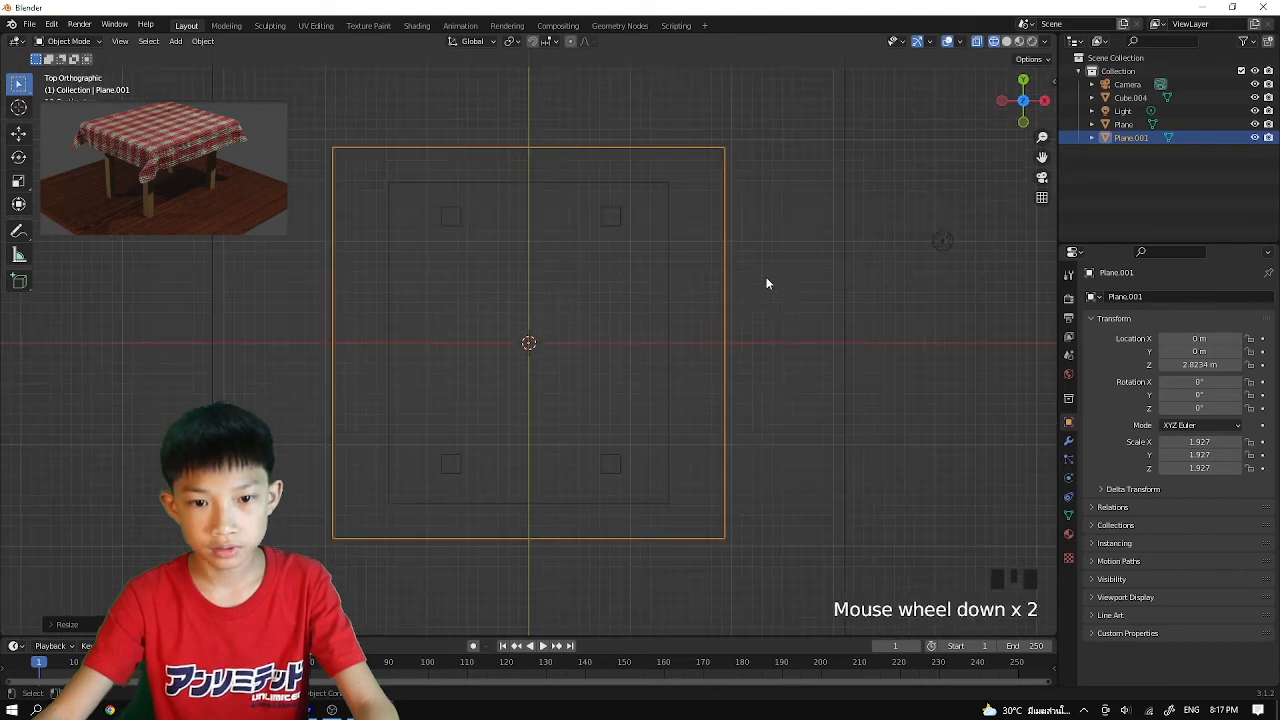
key(s)
click(743, 271)
Stretch the cloth plane along Y and enlarge it uniformly to a scale of about 1.99 in X and 2.15 in Y
key(s)
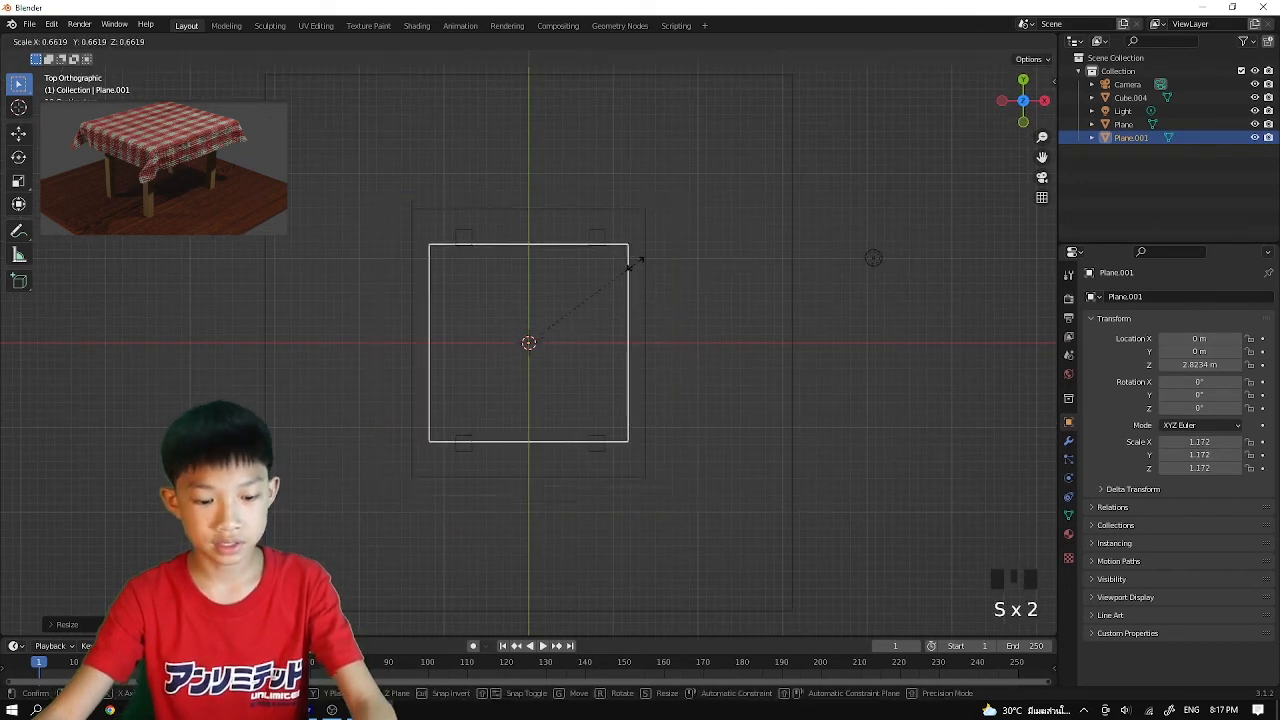
key(y)
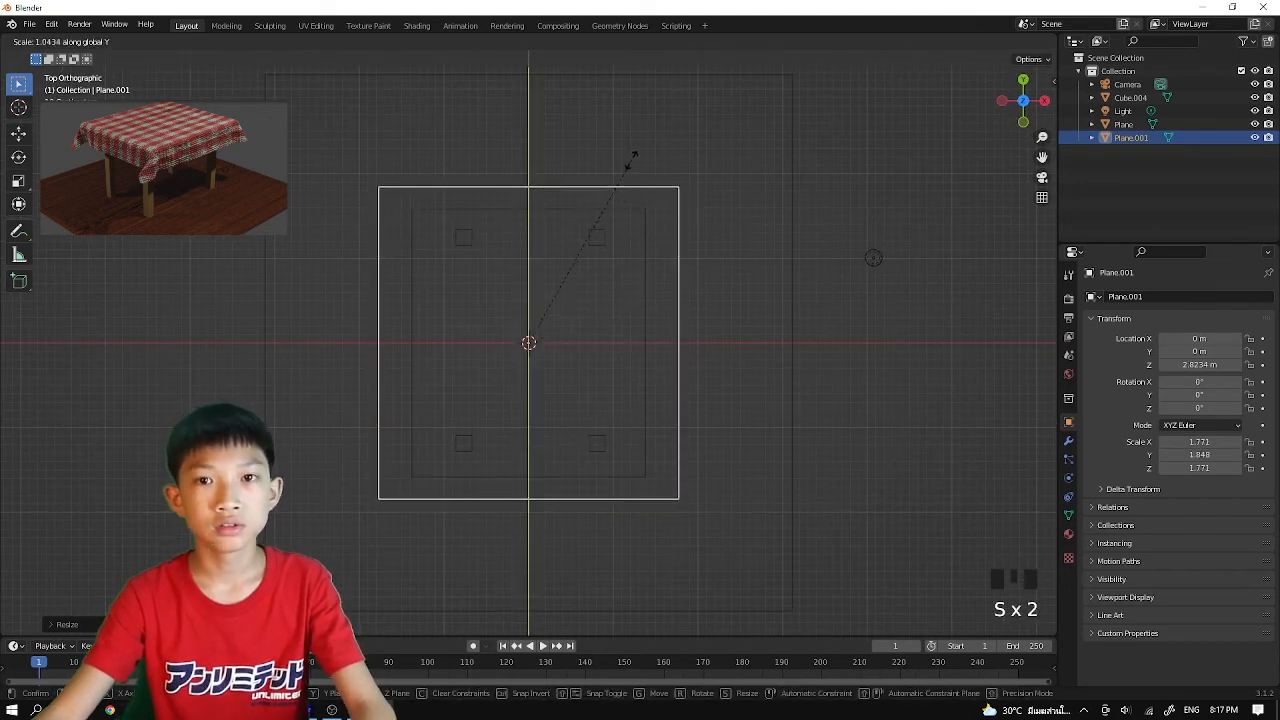
click(634, 152)
middle_drag(637, 254, 826, 200)
middle_drag(756, 264, 818, 242)
key(s)
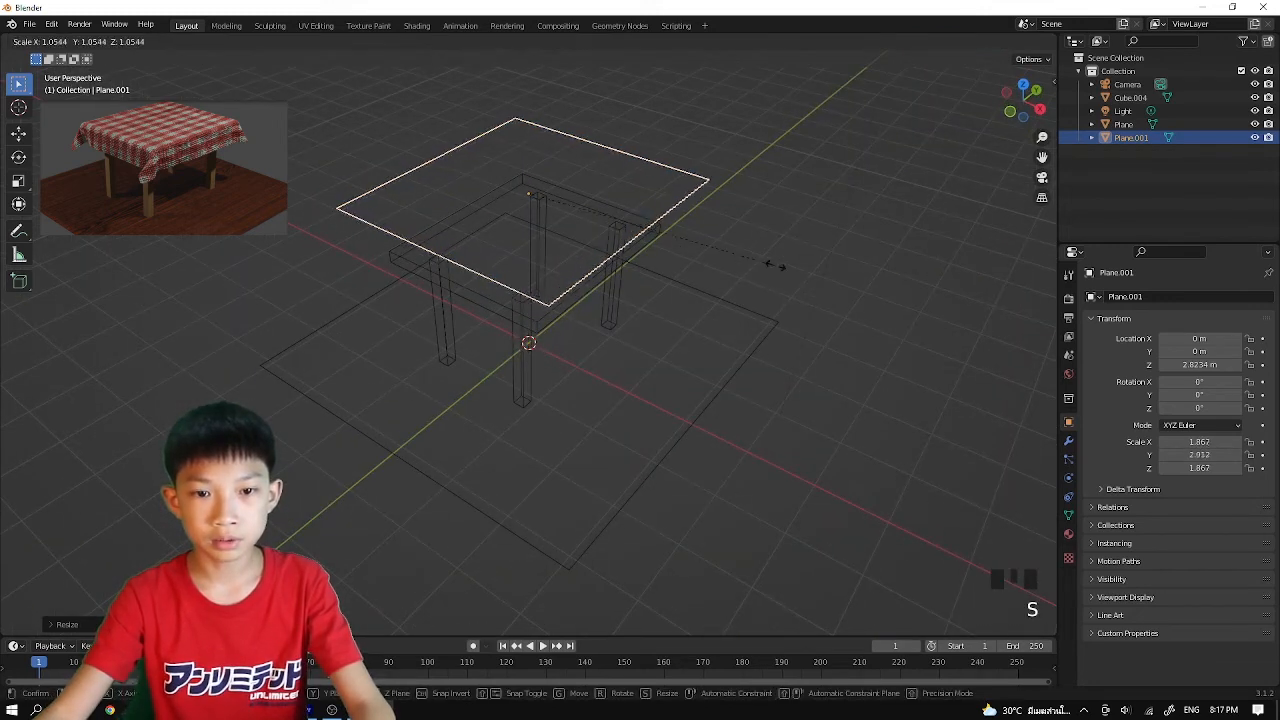
click(819, 242)
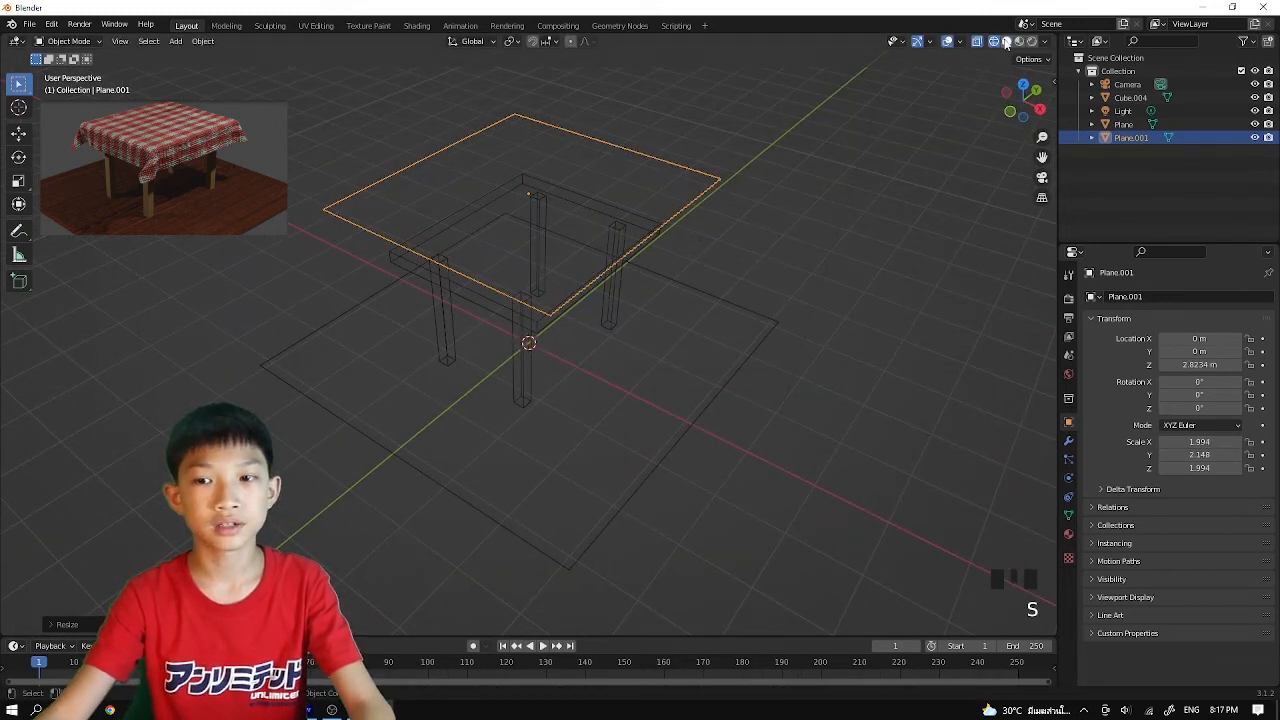
Return the viewport to solid shading and reselect the cloth plane above the table
click(1006, 42)
click(862, 128)
scroll(820, 160, down, 2)
mouse_move(780, 260)
middle_down()
mouse_move(719, 213)
mouse_move(771, 257)
mouse_move(577, 249)
middle_up()
click(612, 266)
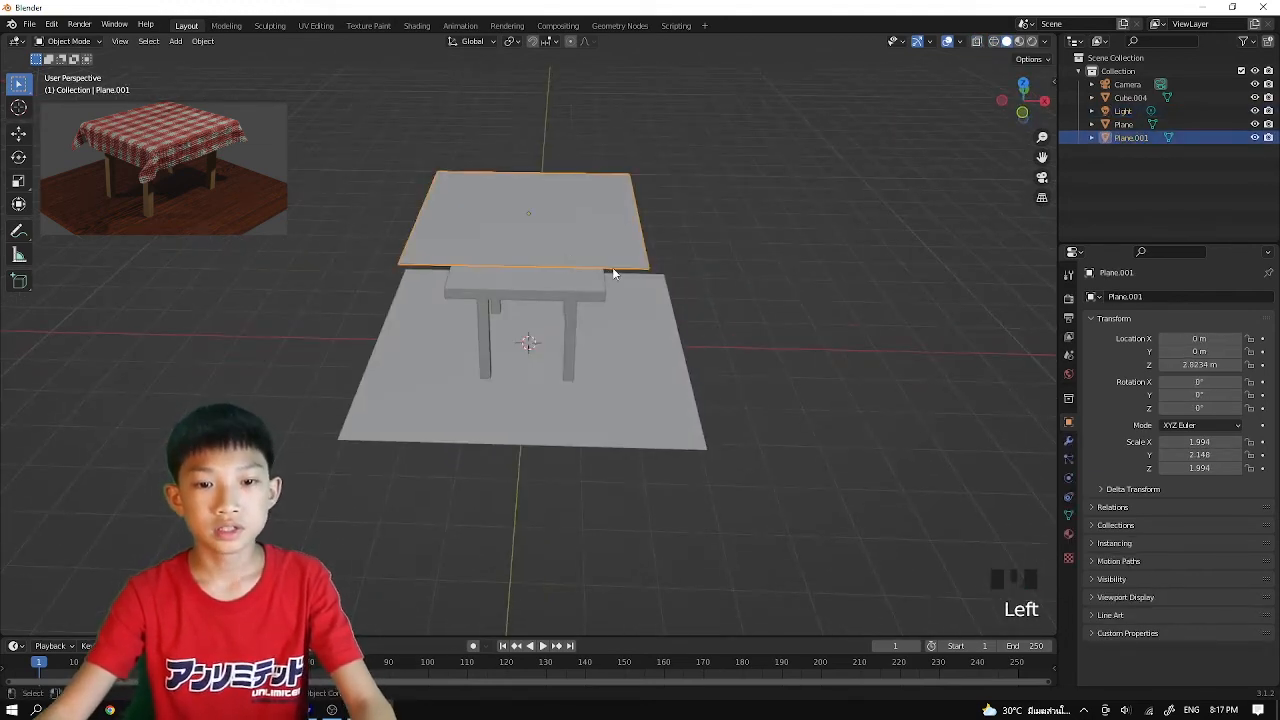
middle_drag(693, 267, 720, 264)
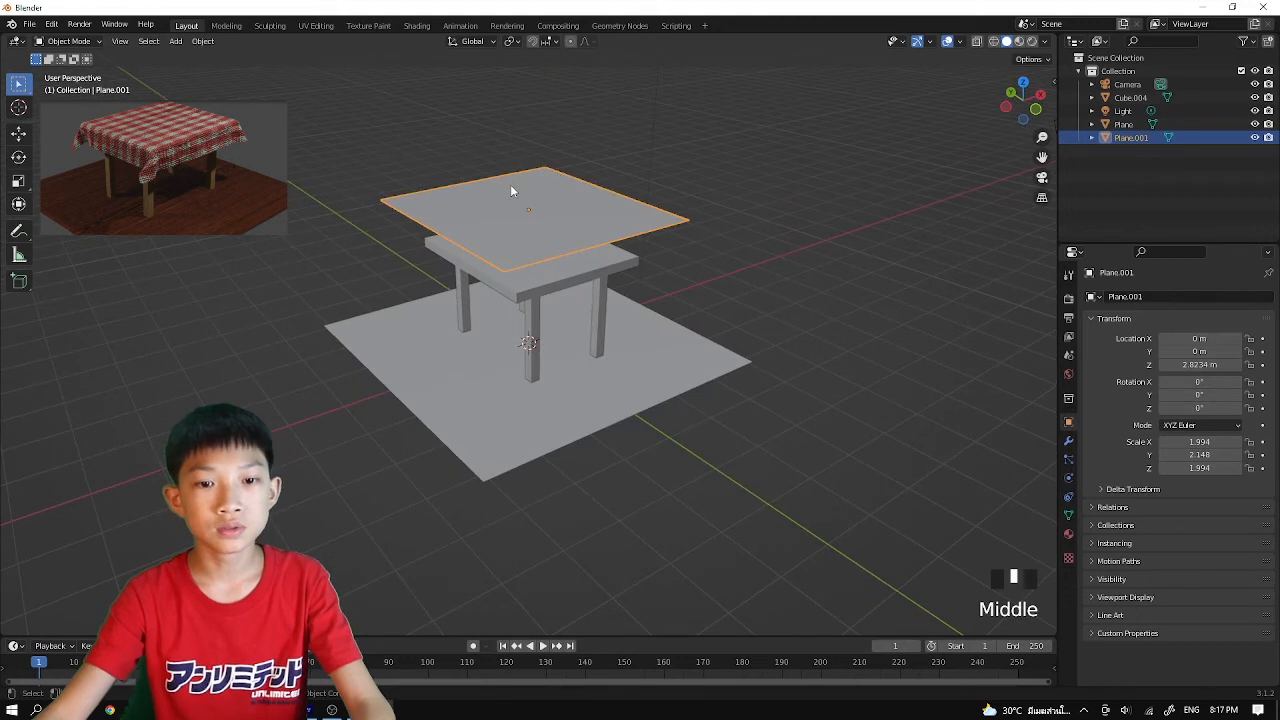
middle_drag(511, 190, 570, 243)
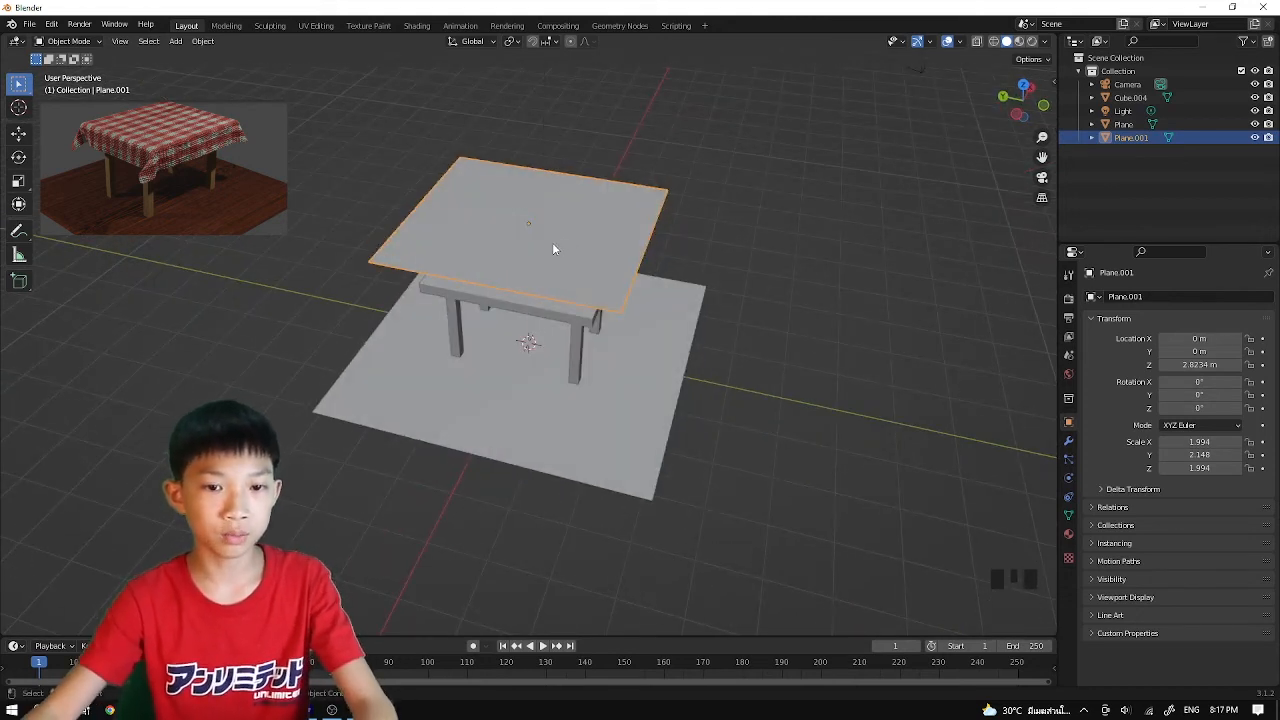
middle_drag(554, 249, 582, 259)
Subdivide the cloth plane's mesh with 20 cuts and return to Object Mode
key(Tab)
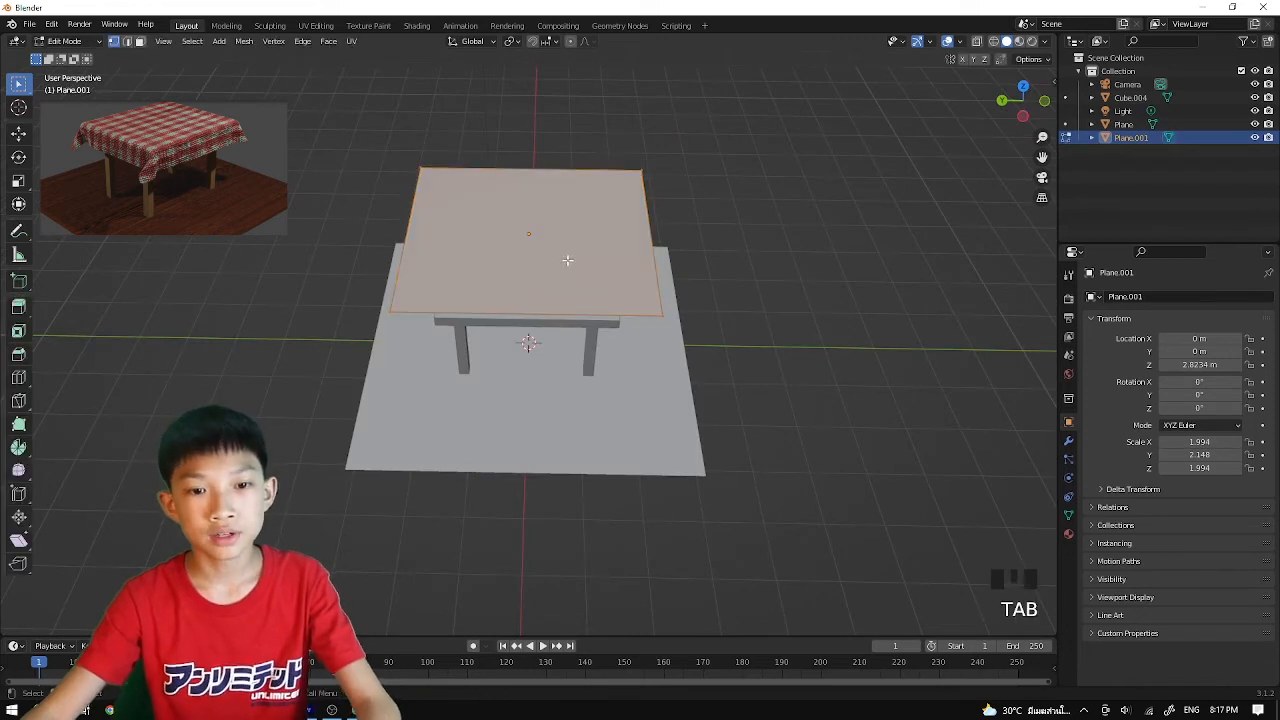
middle_drag(495, 213, 496, 188)
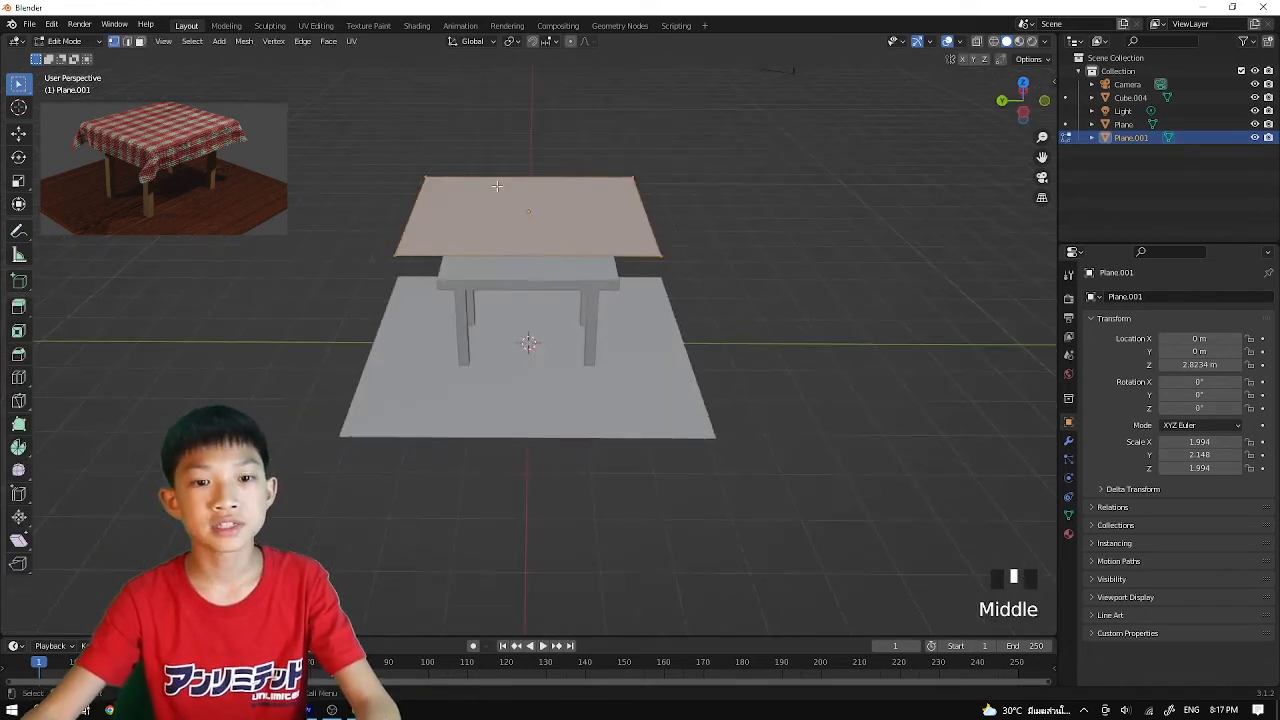
right_click(496, 187)
click(496, 188)
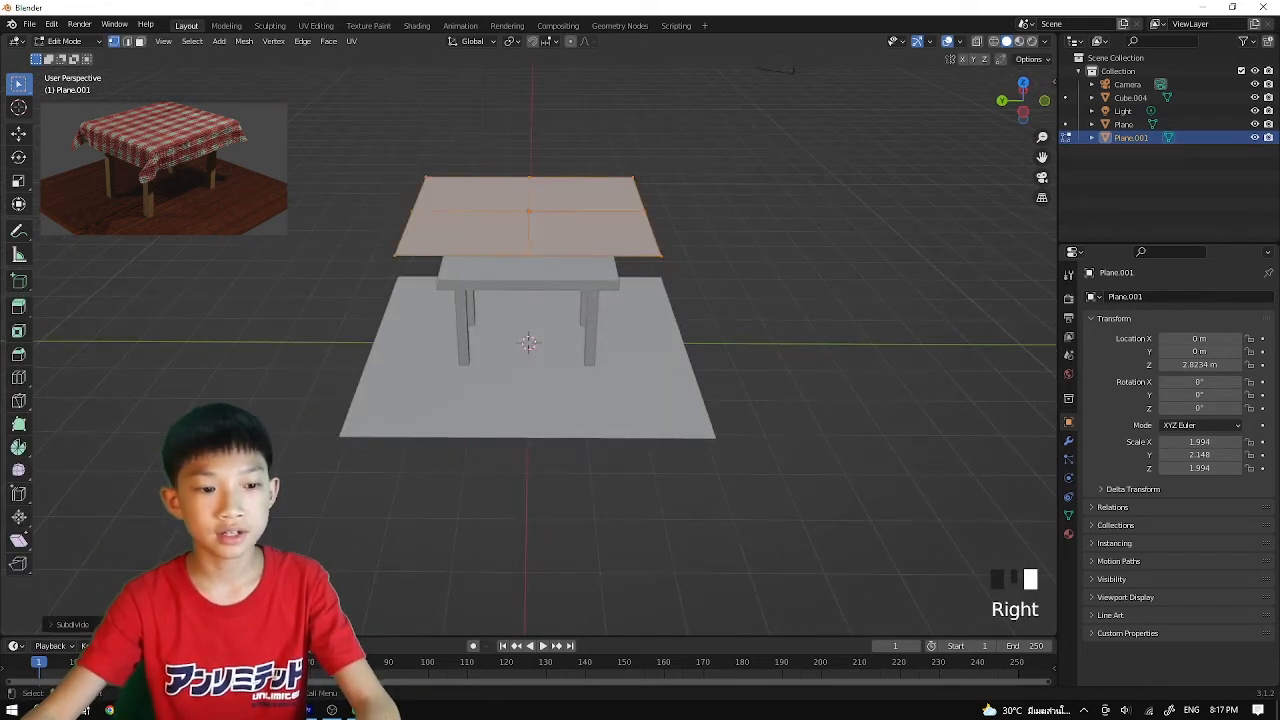
click(73, 624)
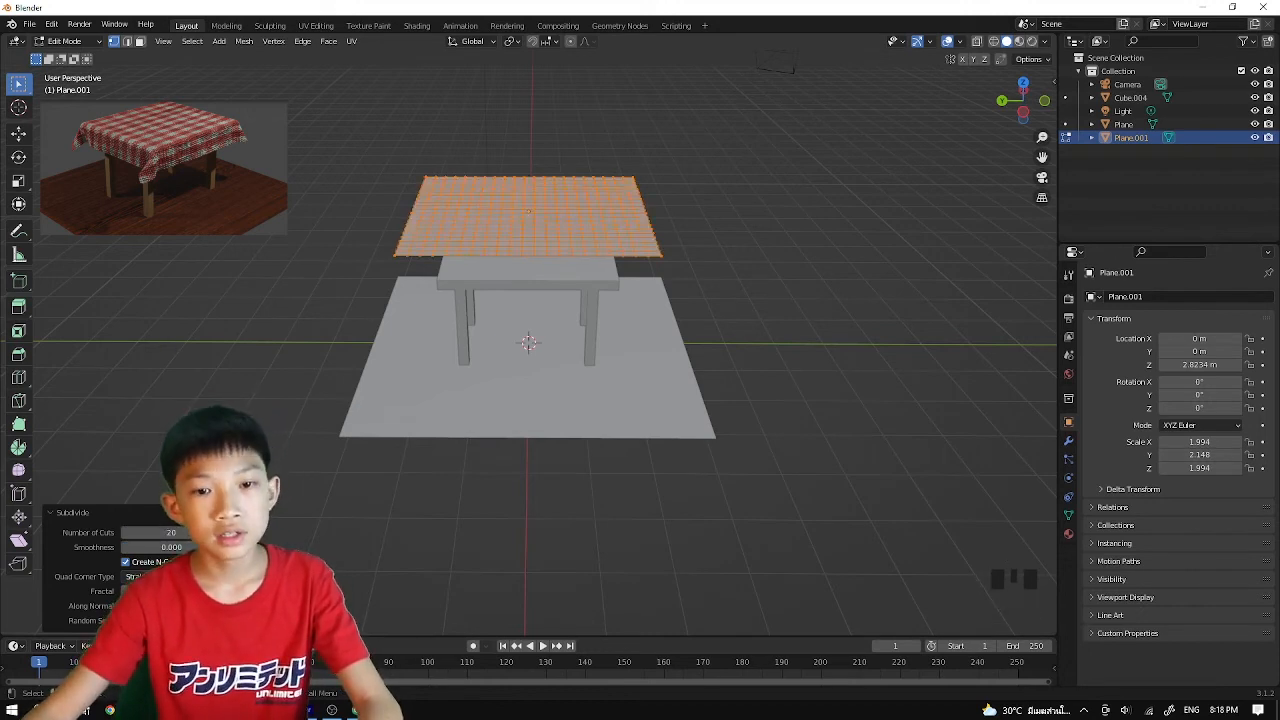
click(198, 392)
scroll(528, 340, down, 1)
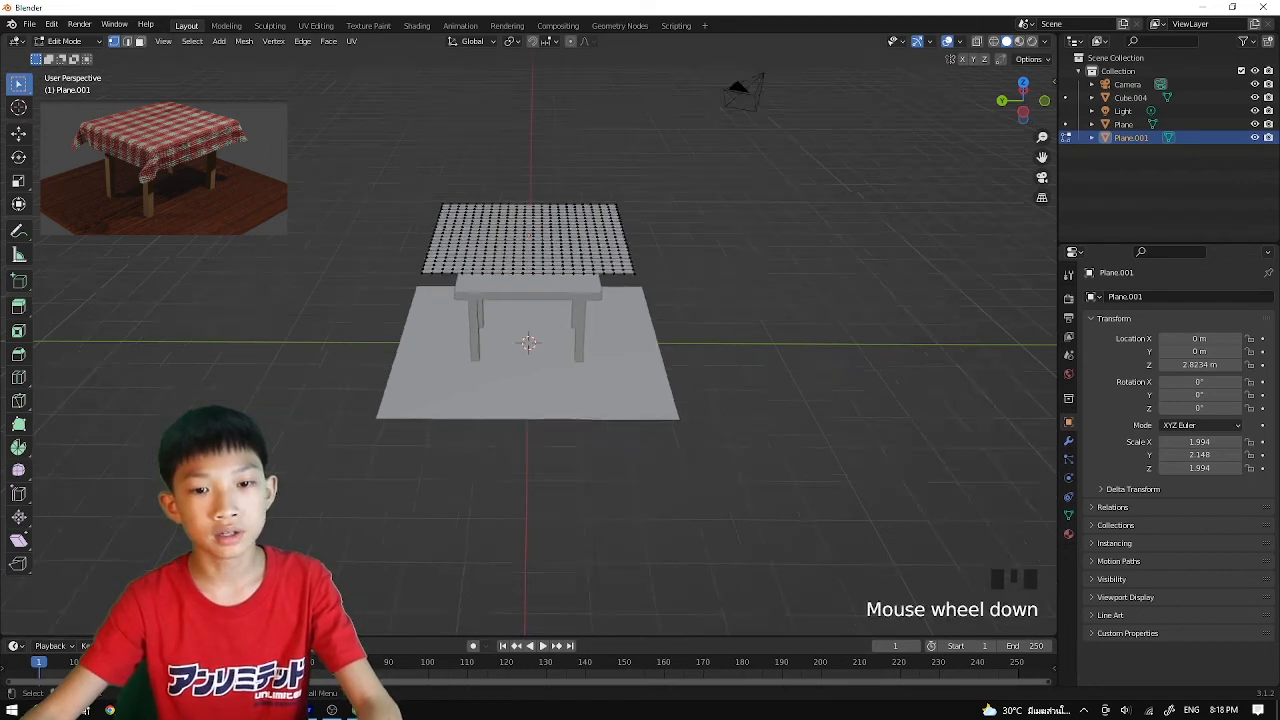
middle_drag(420, 440, 393, 205)
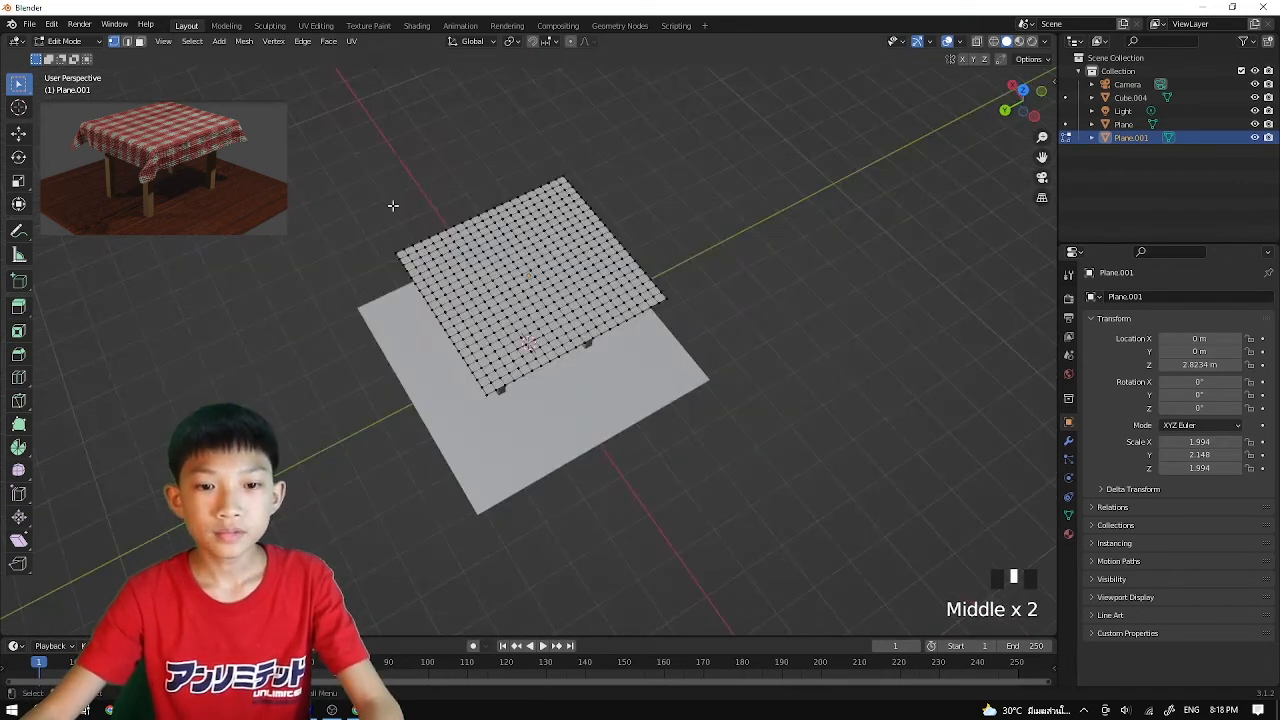
middle_drag(535, 298, 490, 289)
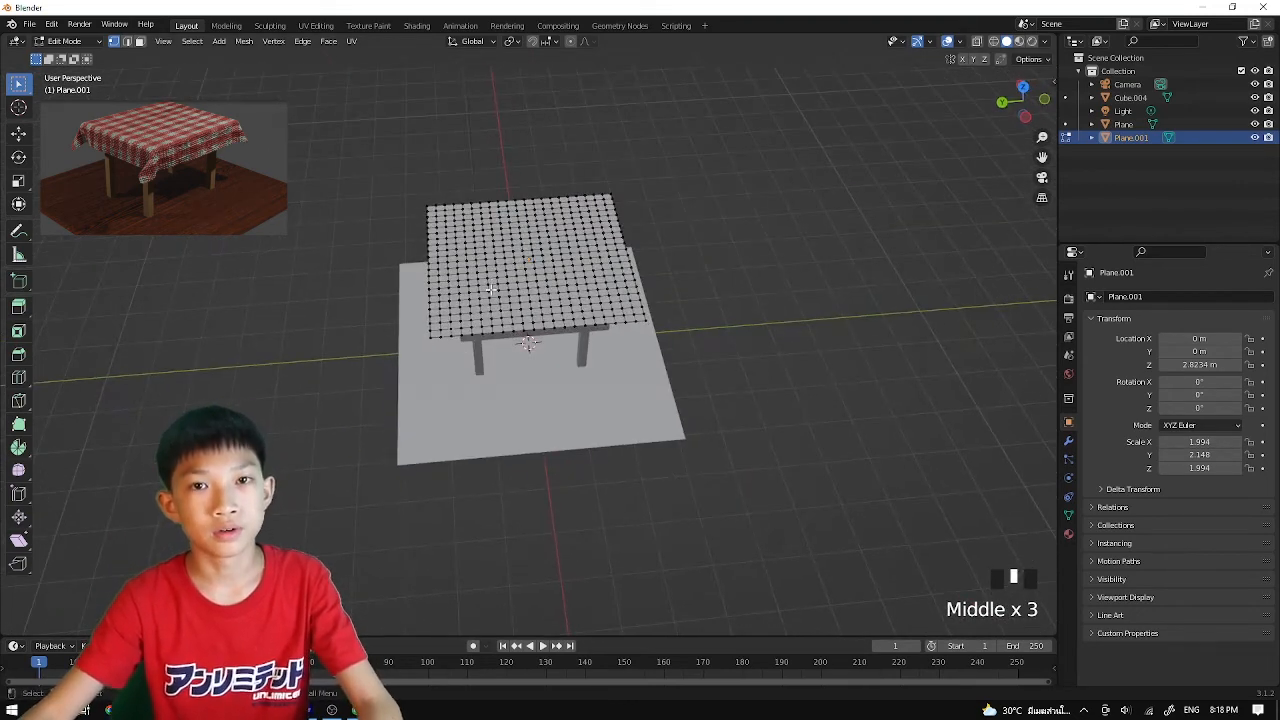
key(Tab)
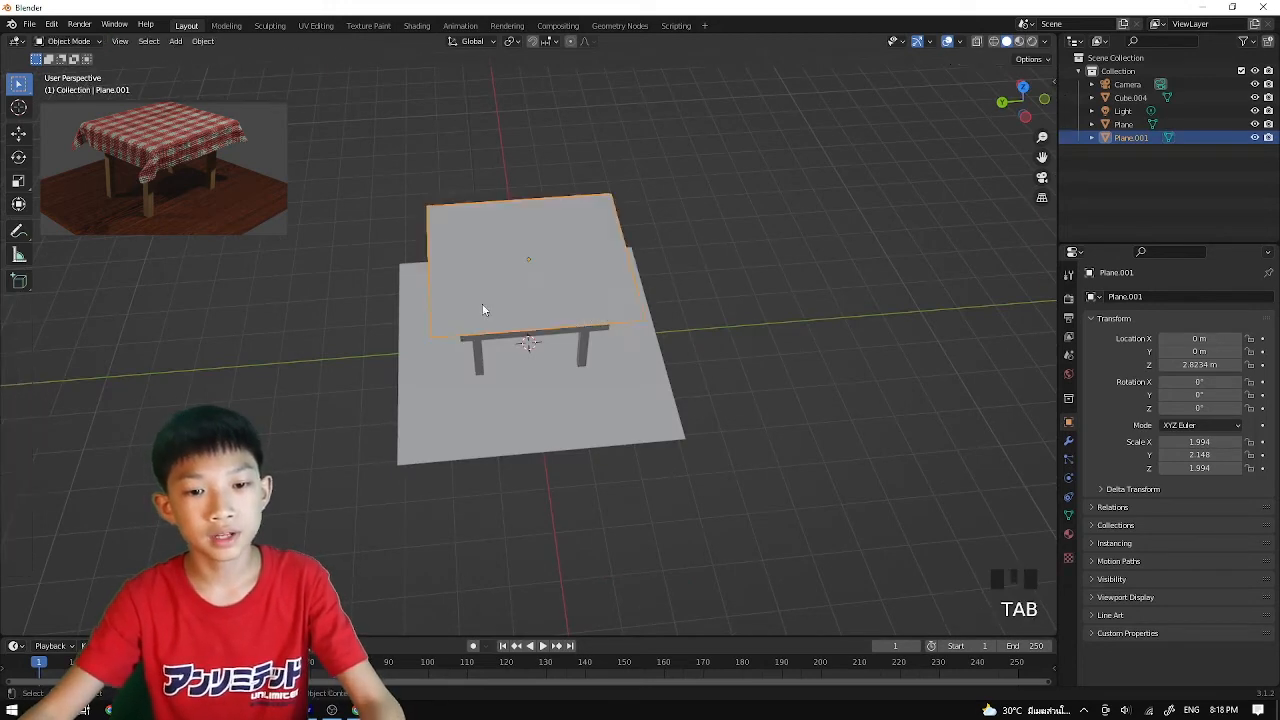
Add Cloth physics to the subdivided plane above the table
middle_drag(466, 347, 543, 316)
scroll(480, 320, up, 2)
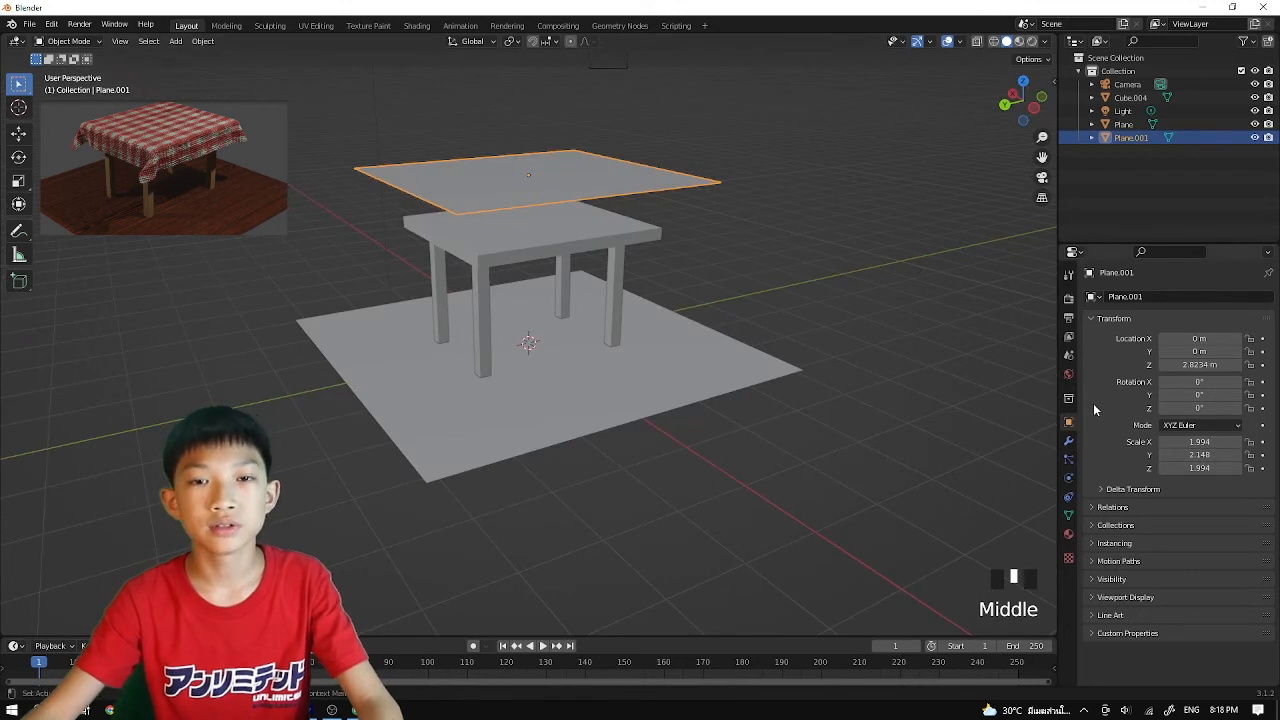
click(1068, 482)
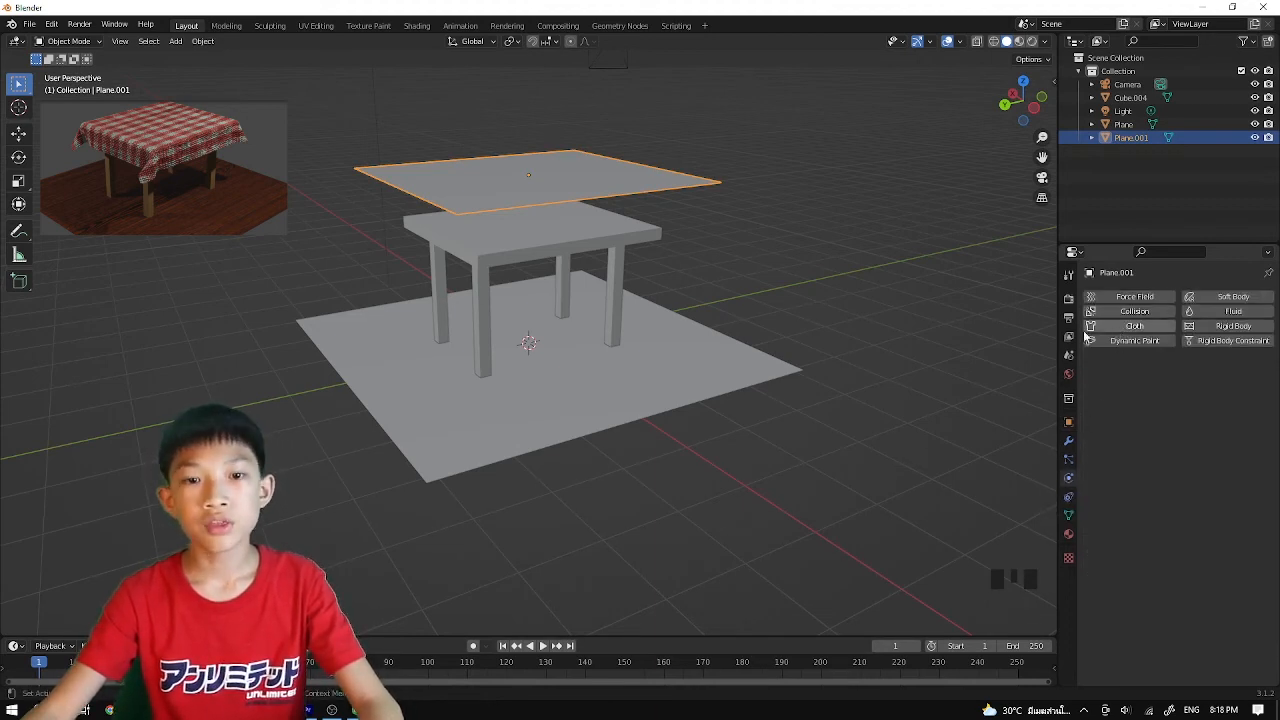
middle_drag(558, 201, 630, 208)
scroll(632, 210, down, 2)
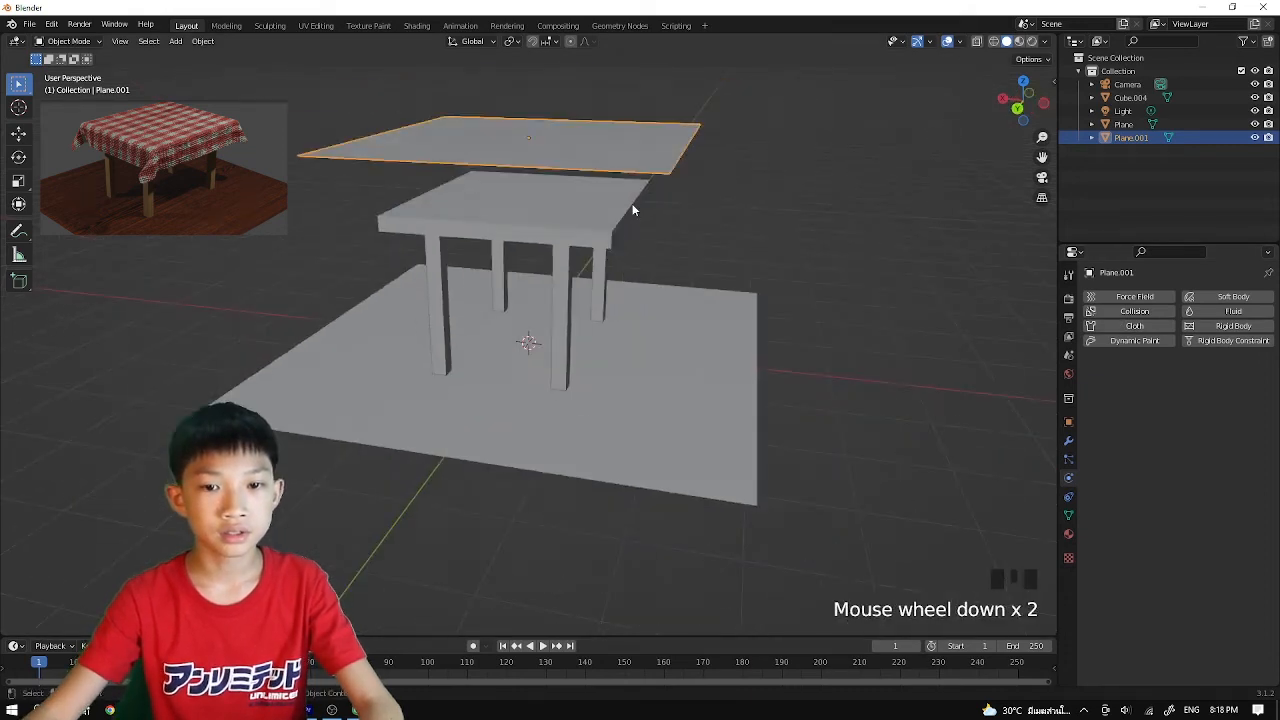
click(1127, 327)
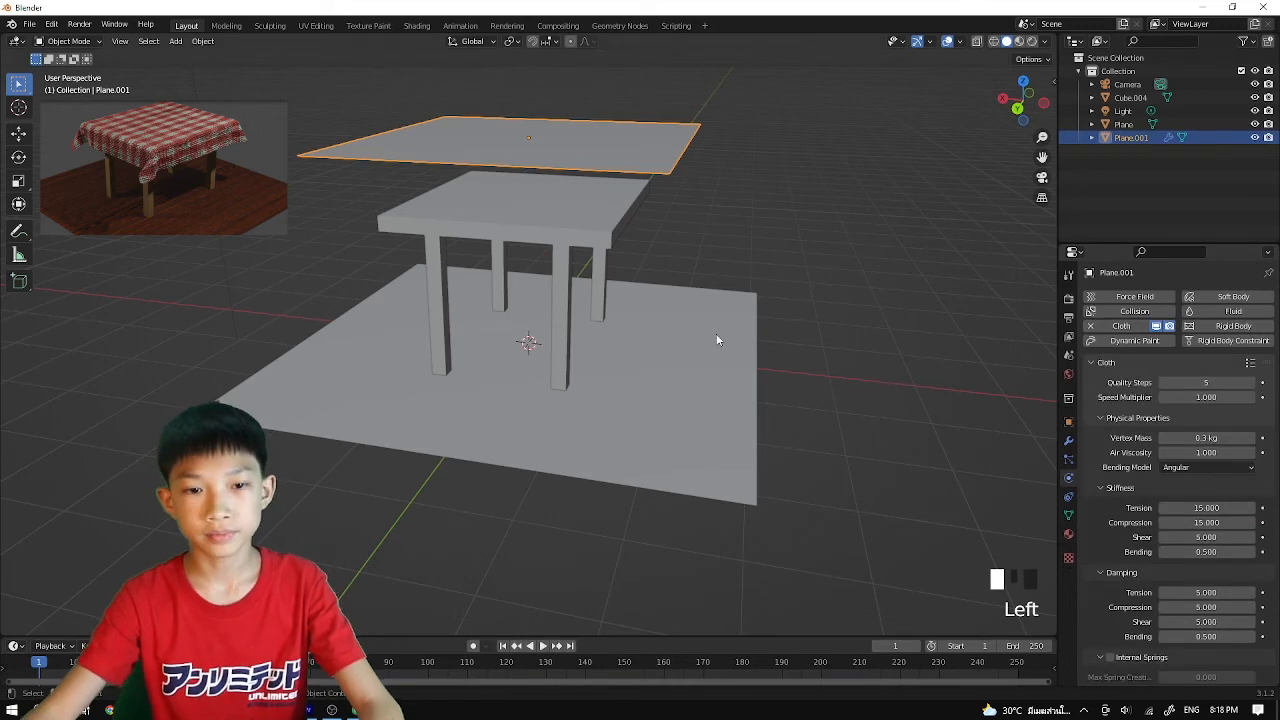
Enlarge the timeline area below the viewport
scroll(451, 340, down, 2)
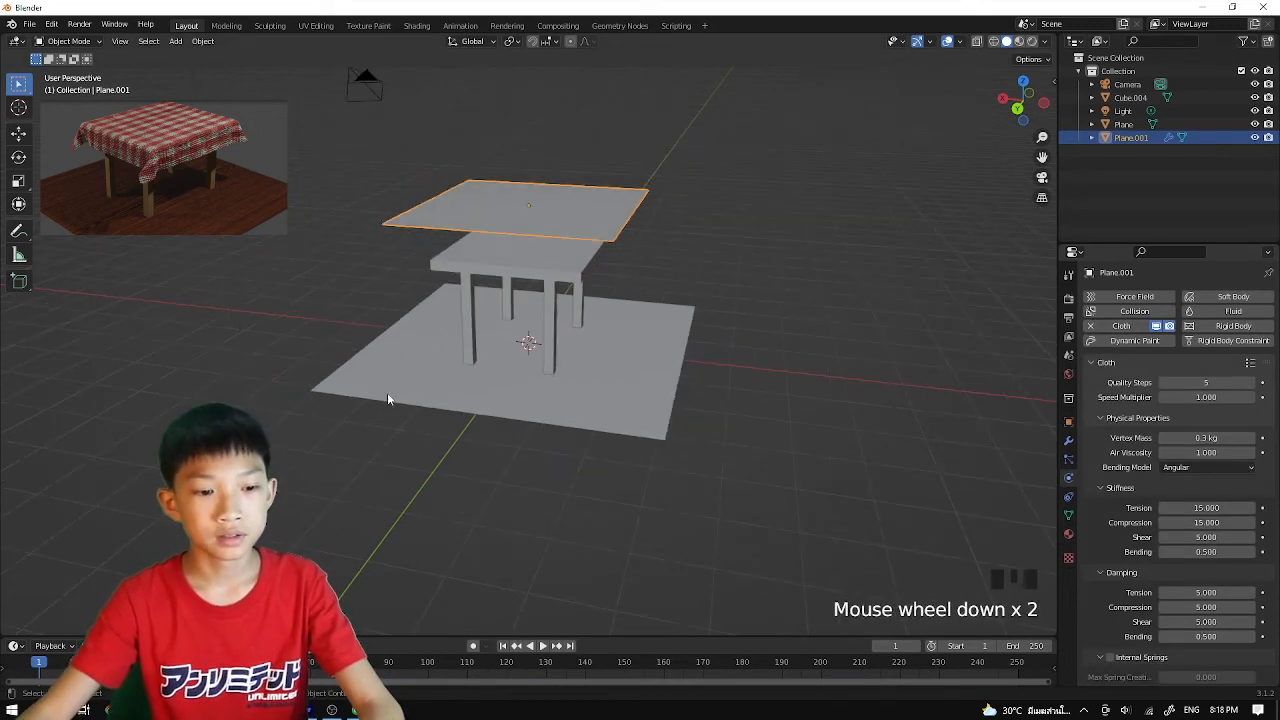
middle_drag(277, 432, 354, 445)
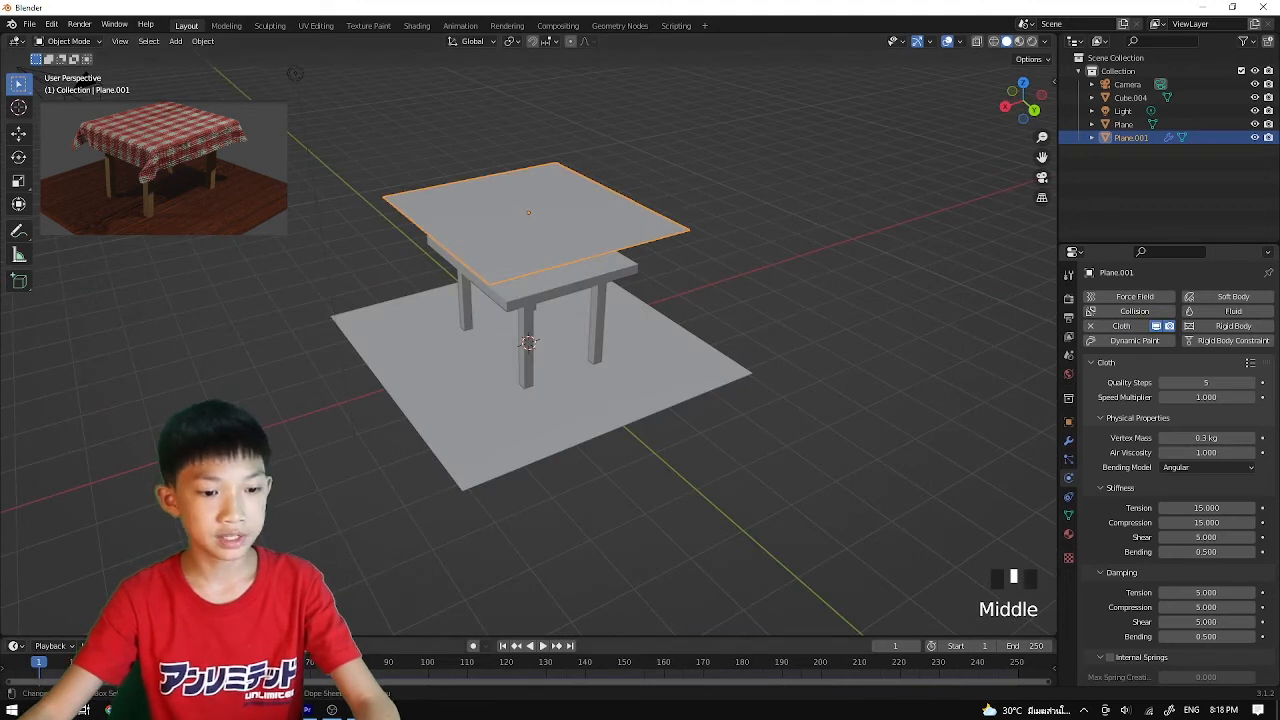
drag(345, 637, 340, 514)
Play the animation to test the cloth simulation, stop it and move the playhead back to frame 0
middle_drag(326, 357, 364, 367)
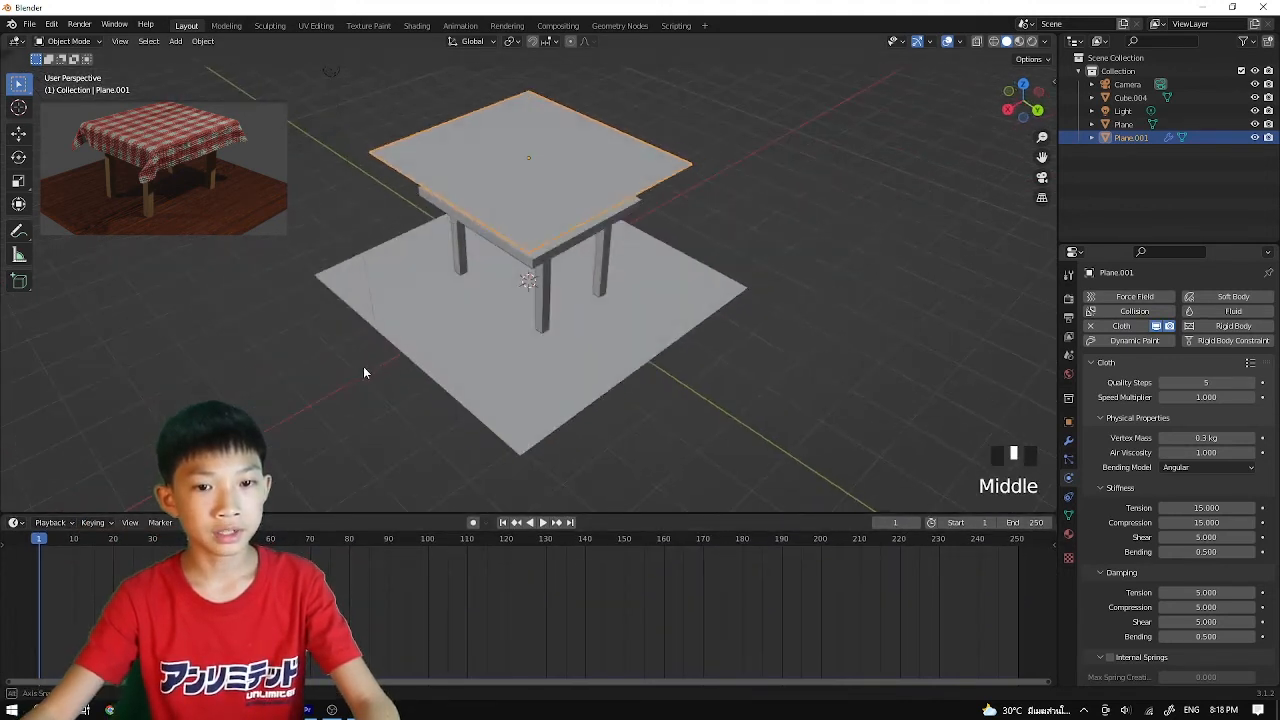
key(space)
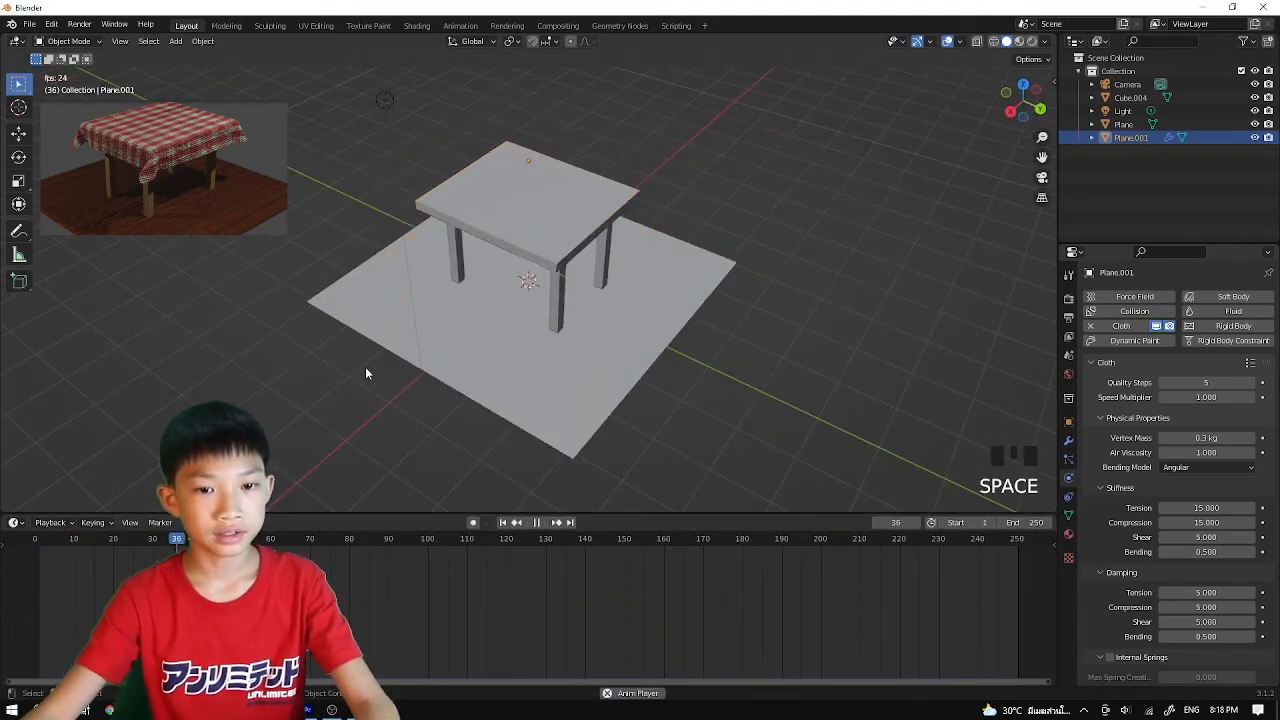
middle_drag(366, 371, 392, 385)
key(space)
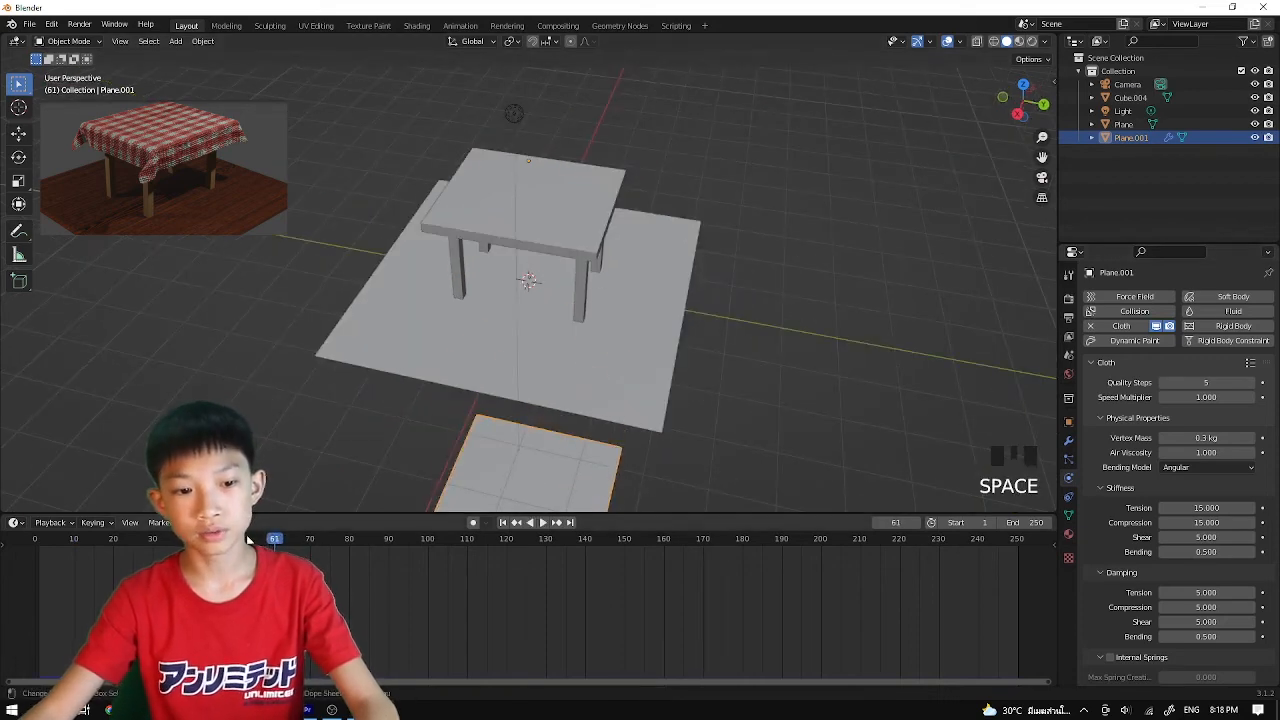
drag(248, 540, 35, 536)
click(746, 411)
middle_drag(746, 411, 595, 218)
click(566, 291)
click(567, 309)
middle_drag(567, 309, 586, 337)
click(572, 279)
click(577, 282)
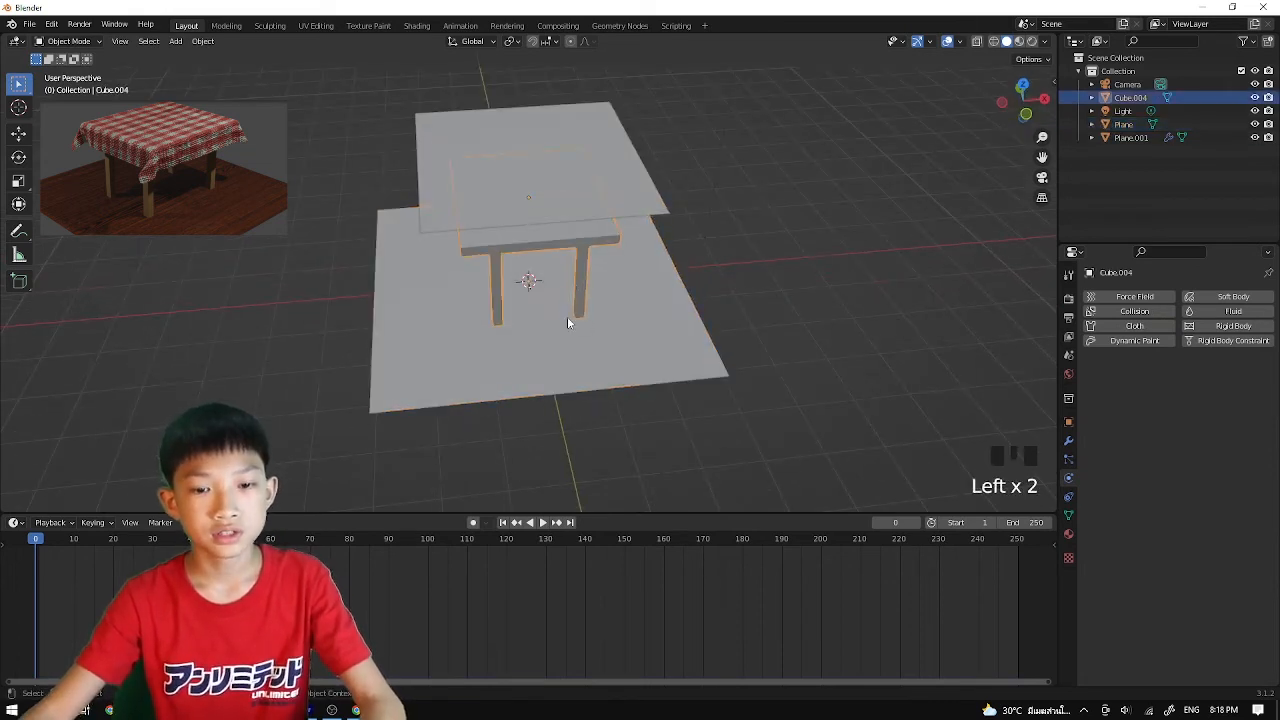
click(522, 149)
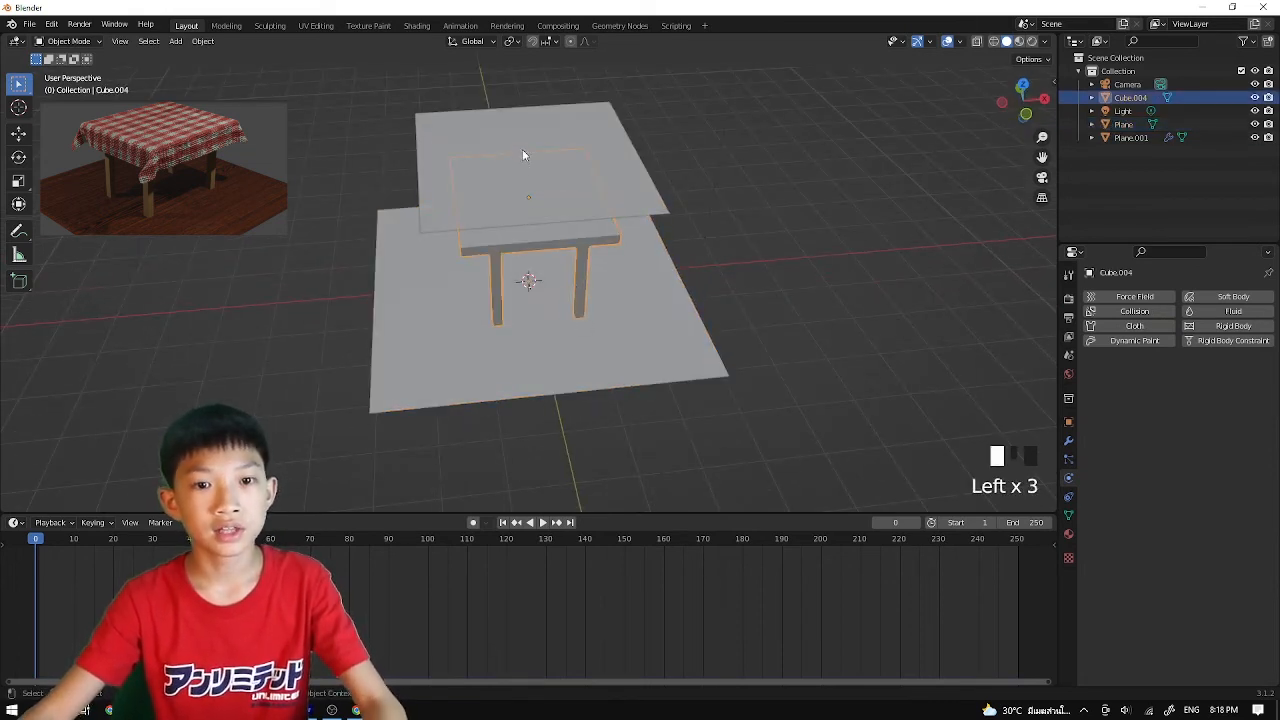
click(487, 254)
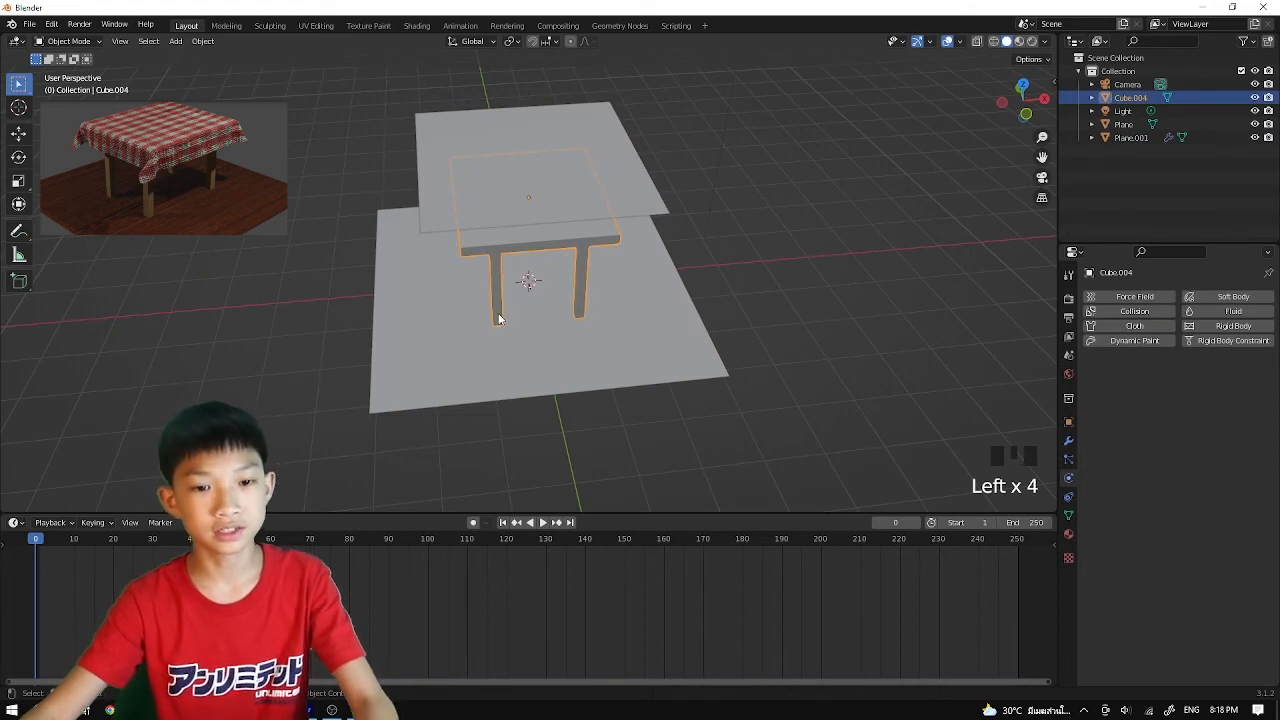
Add Collision physics to the floor plane and to the table
click(415, 336)
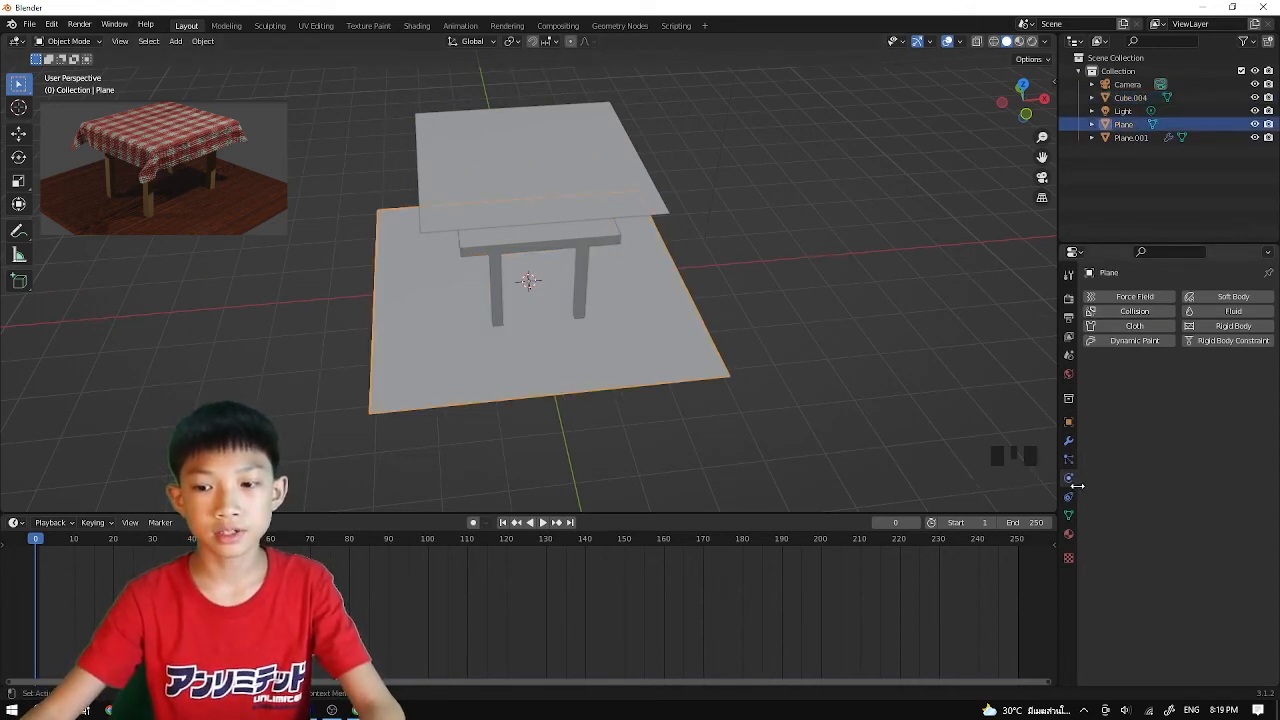
click(1118, 317)
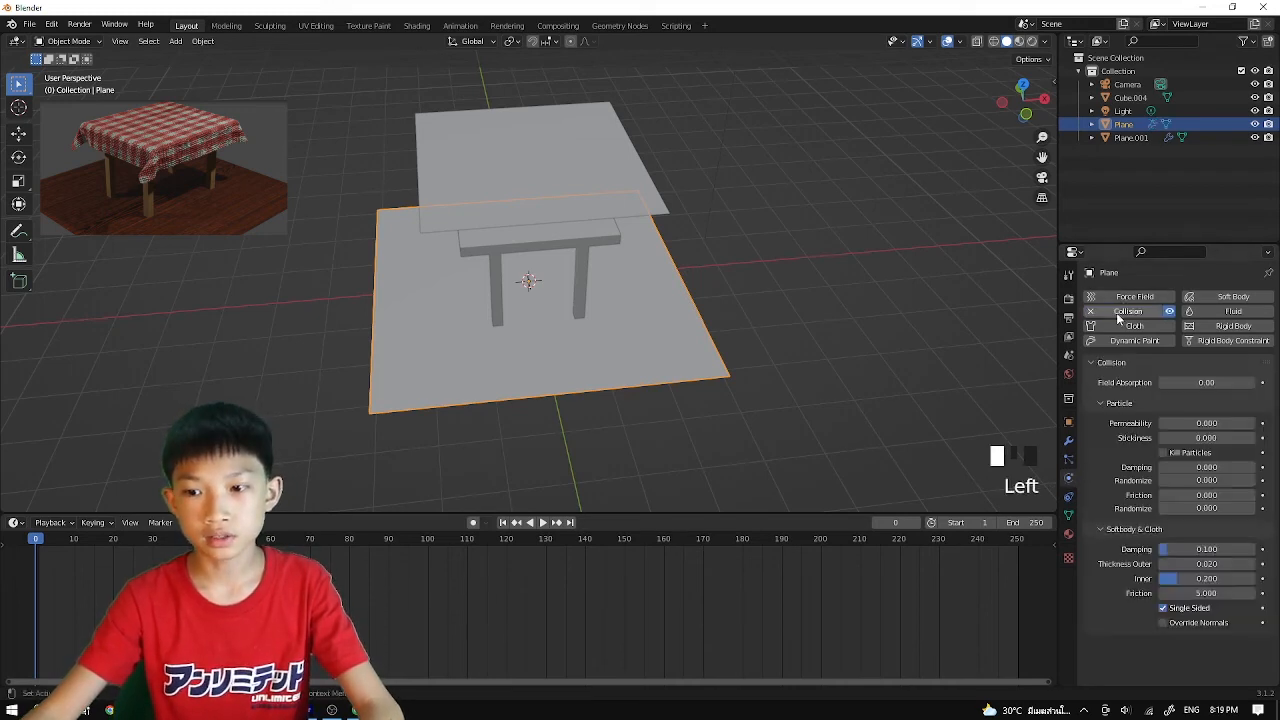
click(576, 247)
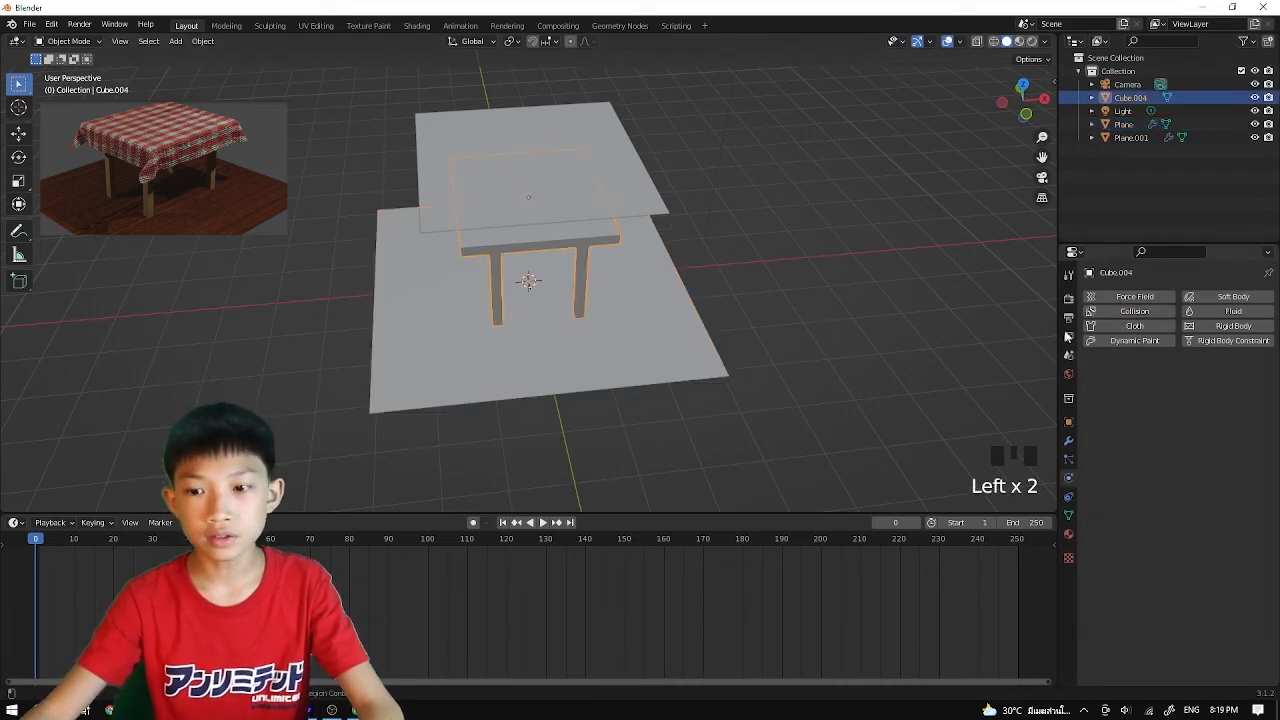
click(800, 278)
Play the cloth simulation, watch the cloth fall onto the table, and stop it at frame 90
middle_drag(347, 398, 361, 369)
key(space)
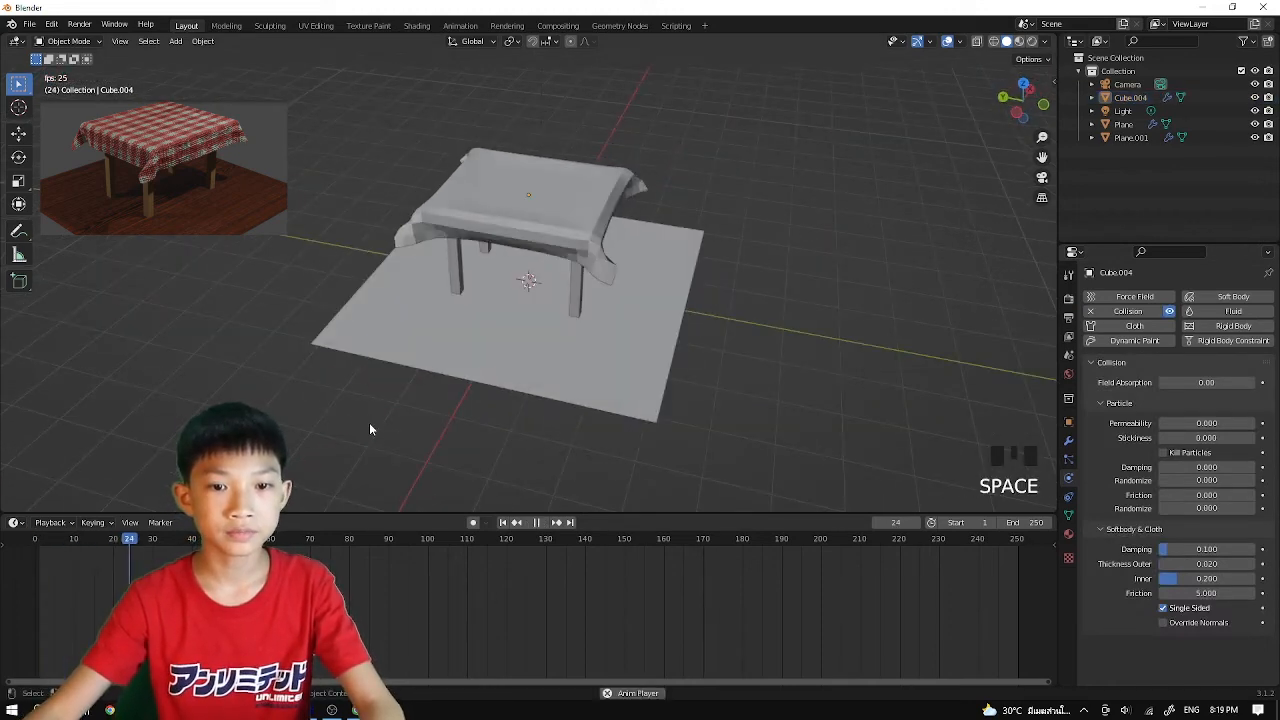
middle_drag(443, 372, 683, 331)
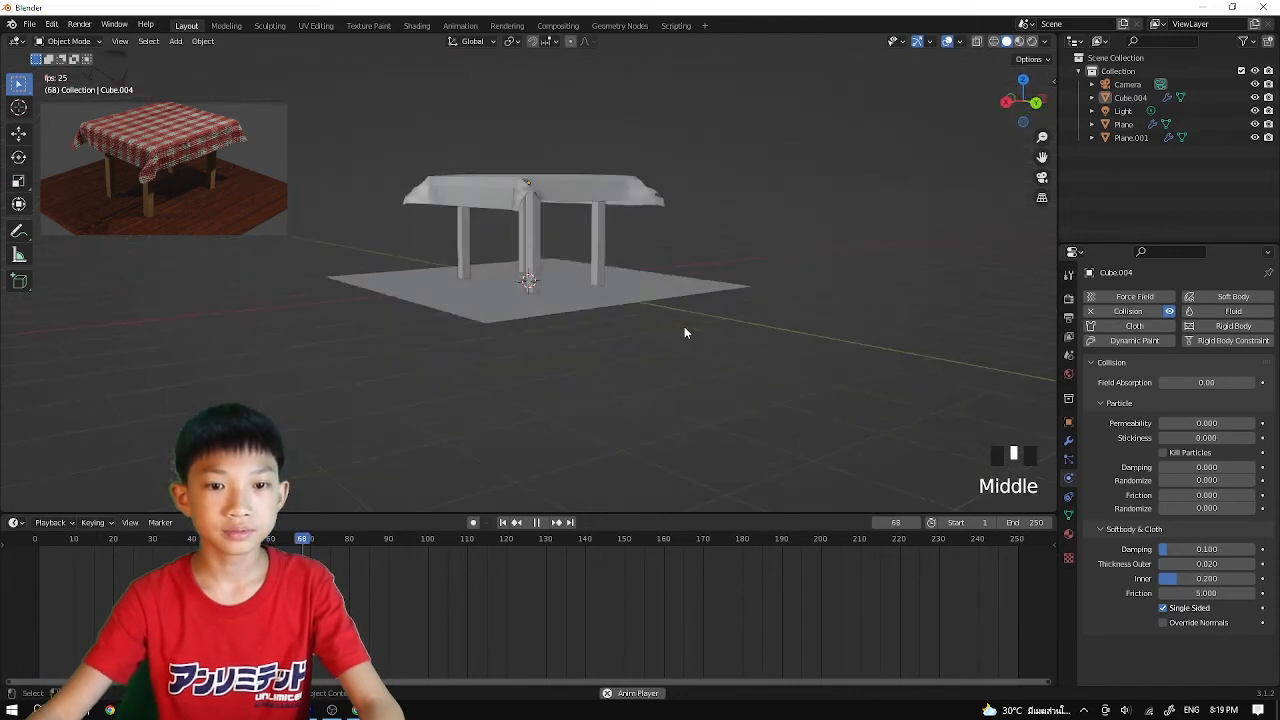
middle_drag(794, 354, 604, 309)
middle_drag(538, 248, 636, 231)
scroll(742, 254, up, 3)
scroll(717, 262, down, 2)
Add a Subdivision Surface modifier to the draped cloth
click(514, 261)
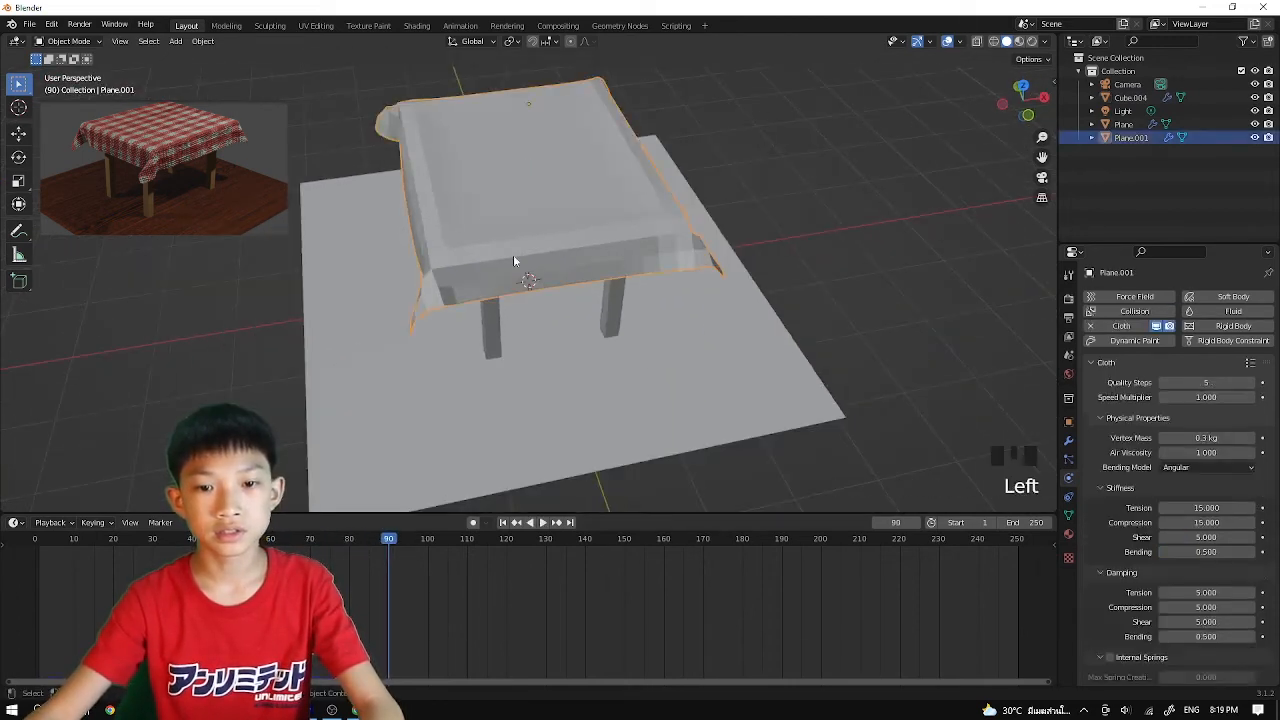
click(1068, 421)
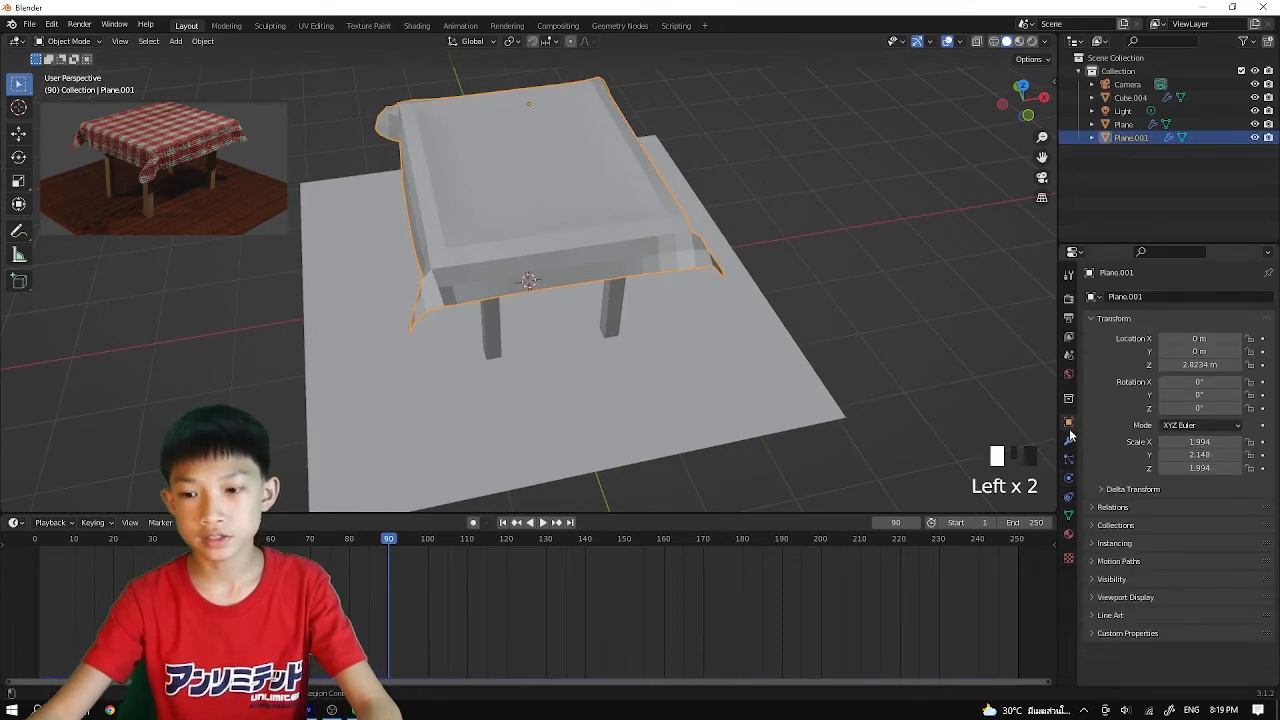
click(1068, 440)
click(1108, 297)
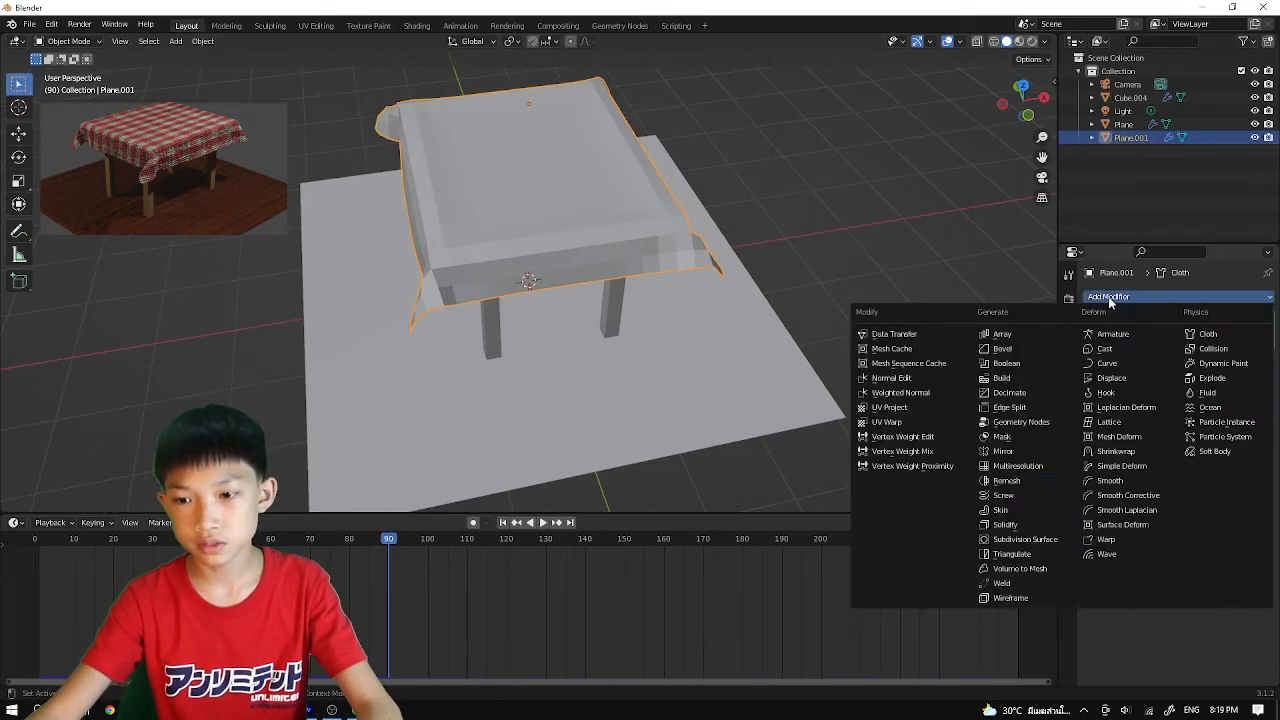
click(1025, 539)
Shade the draped cloth smooth
middle_drag(795, 337, 557, 274)
right_click(561, 231)
click(565, 231)
Continue playing the cloth simulation with the smoothed cloth and stop it at frame 121
key(space)
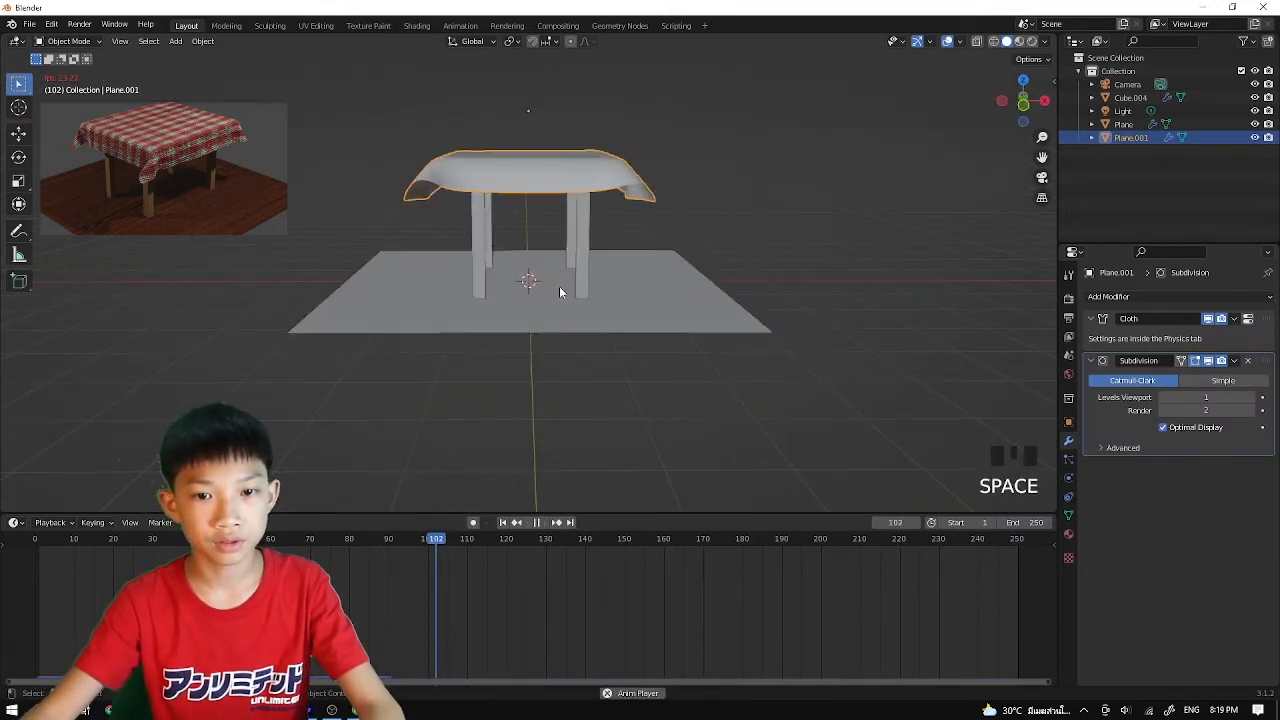
key(space)
middle_drag(671, 314, 526, 349)
key(space)
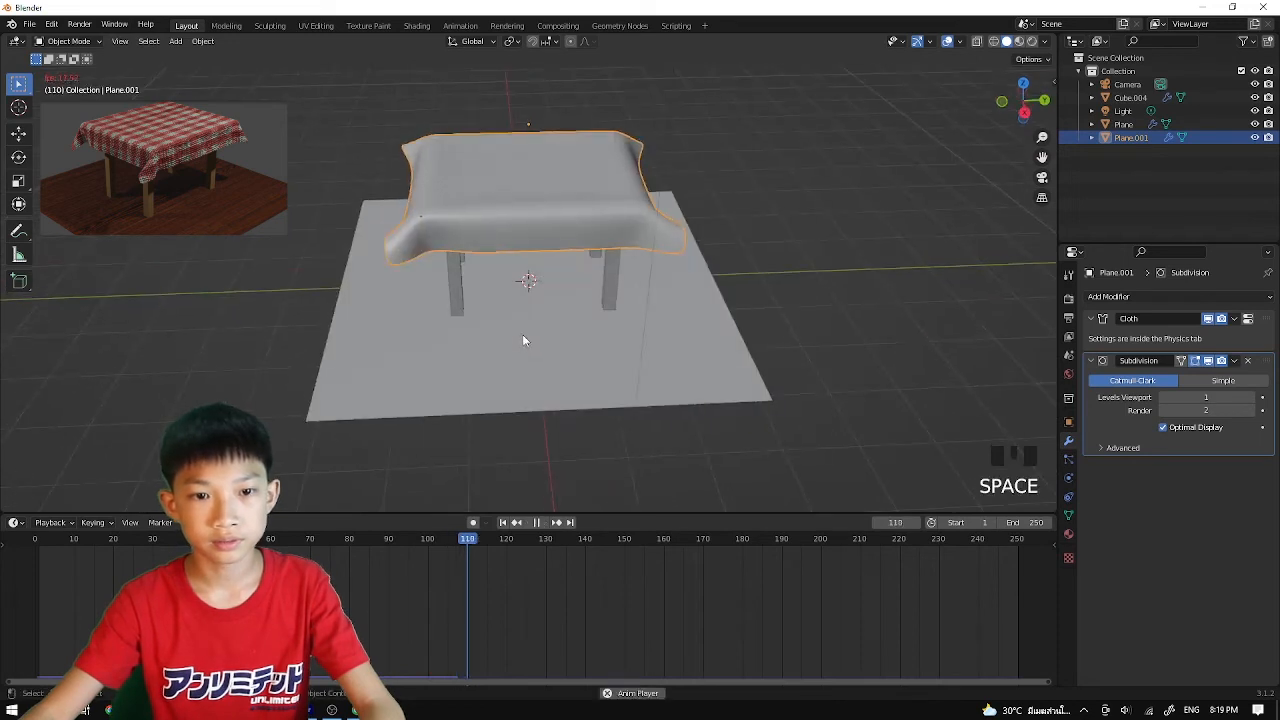
key(space)
scroll(991, 459, down, 1)
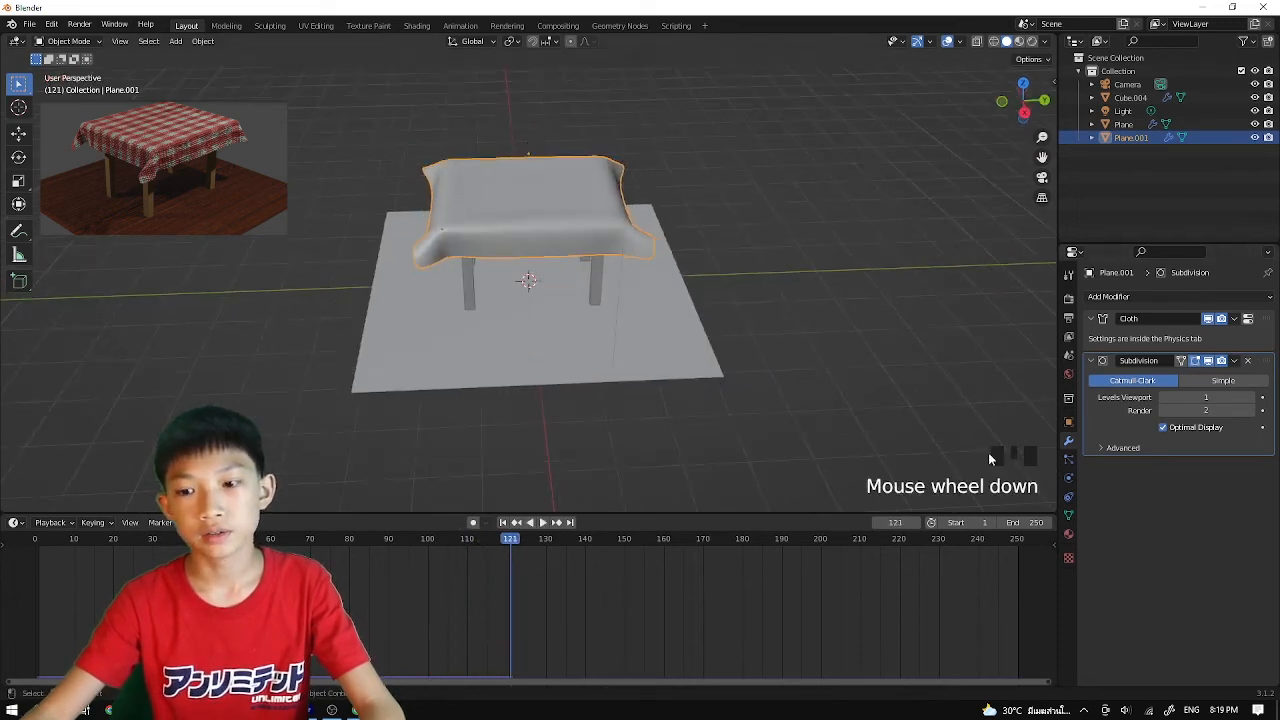
Review the cloth's stiffness and damping settings and examine the drape and its hanging corners up close
click(1069, 478)
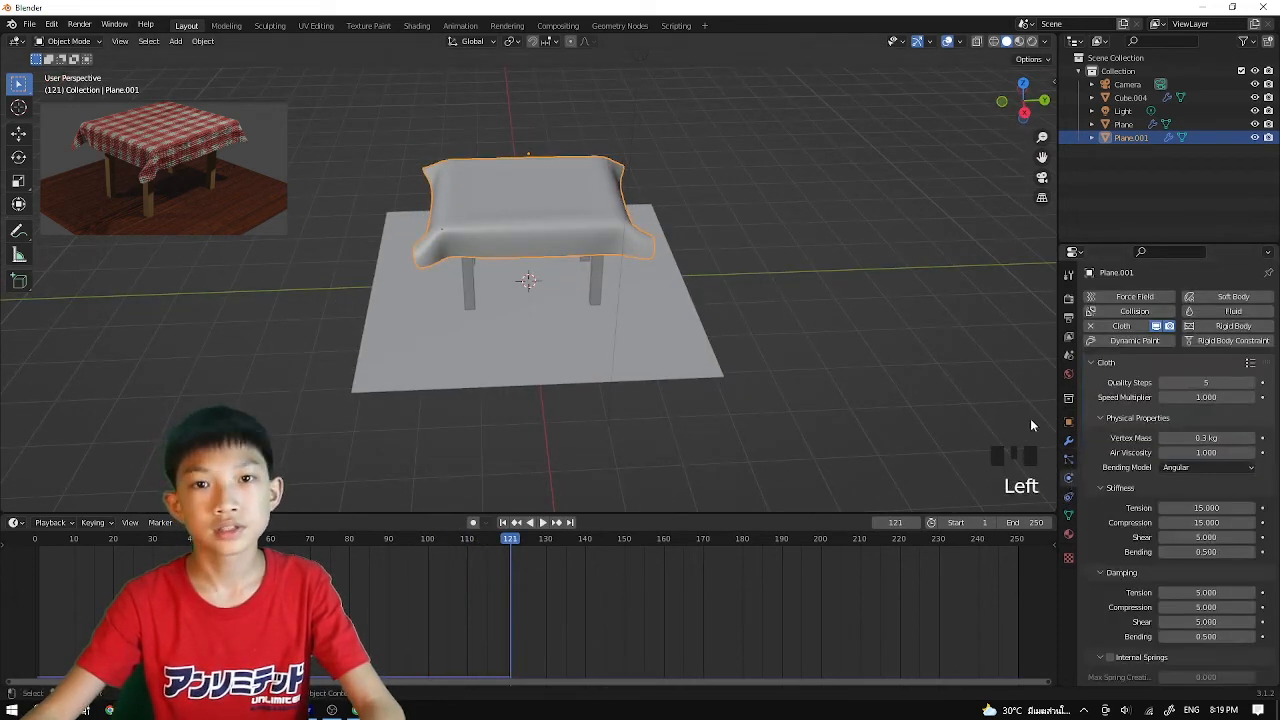
scroll(1206, 414, down, 4)
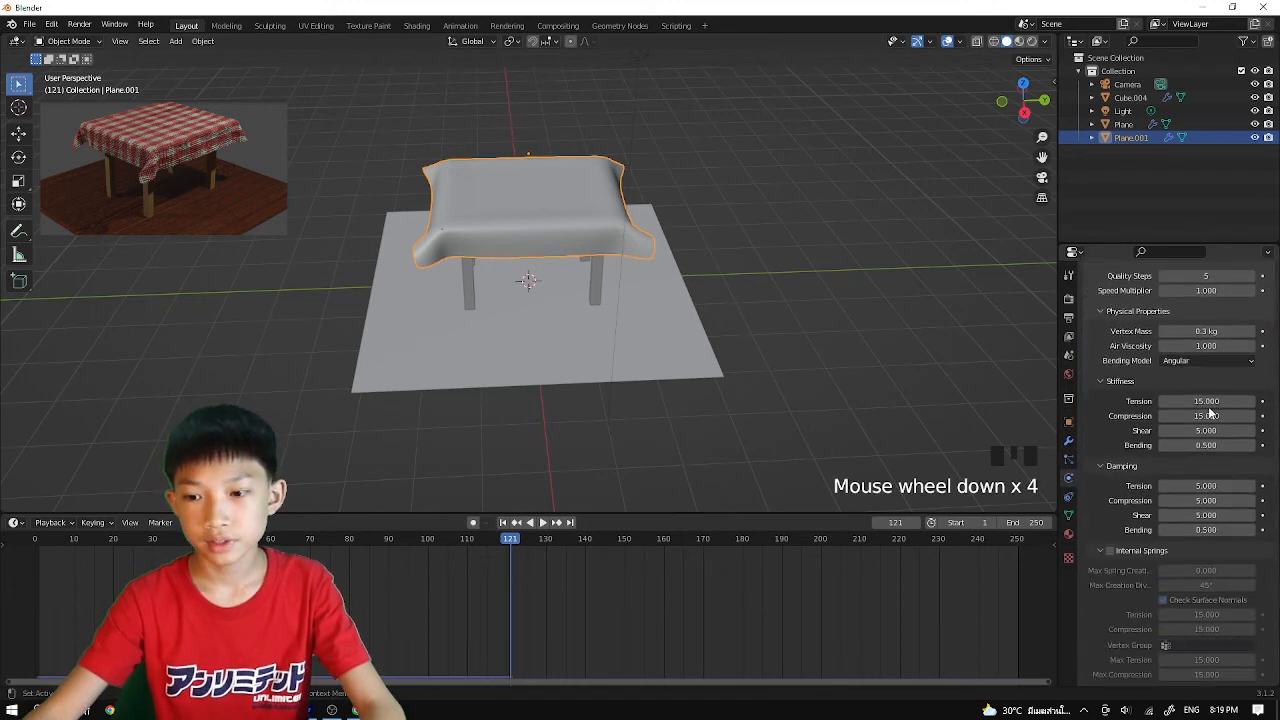
scroll(1206, 414, up, 2)
scroll(1206, 414, down, 2)
scroll(1180, 540, up, 2)
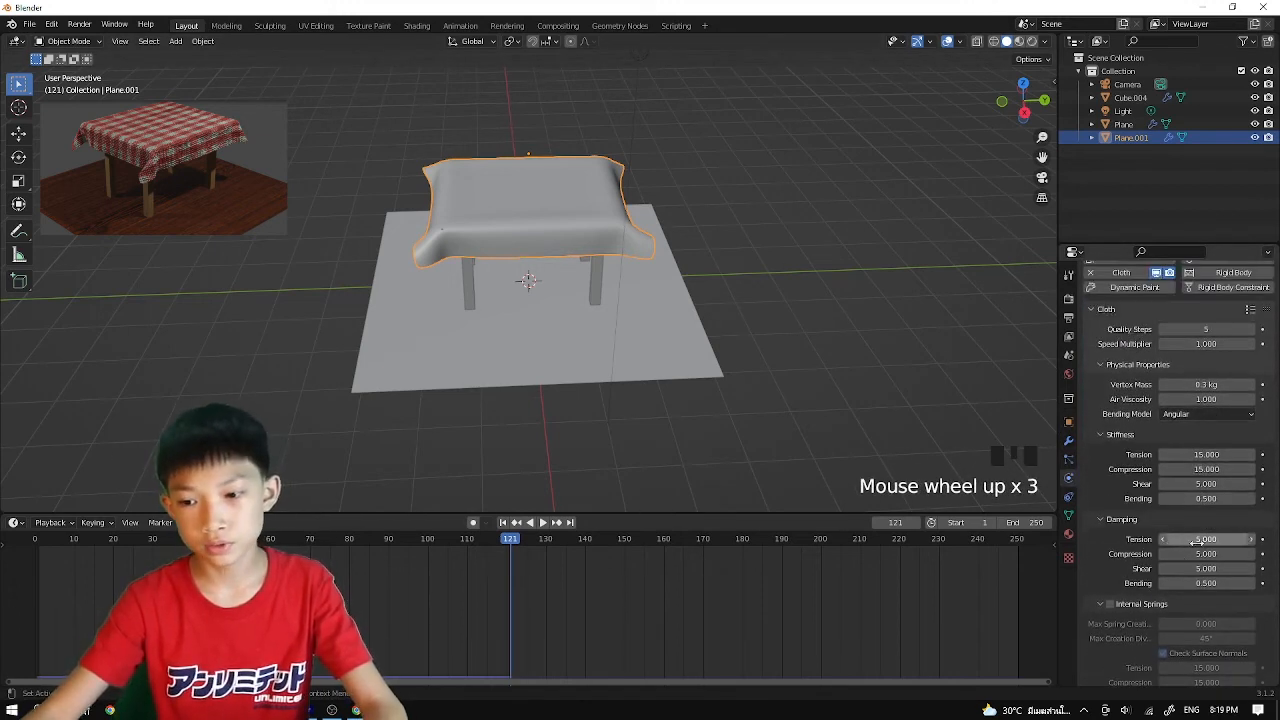
middle_drag(887, 352, 776, 333)
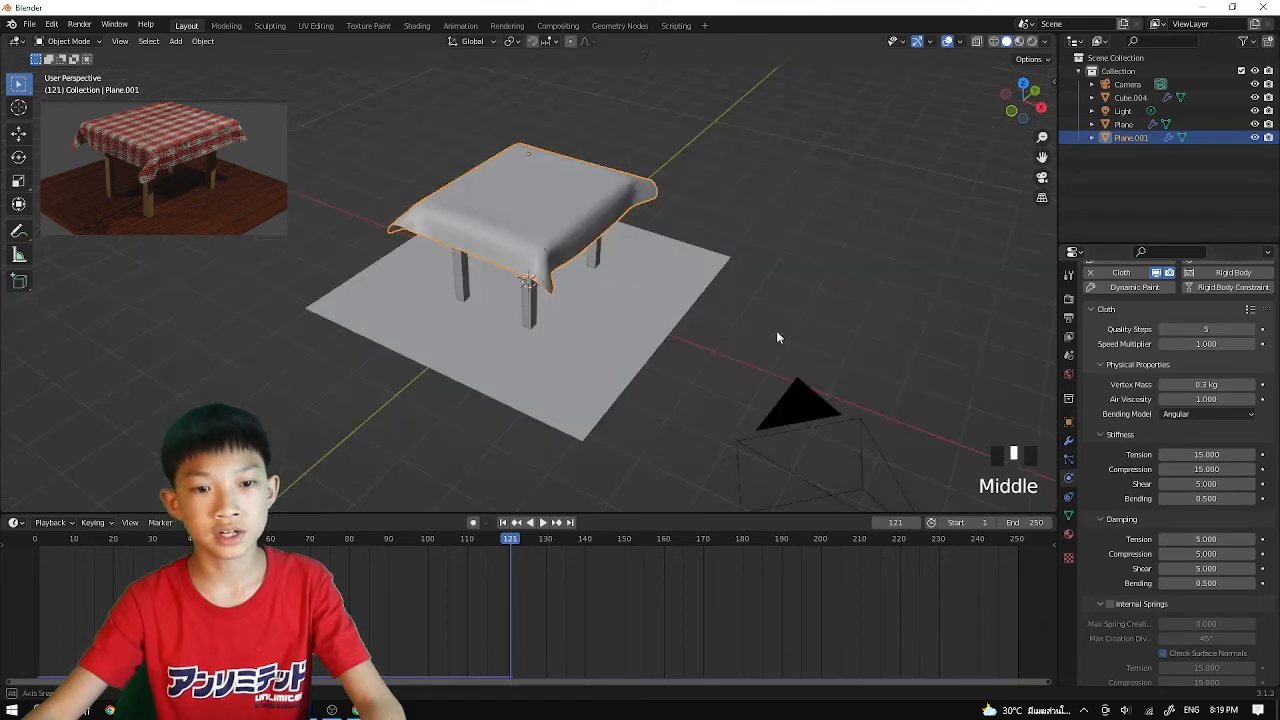
scroll(759, 330, up, 3)
middle_drag(478, 272, 437, 188)
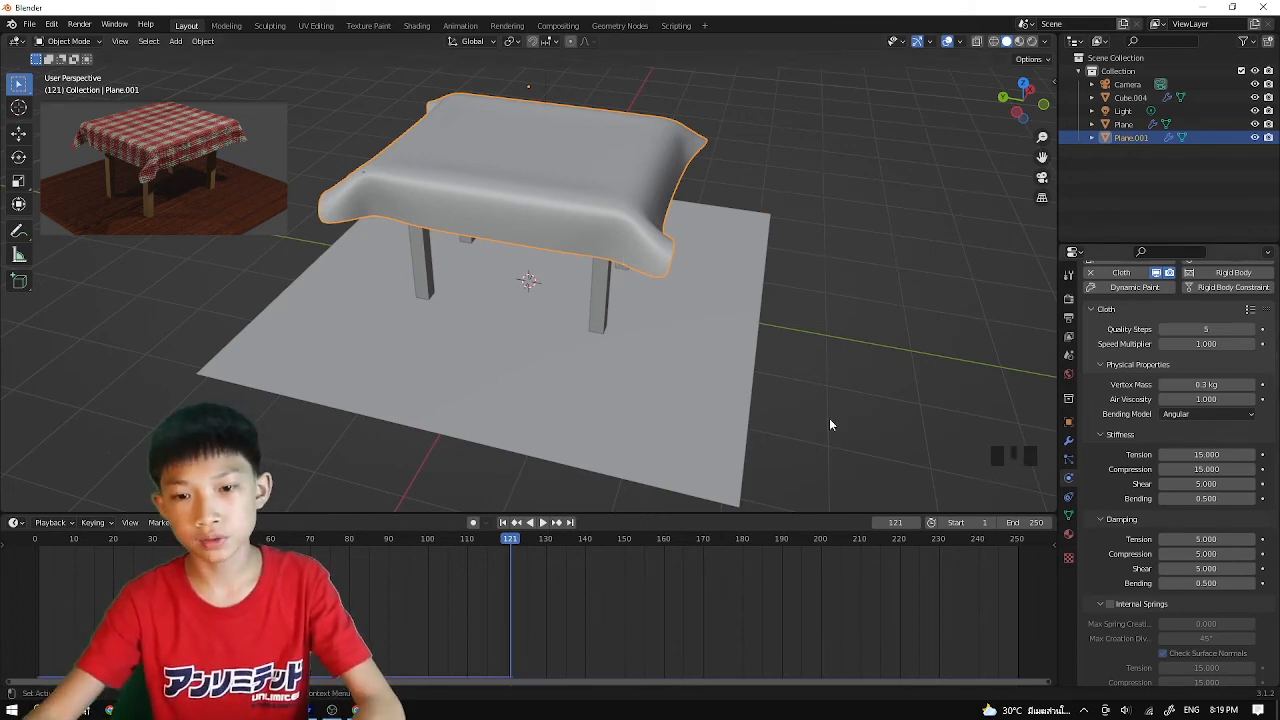
middle_drag(829, 425, 663, 352)
scroll(660, 353, down, 3)
scroll(620, 370, up, 2)
mouse_move(585, 382)
middle_down()
mouse_move(543, 390)
mouse_move(594, 390)
middle_up()
scroll(548, 394, up, 2)
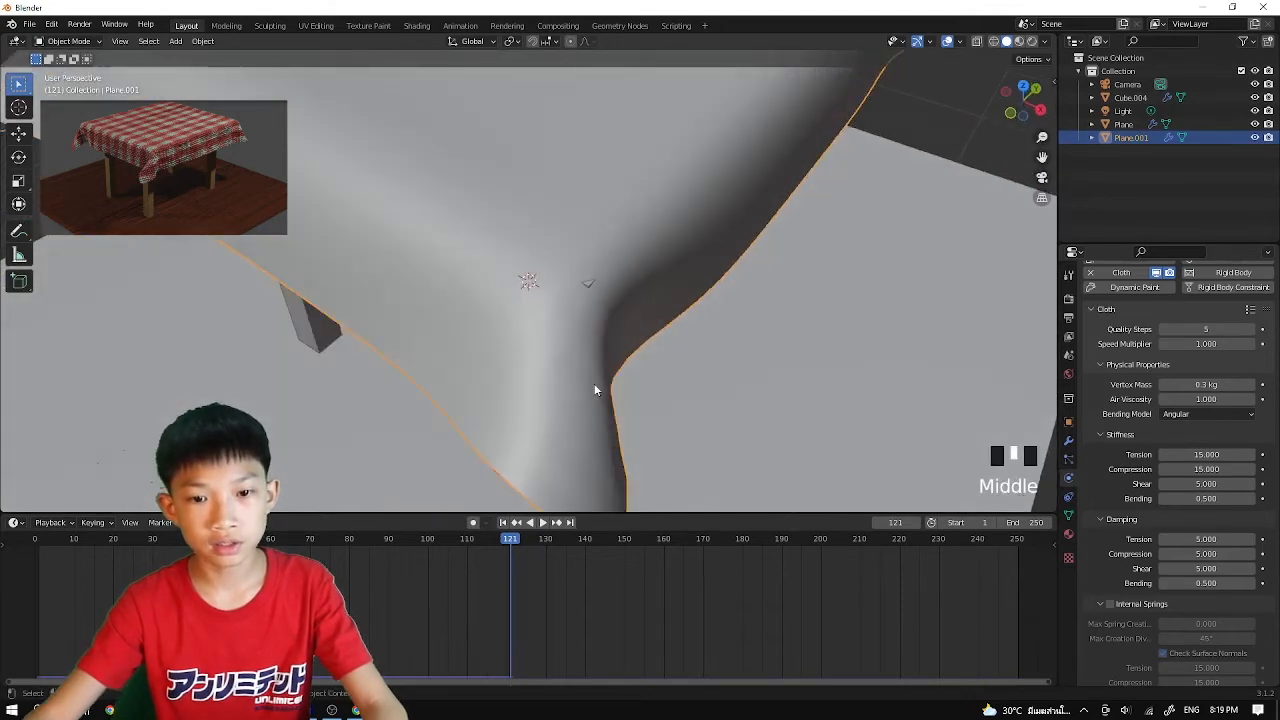
Select the table and add a Bevel modifier to it
click(583, 287)
middle_drag(534, 352, 561, 286)
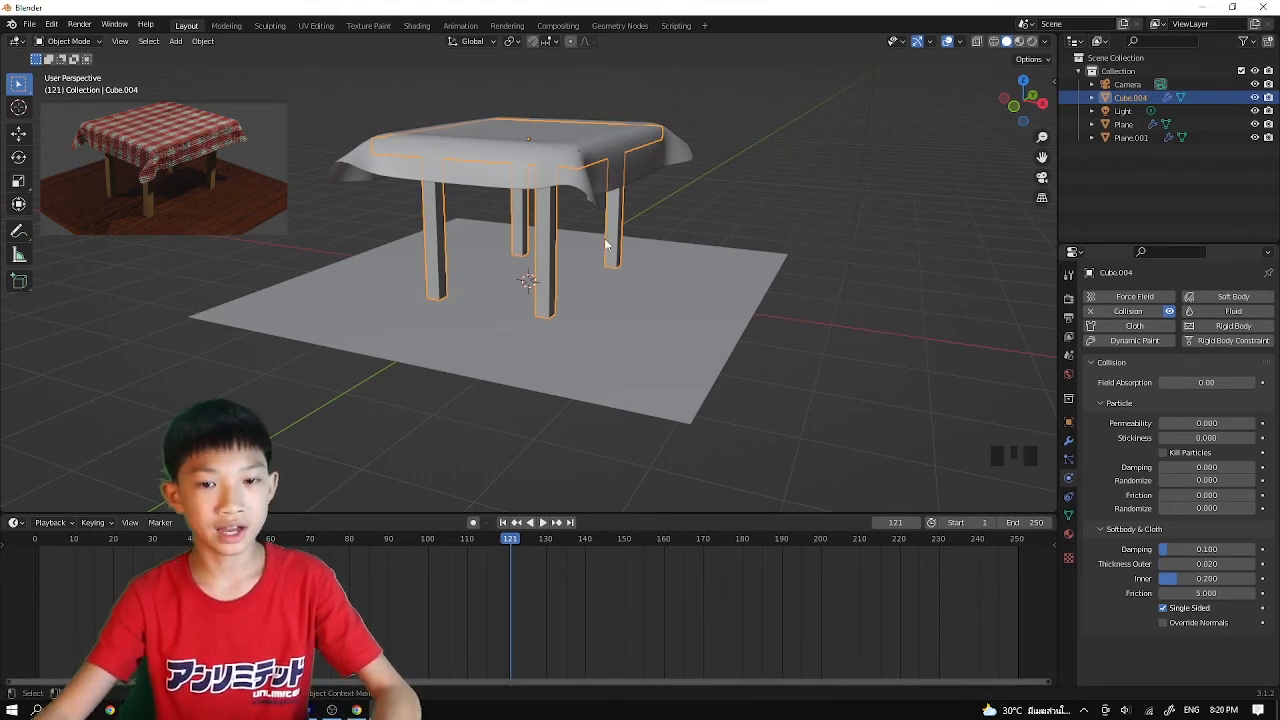
middle_drag(605, 243, 608, 265)
scroll(607, 264, up, 2)
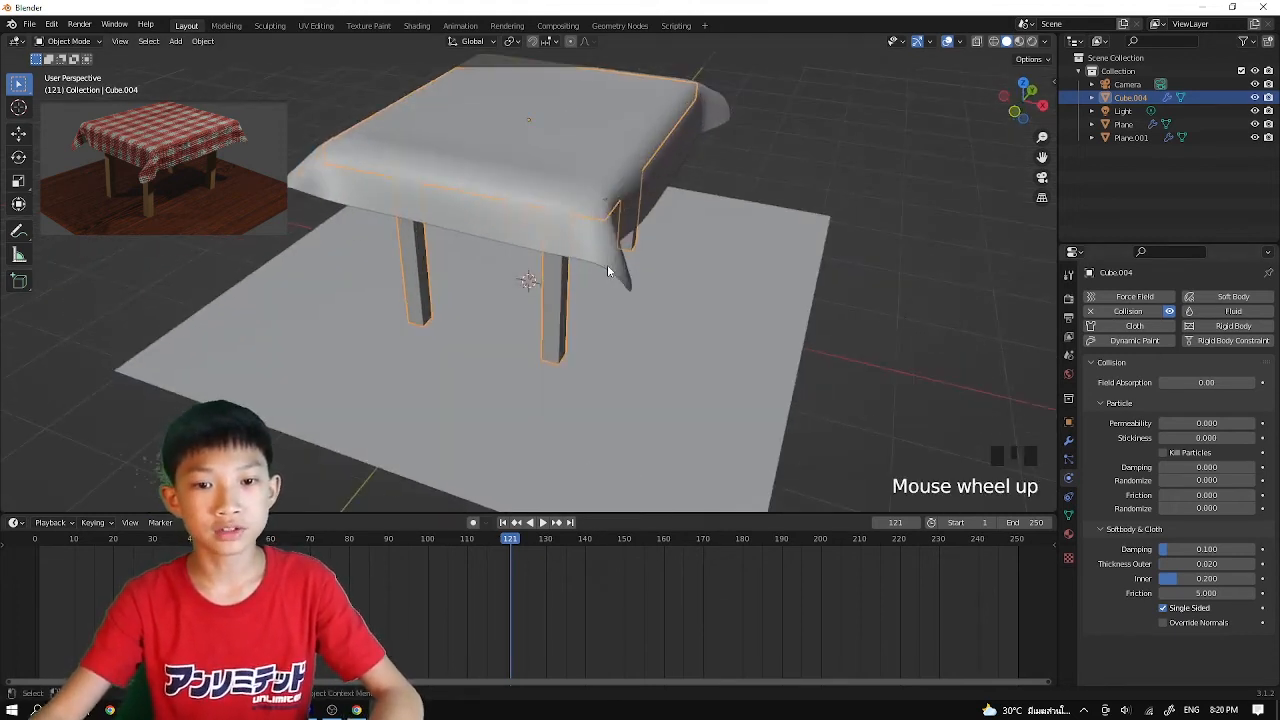
click(1068, 442)
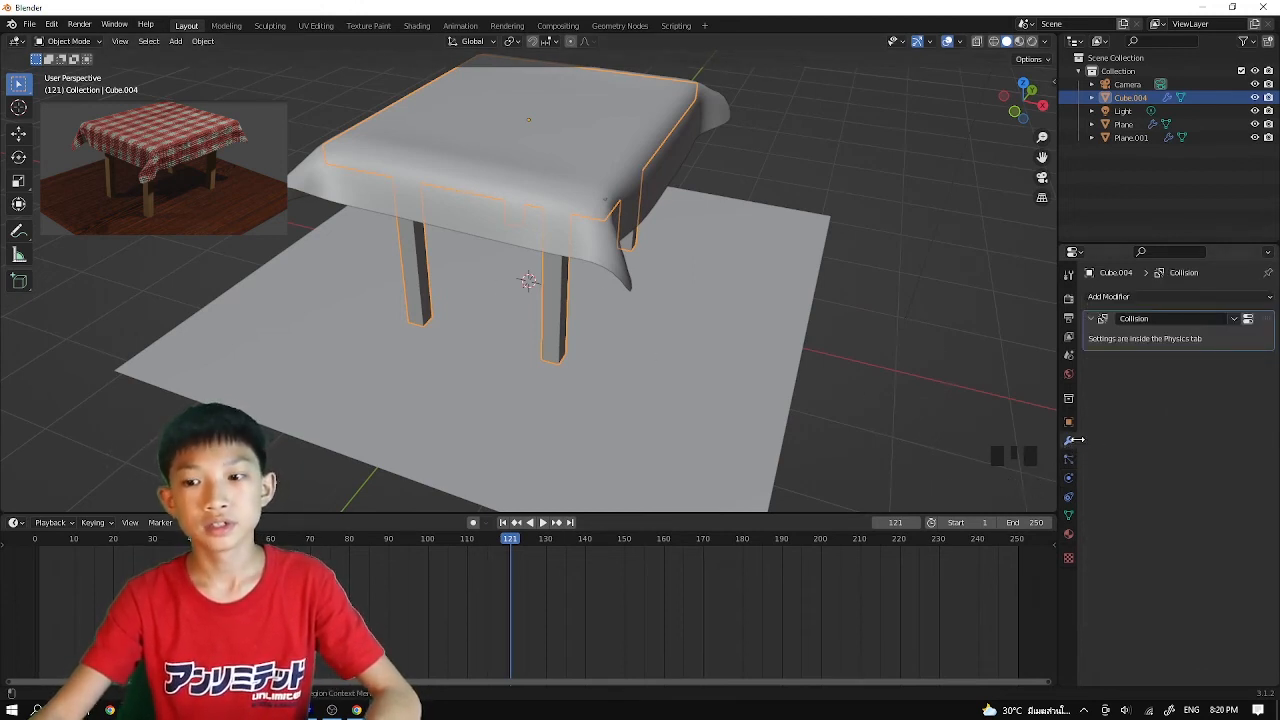
click(1118, 299)
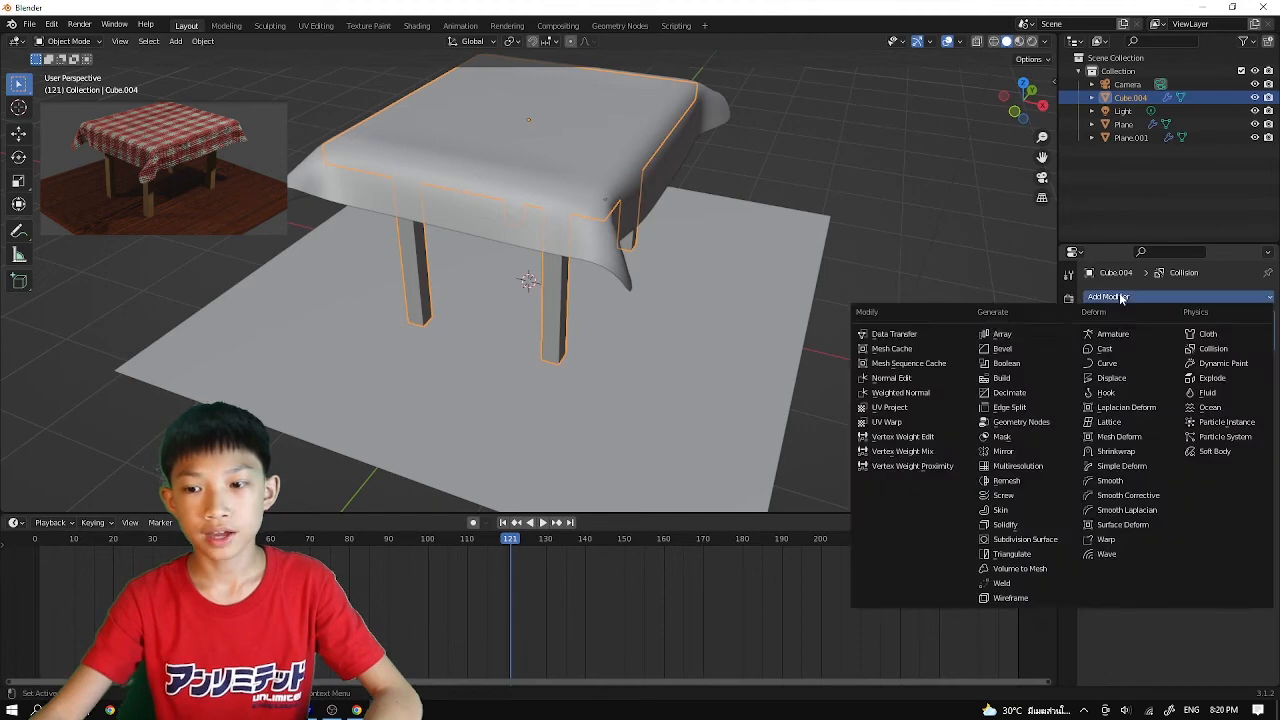
click(999, 348)
Check the bevel on the table legs up close and set the bevel amount to 0.01 m
mouse_move(965, 329)
middle_down()
mouse_move(920, 320)
mouse_move(943, 343)
mouse_move(909, 334)
mouse_move(927, 300)
mouse_move(923, 316)
mouse_move(977, 309)
middle_up()
middle_click(778, 290)
scroll(765, 294, down, 3)
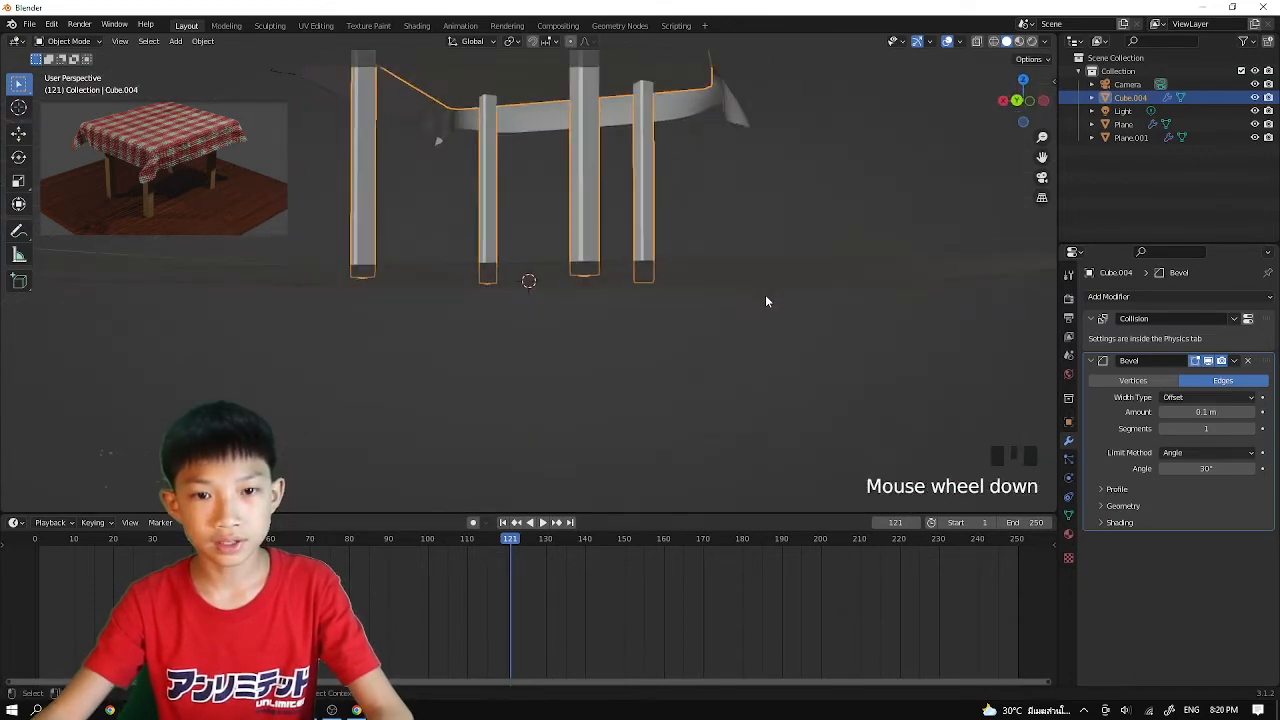
scroll(752, 327, up, 3)
middle_drag(752, 327, 747, 334)
scroll(747, 334, up, 3)
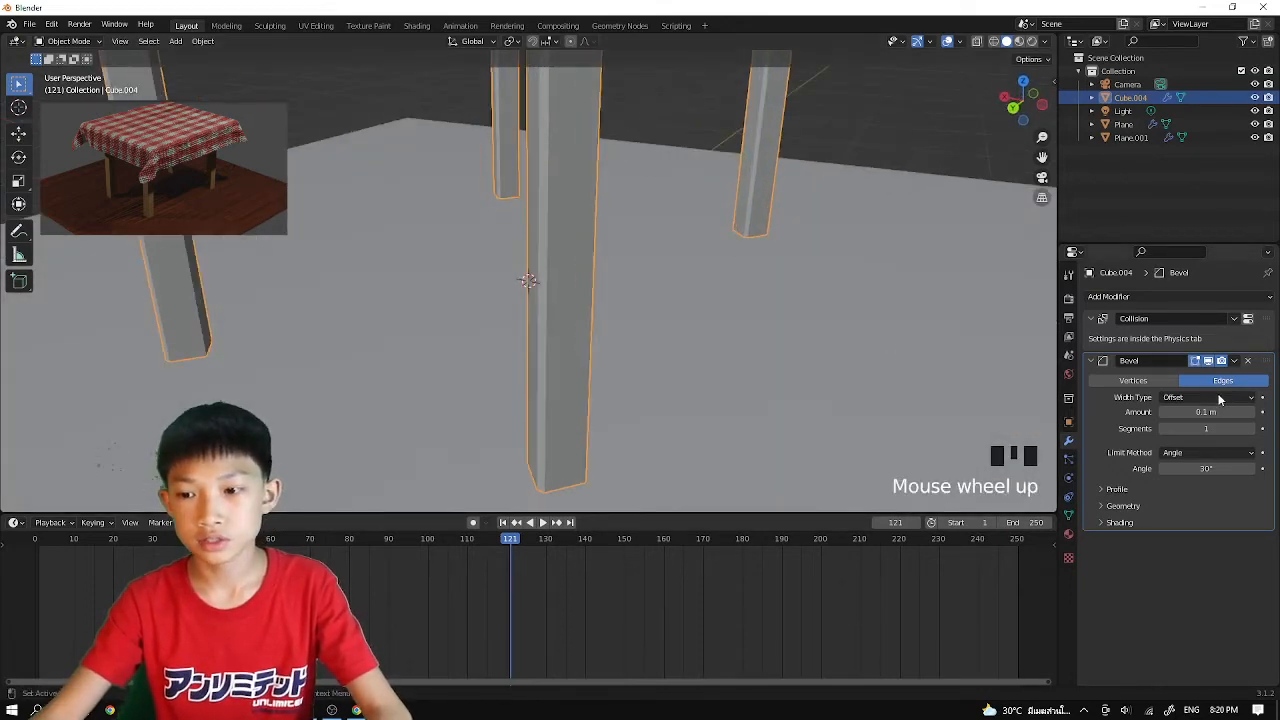
drag(1206, 412, 1180, 412)
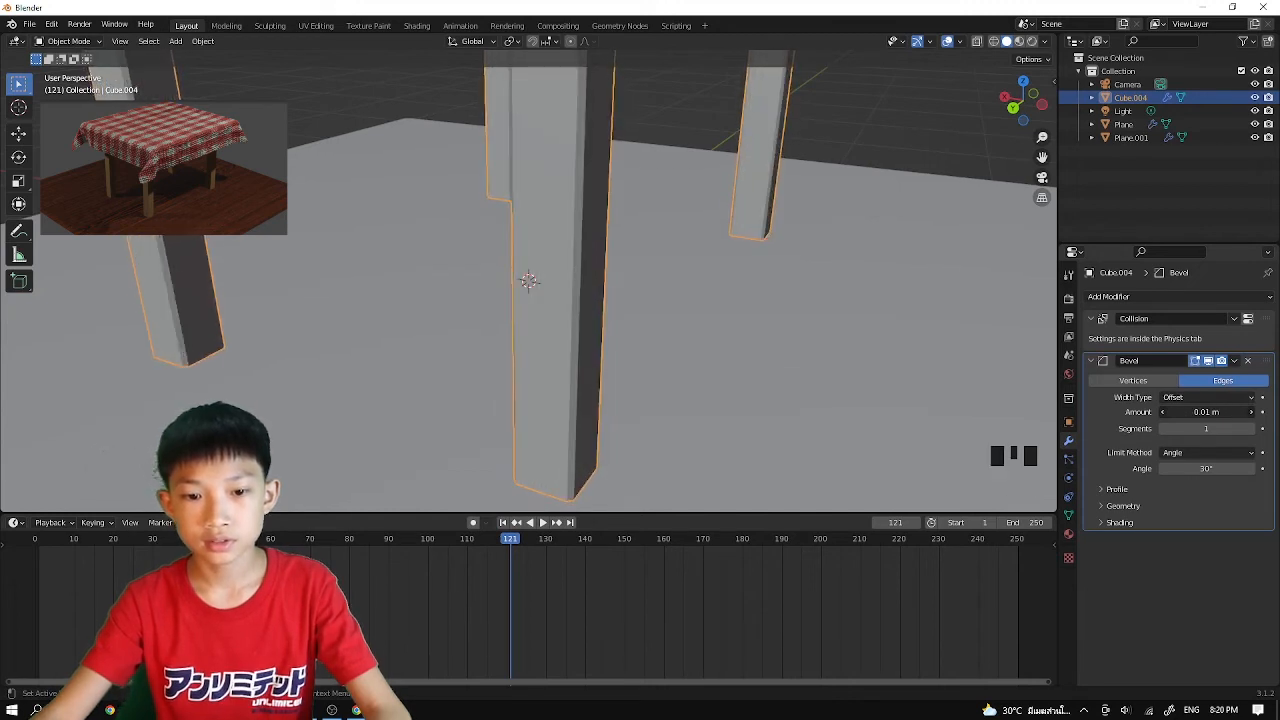
Try bevel amounts of 0.0005 m and 0.002 m on the table
click(1206, 412)
key(BackSpace)
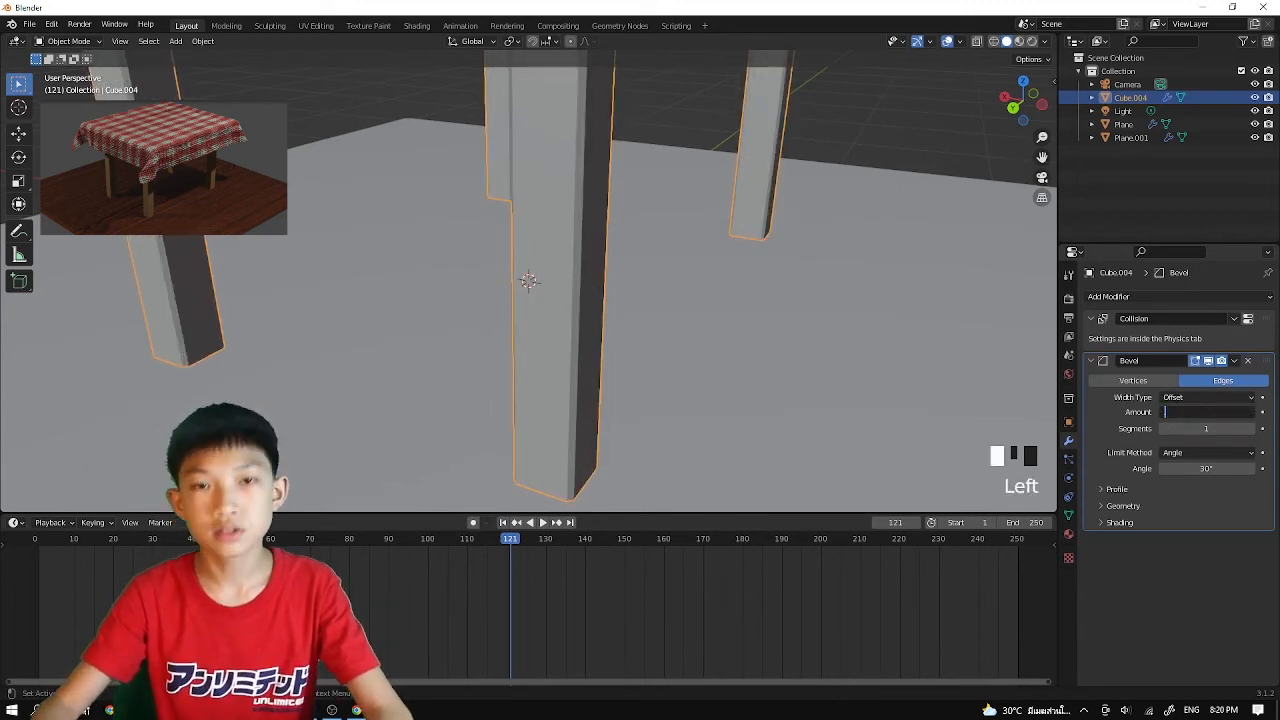
text(.0005)
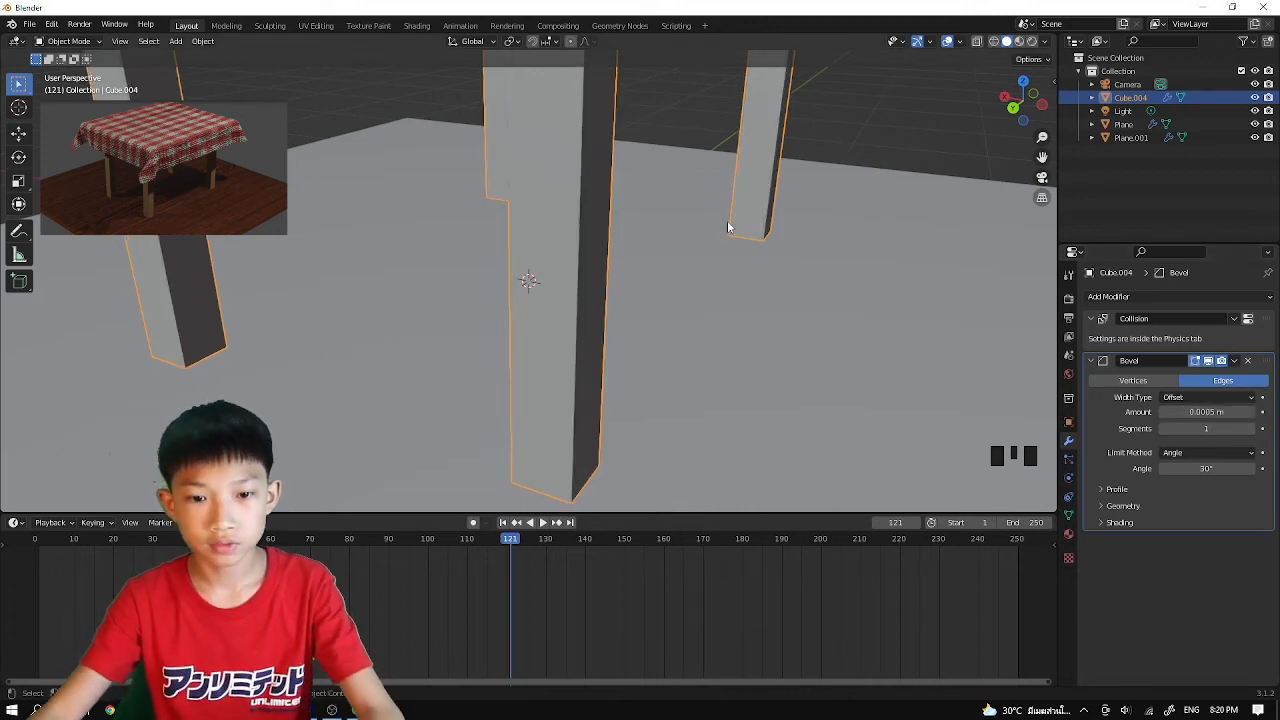
middle_drag(731, 227, 756, 222)
double_click(1210, 424)
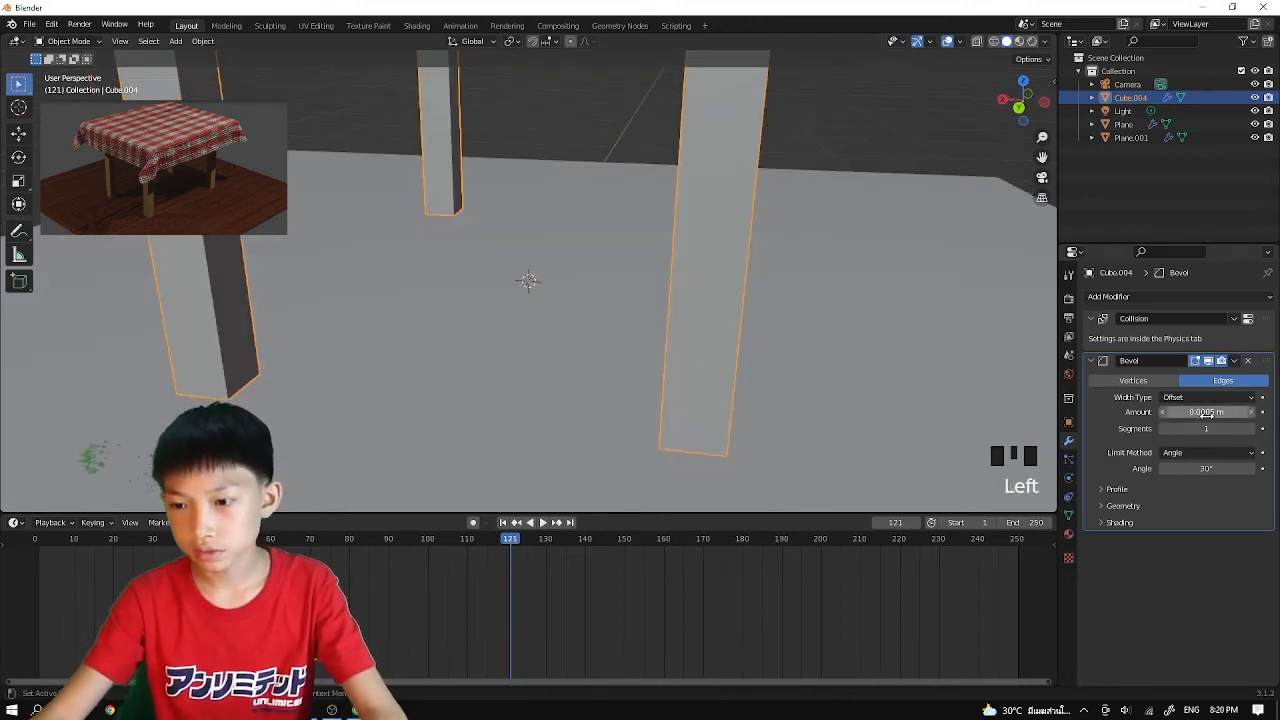
text(.002)
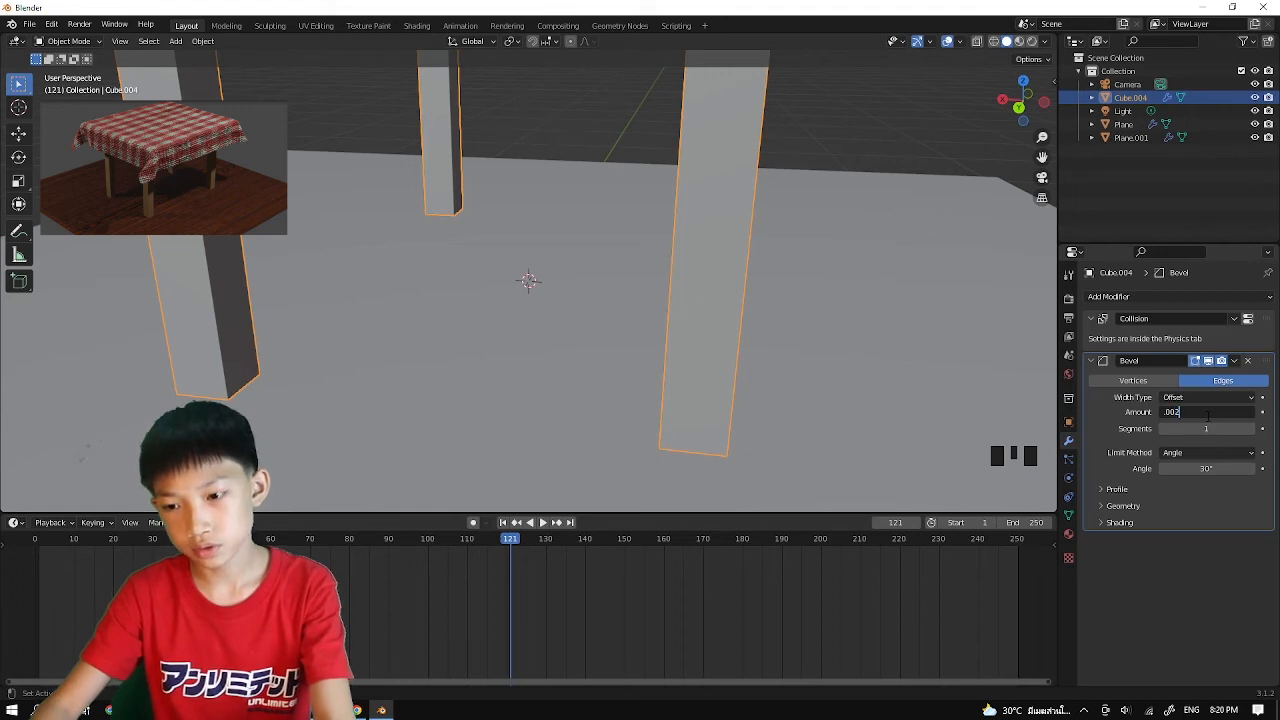
Set the table's bevel amount to 0.003 m
middle_drag(918, 130, 875, 105)
scroll(851, 100, up, 3)
scroll(875, 100, up, 2)
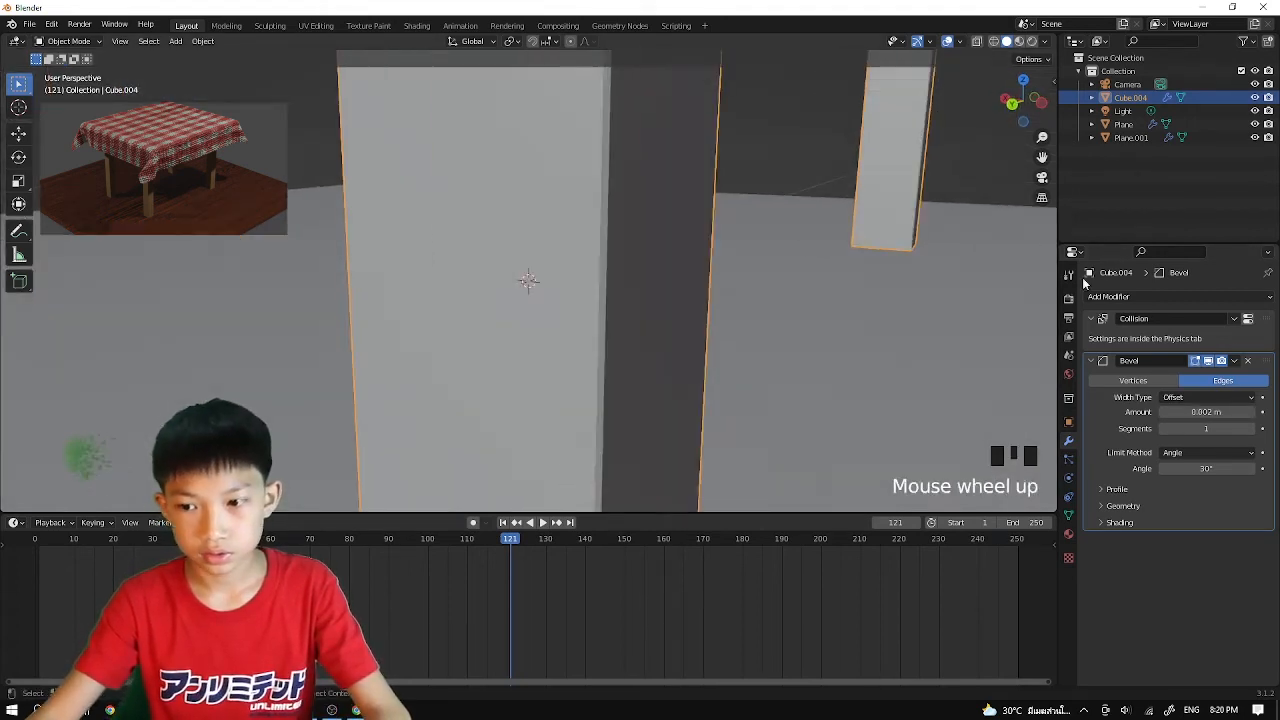
click(1213, 412)
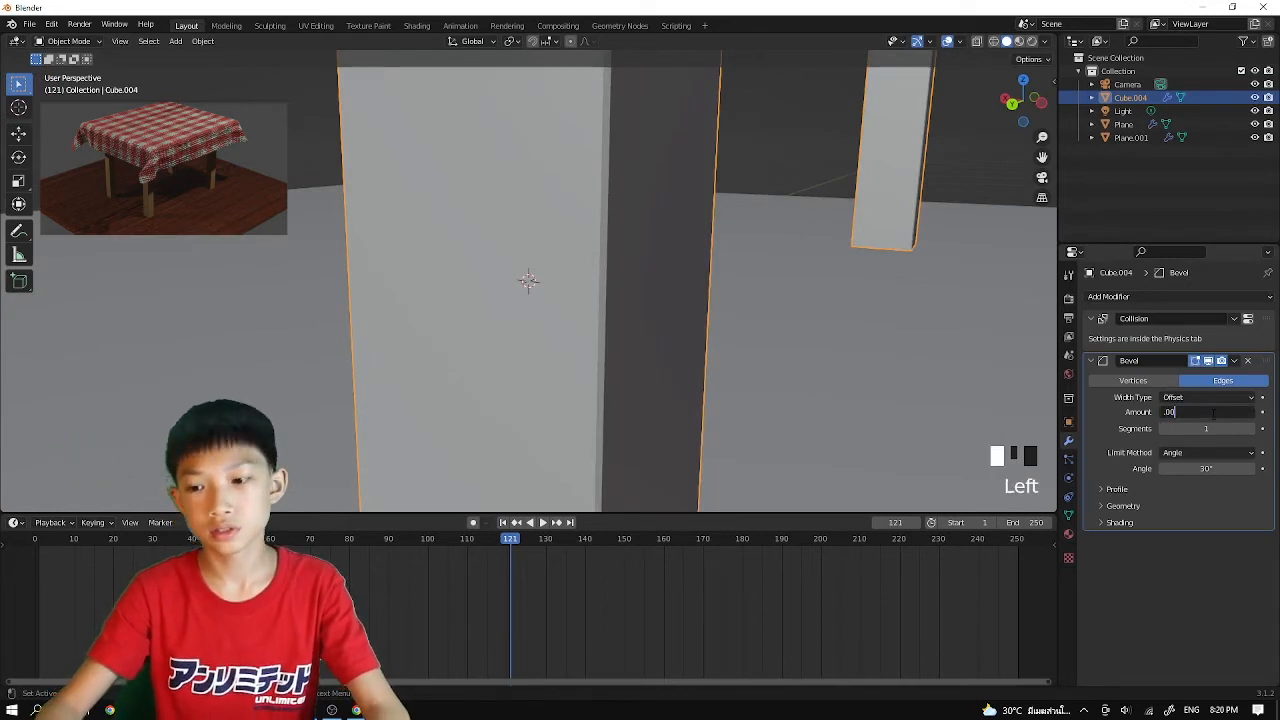
text(.003)
key(Return)
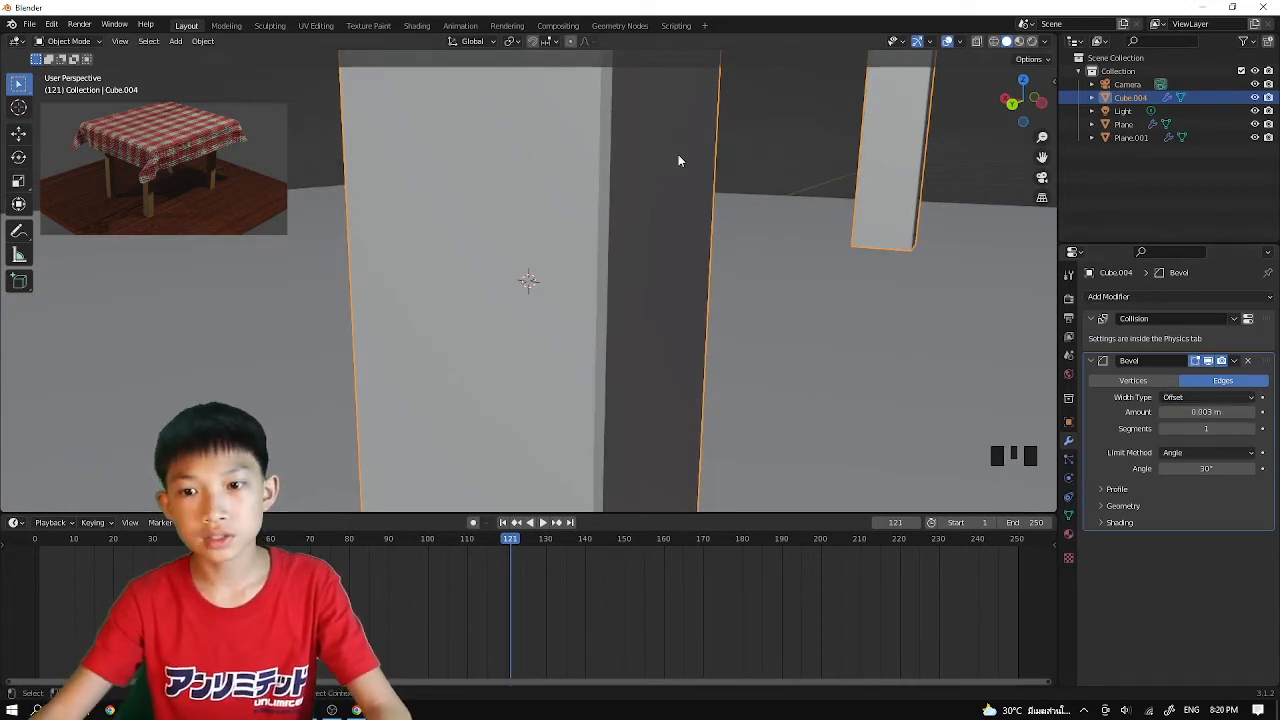
Examine the bevelled edges of the table up close and the whole draped table from a distance
scroll(737, 124, down, 3)
middle_drag(737, 124, 708, 295)
scroll(711, 218, up, 3)
scroll(717, 233, up, 3)
click(664, 198)
scroll(695, 200, down, 2)
scroll(686, 237, down, 3)
scroll(694, 286, down, 2)
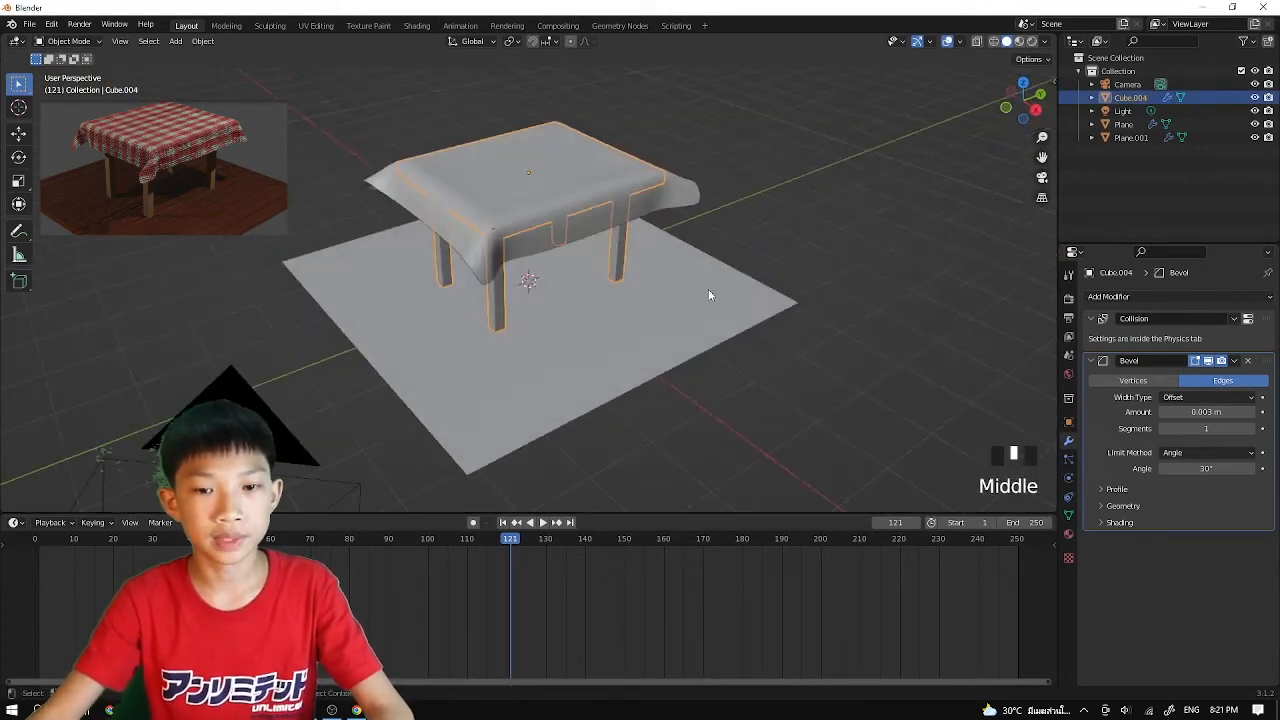
Apply smooth shading to the table
scroll(708, 295, up, 1)
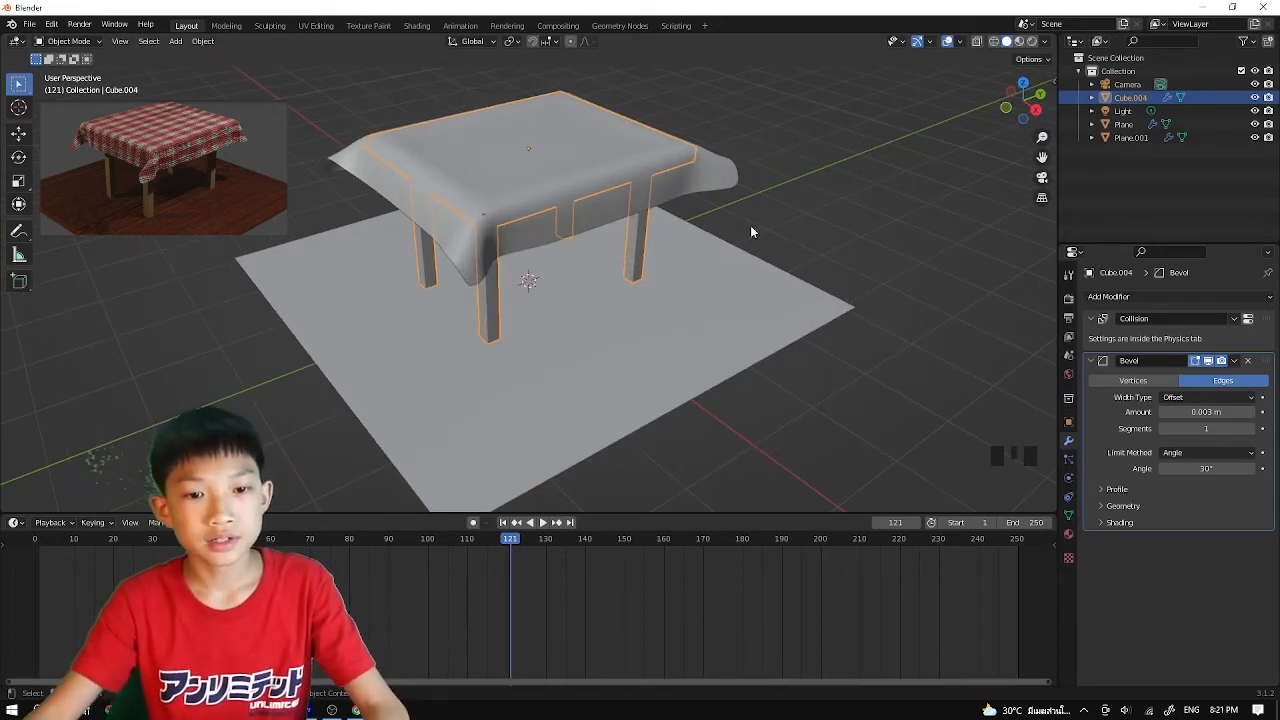
right_click(688, 244)
right_click(624, 247)
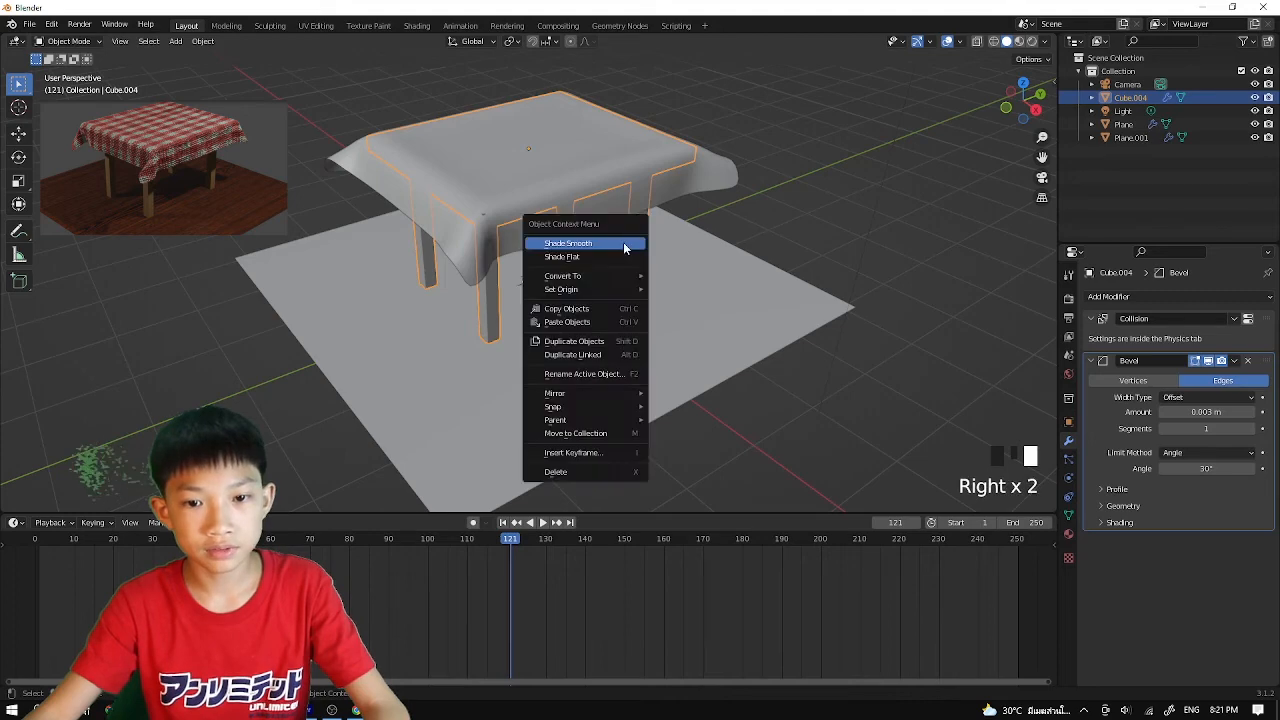
middle_drag(656, 249, 660, 284)
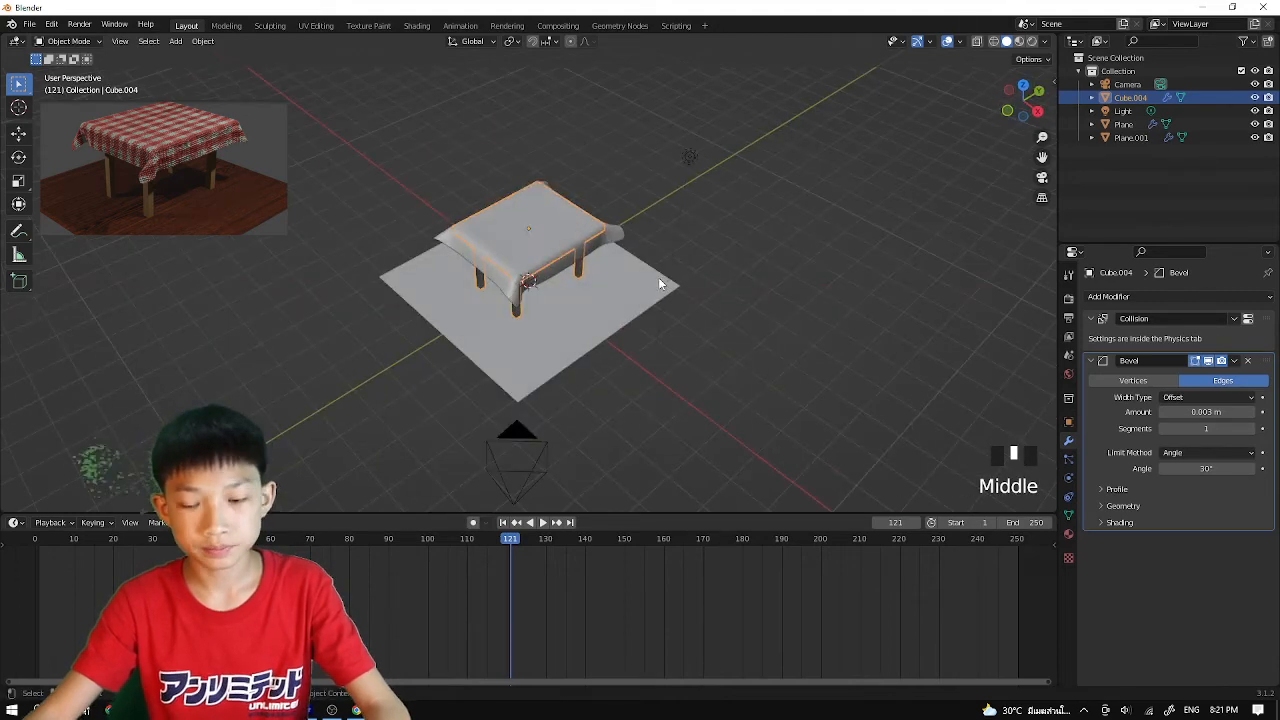
View through the camera and move it back along its local Z axis to about X 9.30 m, Y -8.76 m, Z 6.28 m
key(KP_0)
scroll(658, 279, down, 2)
scroll(658, 281, up, 2)
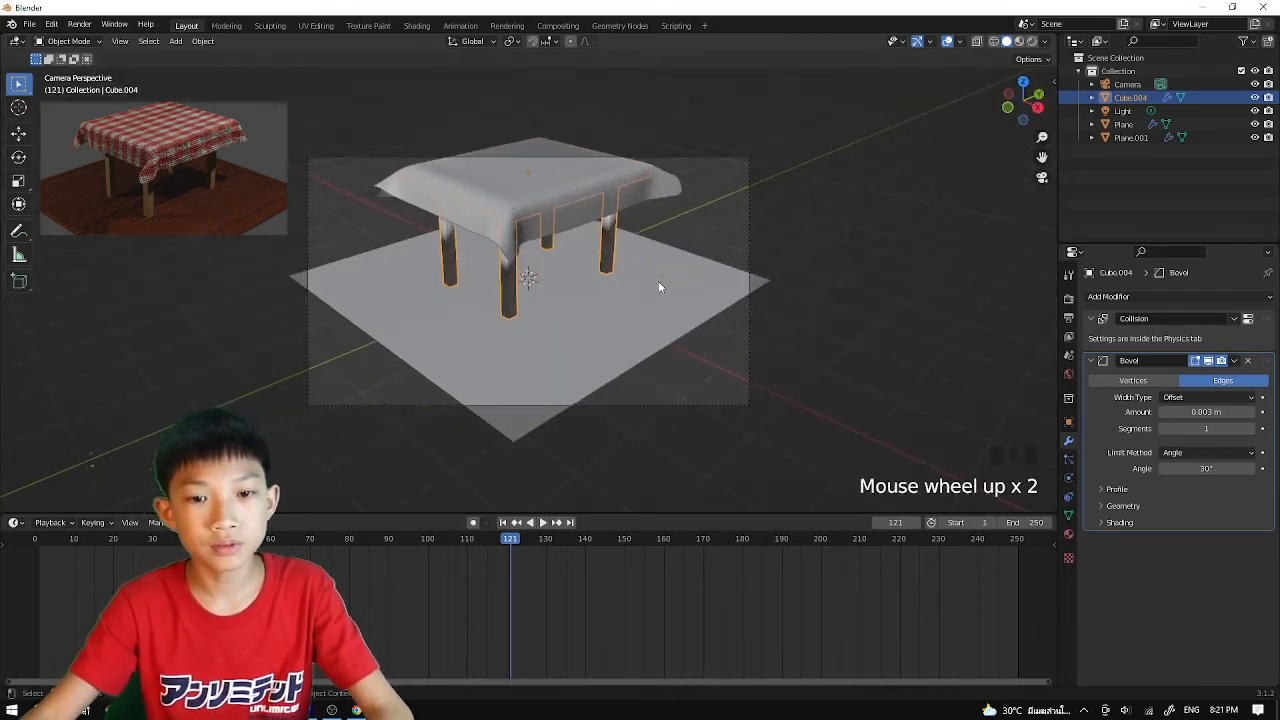
scroll(658, 287, down, 1)
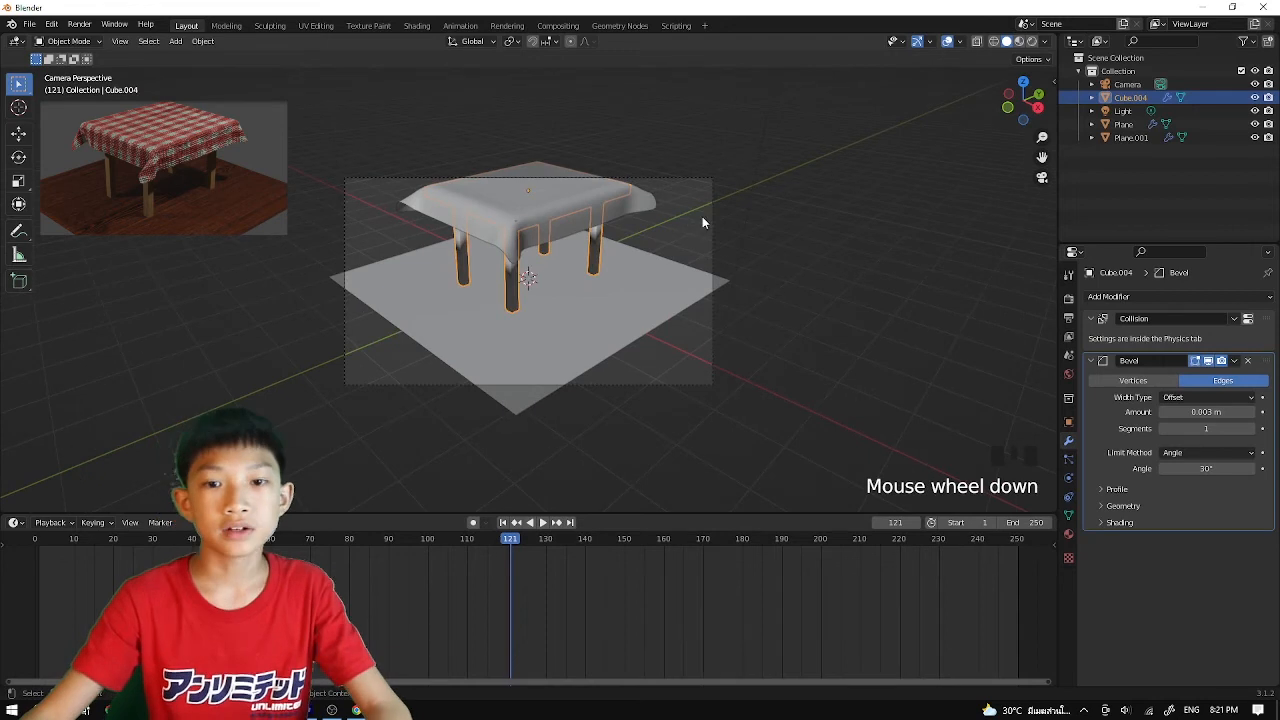
click(709, 209)
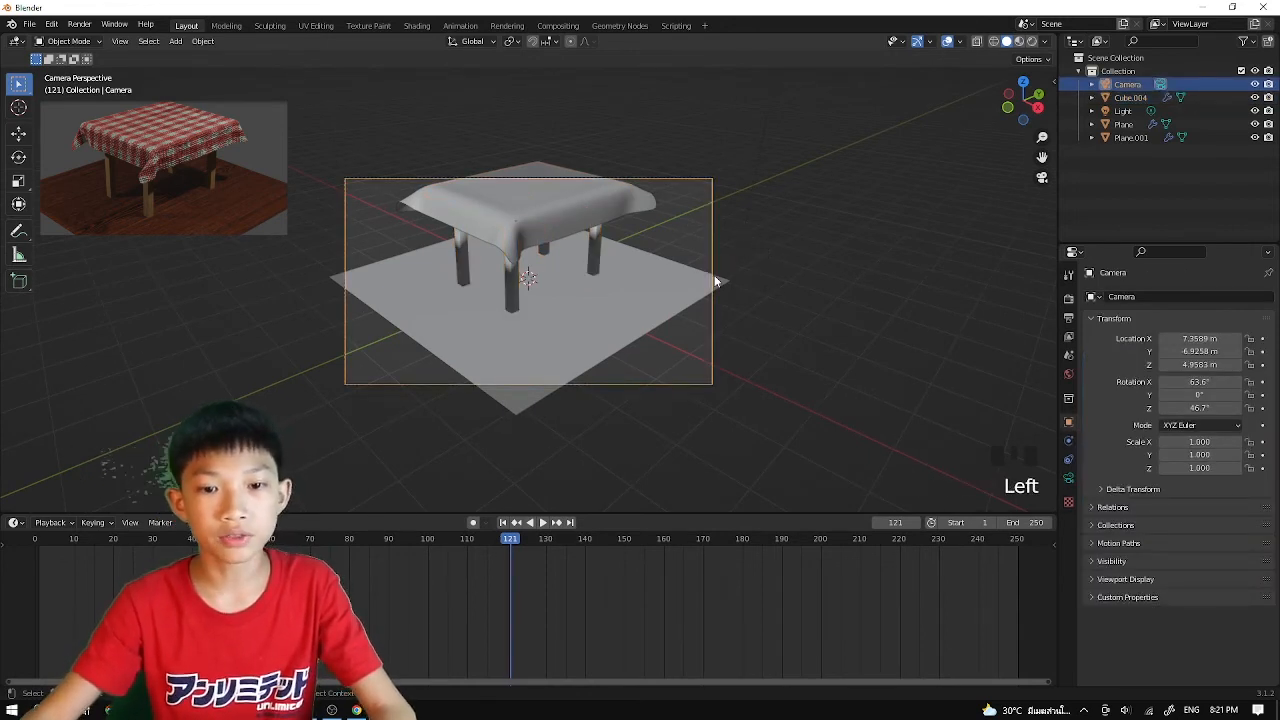
key(g)
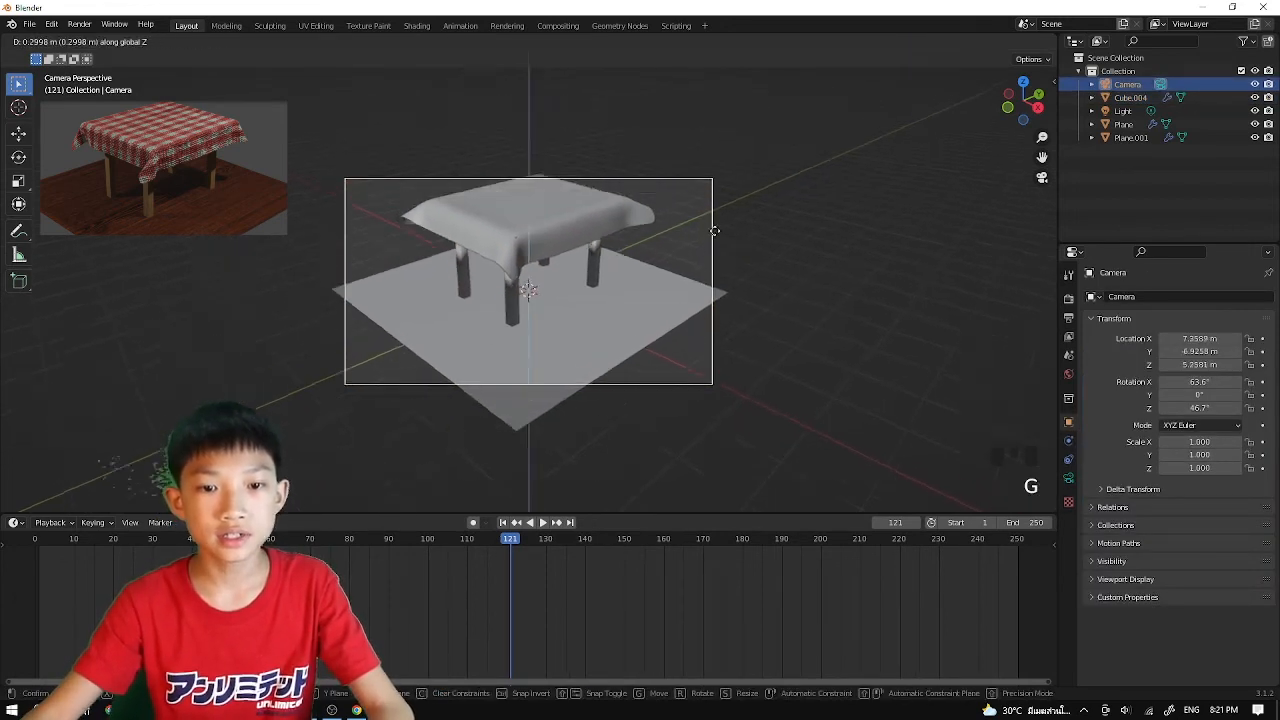
key(z)
key(z)
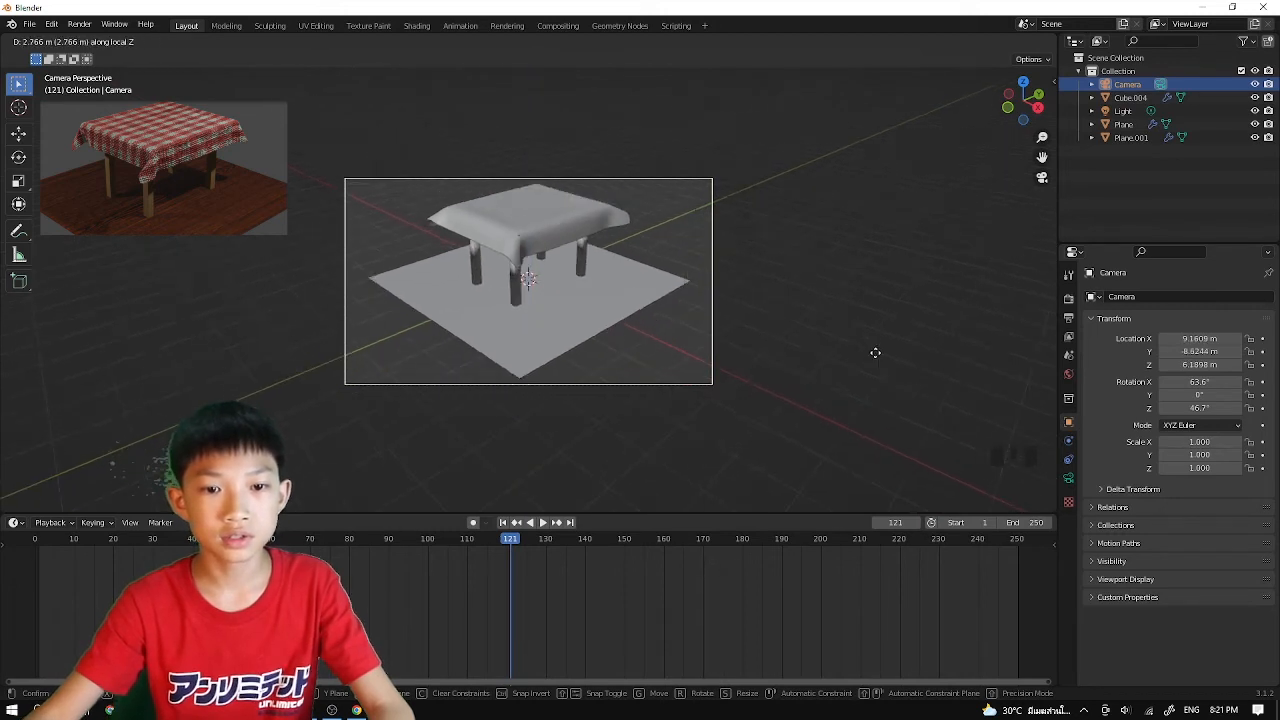
click(816, 355)
scroll(790, 356, up, 3)
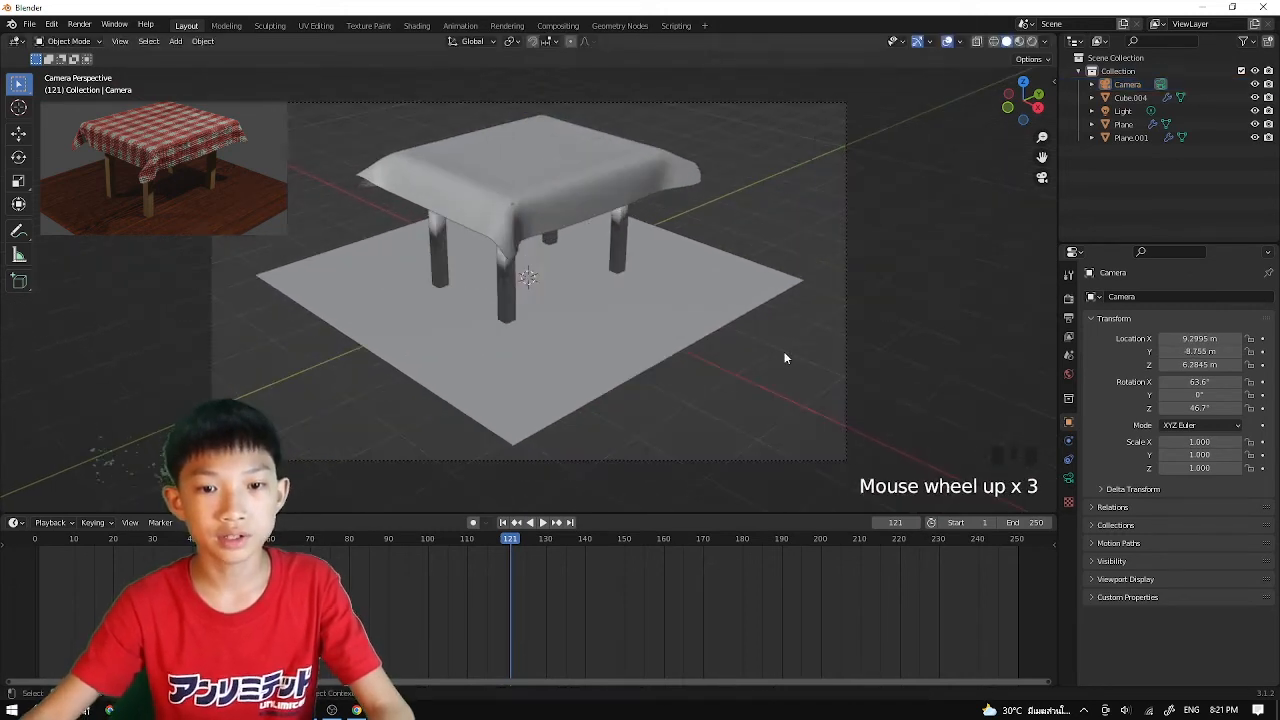
scroll(784, 356, down, 1)
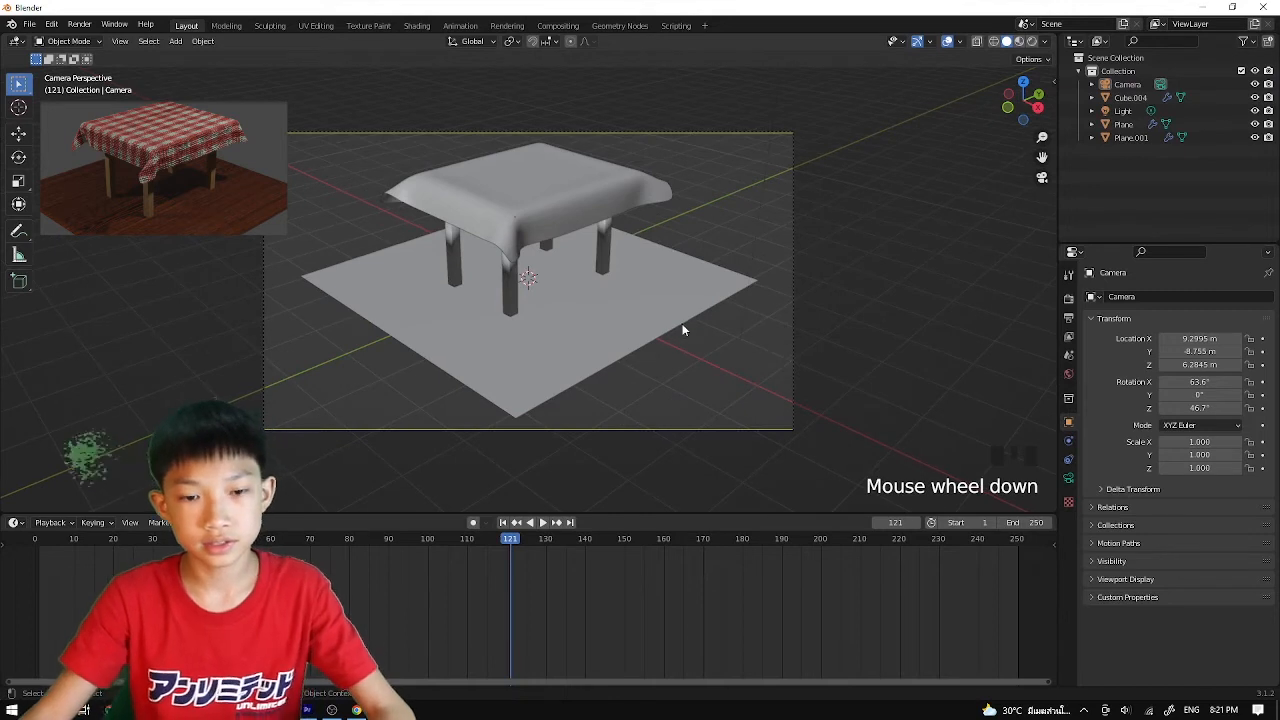
Play the cloth simulation briefly, then set the tablecloth's stiffness tension and compression both to 1
key(space)
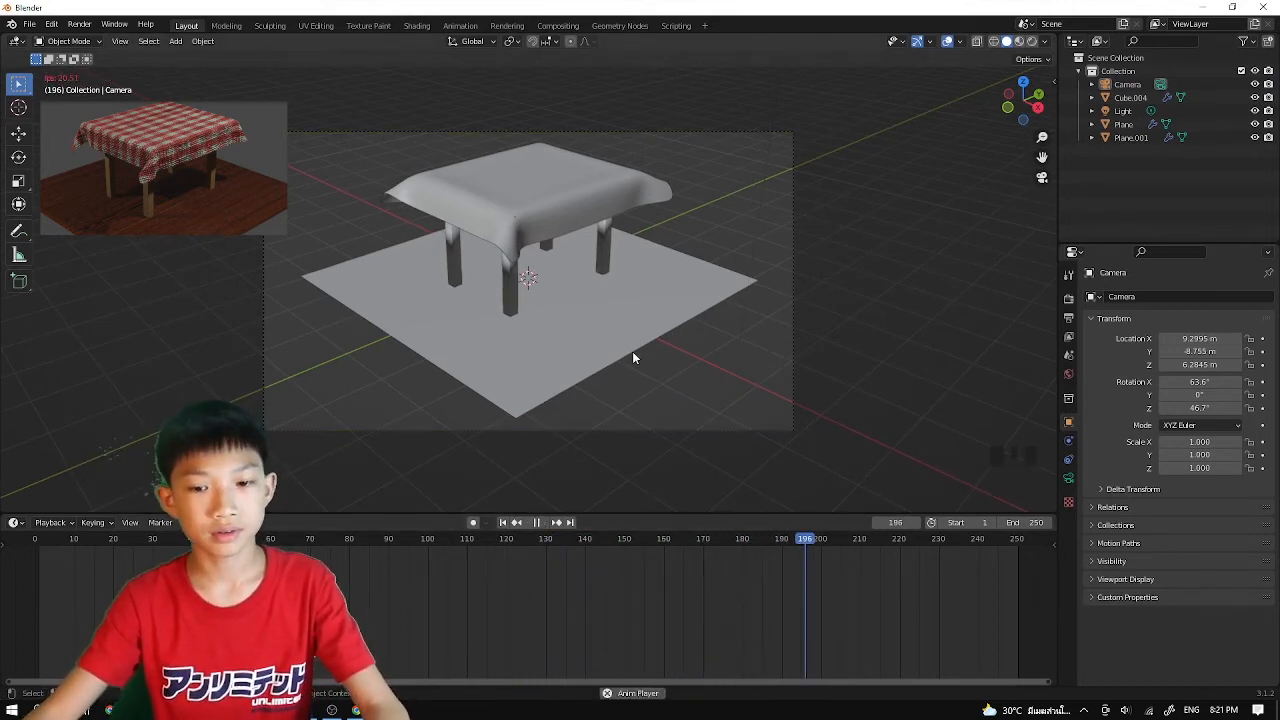
key(space)
click(517, 240)
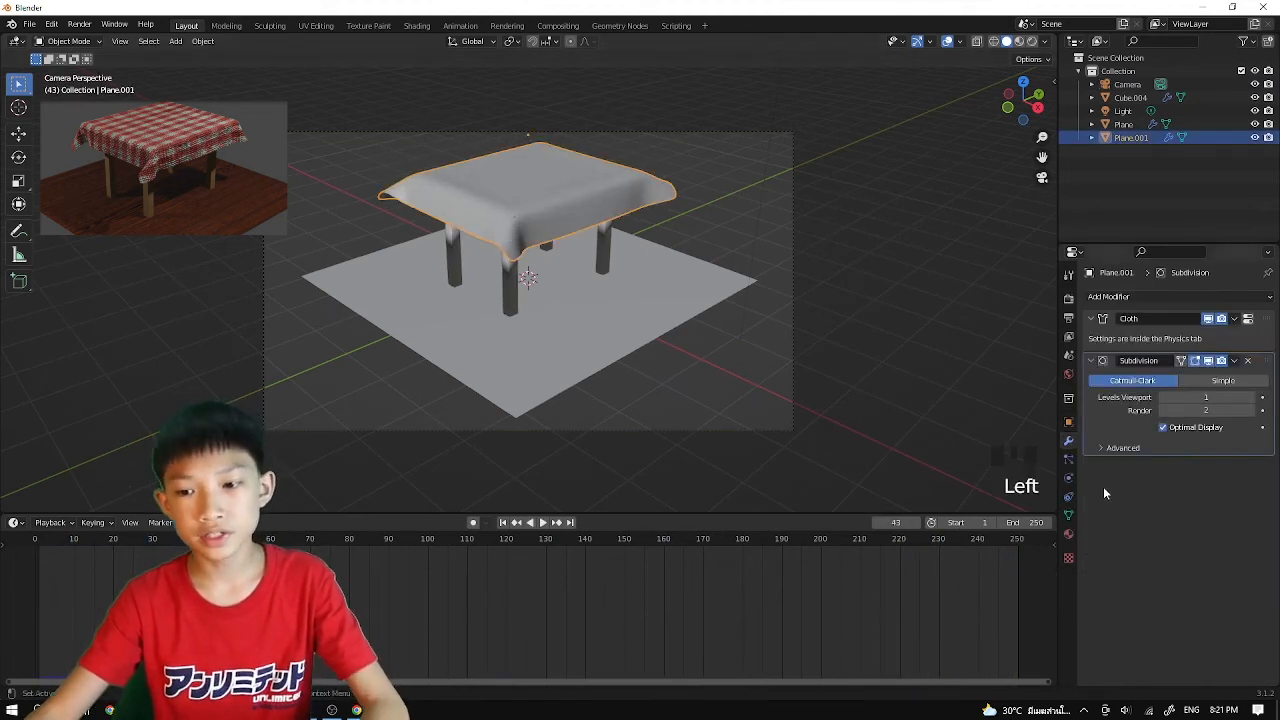
click(1068, 478)
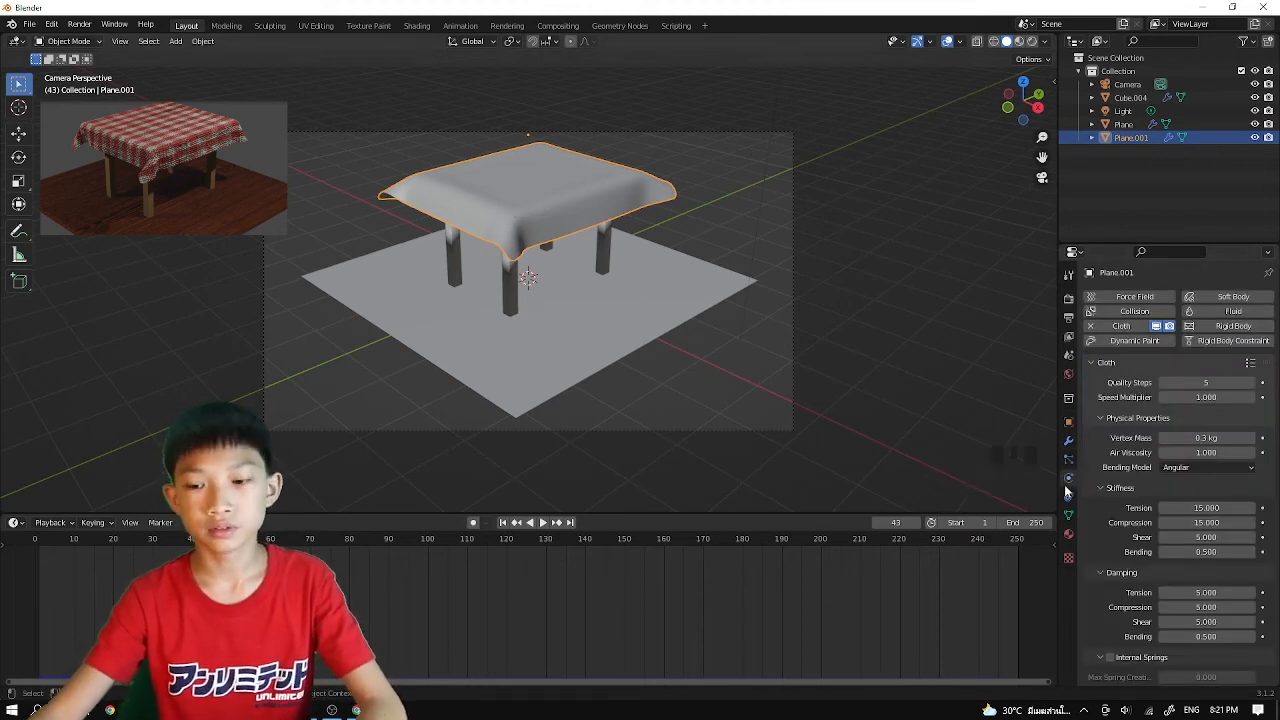
scroll(1128, 487, down, 2)
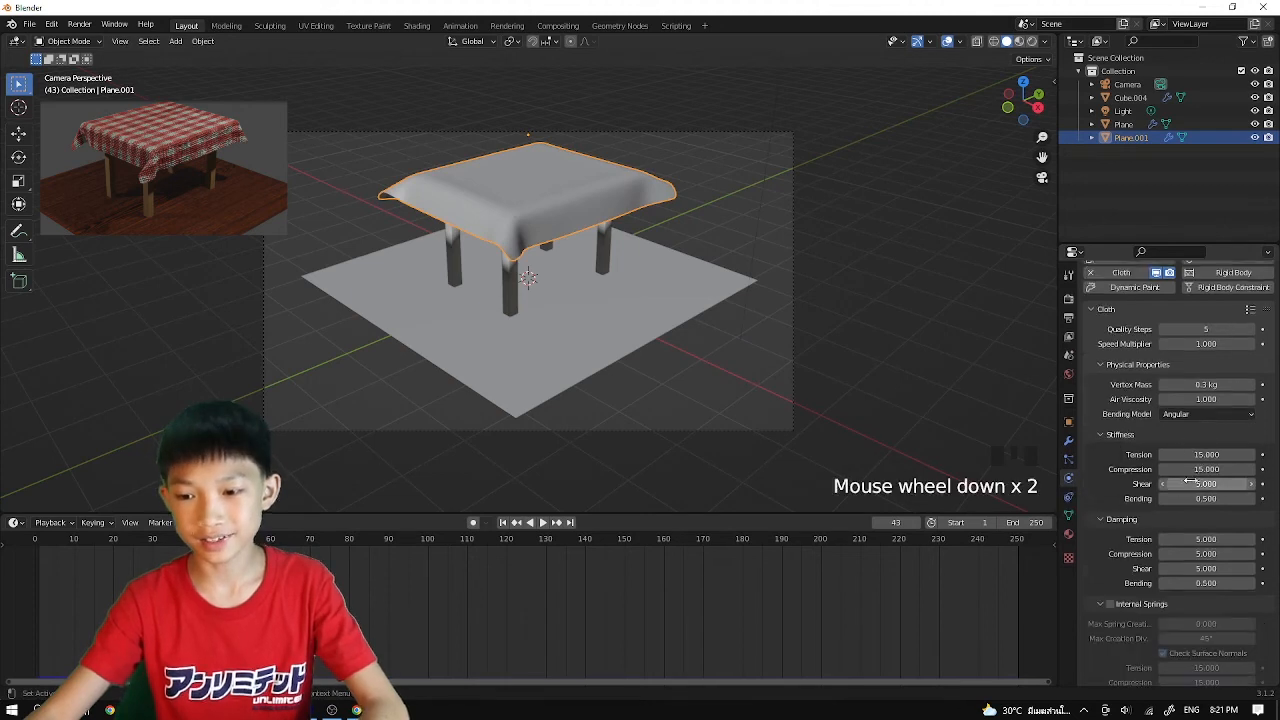
click(1176, 454)
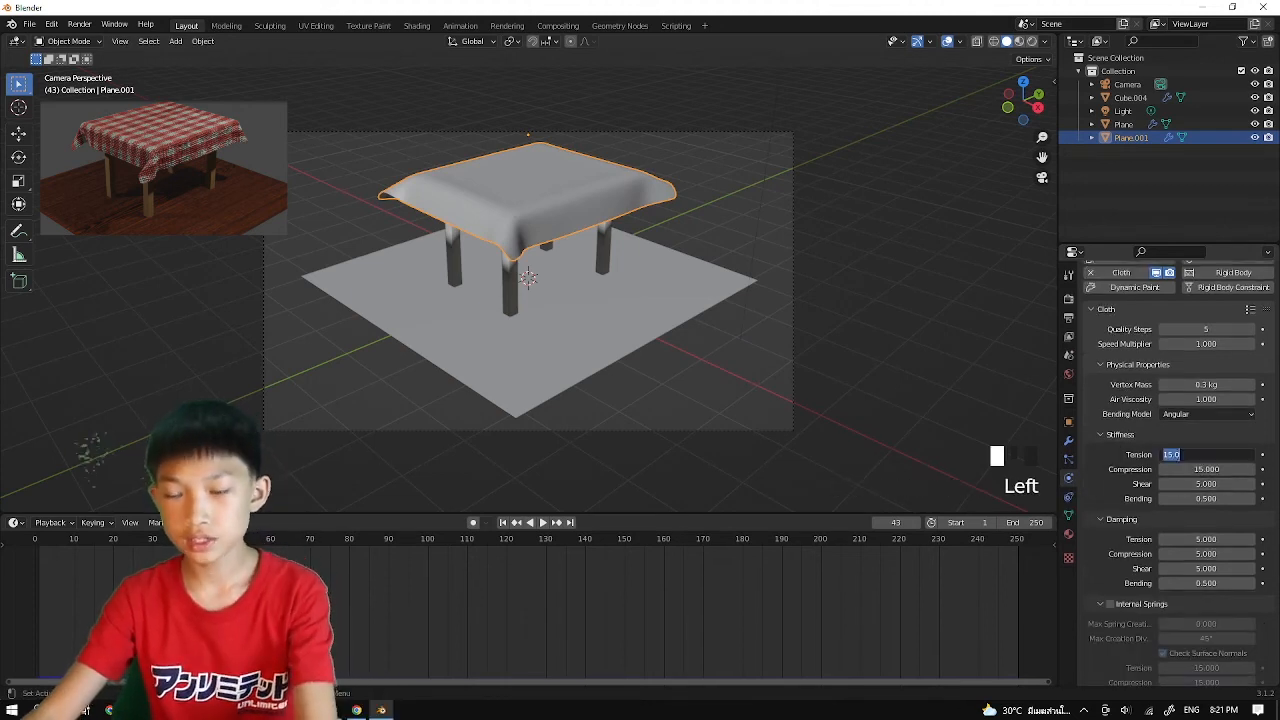
text(1)
click(1188, 469)
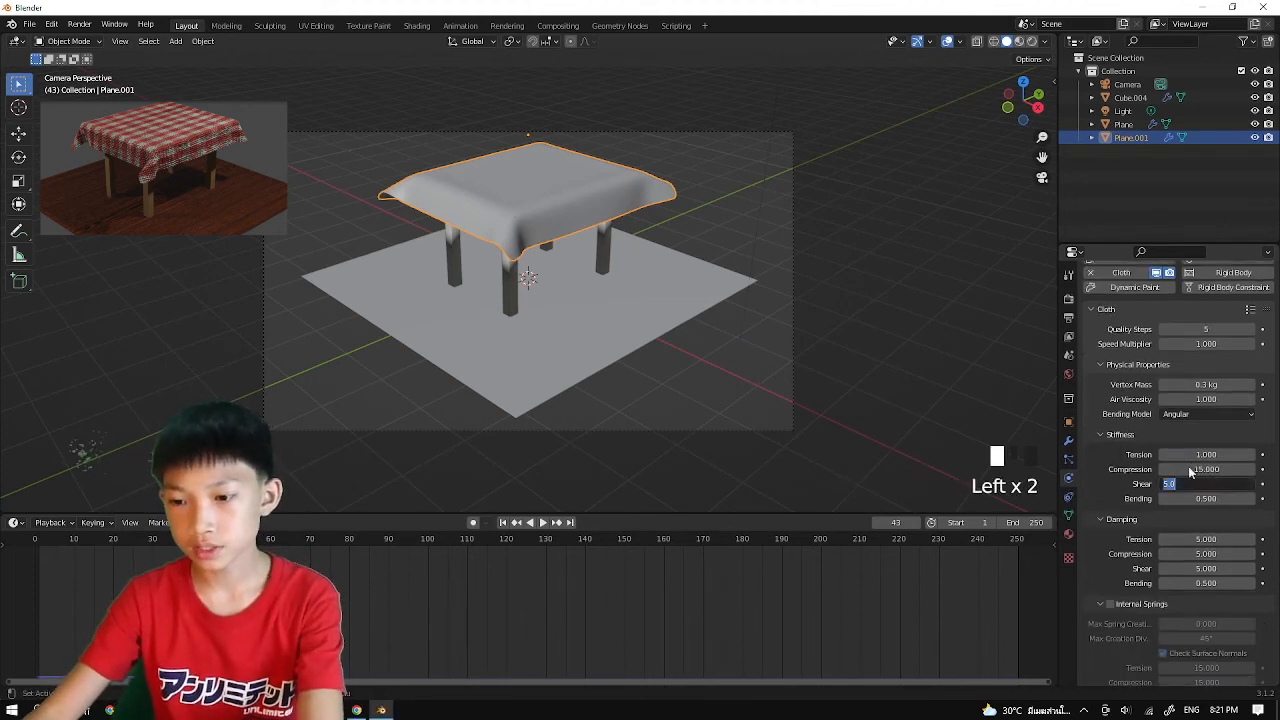
double_click(1188, 469)
text(1)
key(Return)
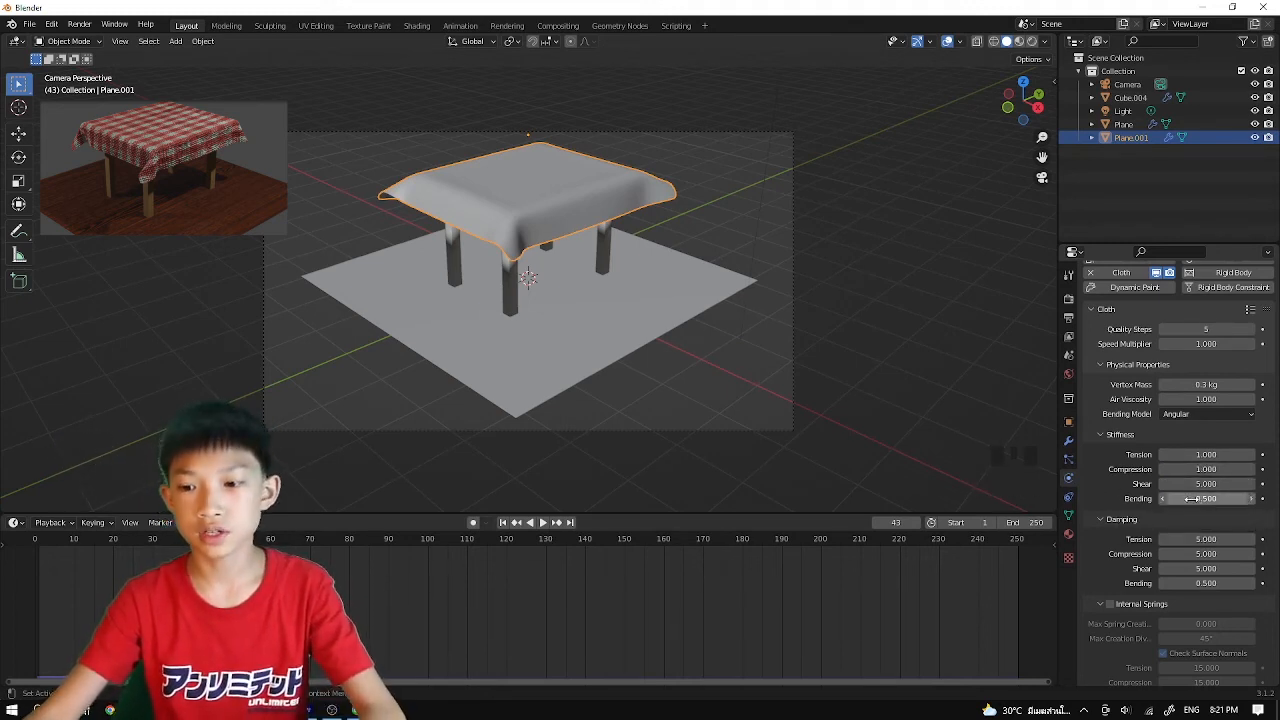
Replay the cloth simulation from the start and watch how the cloth drapes over the table
key(space)
key(space)
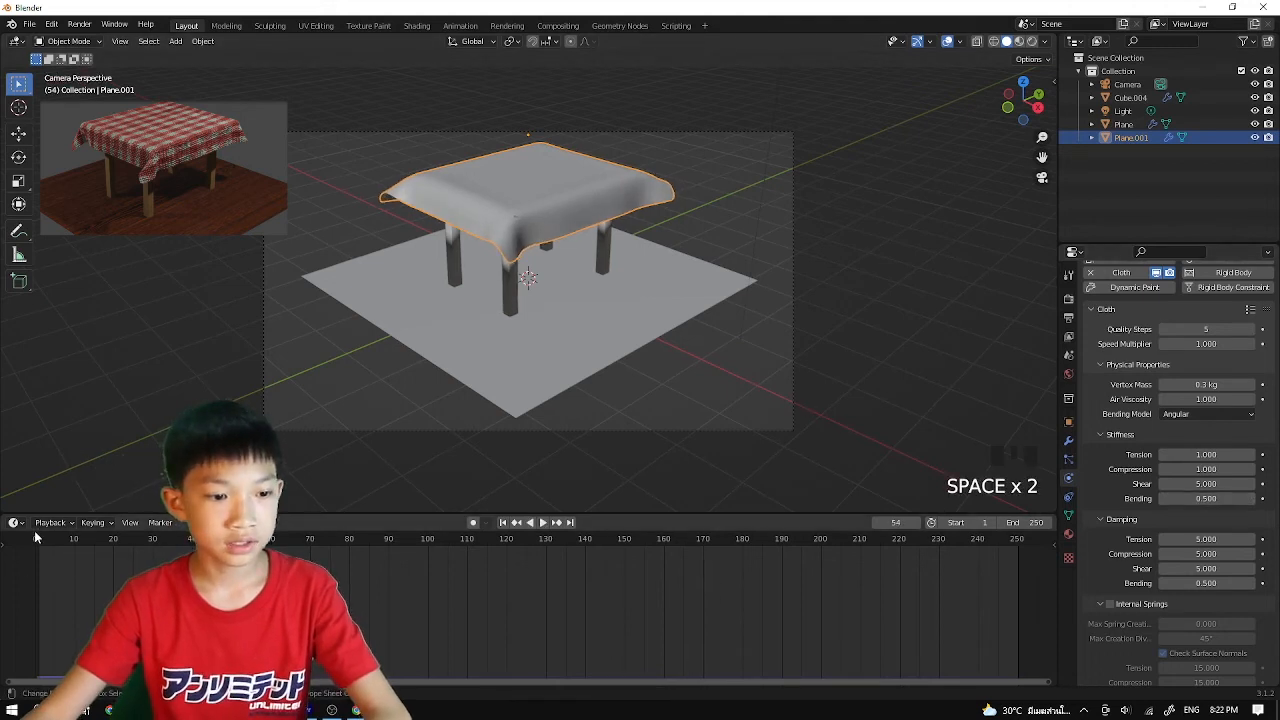
click(35, 539)
key(space)
scroll(372, 347, up, 2)
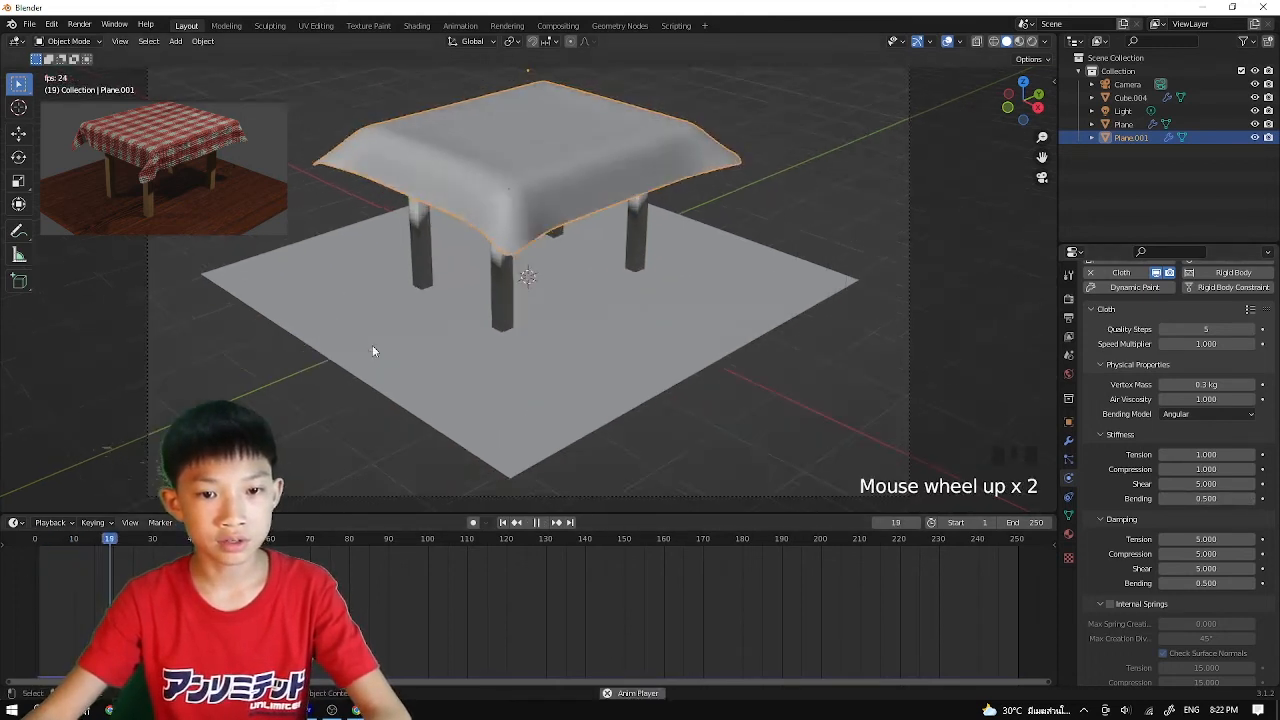
scroll(372, 347, down, 1)
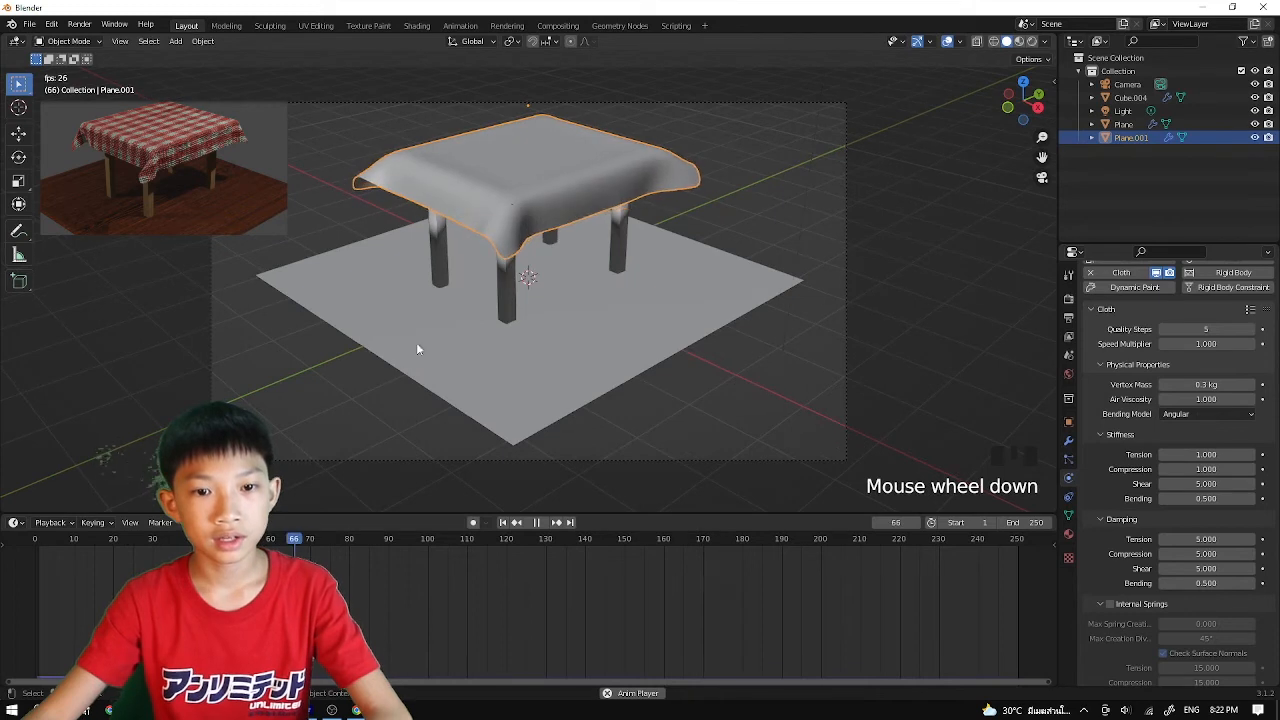
key(space)
Try a stiffness tension and compression of 0.1 on the tablecloth
click(1205, 454)
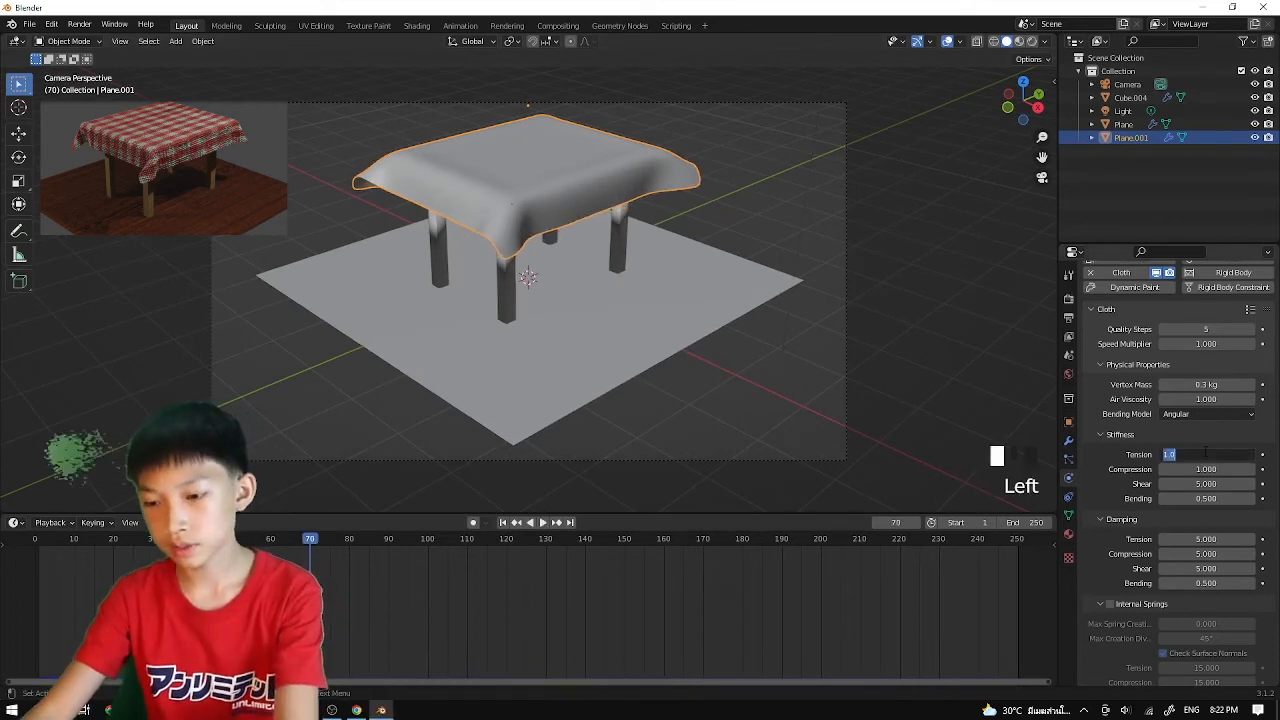
key(BackSpace)
text(.0)
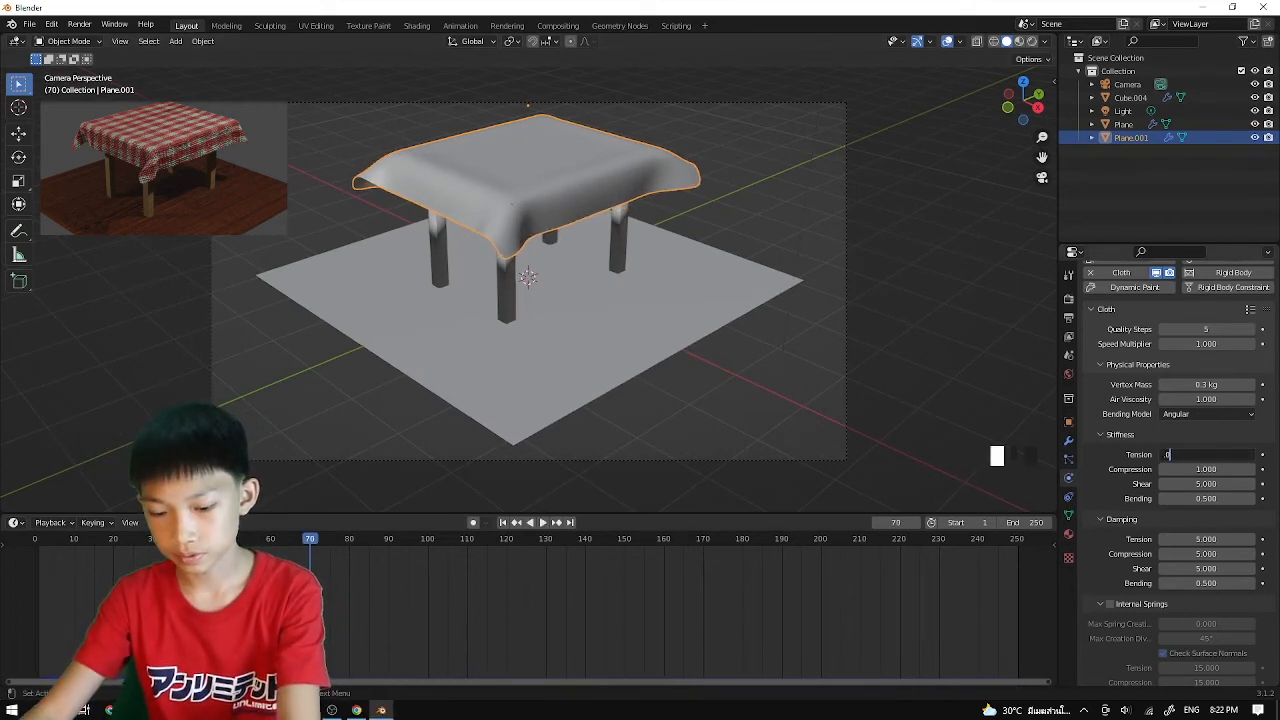
key(BackSpace)
text(1)
double_click(1202, 469)
text(.)
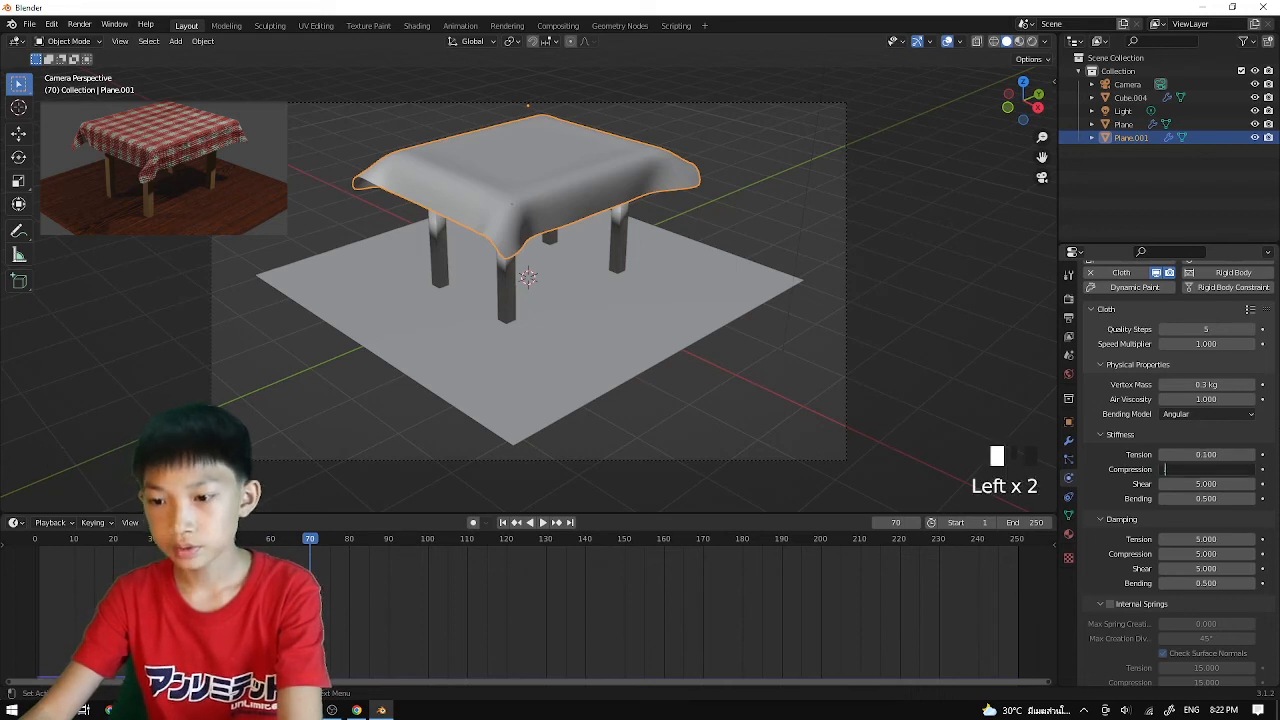
text(1)
key(Return)
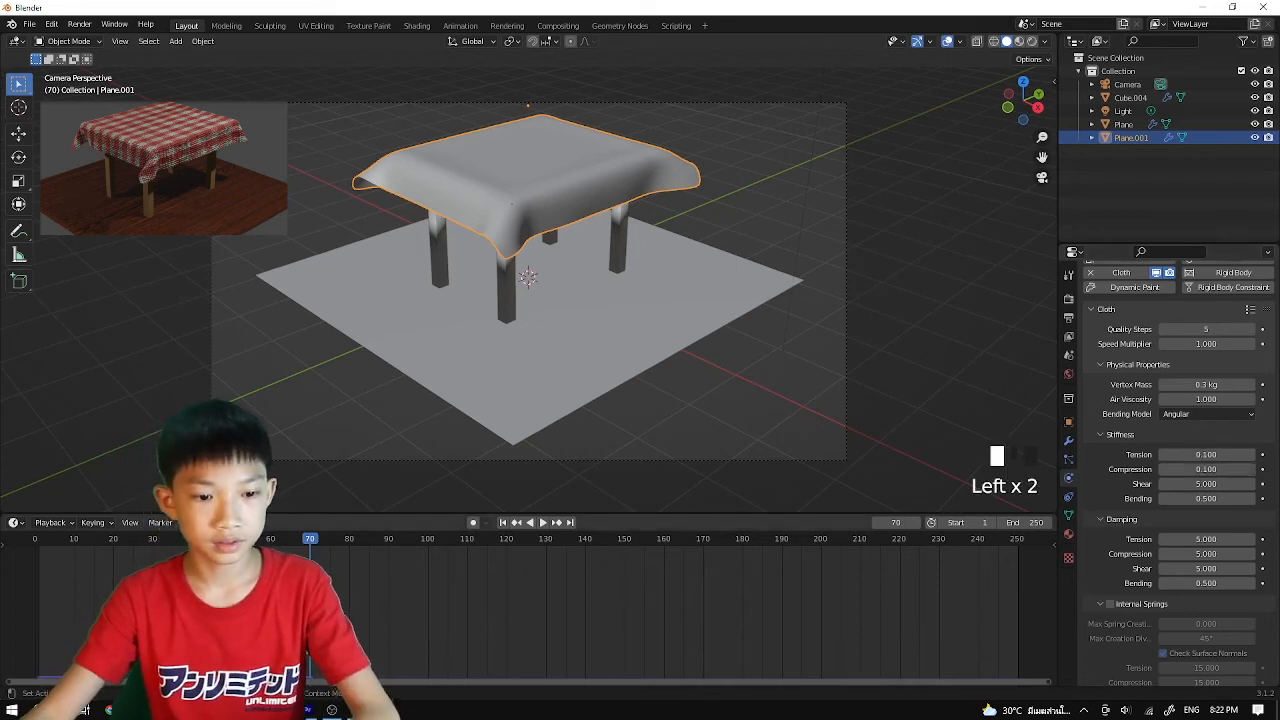
Run the simulation again from the start and examine the cloth's hanging corners up close
click(33, 545)
key(space)
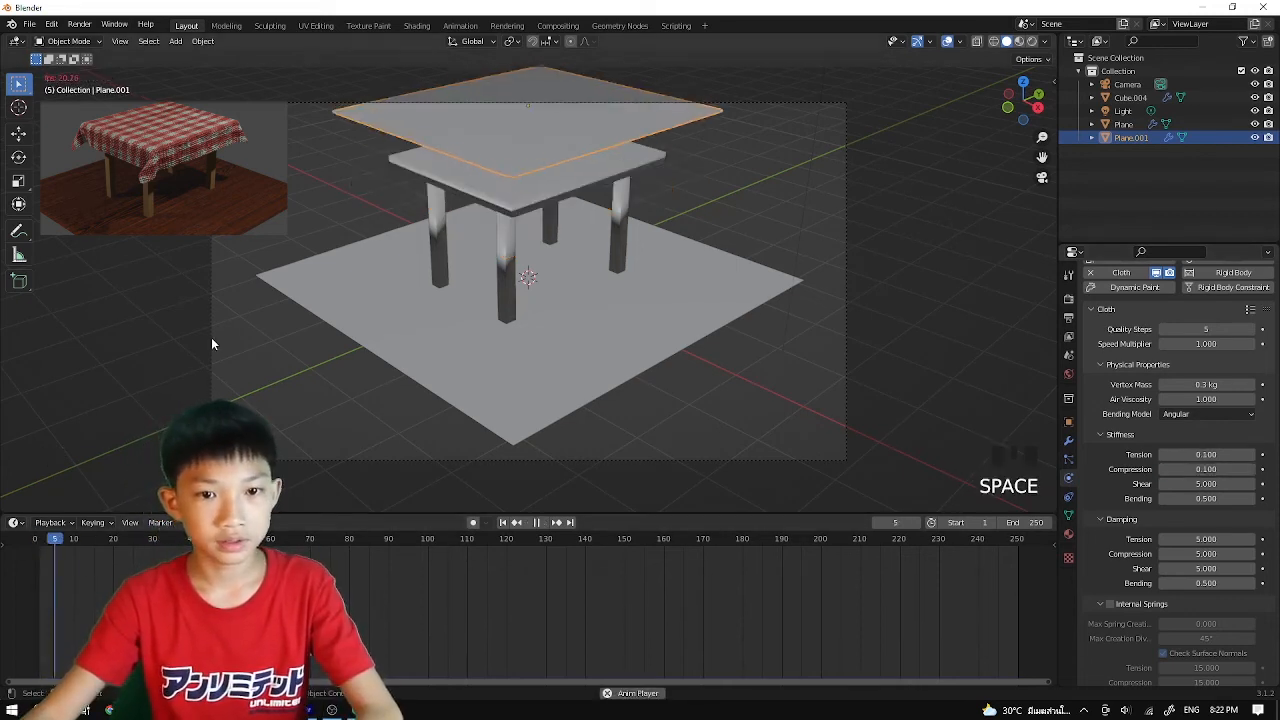
middle_drag(295, 300, 519, 285)
scroll(451, 305, down, 1)
scroll(396, 293, up, 1)
scroll(410, 275, up, 2)
scroll(519, 285, up, 3)
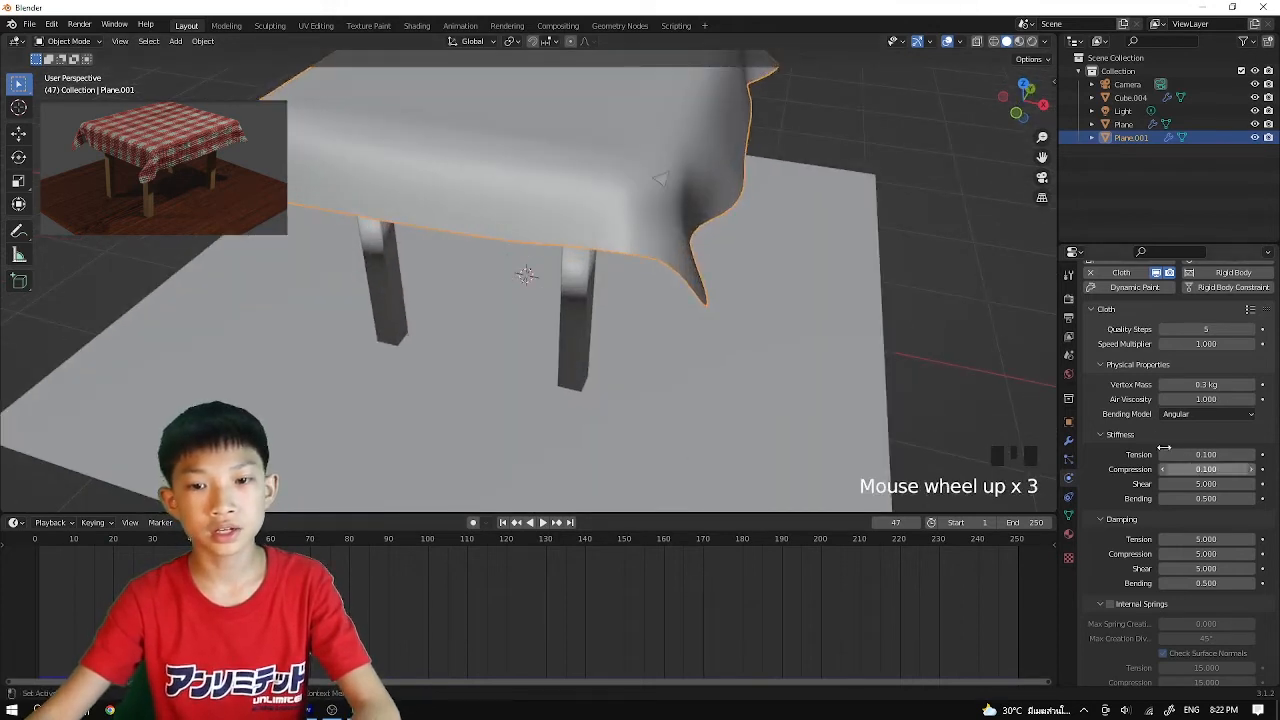
middle_drag(720, 292, 660, 300)
Set the cloth's stiffness tension and compression back to 1
click(1205, 454)
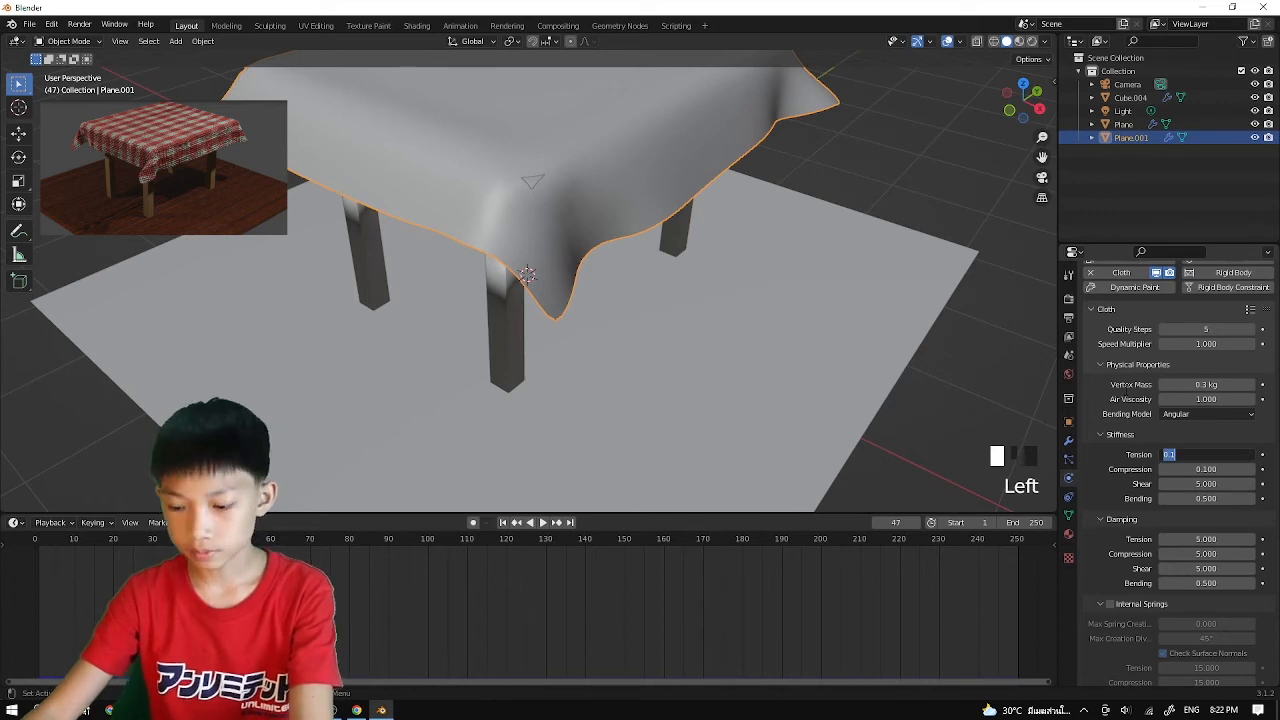
click(901, 346)
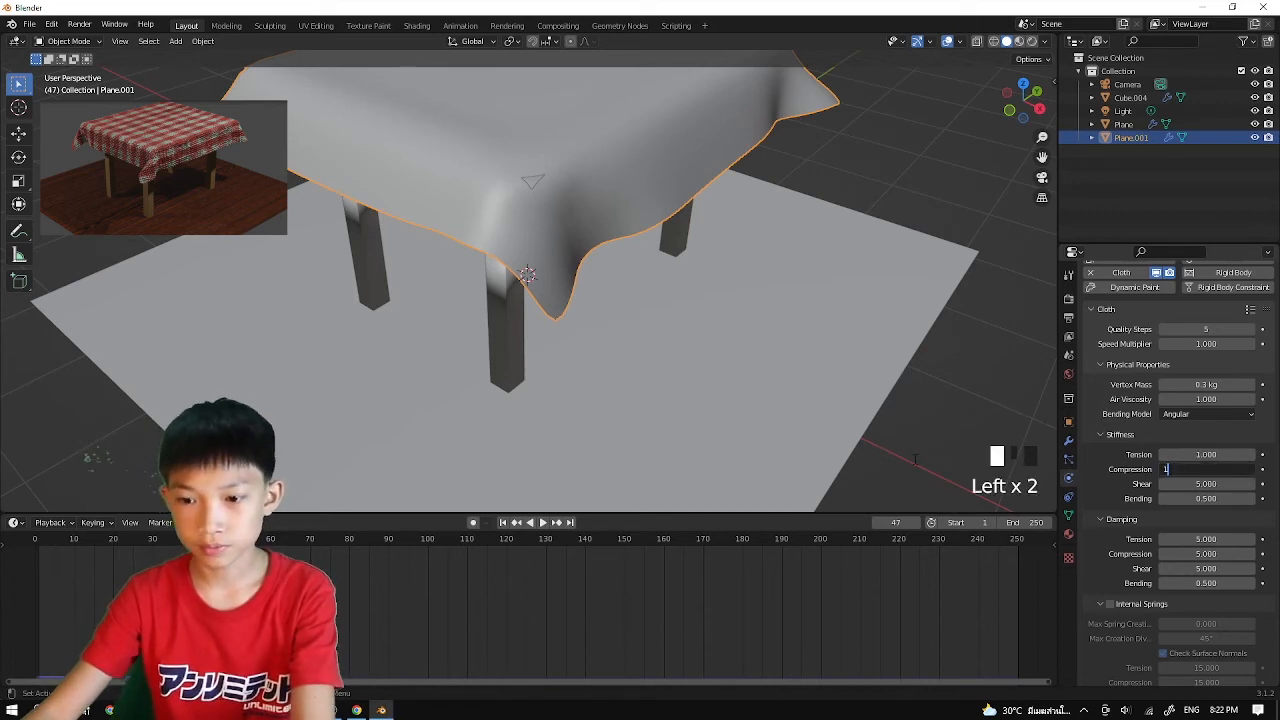
scroll(870, 352, down, 2)
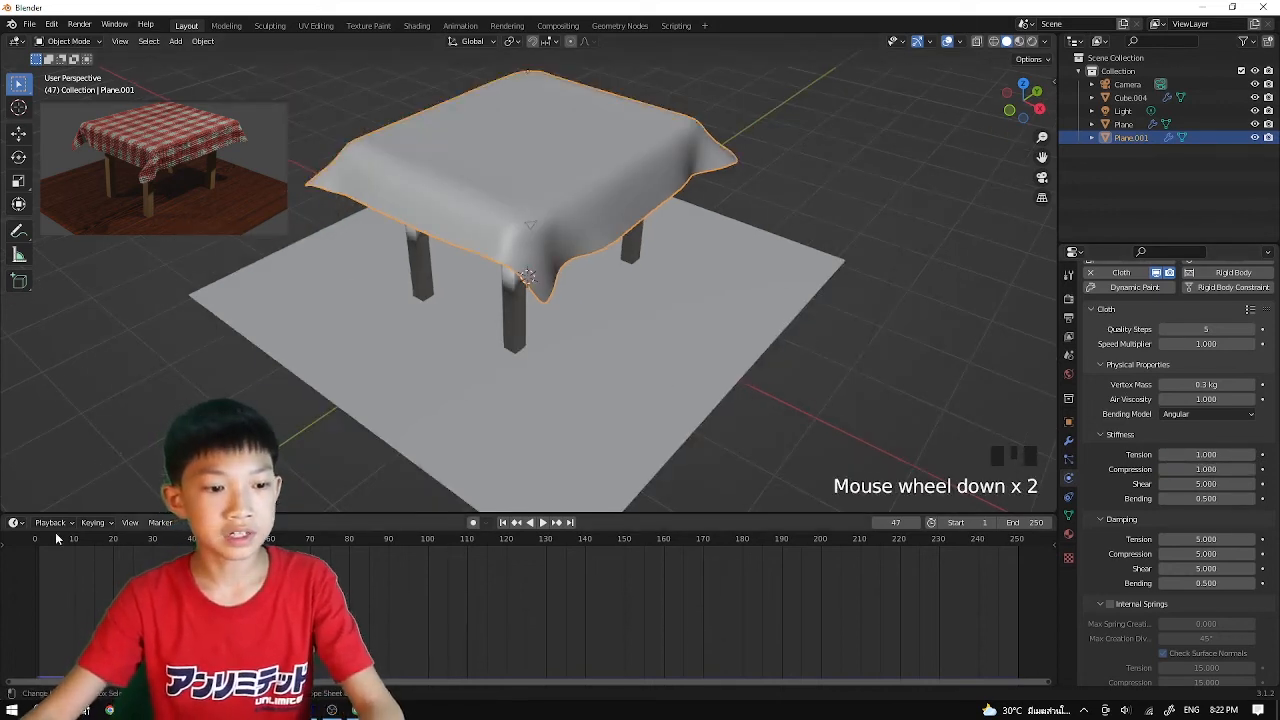
Rewind the timeline to frame 0 and subdivide the whole tablecloth mesh with one cut
drag(56, 538, 1018, 528)
middle_drag(683, 212, 634, 214)
key(Tab)
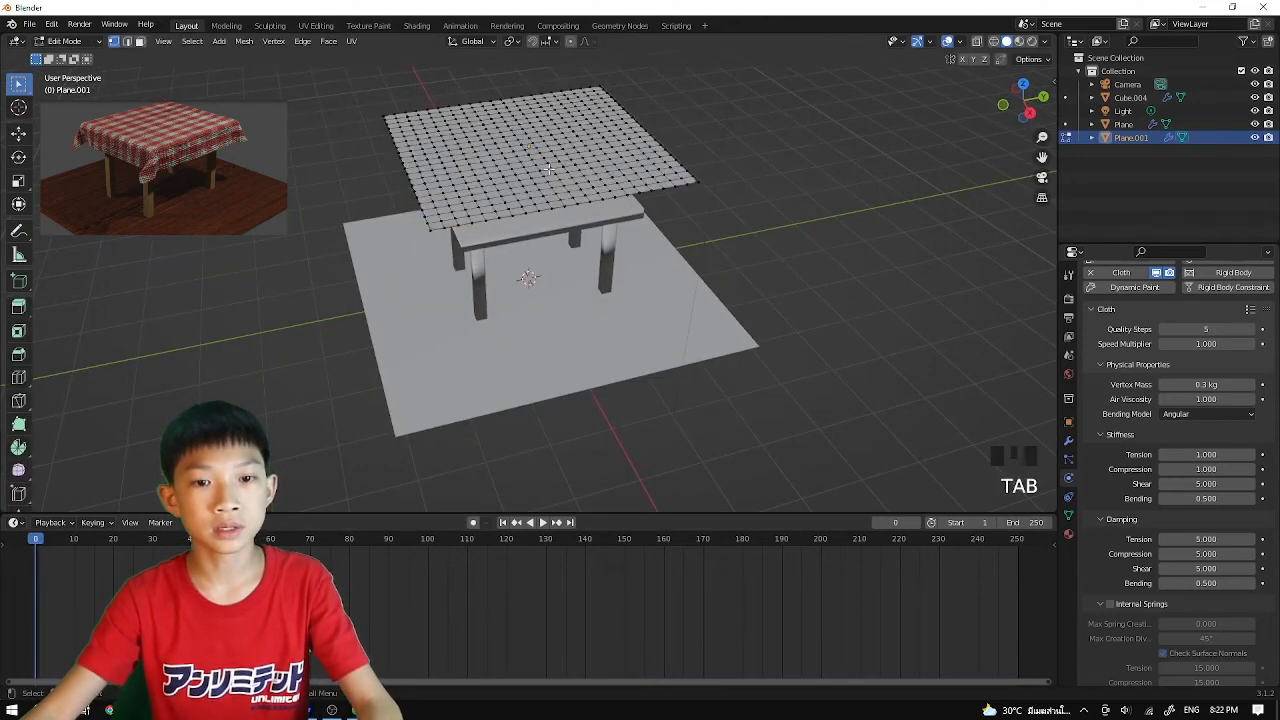
key(Tab)
key(Tab)
key(Tab)
mouse_move(532, 200)
middle_down()
mouse_move(564, 184)
mouse_move(517, 208)
mouse_move(540, 224)
middle_up()
key(Tab)
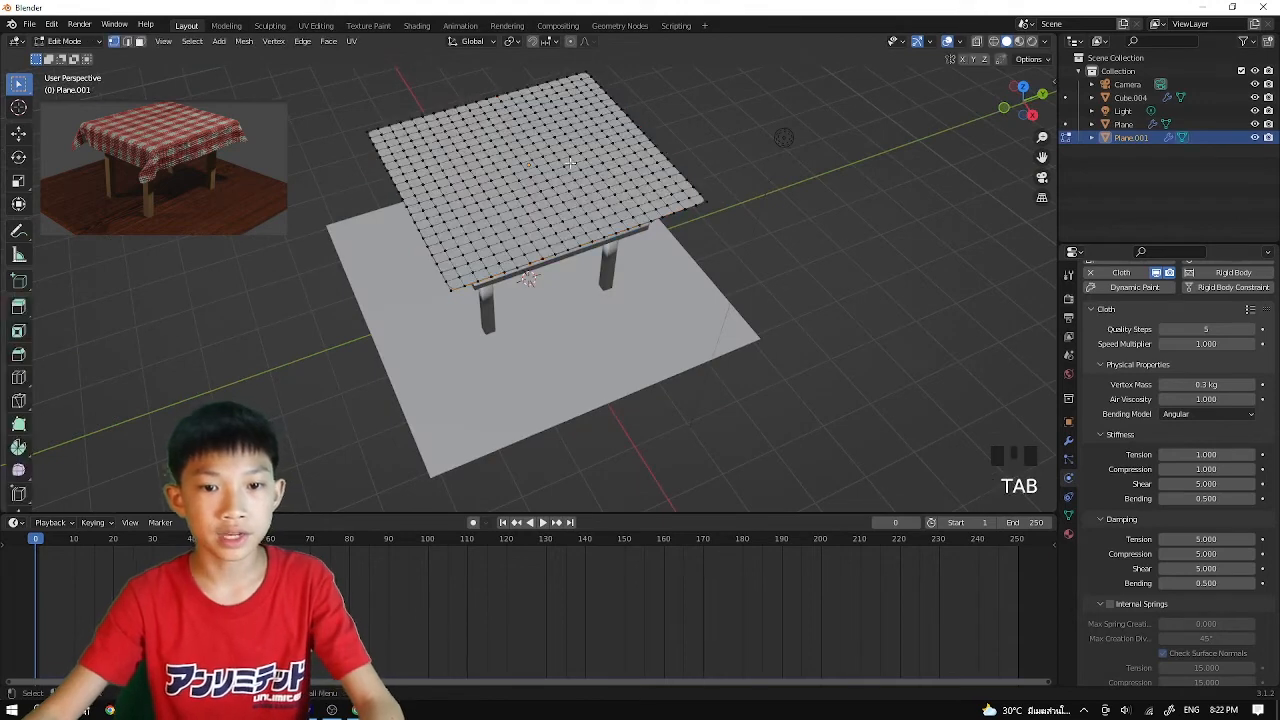
key(a)
right_click(539, 166)
click(539, 166)
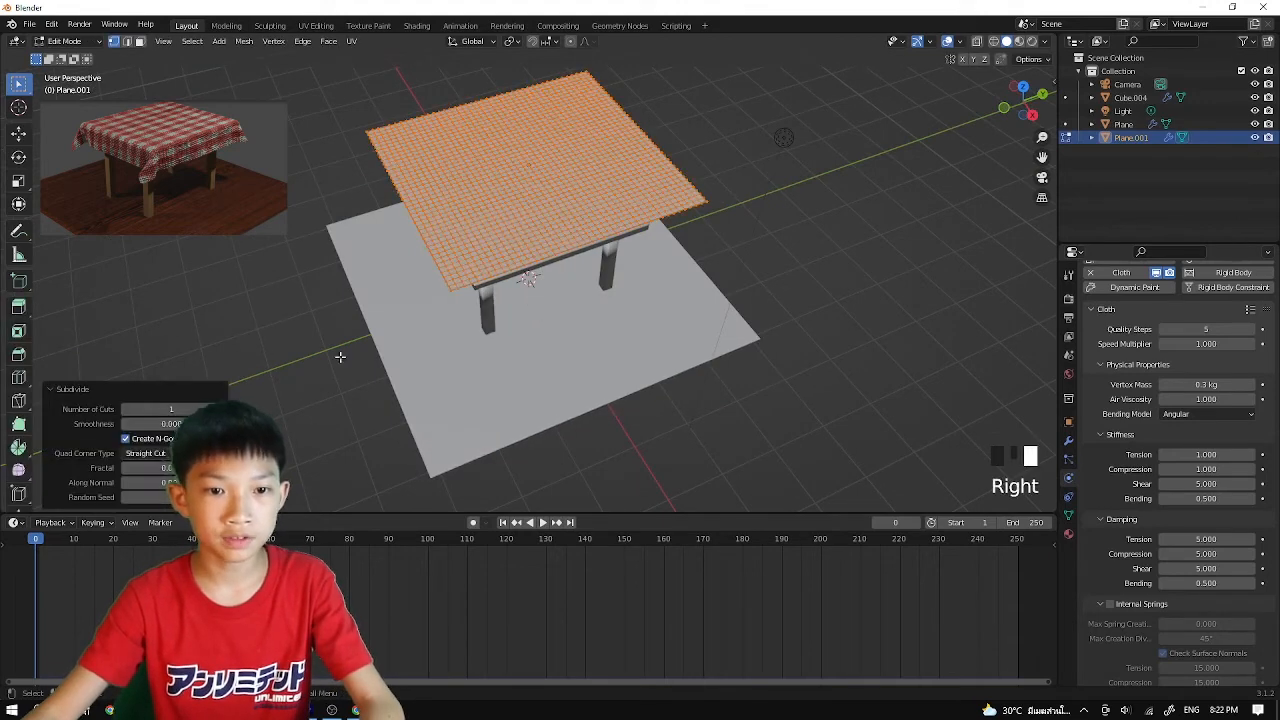
key(Tab)
Play the simulation of the subdivided cloth to frame 75 and inspect its drape from the side
middle_drag(590, 322, 668, 267)
key(space)
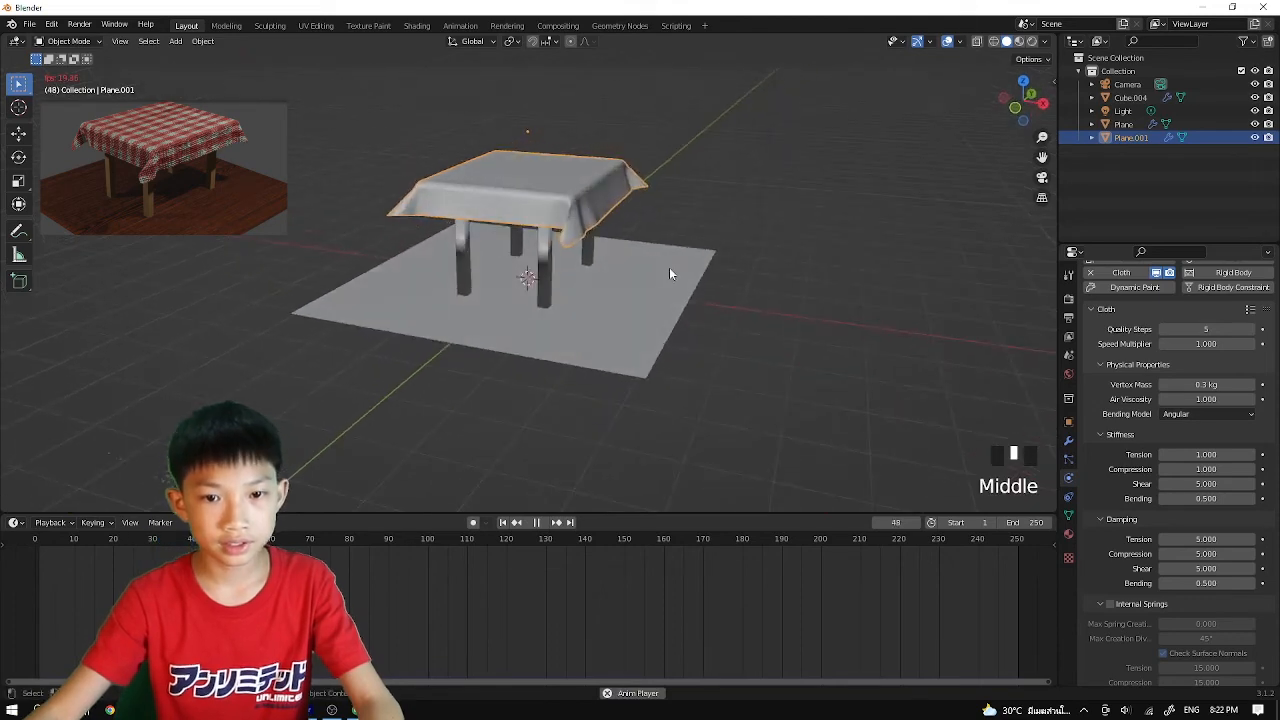
key(space)
key(space)
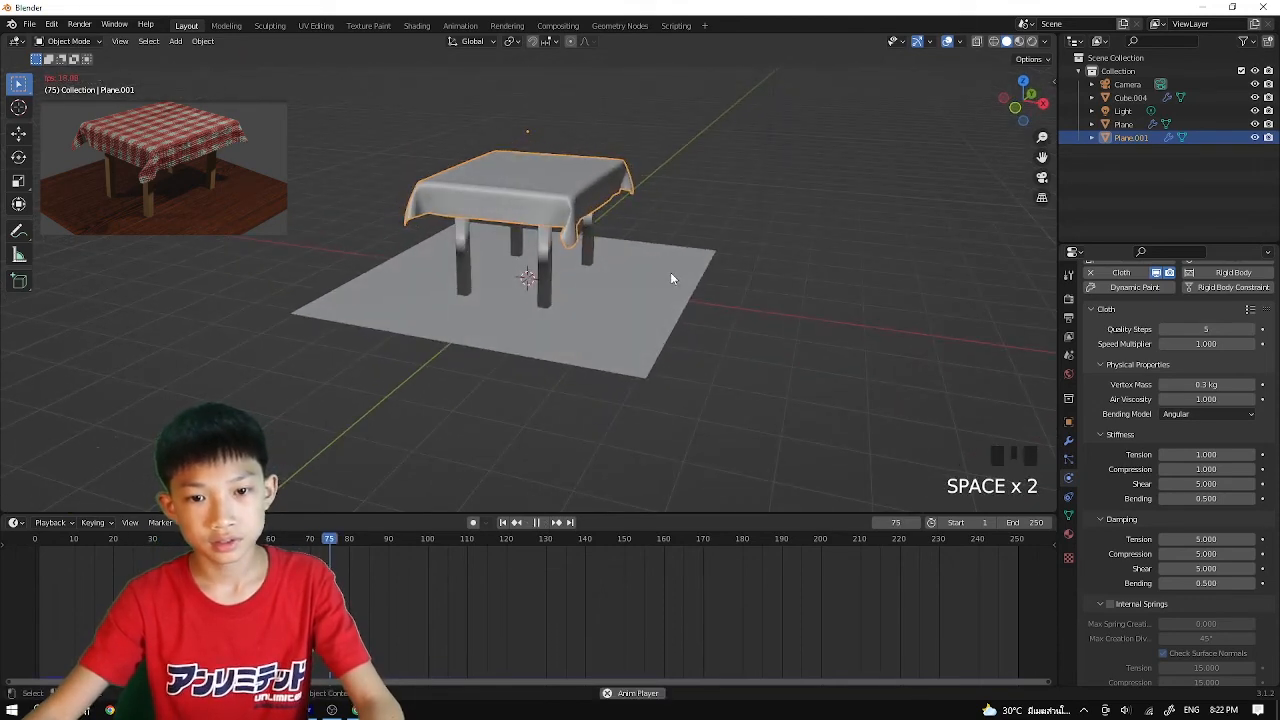
middle_drag(670, 272, 856, 332)
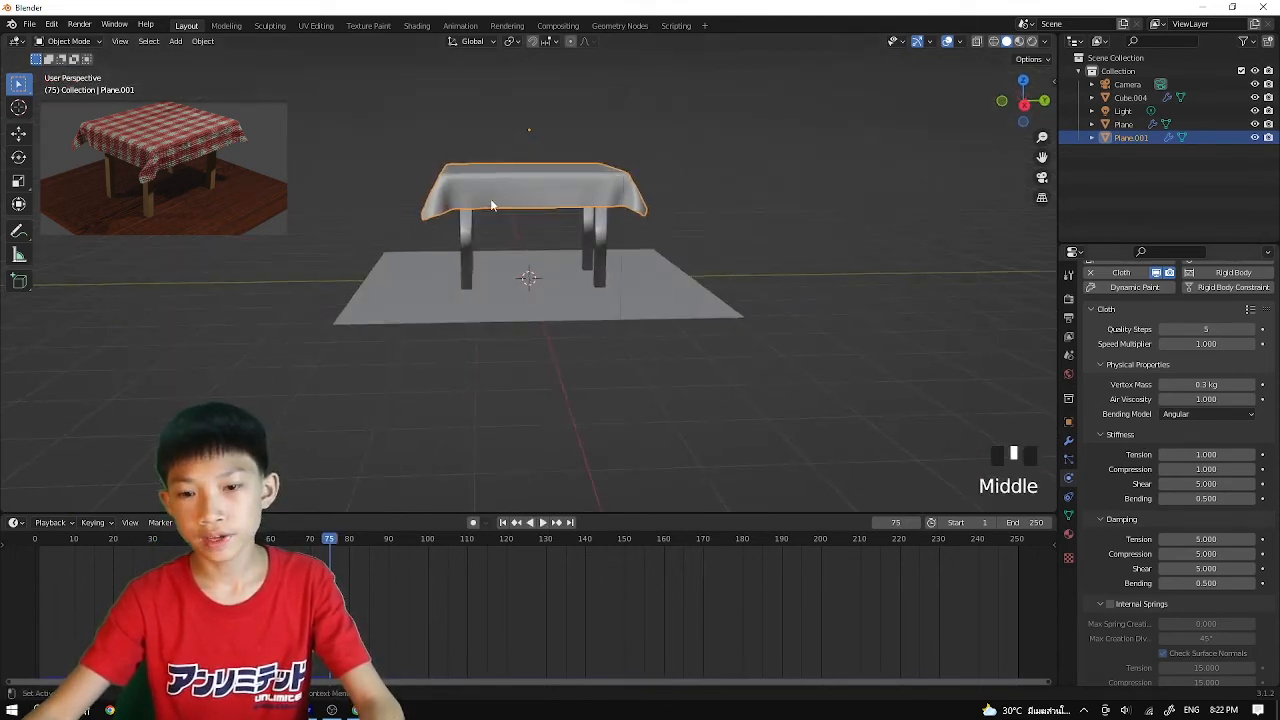
Replay the cloth simulation from frame 0 to frame 33 and inspect the drape and its hanging corners up close
mouse_move(491, 205)
middle_down()
mouse_move(519, 207)
mouse_move(496, 188)
middle_up()
key(Tab)
key(Tab)
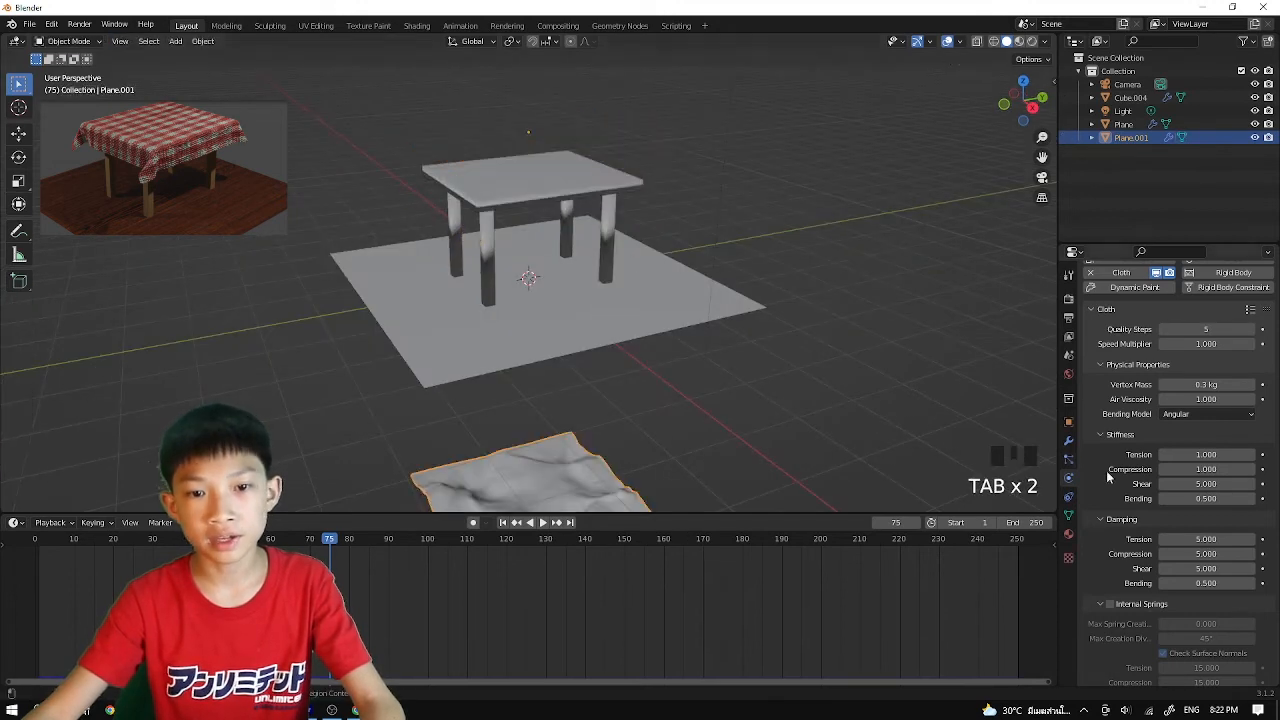
click(36, 540)
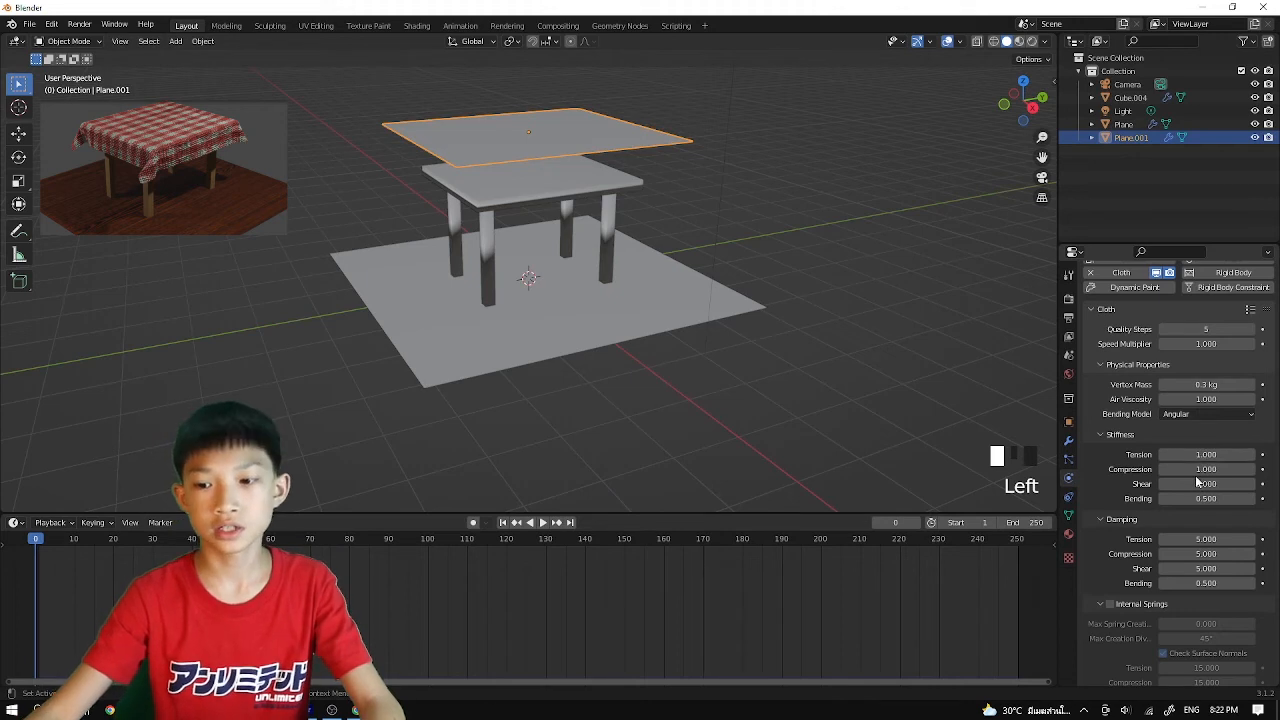
key(space)
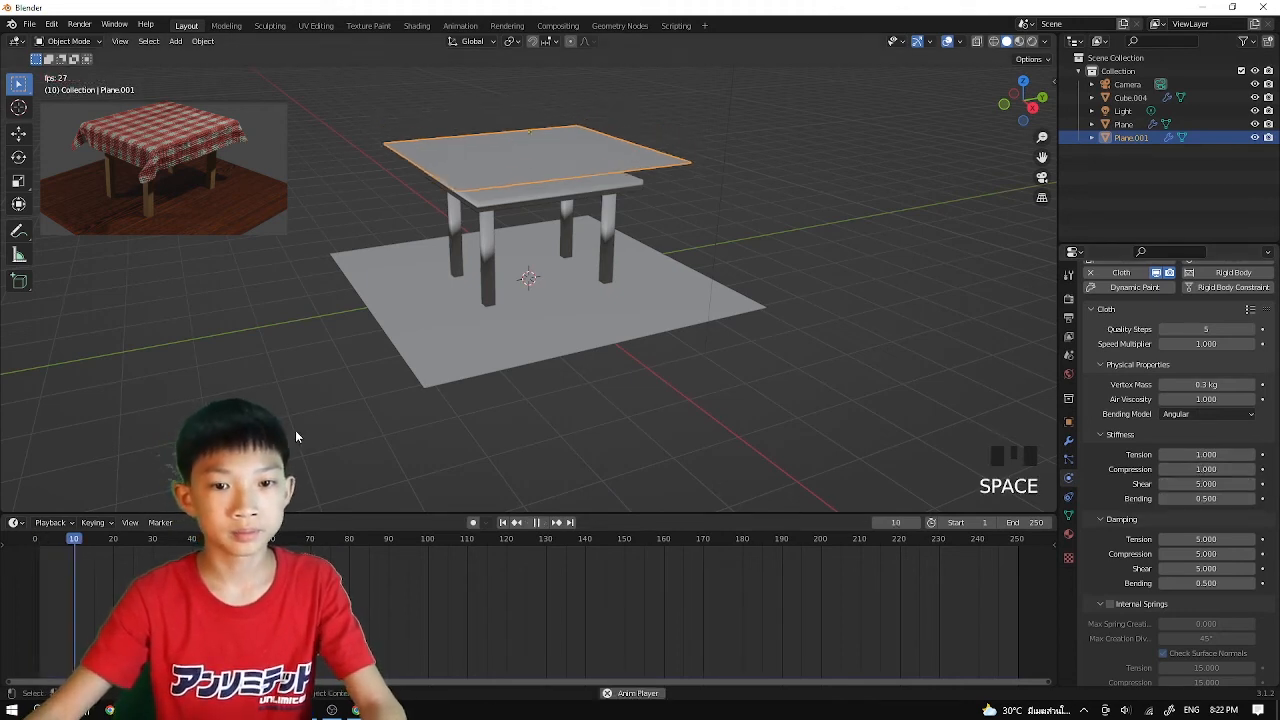
key(space)
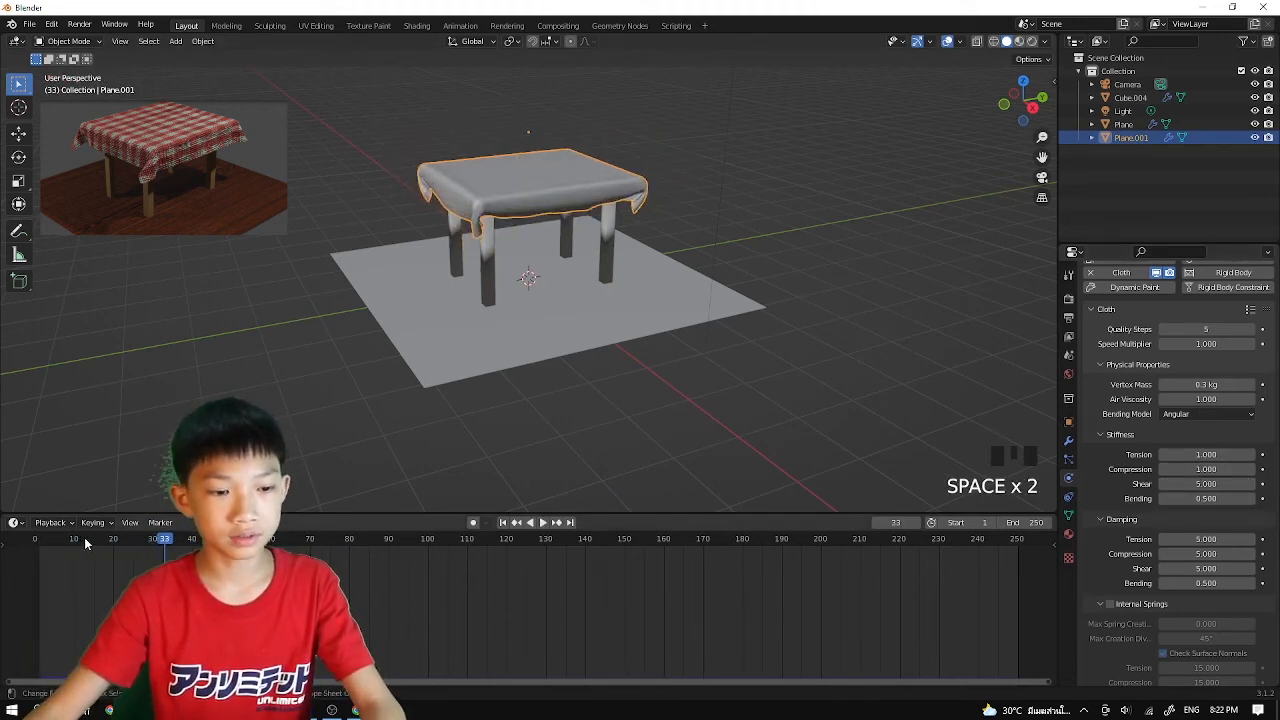
middle_drag(390, 300, 768, 380)
scroll(417, 263, up, 3)
scroll(474, 276, up, 3)
scroll(409, 374, up, 2)
scroll(393, 426, down, 3)
scroll(514, 443, down, 2)
scroll(768, 380, down, 3)
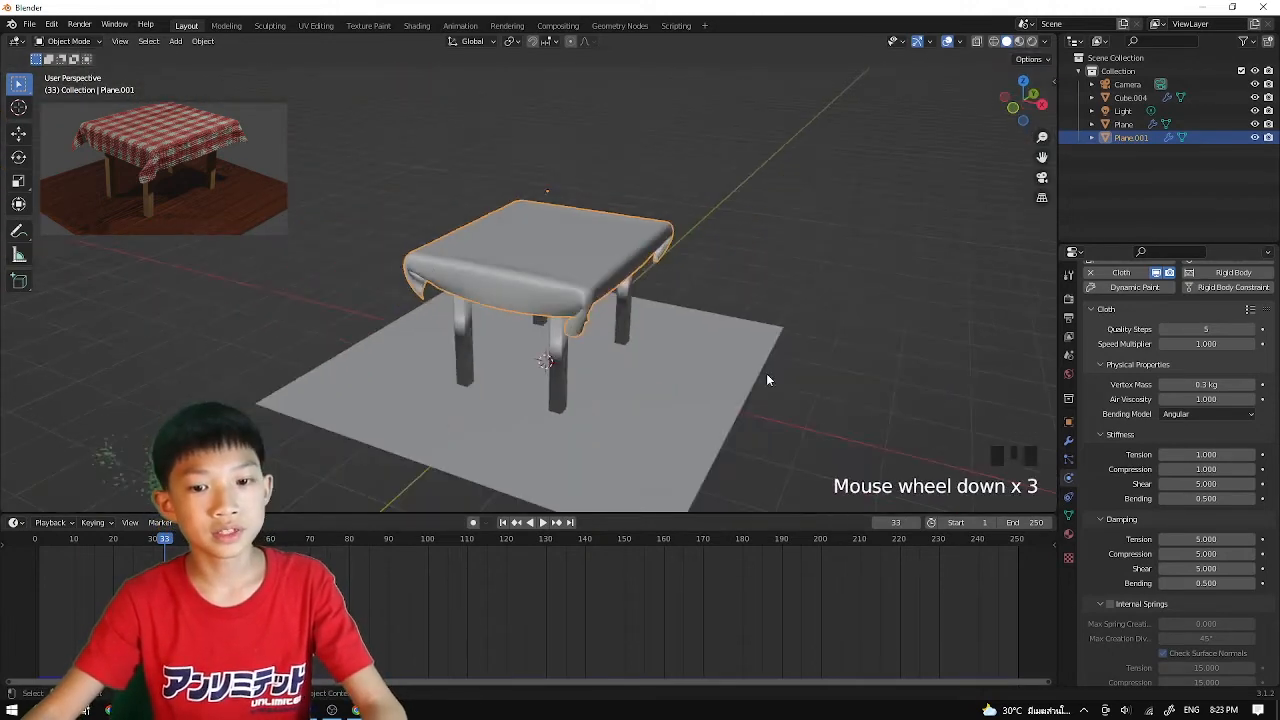
Enable self collisions in the tablecloth's cloth collision settings
scroll(1170, 436, down, 1)
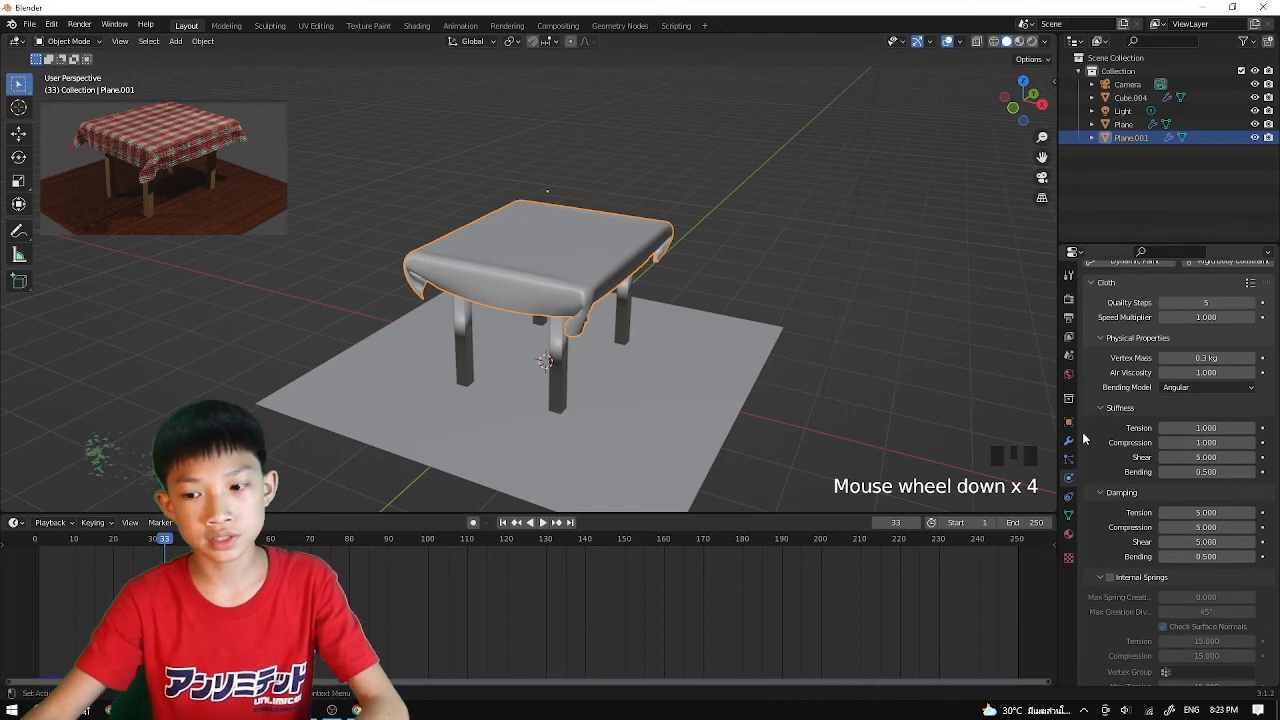
scroll(1084, 430, up, 4)
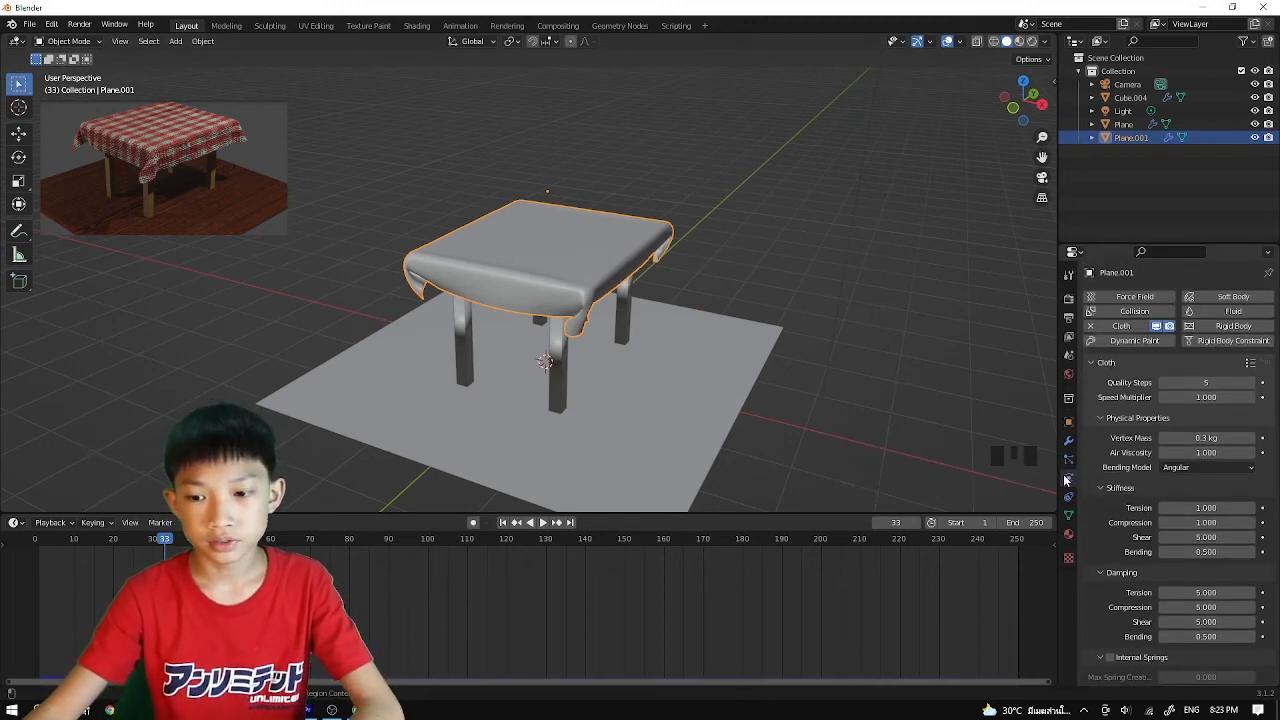
scroll(1183, 415, down, 14)
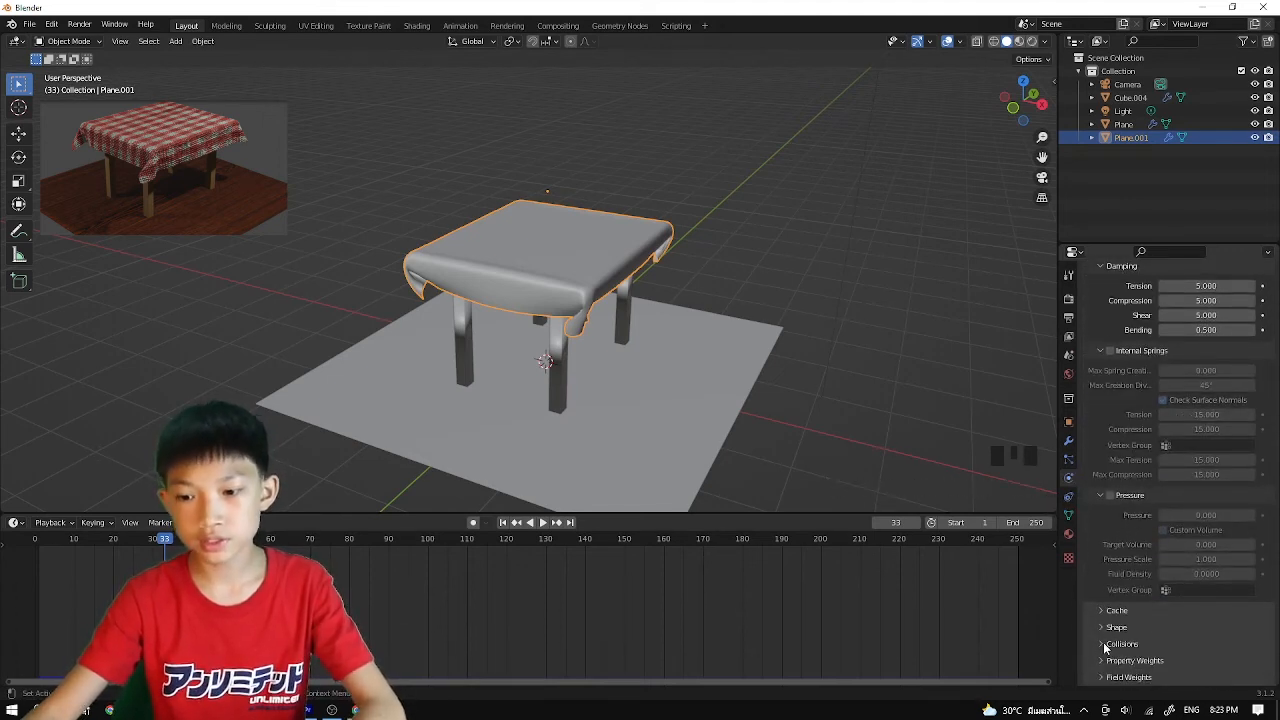
scroll(1105, 640, down, 8)
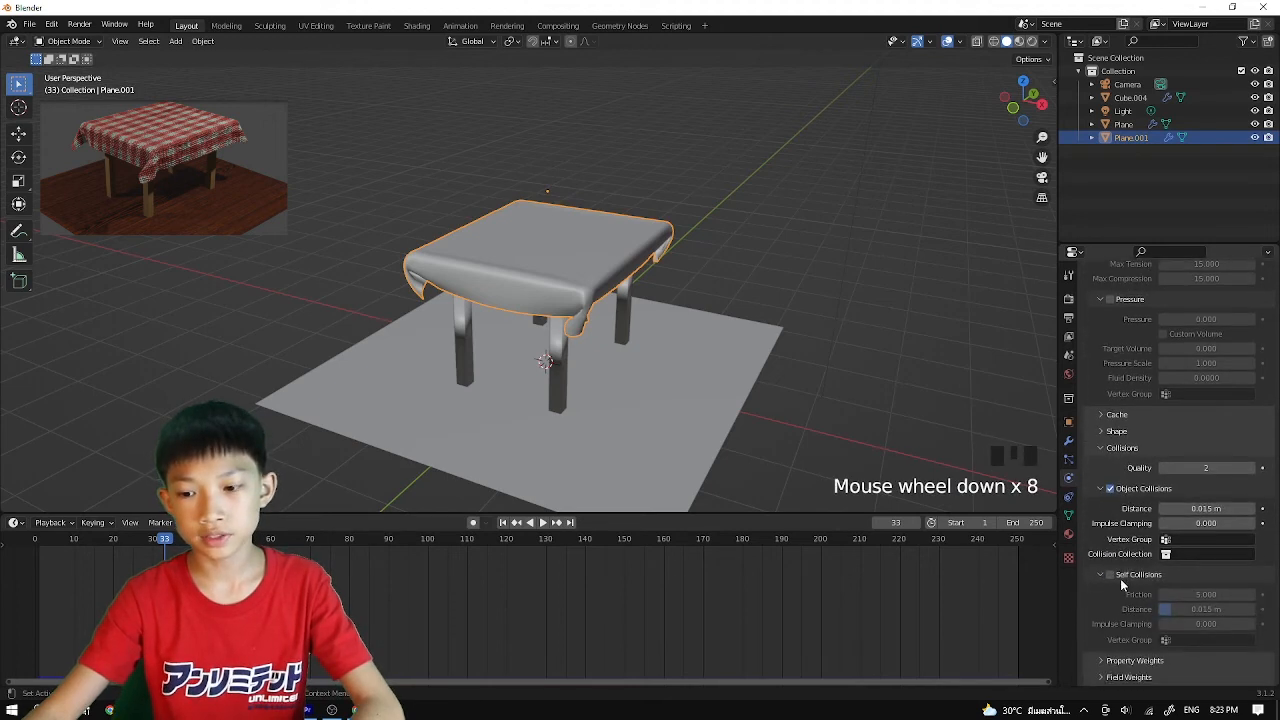
click(1110, 576)
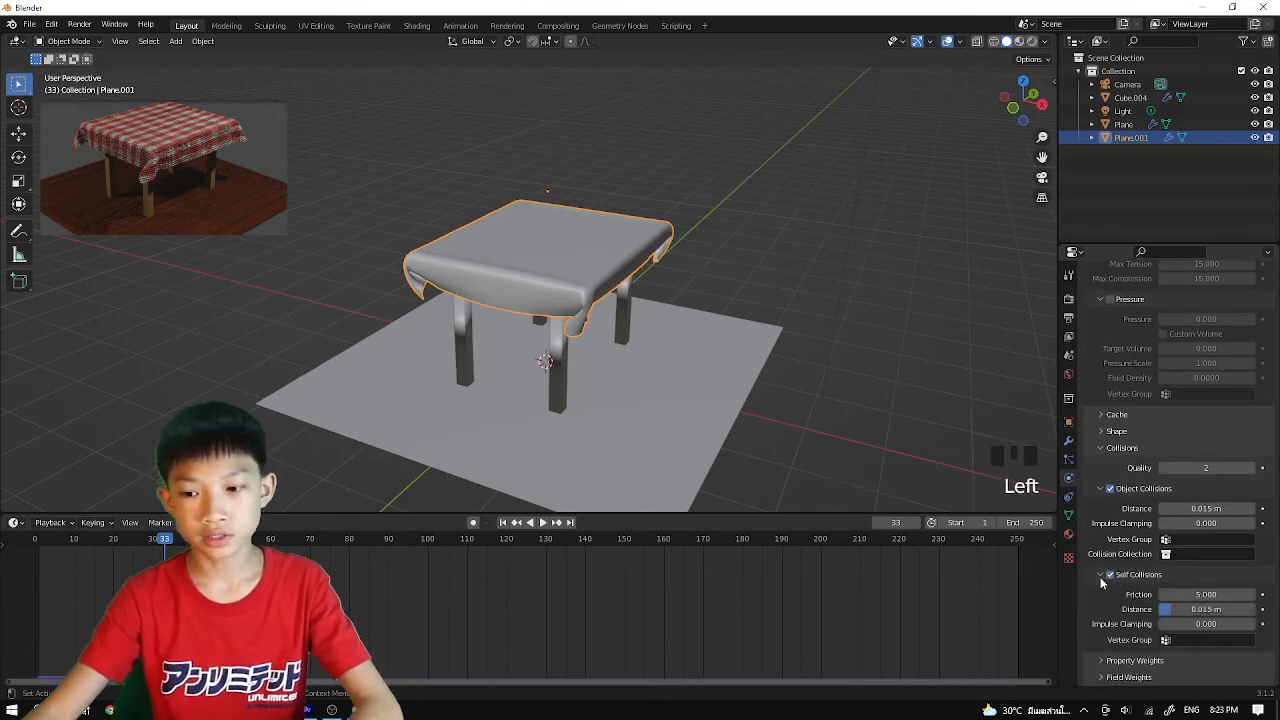
Run the simulation from frame 0 to frame 24 and examine the cloth's underside and corners from table height
double_click(44, 549)
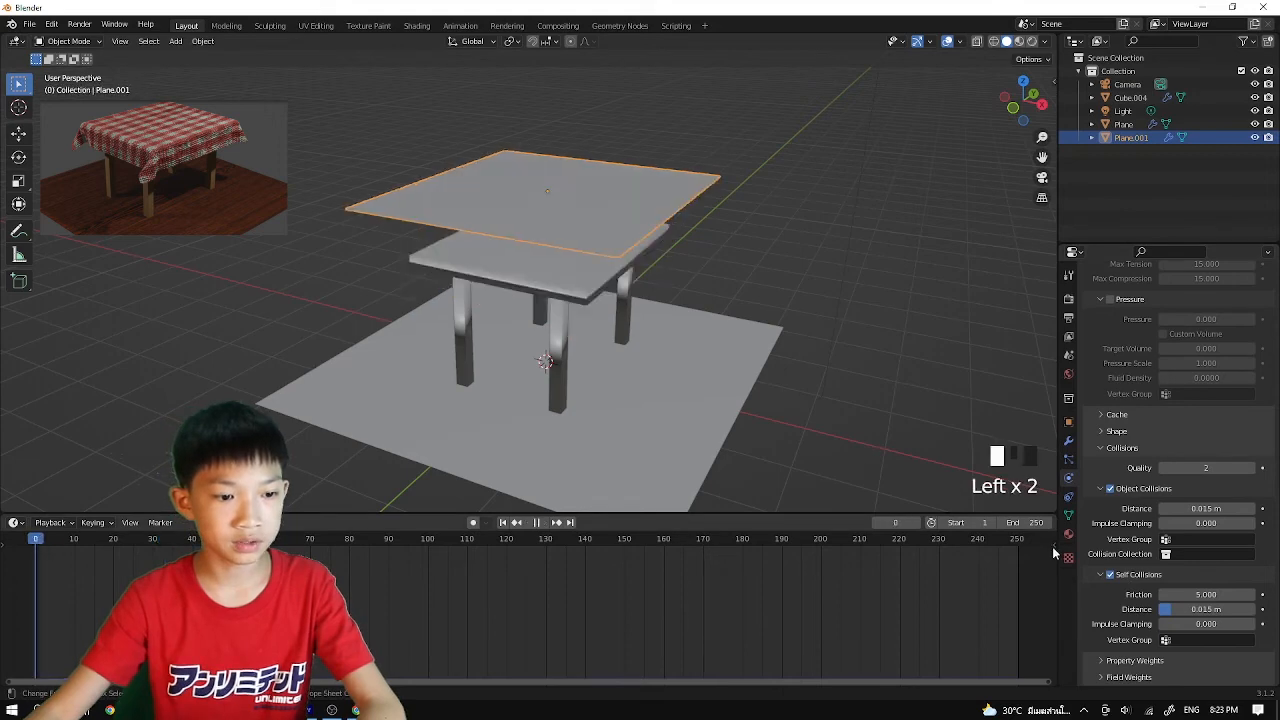
key(space)
middle_drag(714, 182, 670, 182)
scroll(637, 114, up, 1)
scroll(700, 196, up, 2)
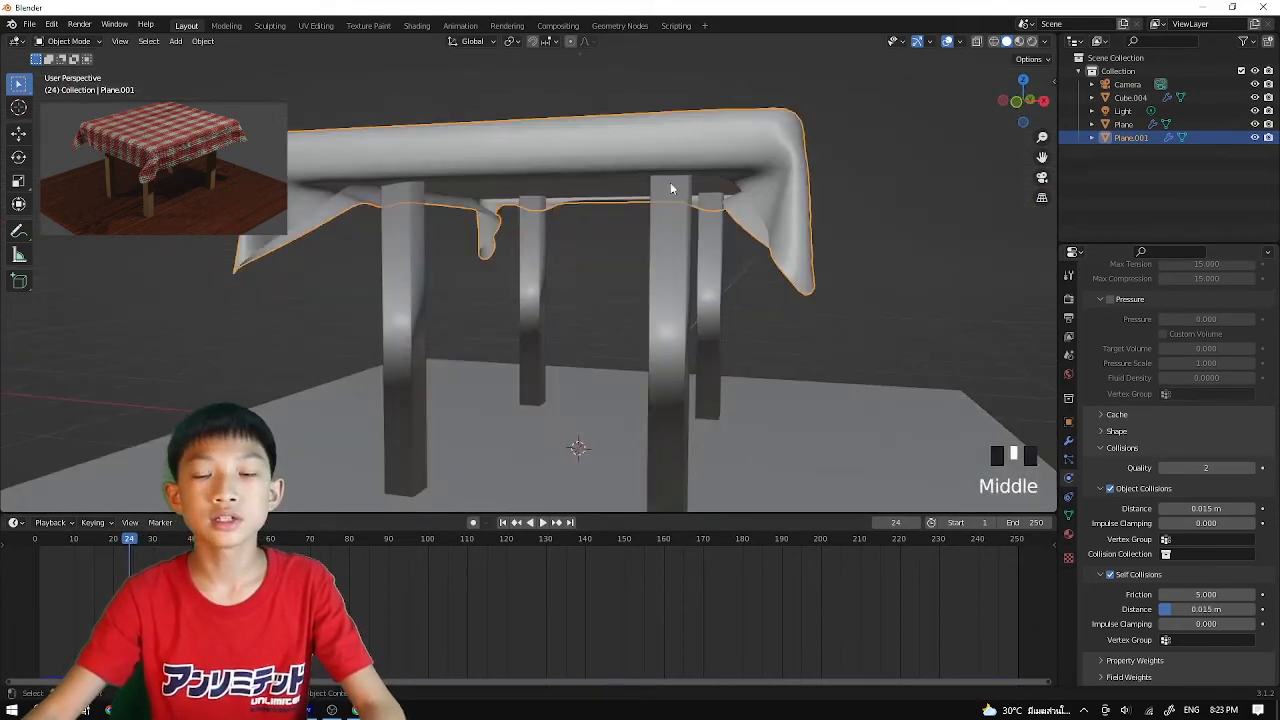
Continue the cloth simulation to frame 101 and check the settled drape from above
key(space)
key(space)
key(space)
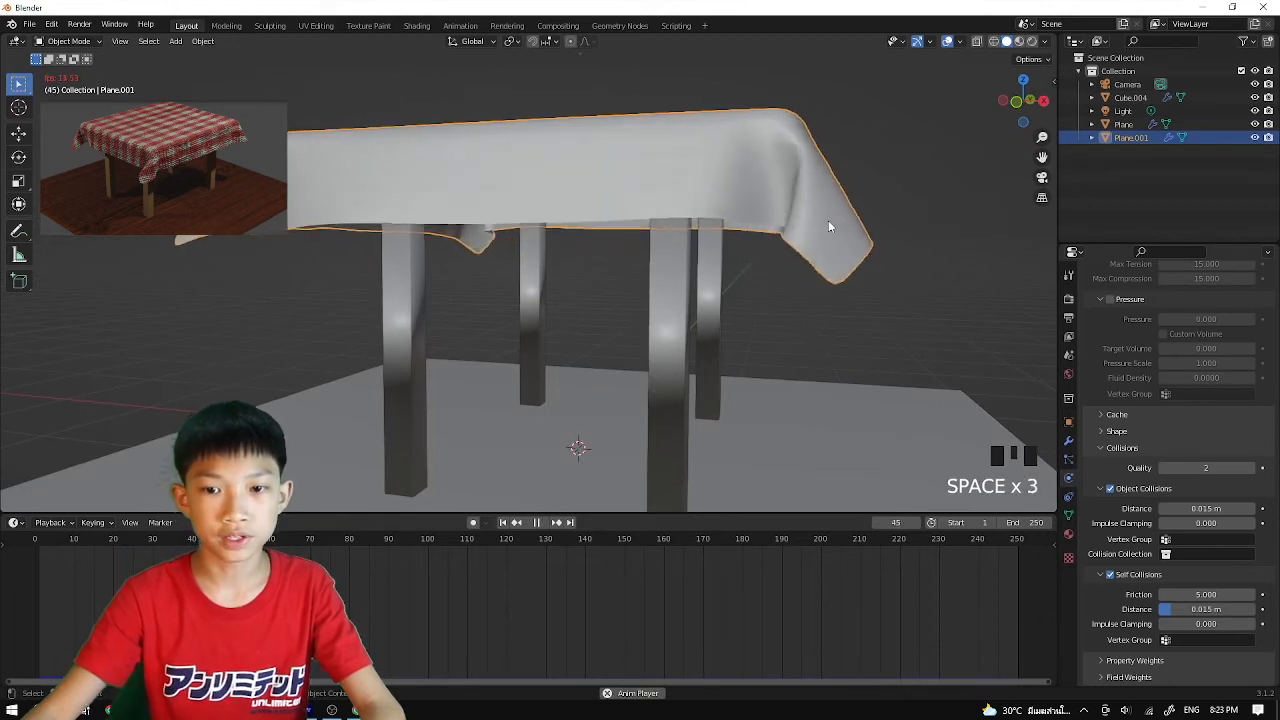
mouse_move(828, 223)
middle_down()
mouse_move(871, 223)
mouse_move(800, 214)
mouse_move(780, 251)
mouse_move(824, 238)
middle_up()
scroll(838, 221, down, 3)
click(824, 238)
key(space)
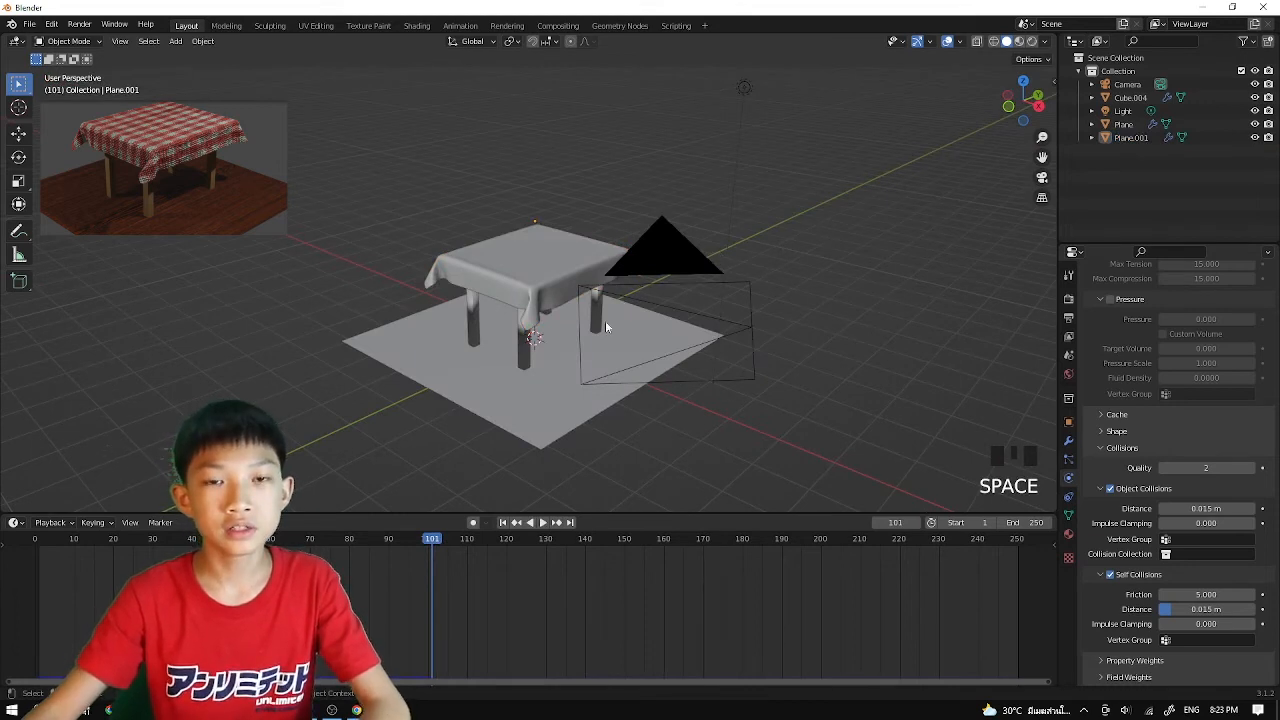
View the scene through the camera and replay the cloth simulation from the start to frame 50
key(KP_0)
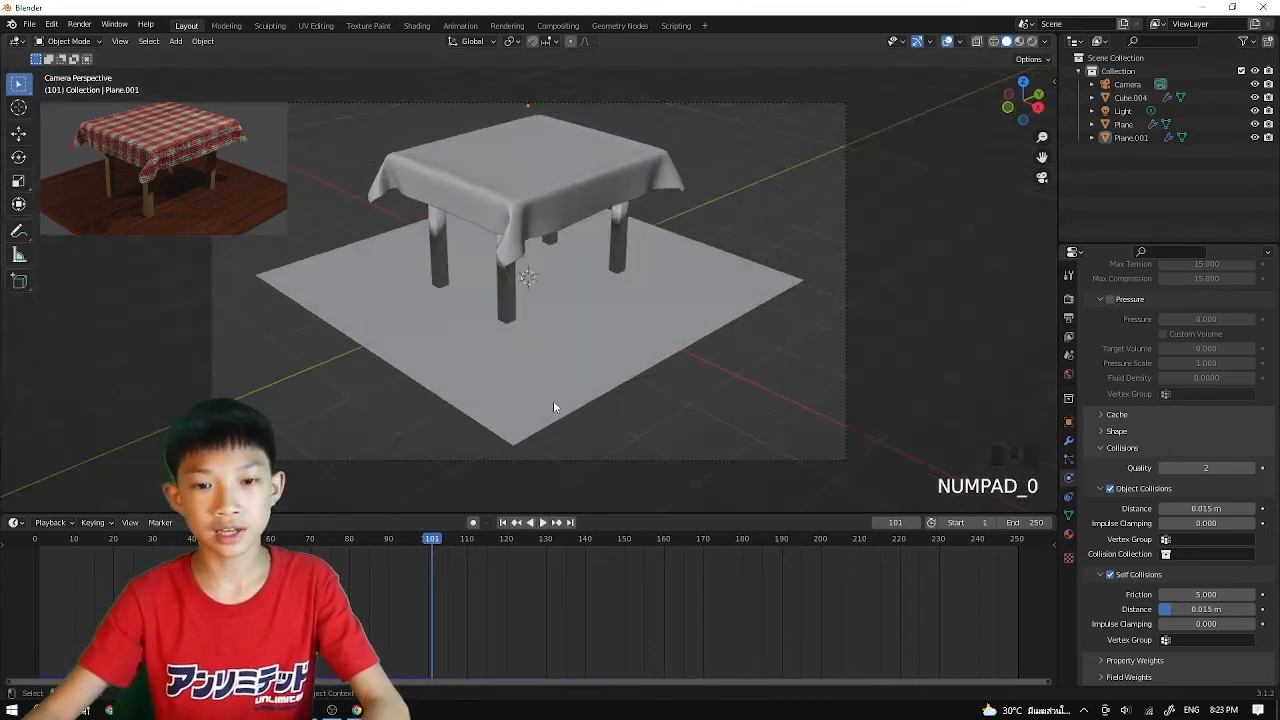
scroll(656, 363, down, 2)
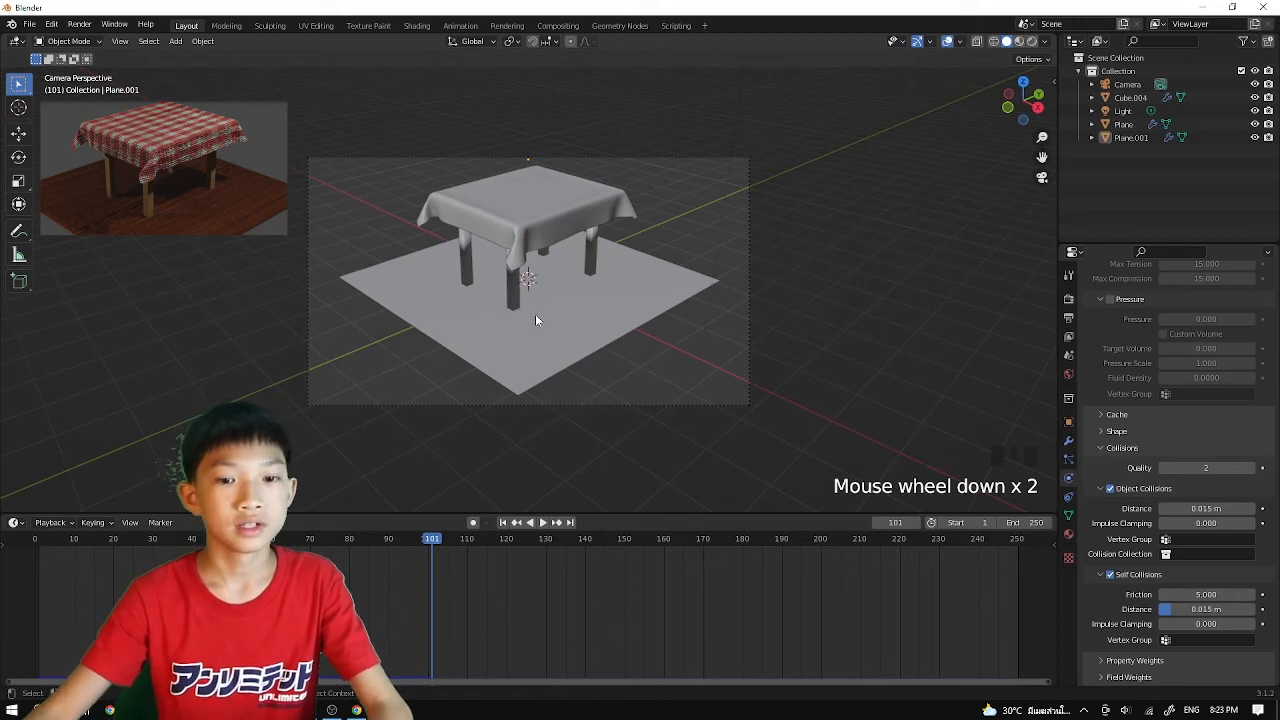
click(64, 545)
key(space)
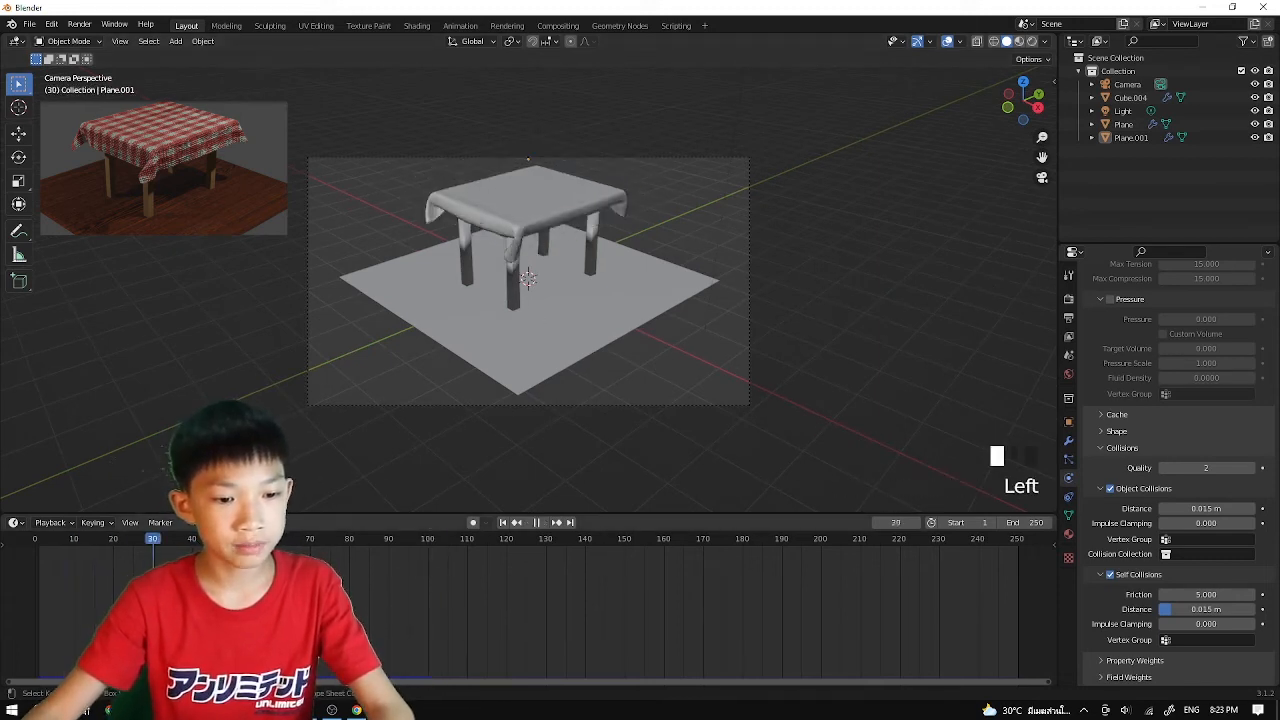
click(522, 310)
click(530, 318)
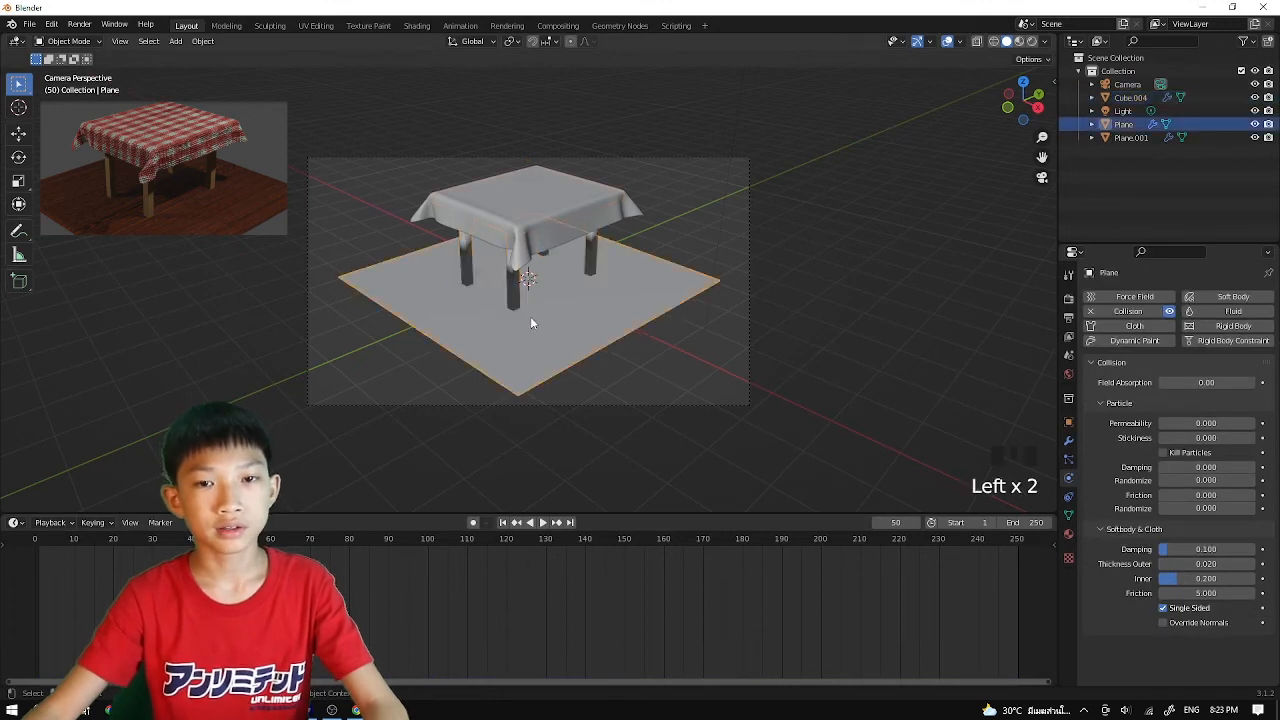
click(528, 314)
click(524, 306)
click(518, 298)
click(515, 293)
click(526, 201)
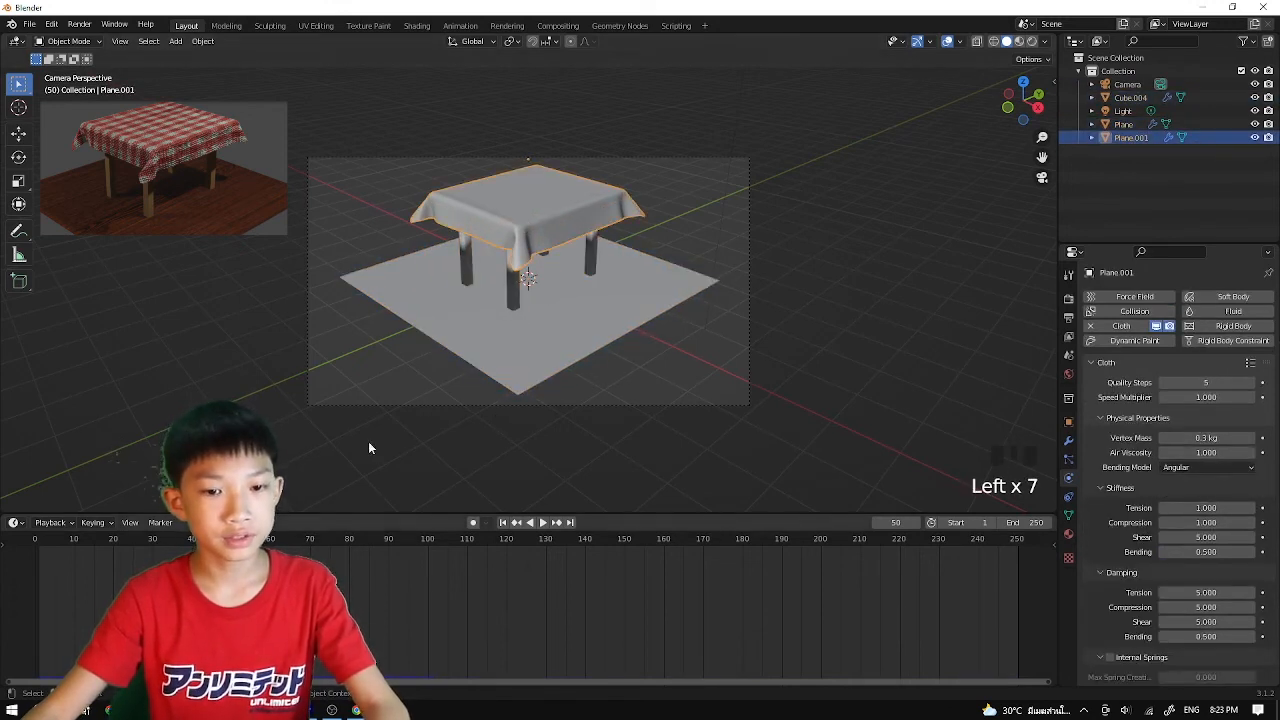
click(508, 296)
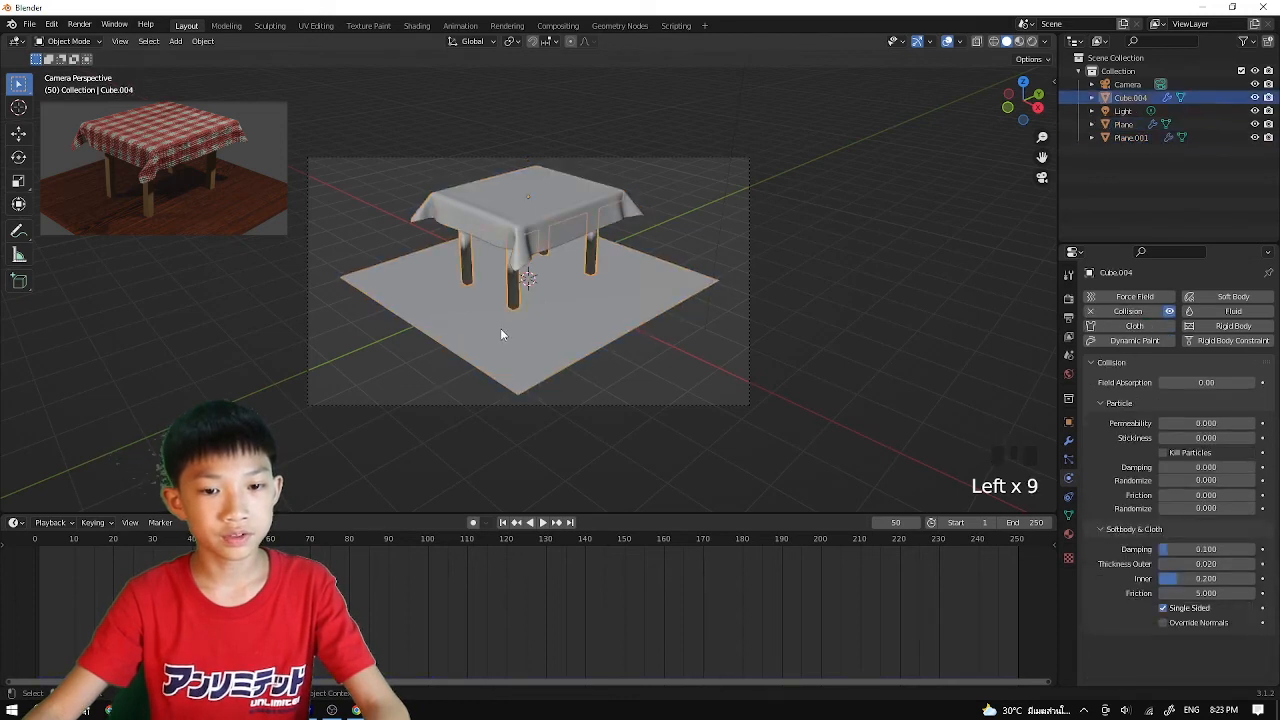
click(503, 316)
Select the table and the floor plane together and insert a Location keyframe for both at frame 50
click(513, 298)
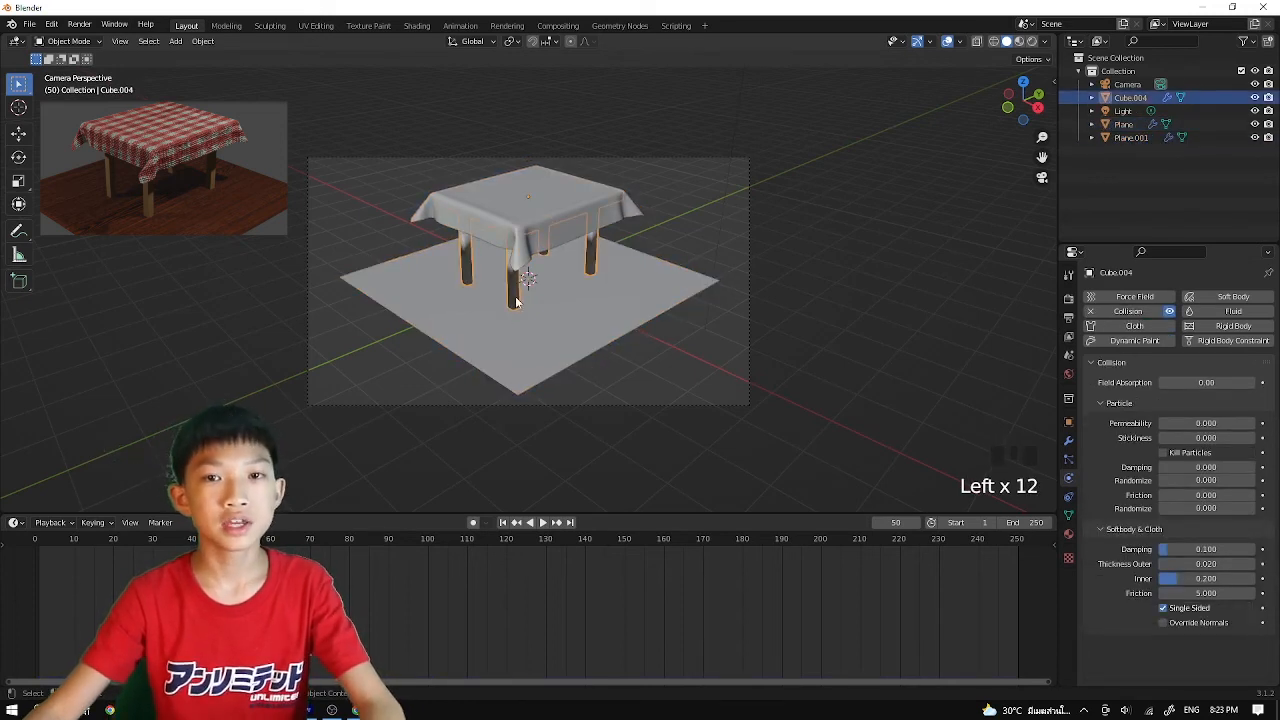
shift+click(514, 330)
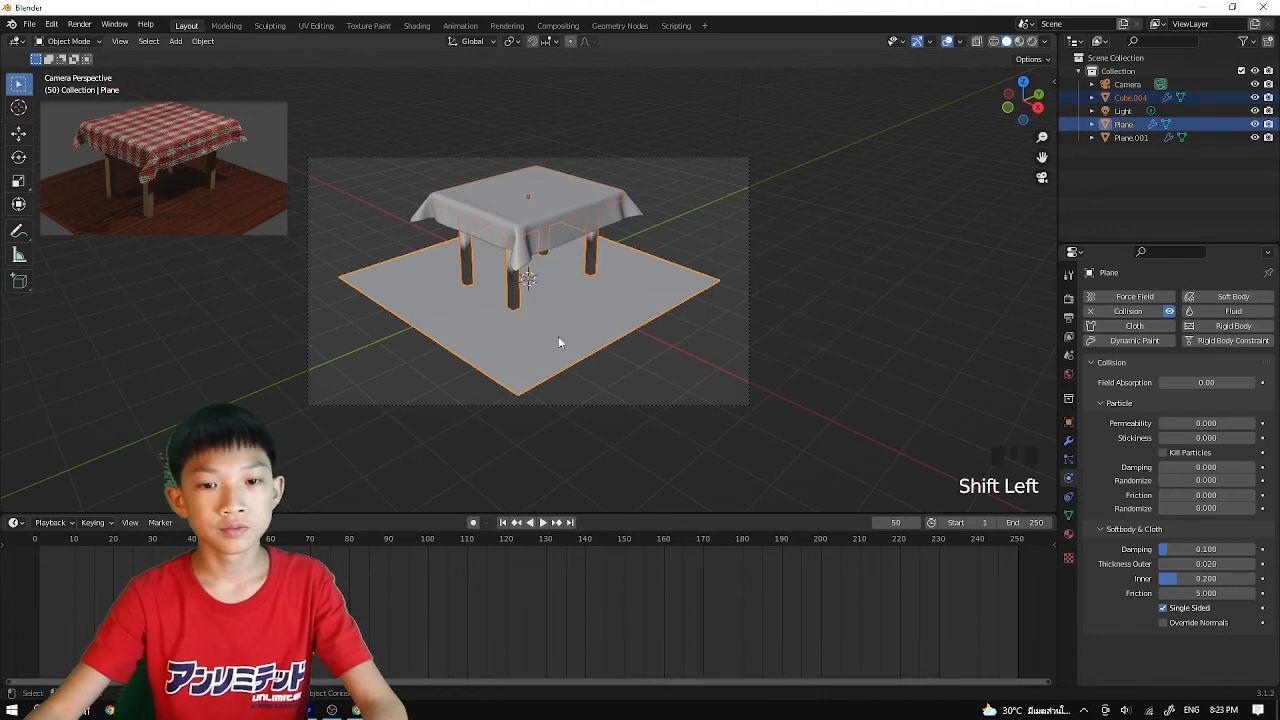
key(i)
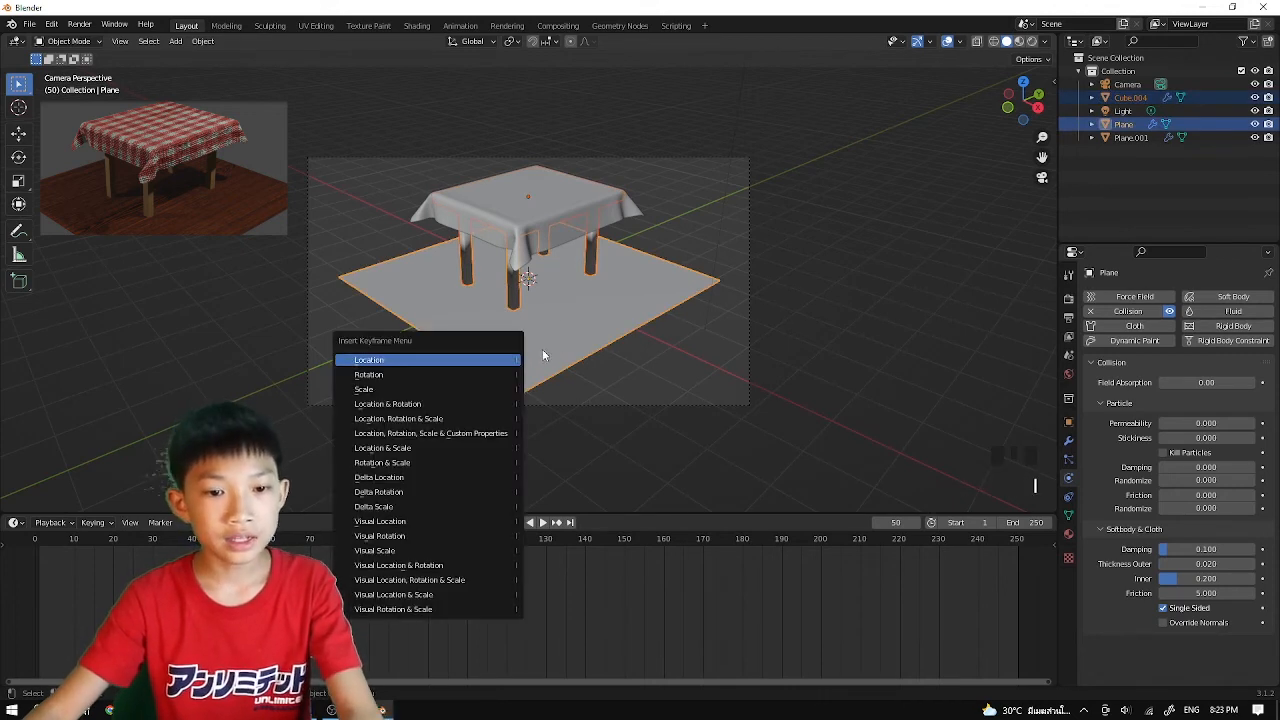
right_click(741, 236)
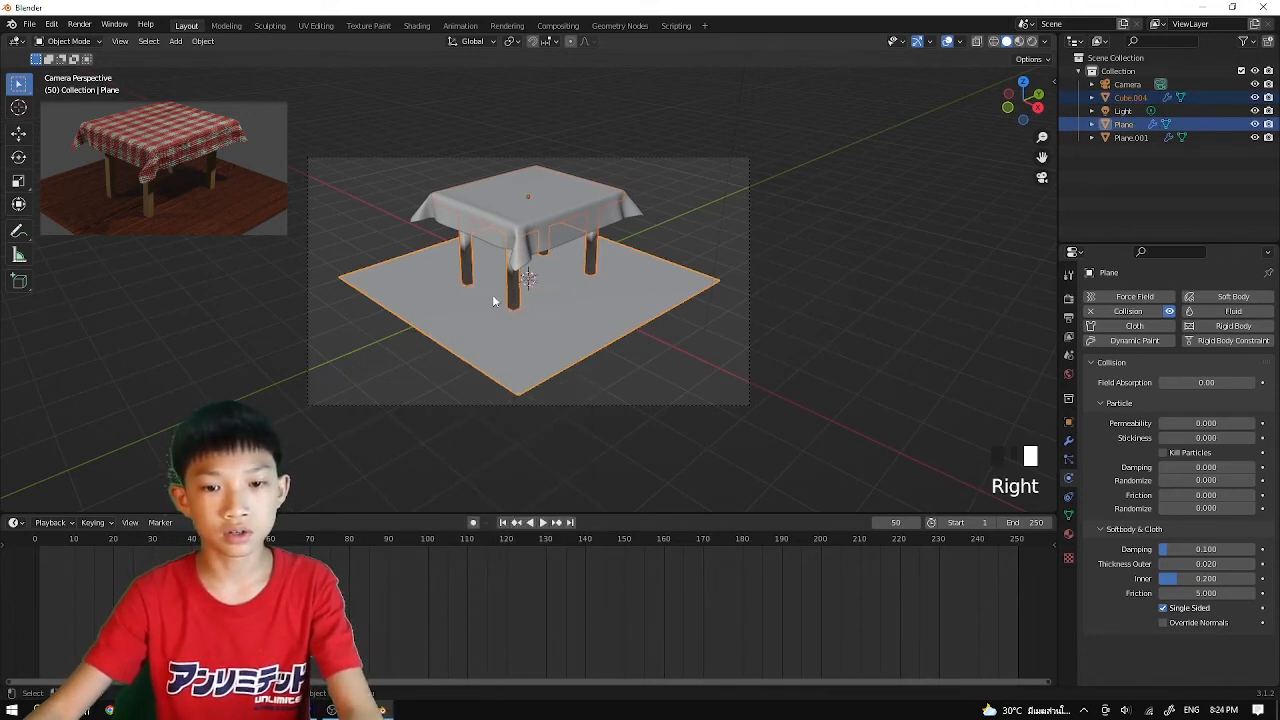
key(i)
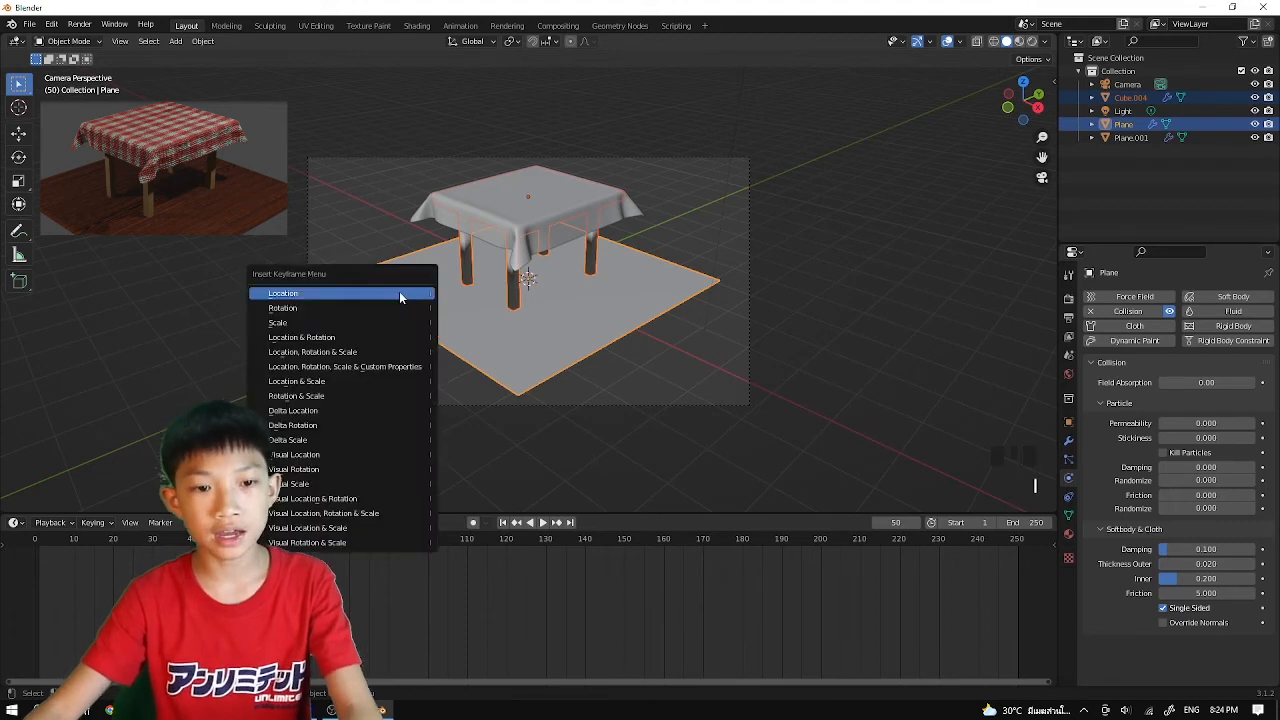
click(357, 293)
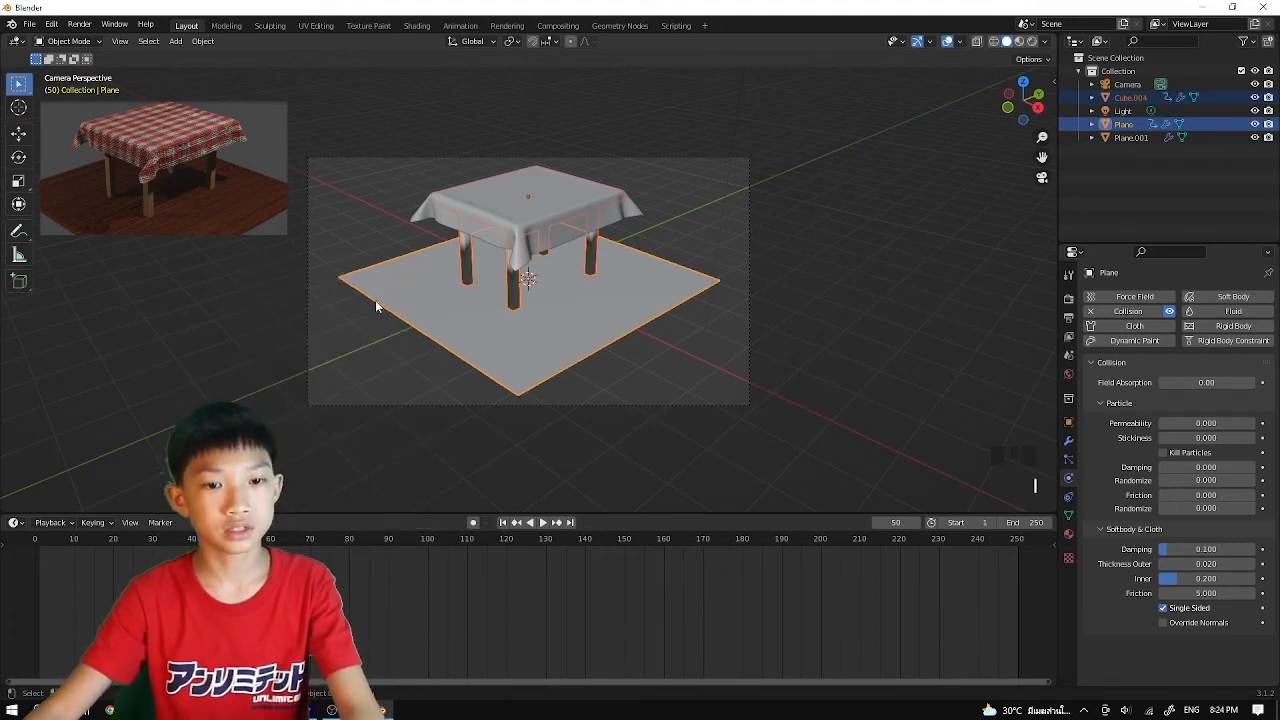
Bring the timeline back to frame 1, deselect all objects and turn on auto keying
drag(227, 539, 200, 539)
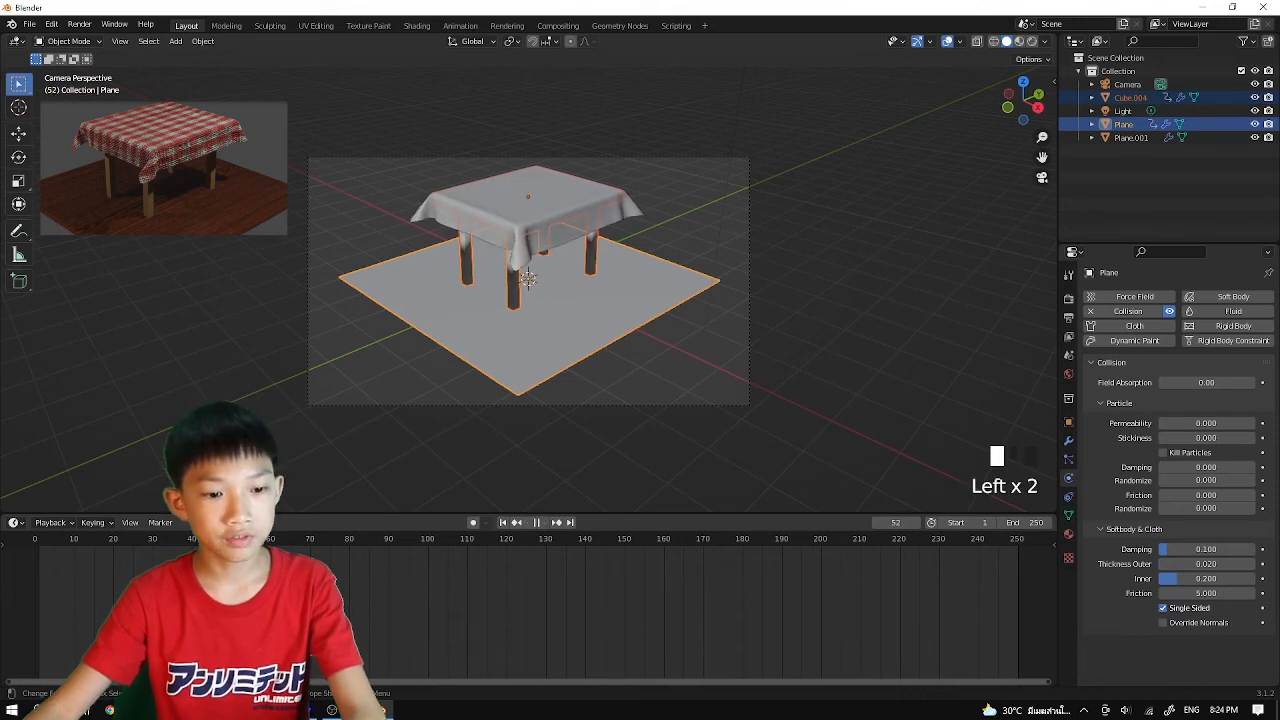
drag(228, 539, 37, 552)
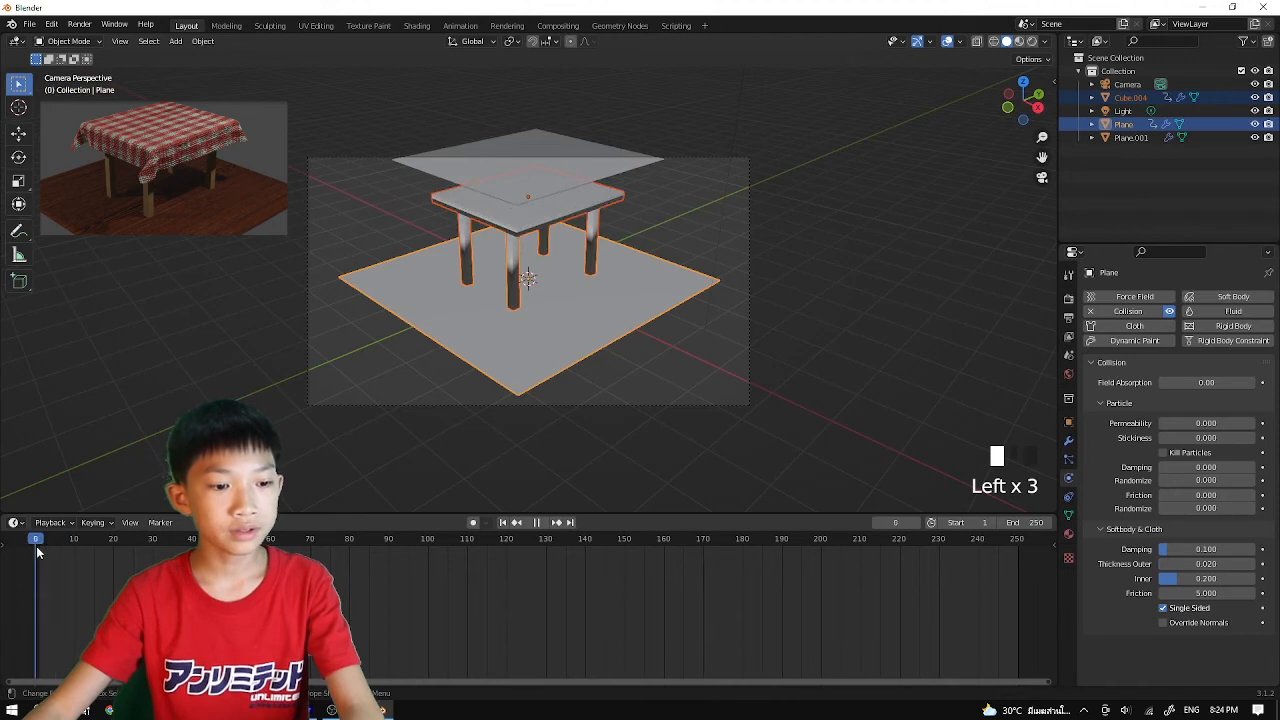
click(567, 229)
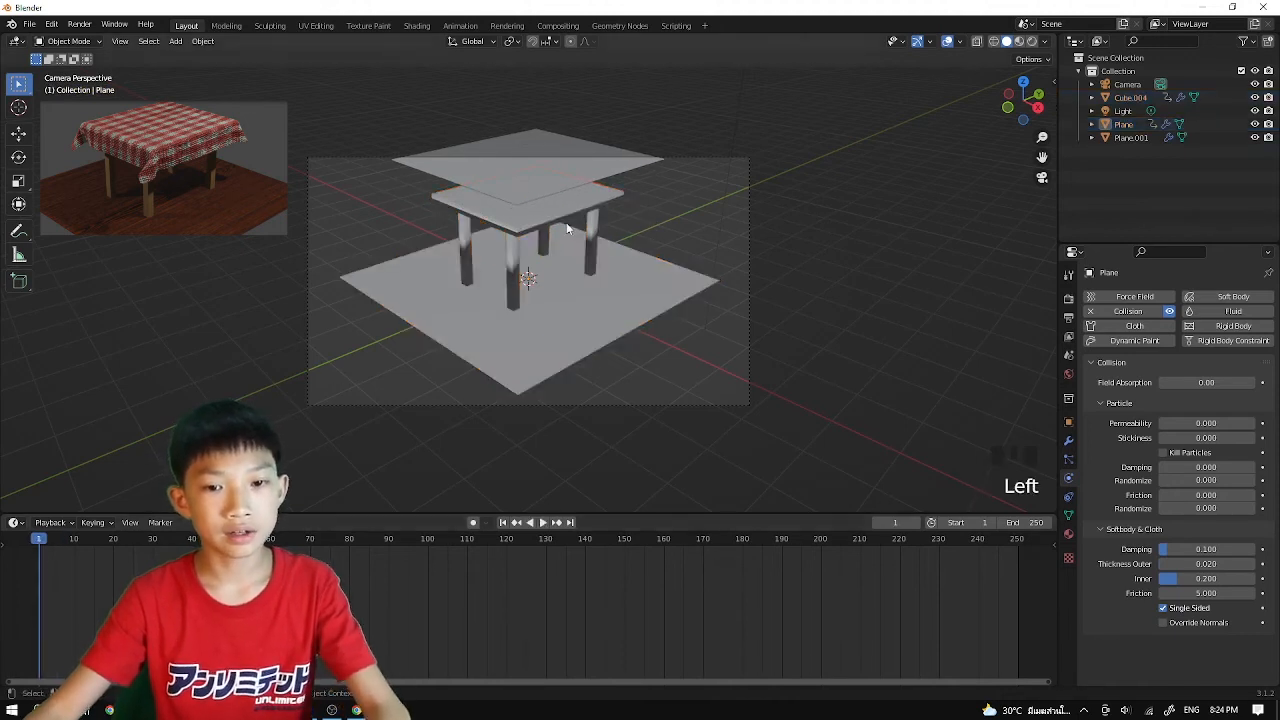
click(473, 524)
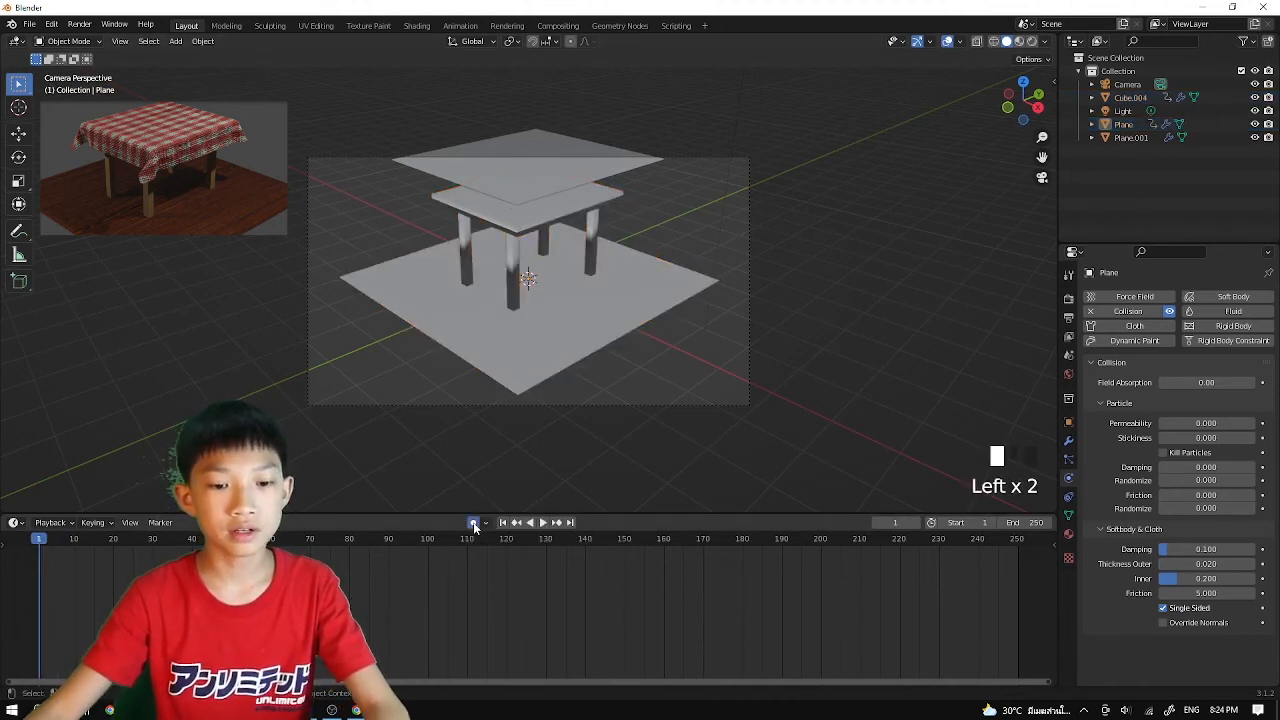
Move the table about 14 m along the Y axis, out of the camera frame, at frame 1
click(589, 225)
key(g)
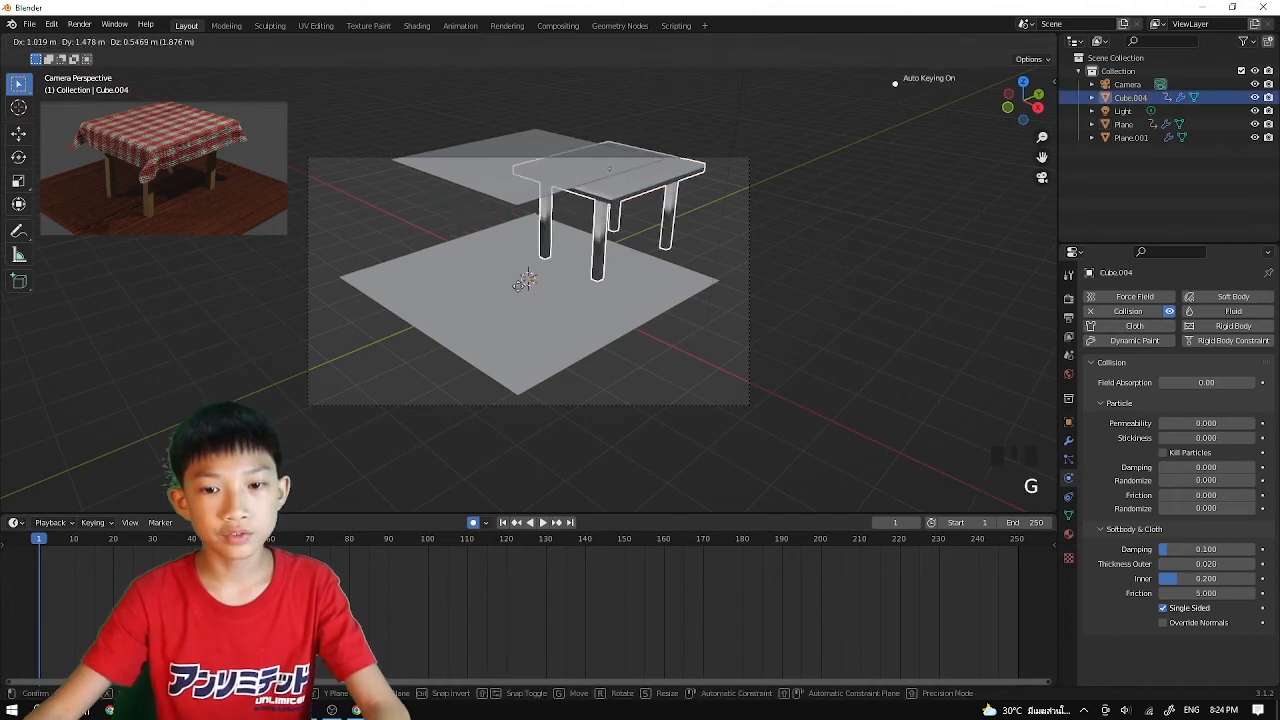
click(715, 196)
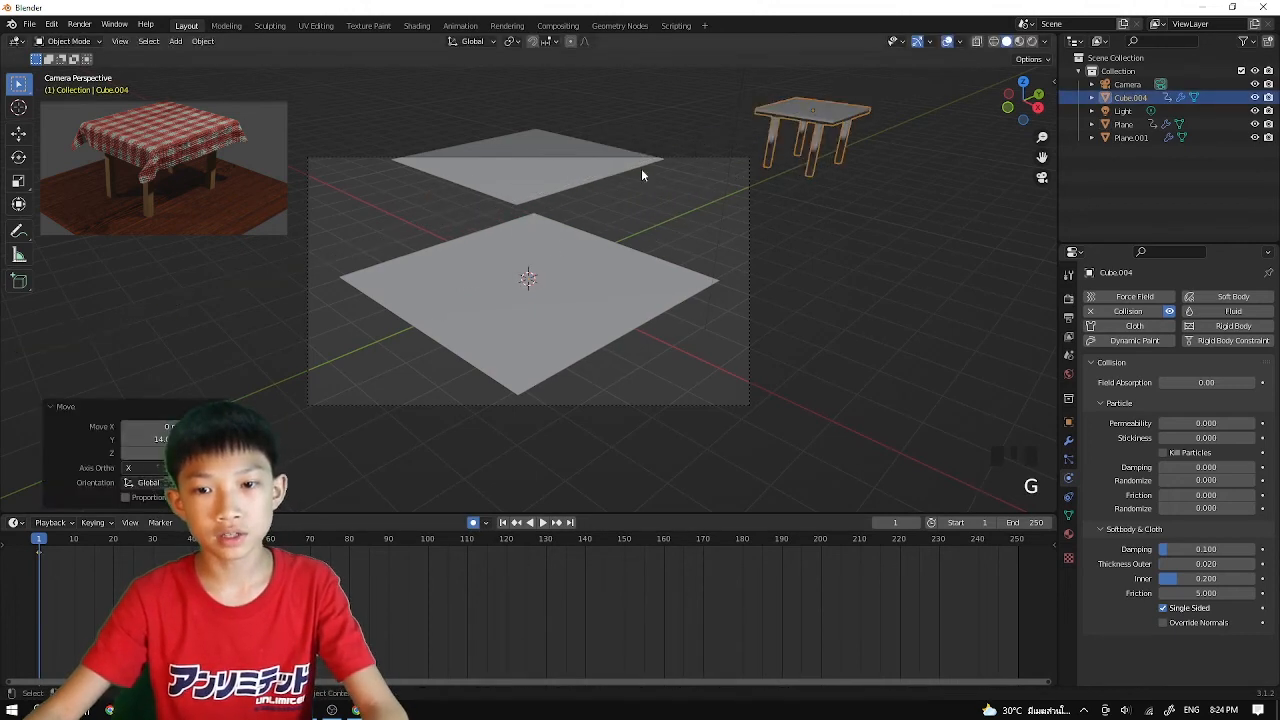
Move the floor plane far along the negative X axis, out of the camera frame, at frame 1
click(621, 307)
key(g)
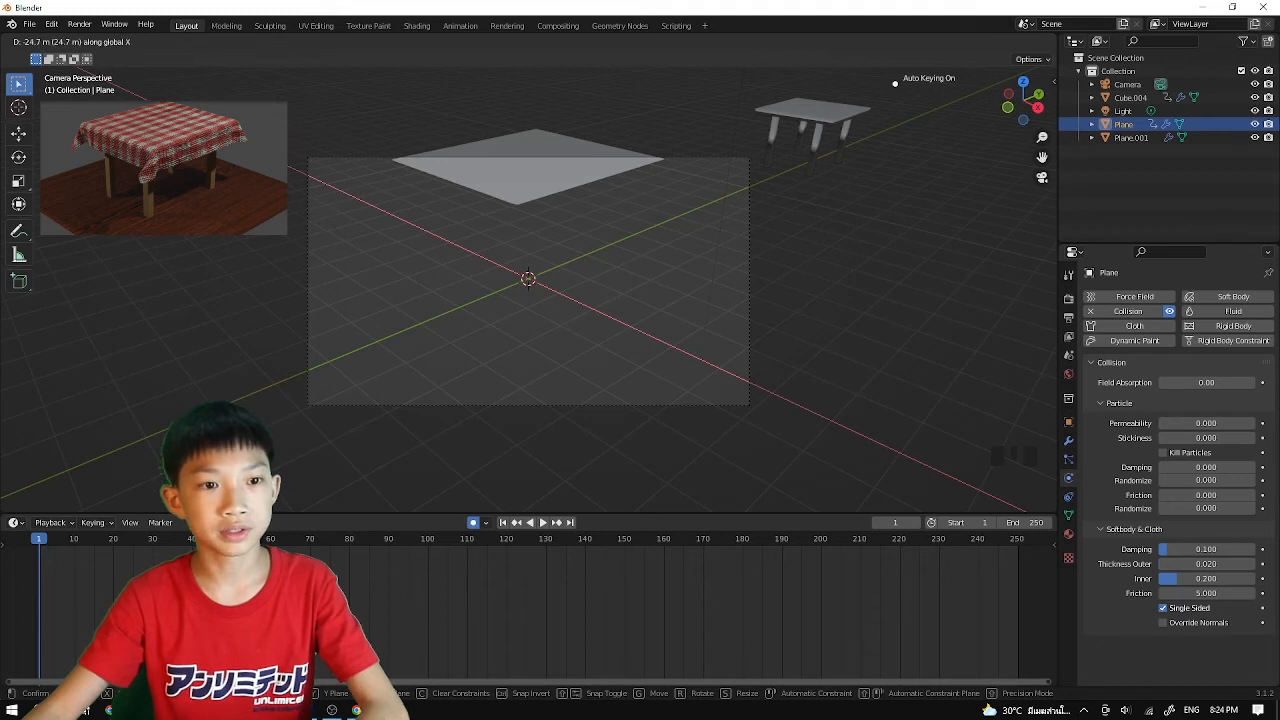
key(Return)
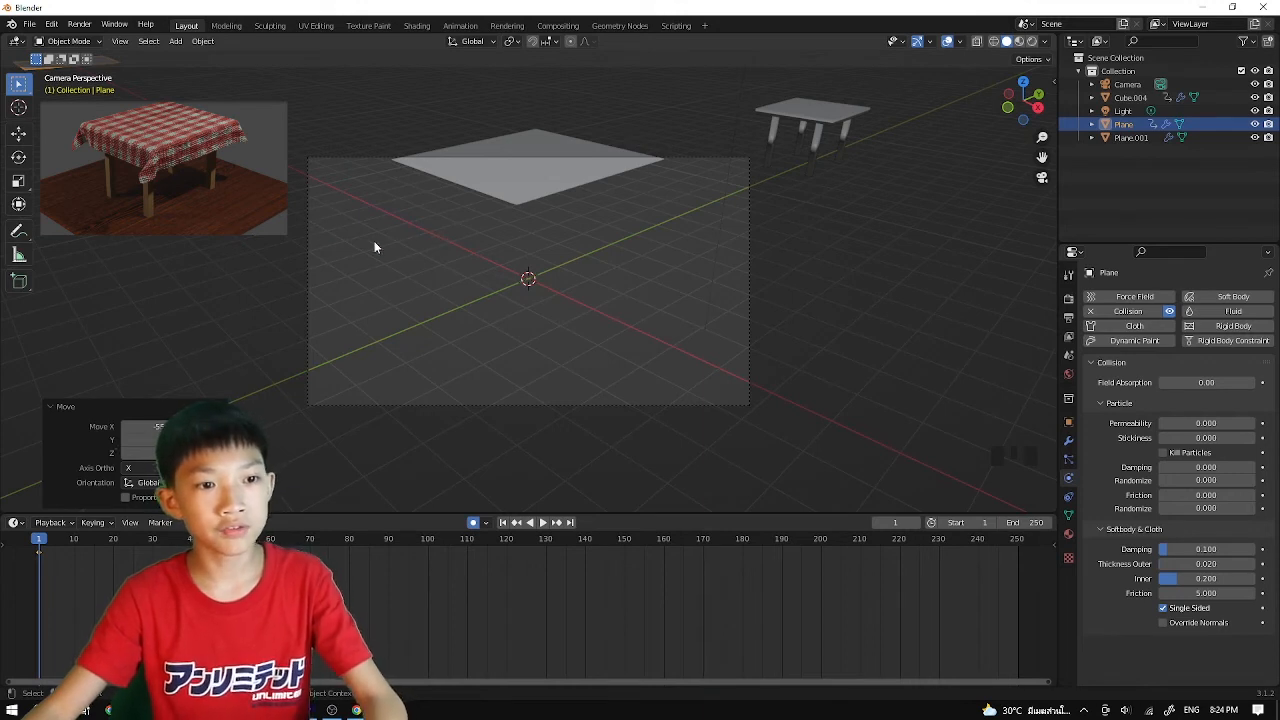
key(Left)
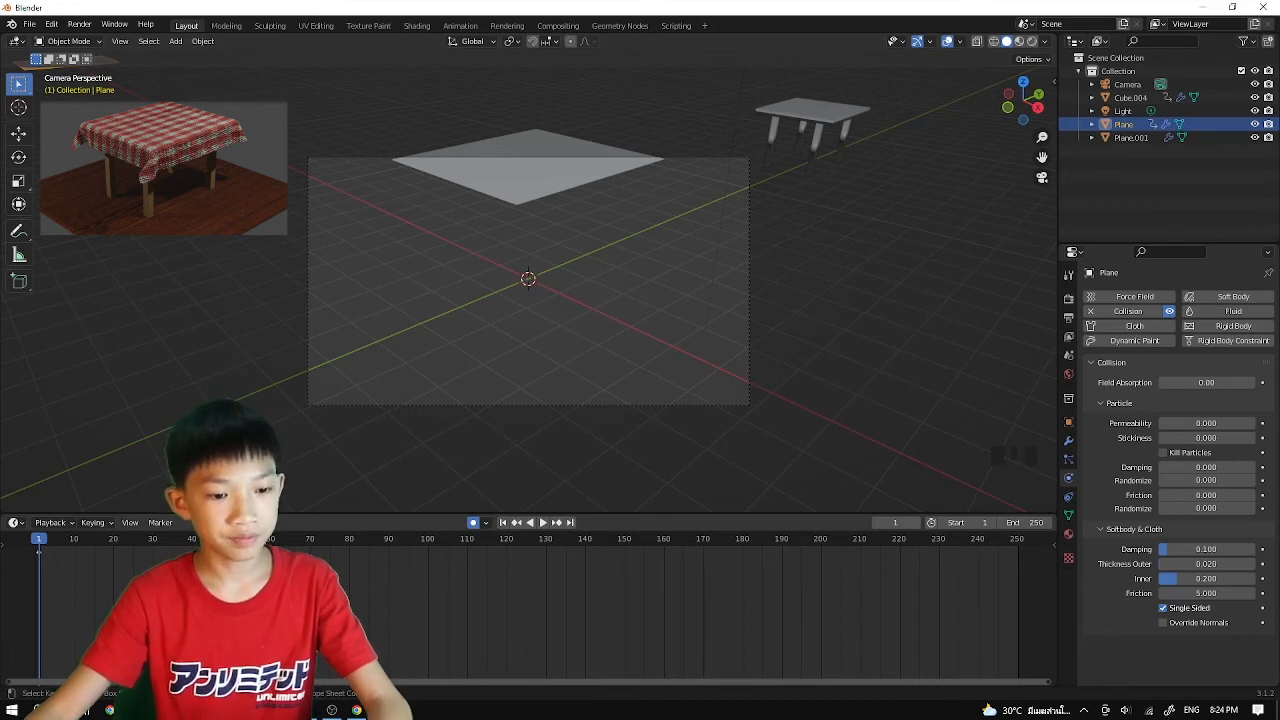
key(Left)
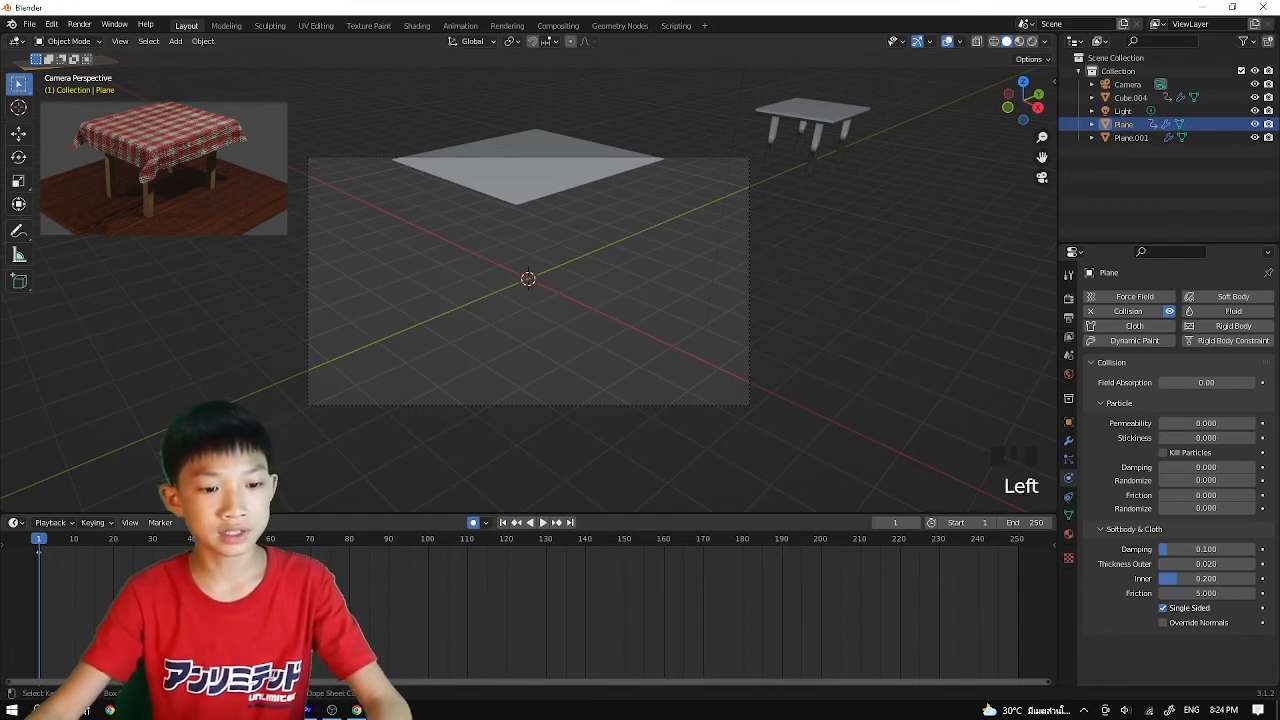
key(shift+d)
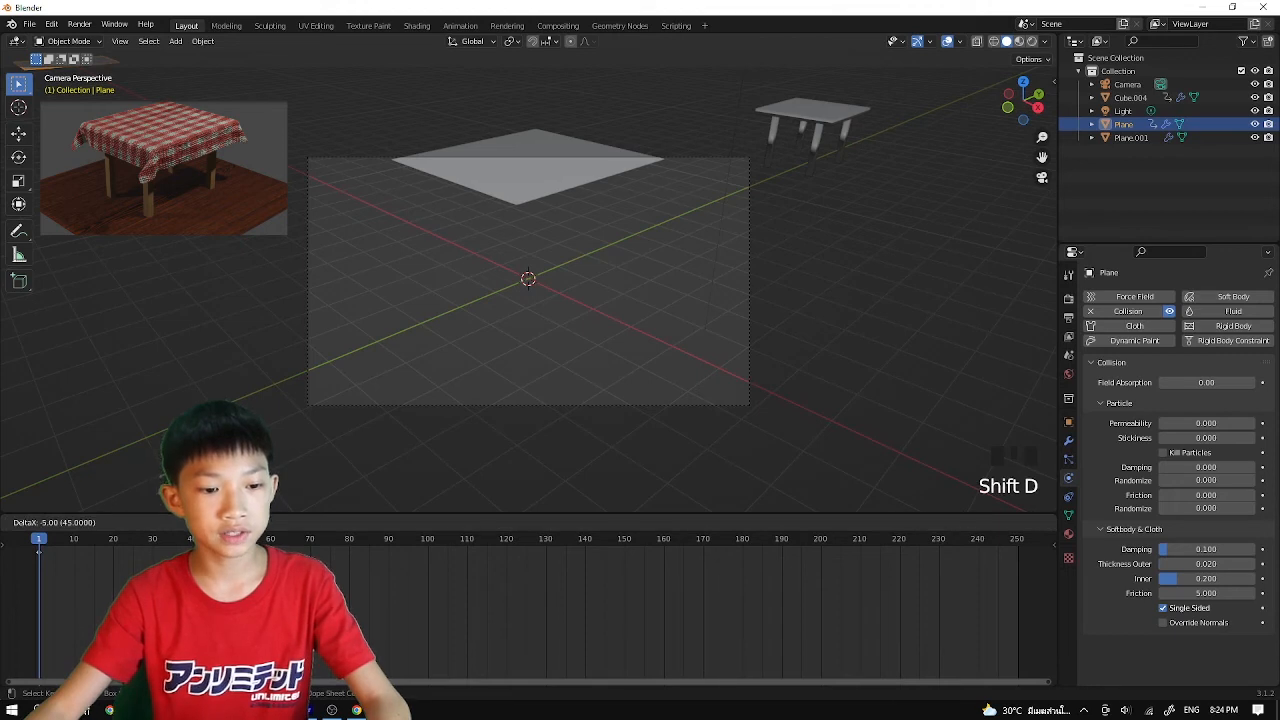
click(126, 562)
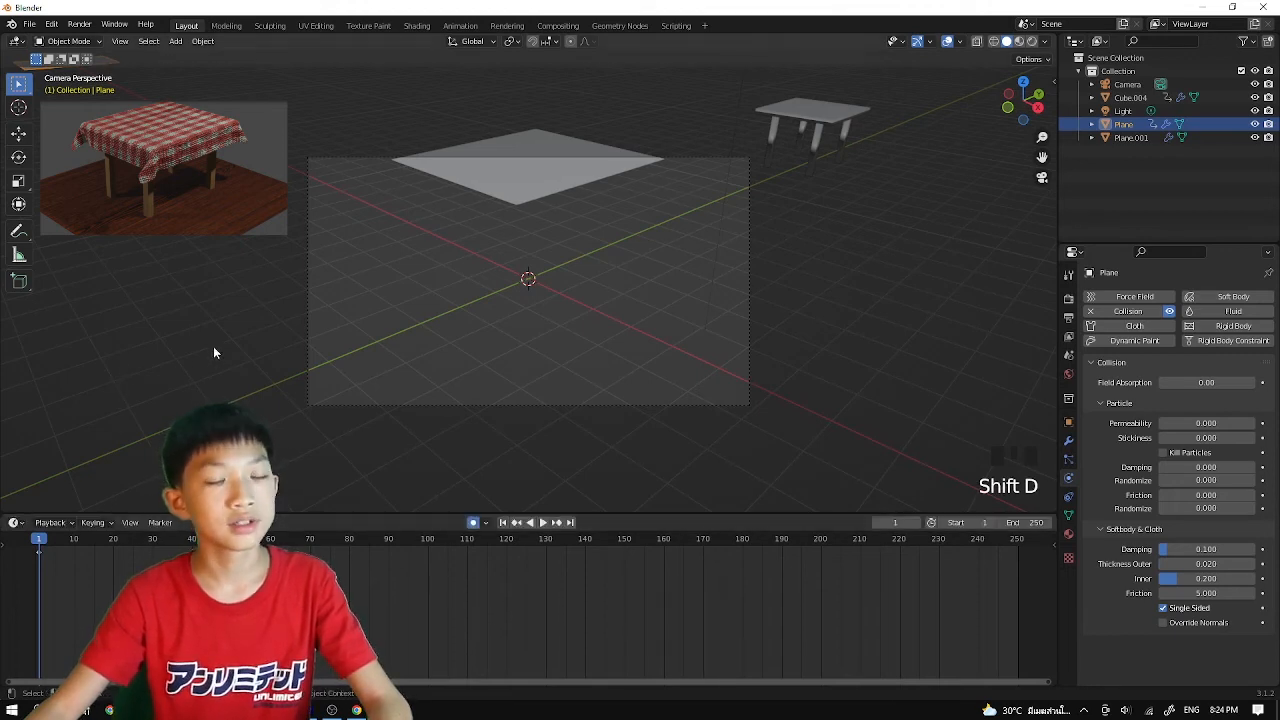
Play the animation twice from the start to check how the table and floor arrive while the cloth falls
key(space)
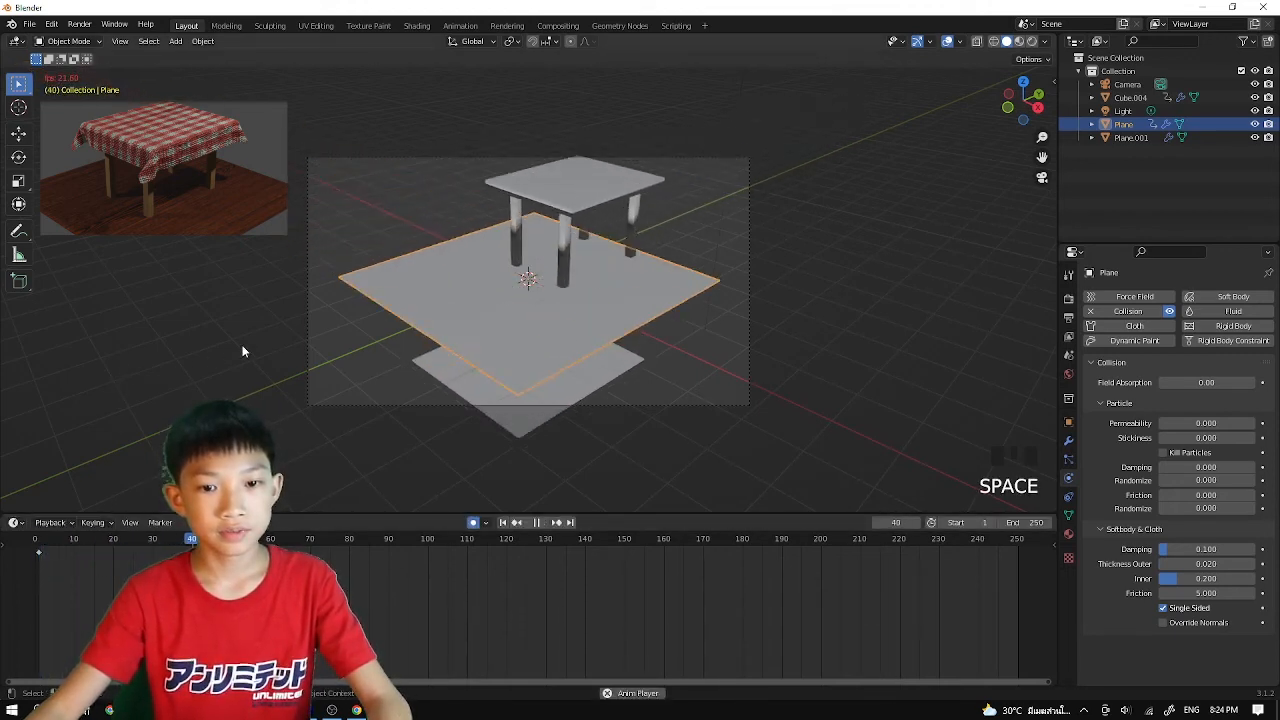
key(space)
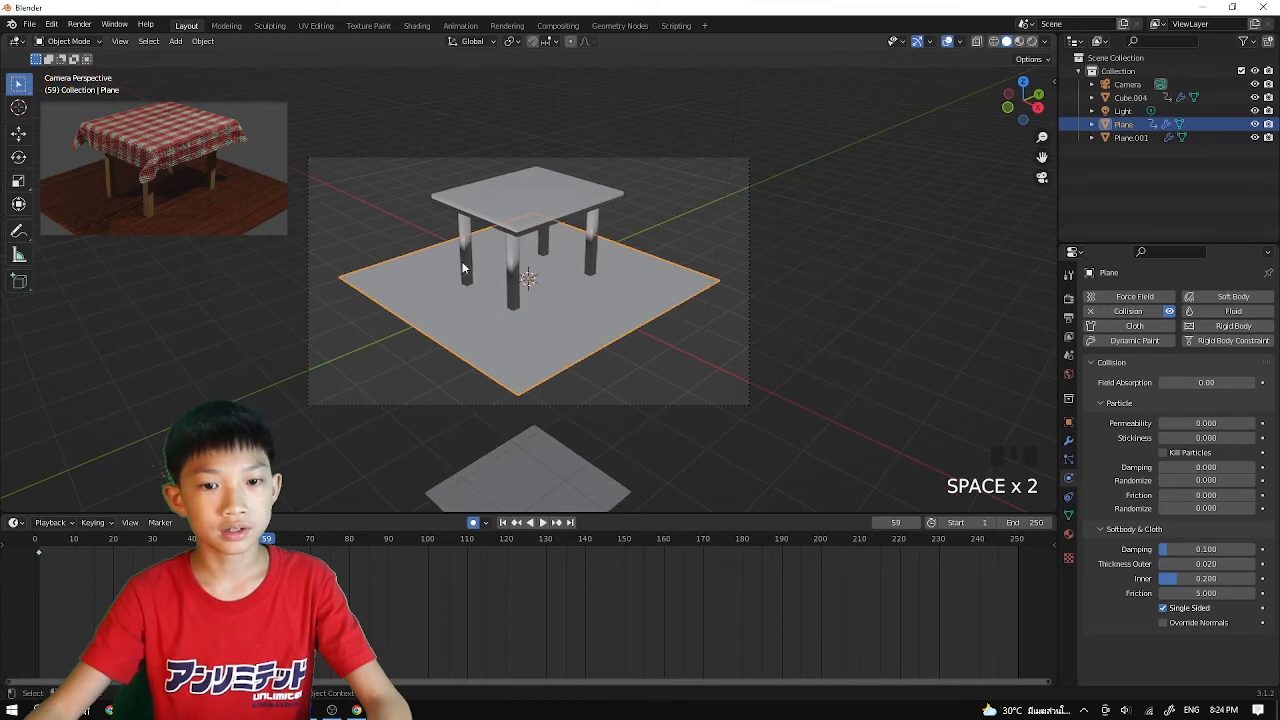
click(566, 307)
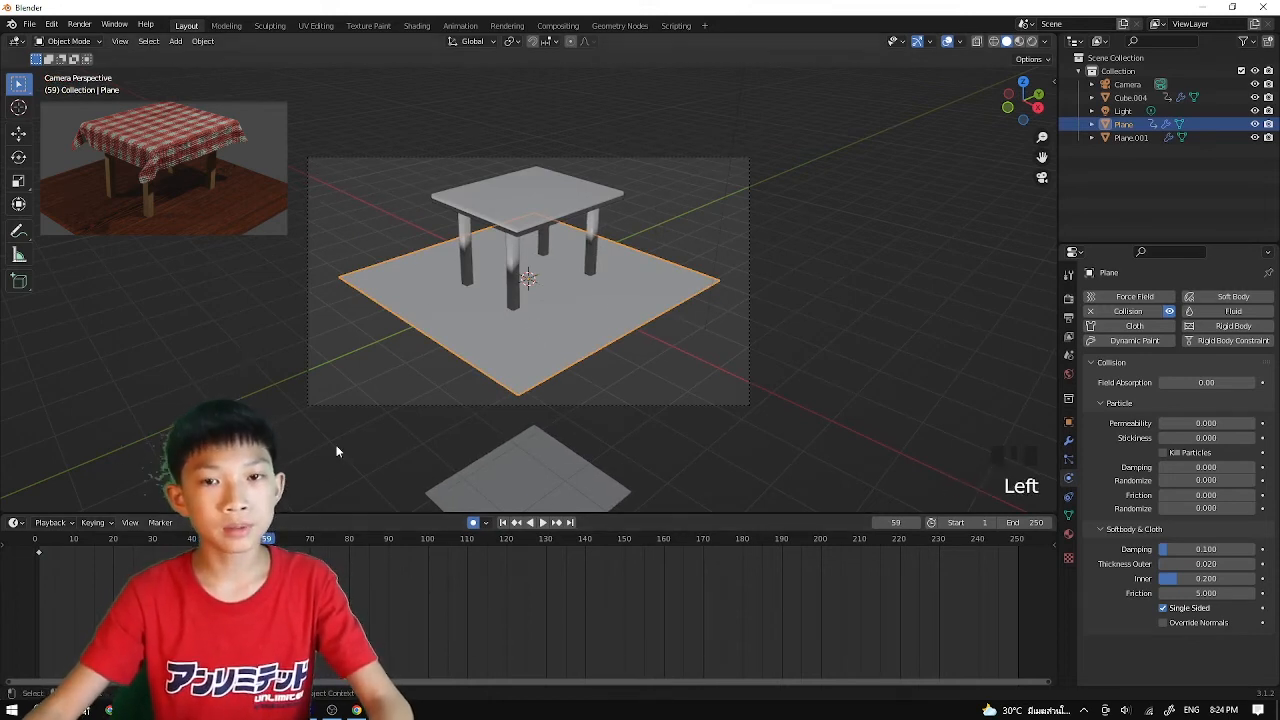
click(38, 545)
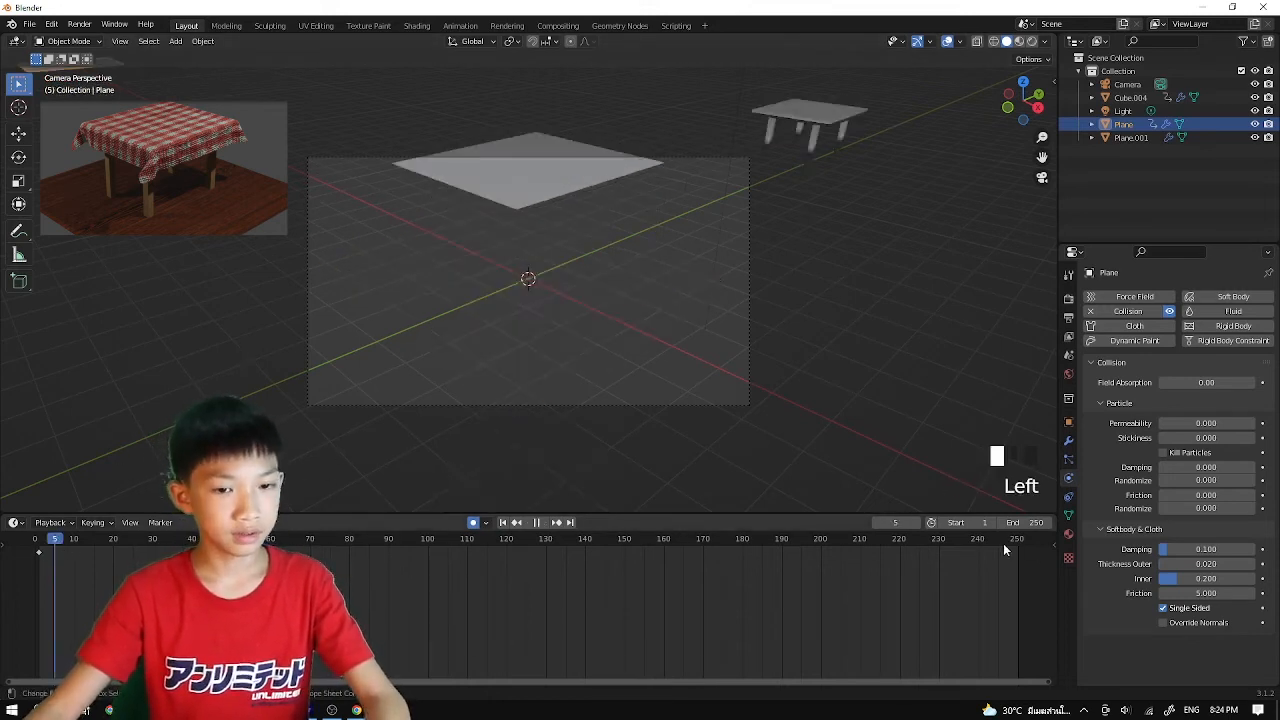
key(space)
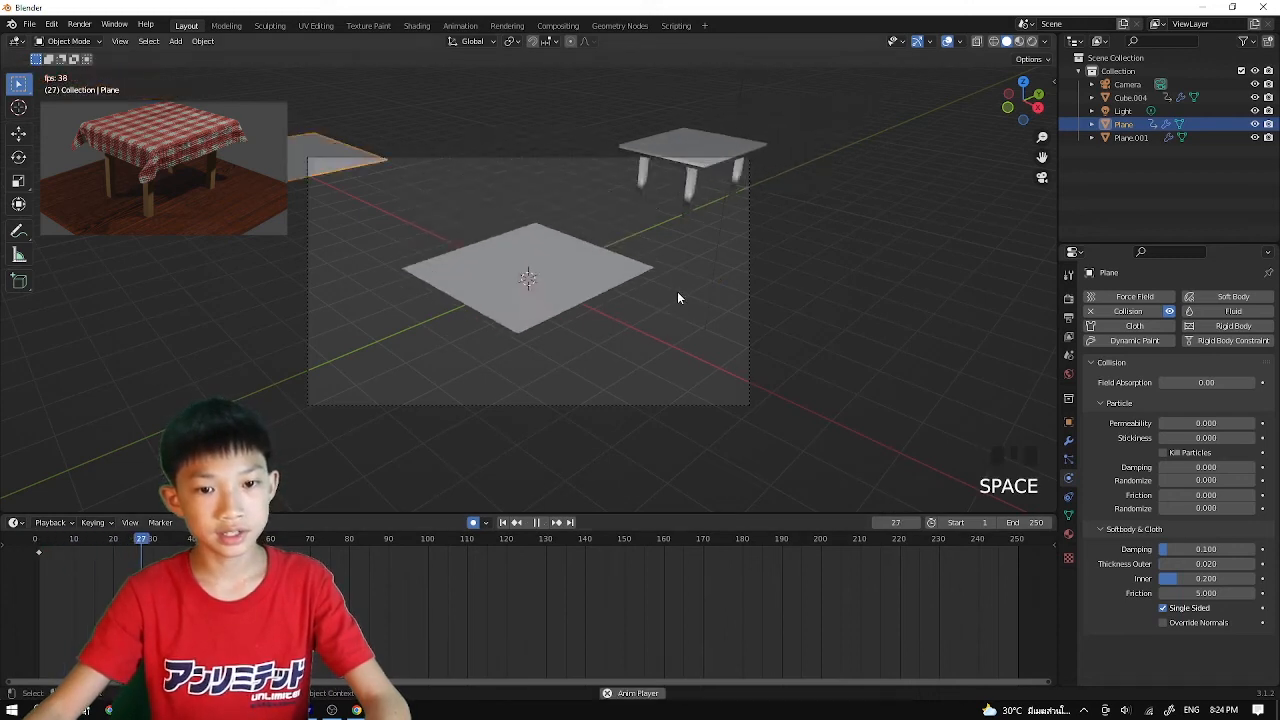
key(space)
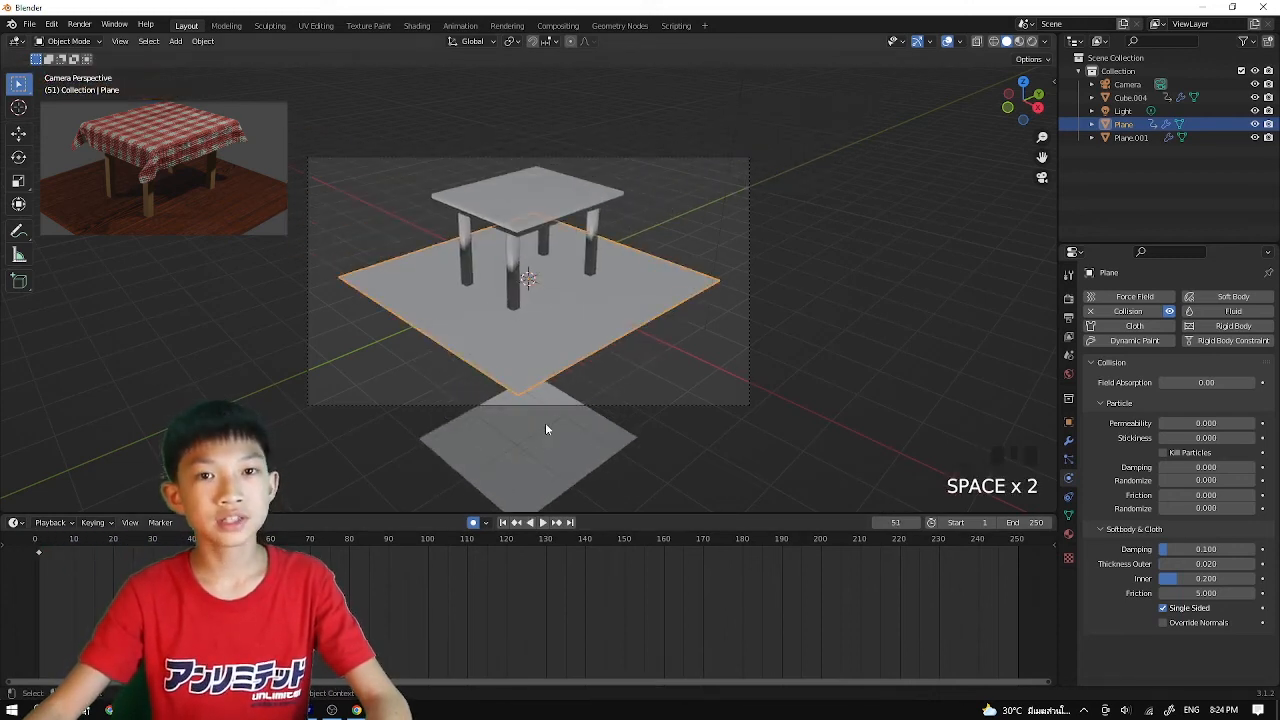
Select the cloth plane and move it up along the Z axis, out of the camera frame, at frame 0
click(590, 433)
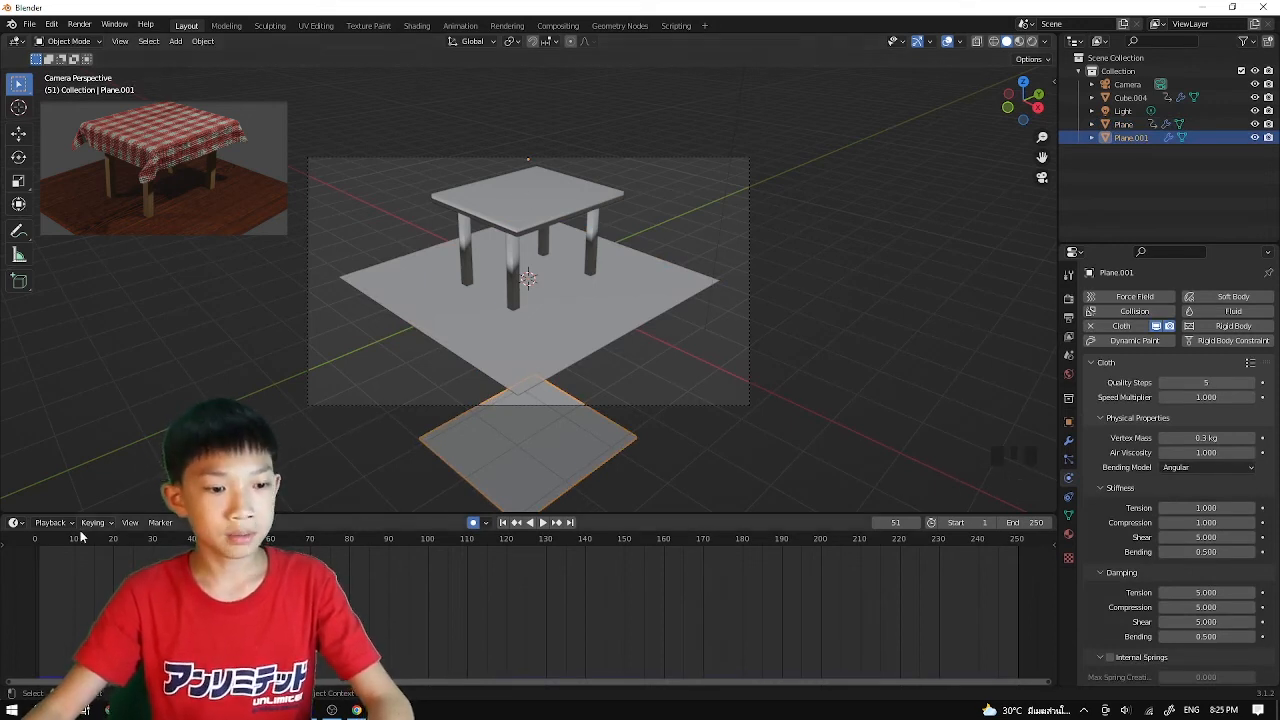
drag(67, 540, 1183, 530)
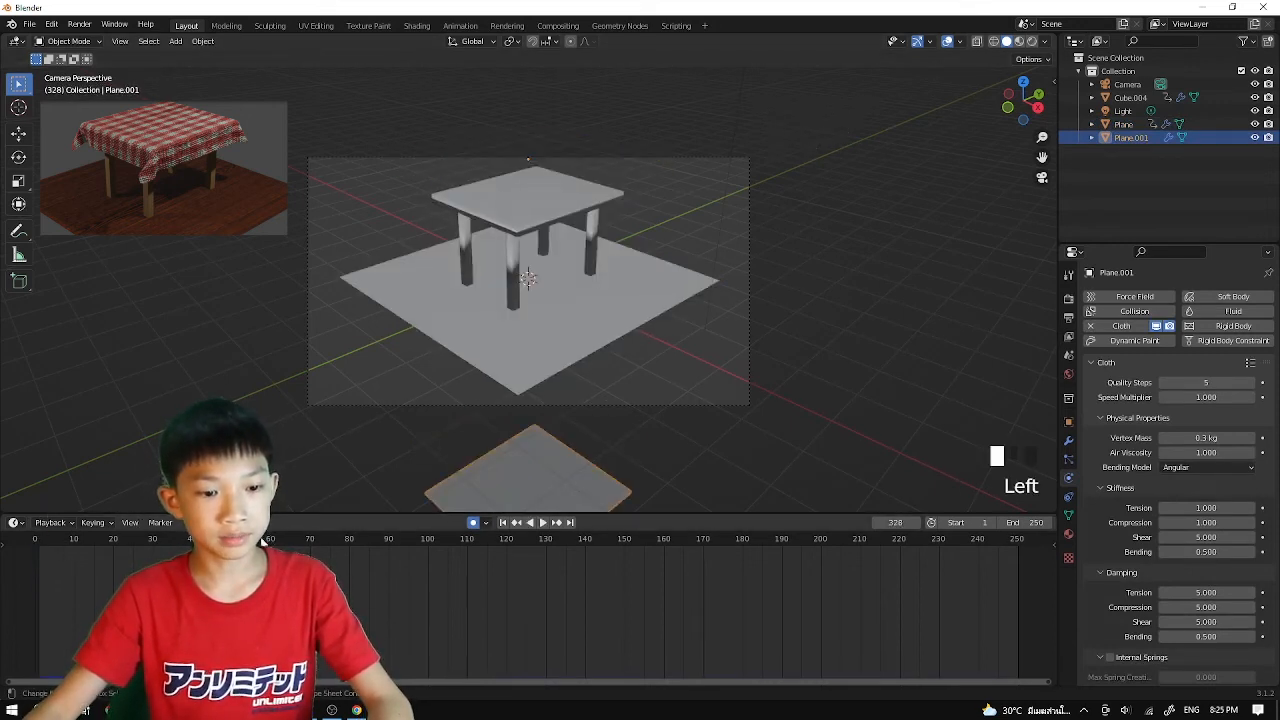
drag(262, 541, 35, 536)
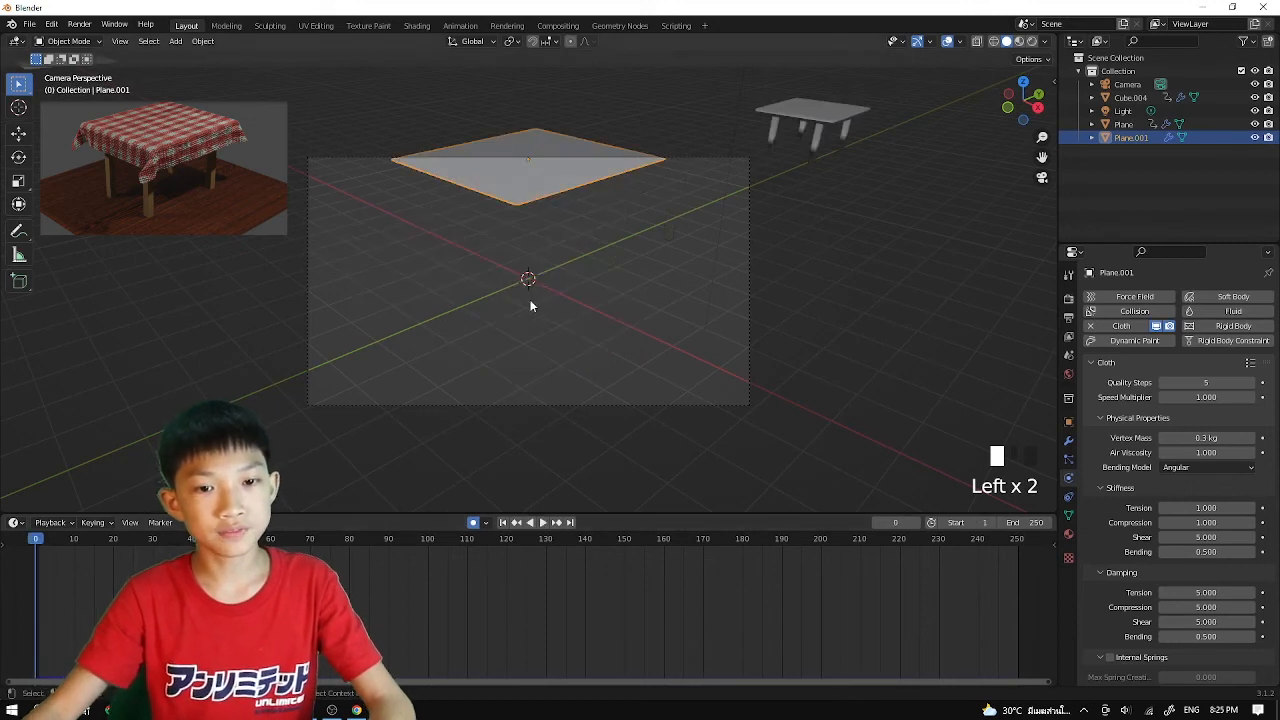
key(g)
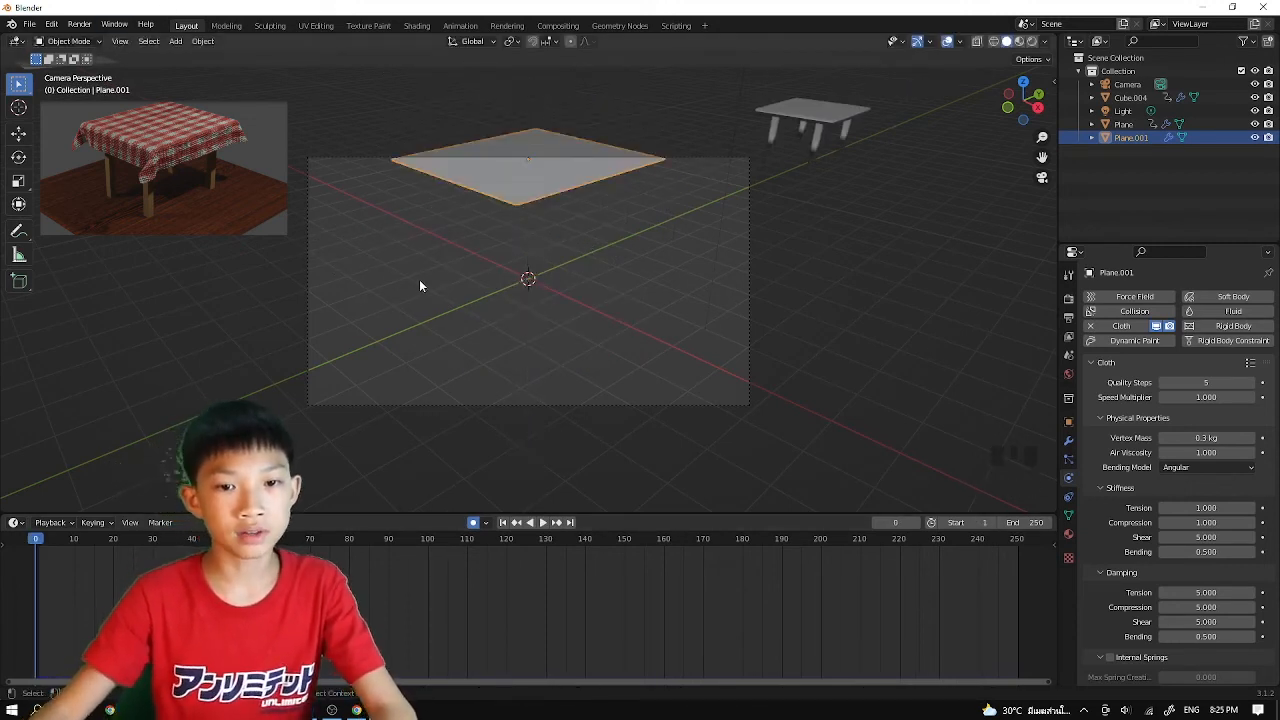
scroll(520, 212, up, 2)
scroll(526, 221, down, 1)
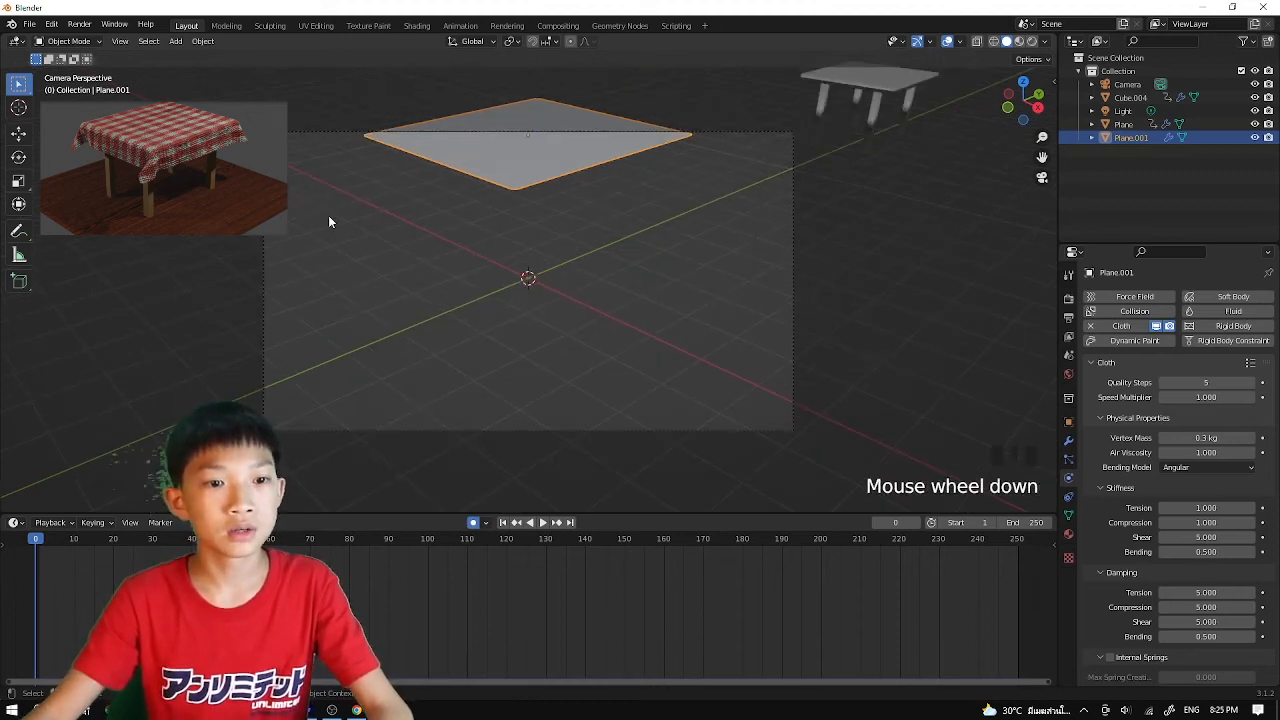
scroll(552, 308, down, 3)
key(g)
key(z)
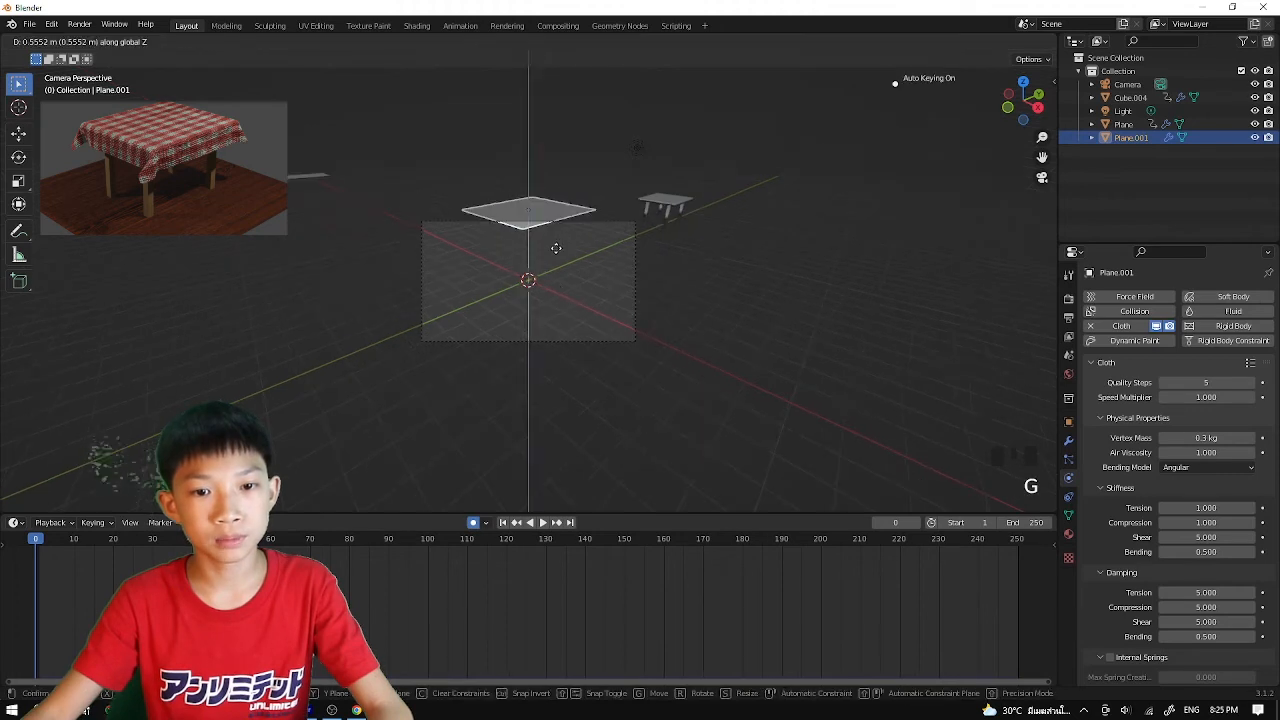
scroll(552, 238, up, 5)
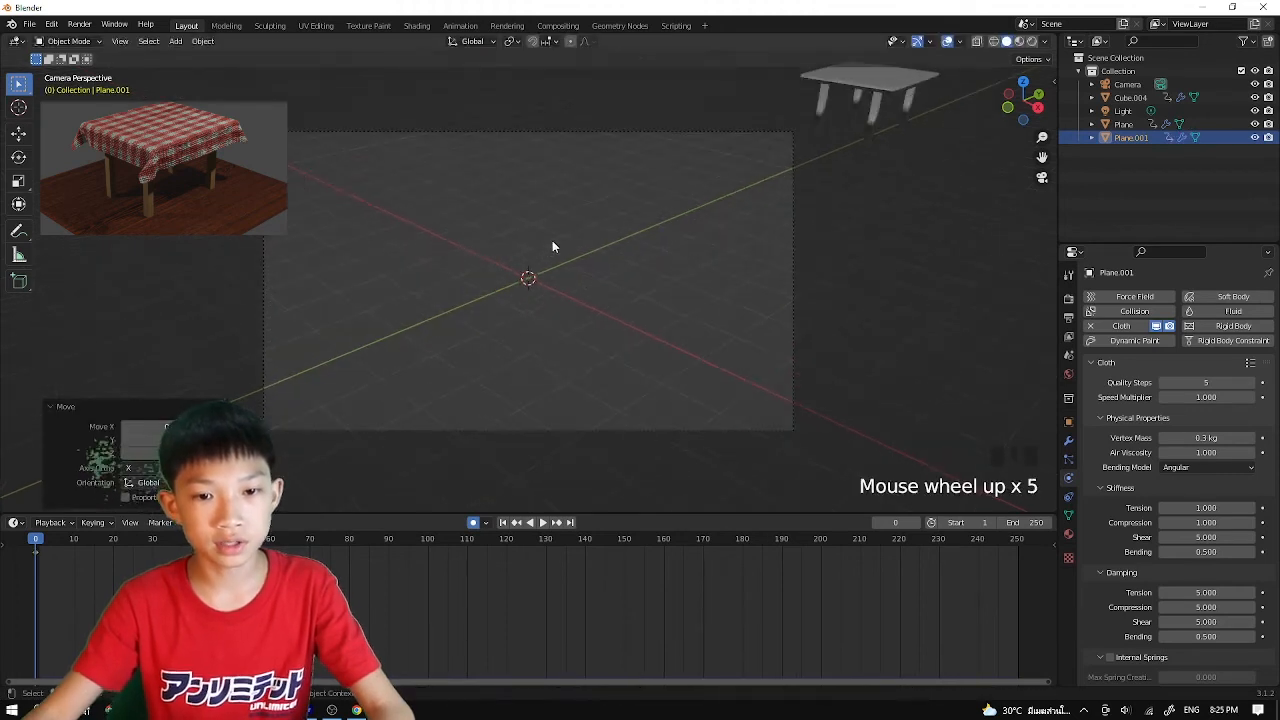
click(548, 250)
Play the simulation and inspect around frame 50 how the raised cloth lands relative to the table
key(space)
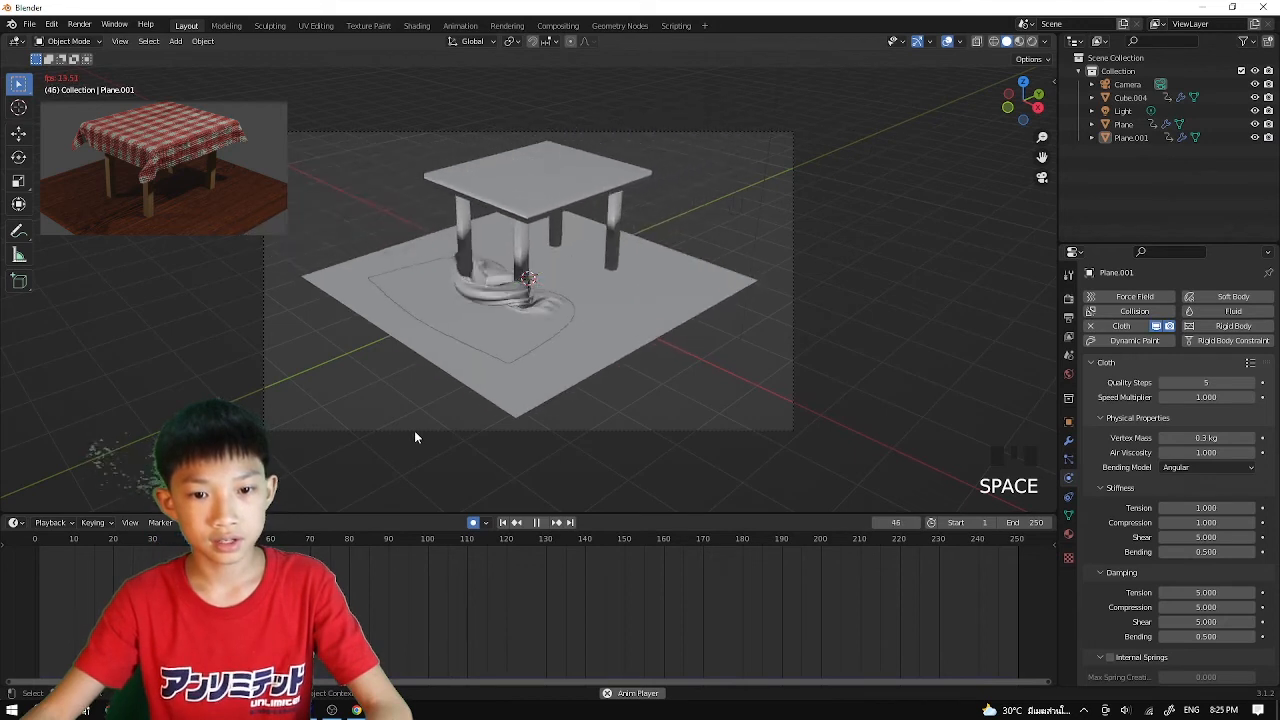
key(space)
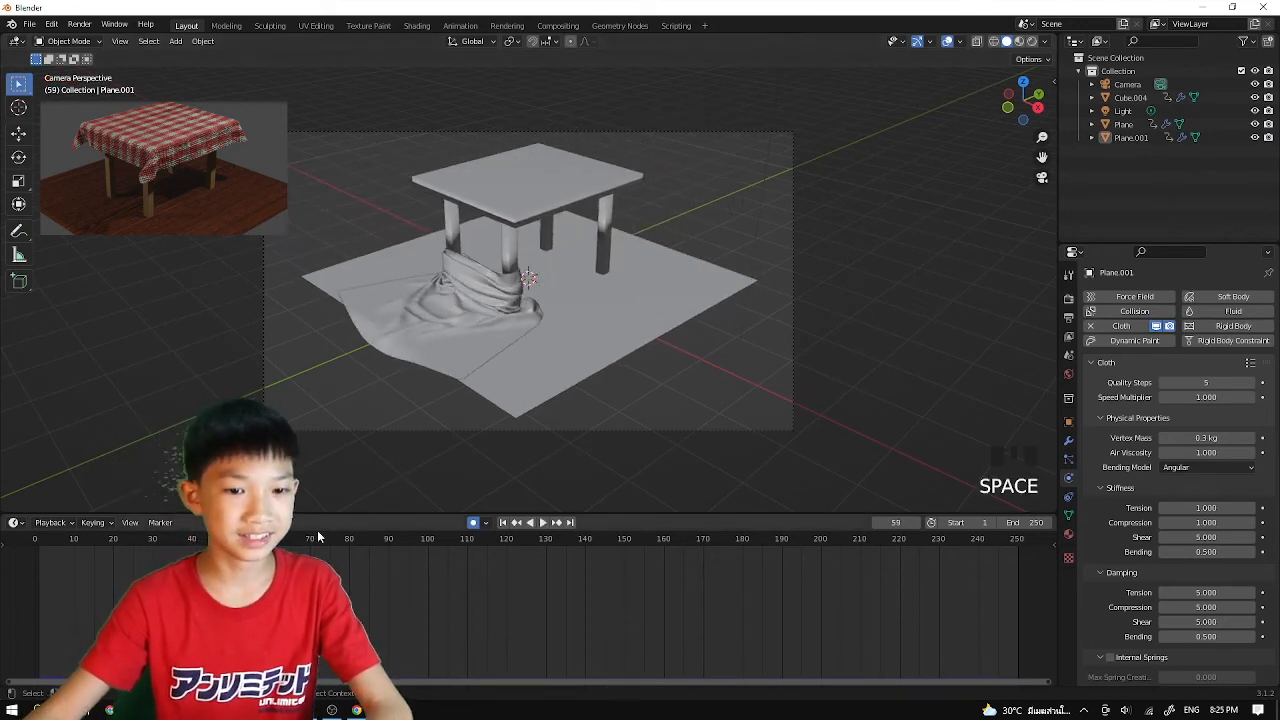
key(shift+Left)
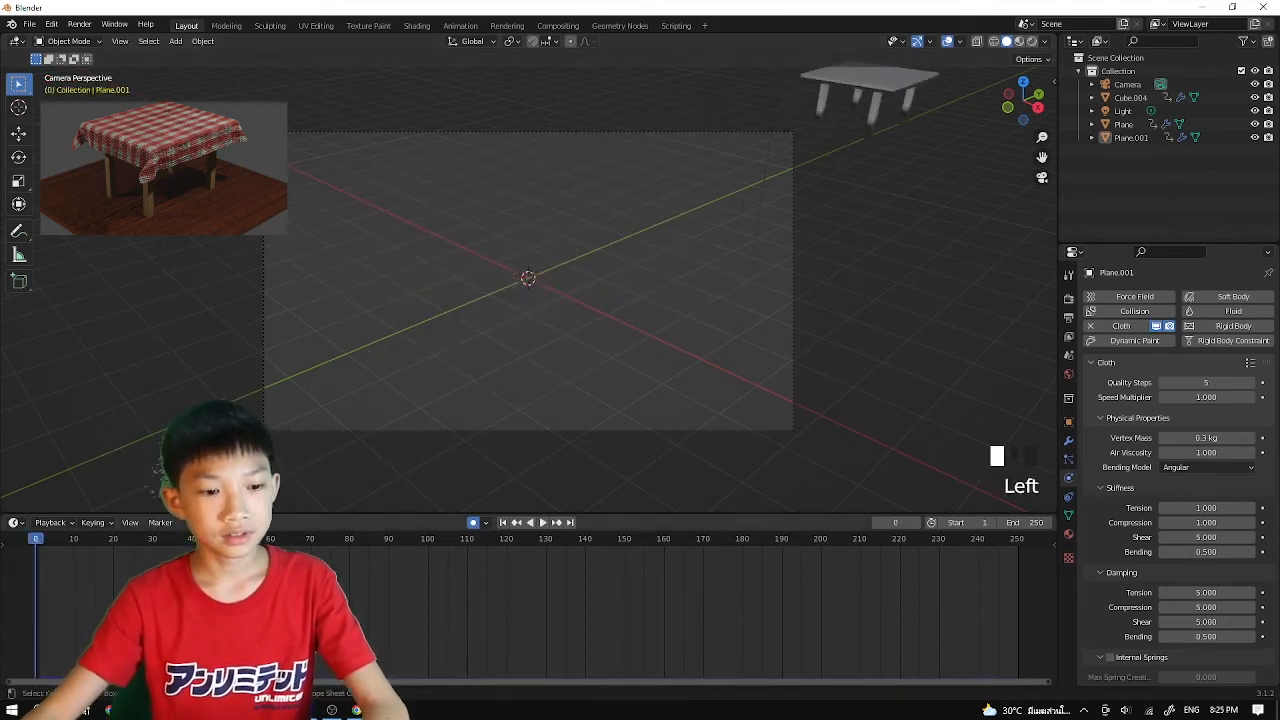
click(231, 540)
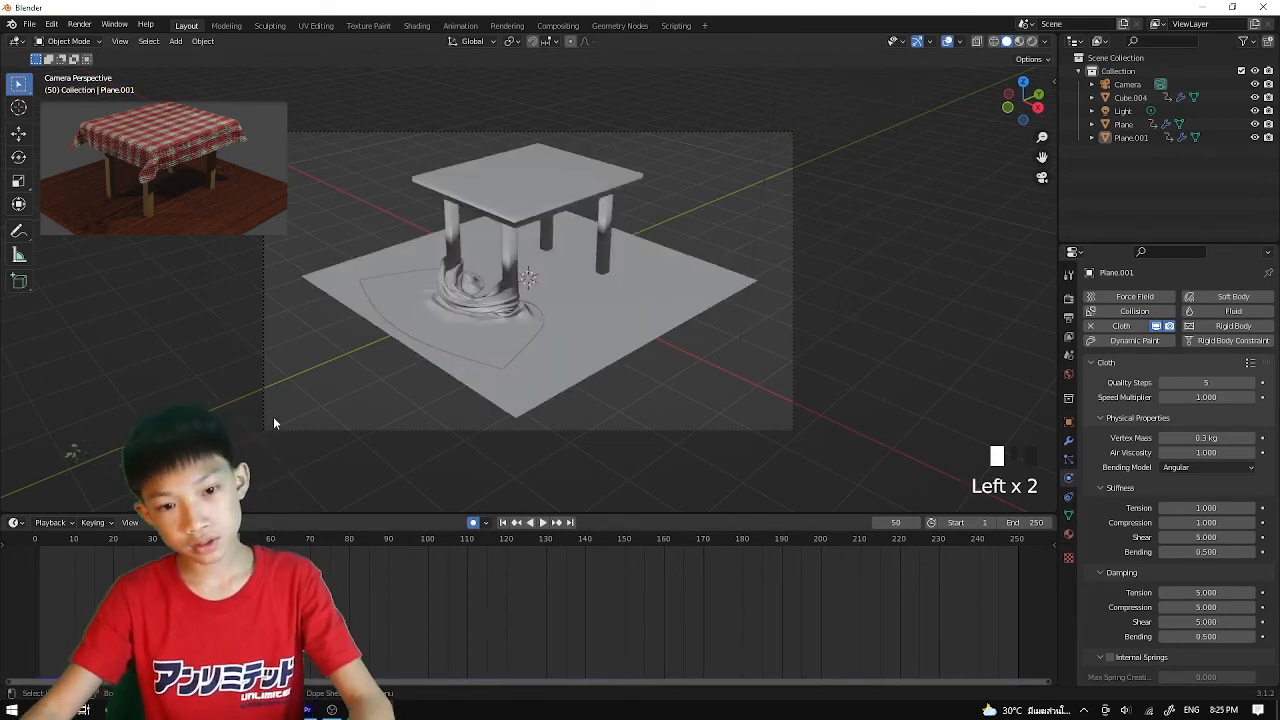
scroll(285, 260, down, 3)
scroll(285, 260, up, 4)
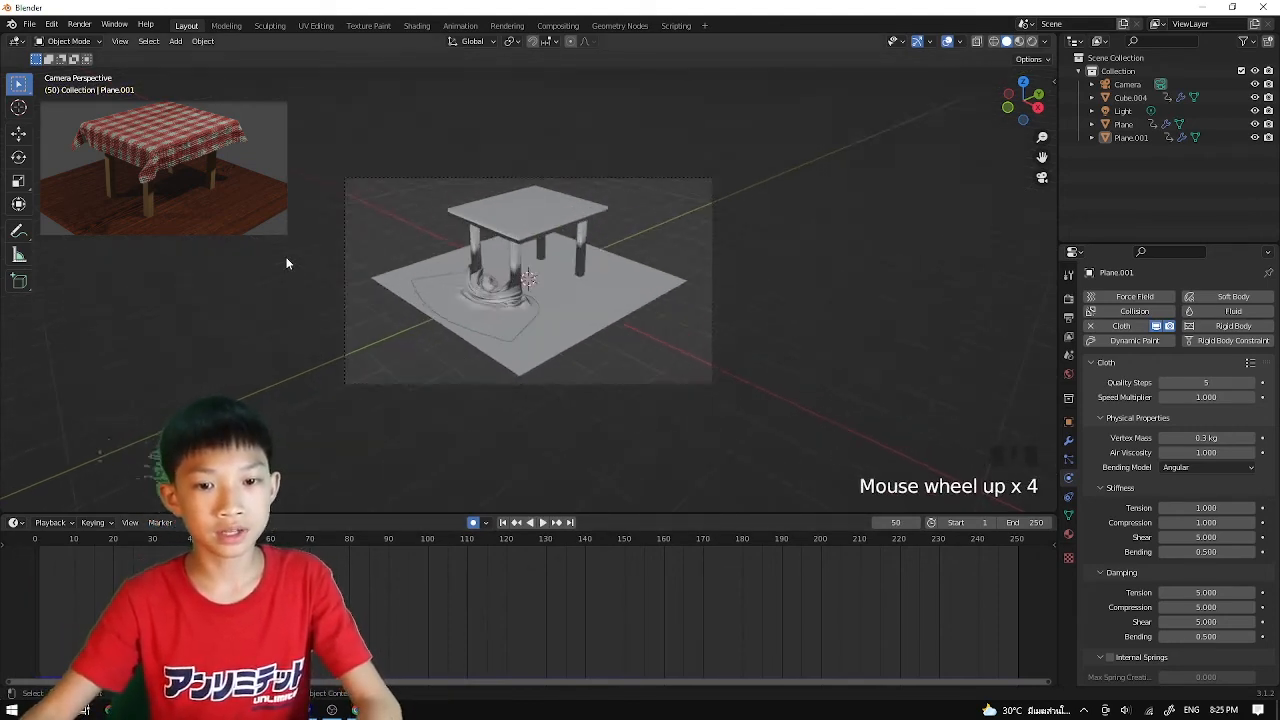
Return the timeline to frame 1 and select the raised cloth plane
mouse_move(38, 541)
mouse_down()
mouse_move(122, 545)
mouse_move(39, 549)
mouse_up()
click(513, 57)
scroll(512, 80, down, 2)
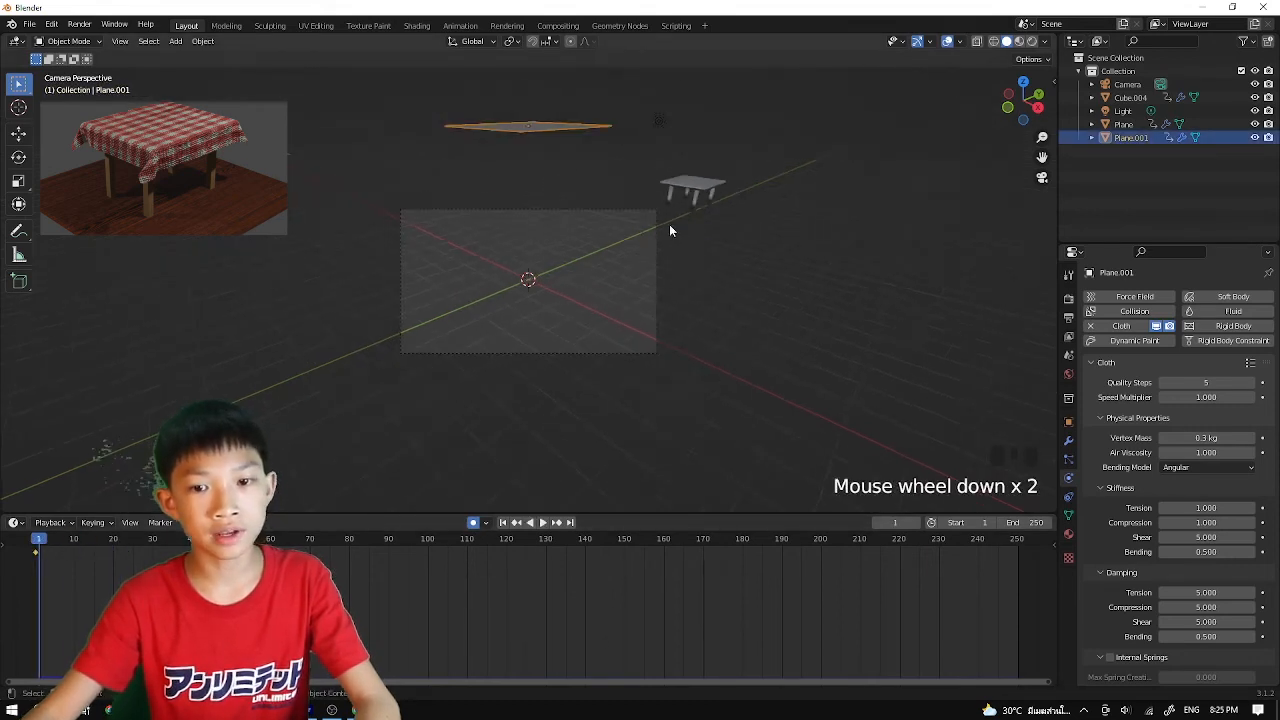
scroll(897, 428, up, 5)
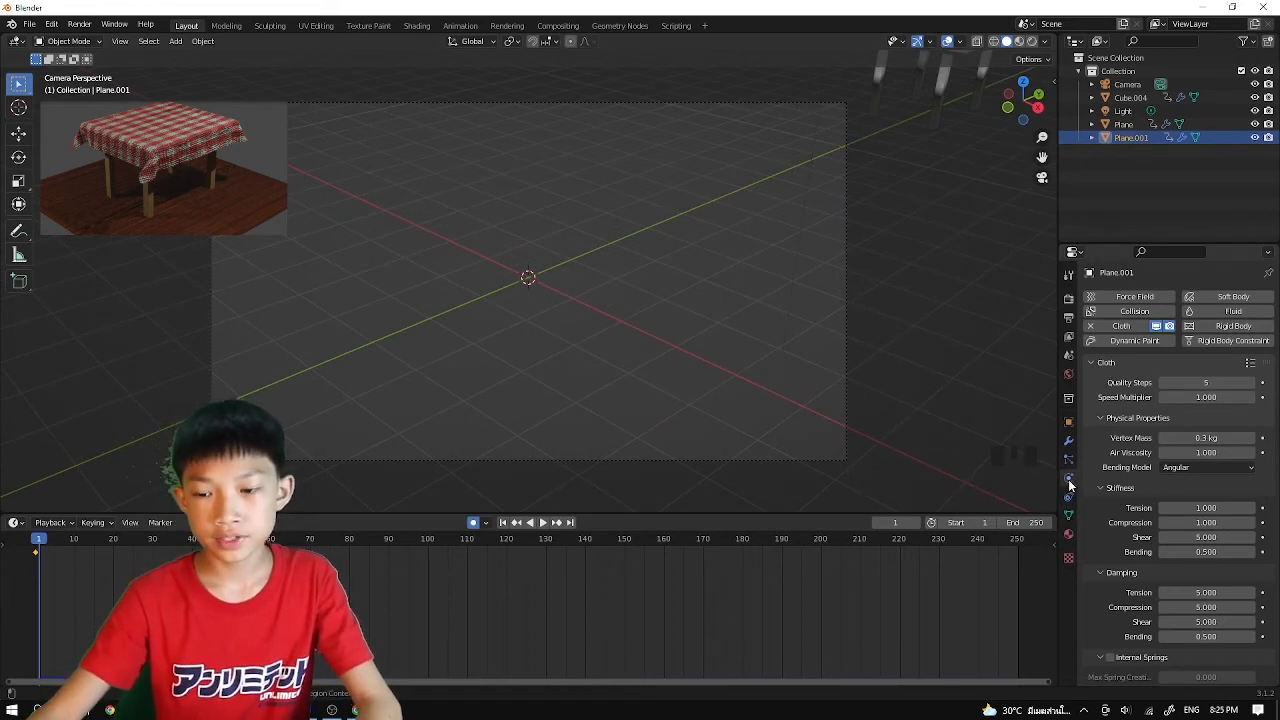
Collapse the cloth's Physical Properties, Object Collisions, Self Collisions and Collisions settings
click(1099, 366)
click(1099, 366)
click(1096, 418)
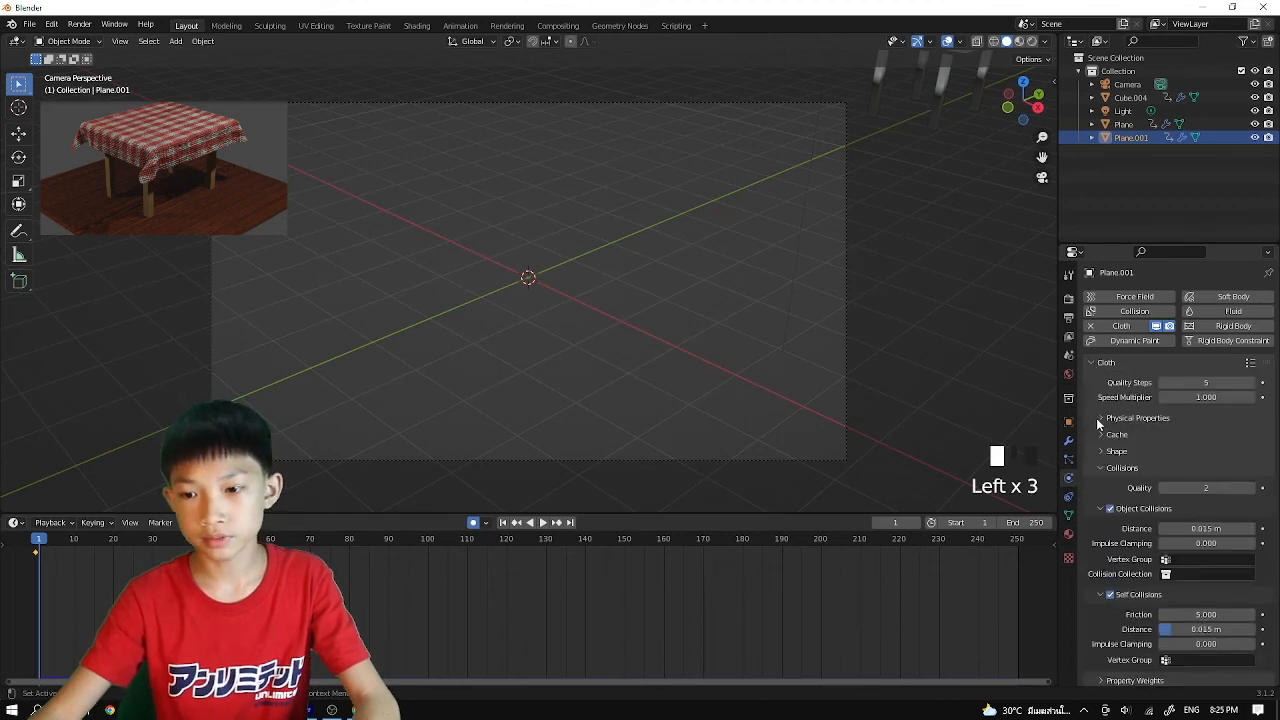
click(1101, 508)
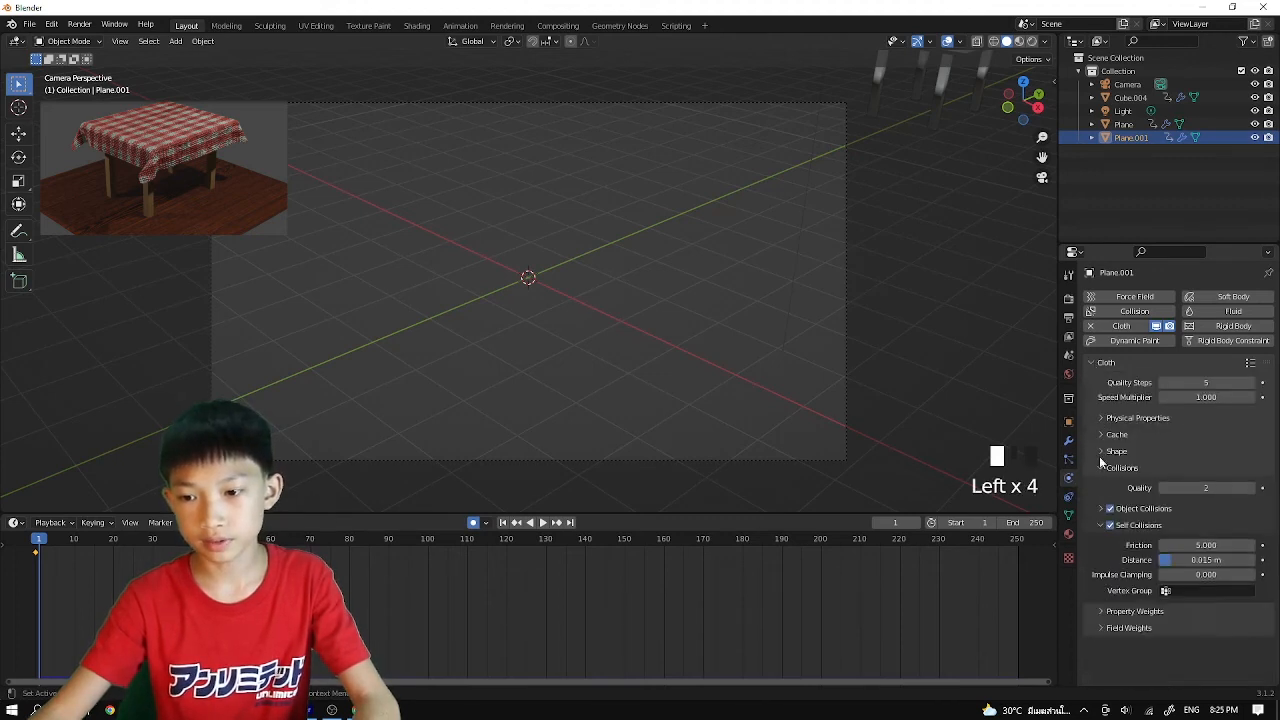
click(1101, 525)
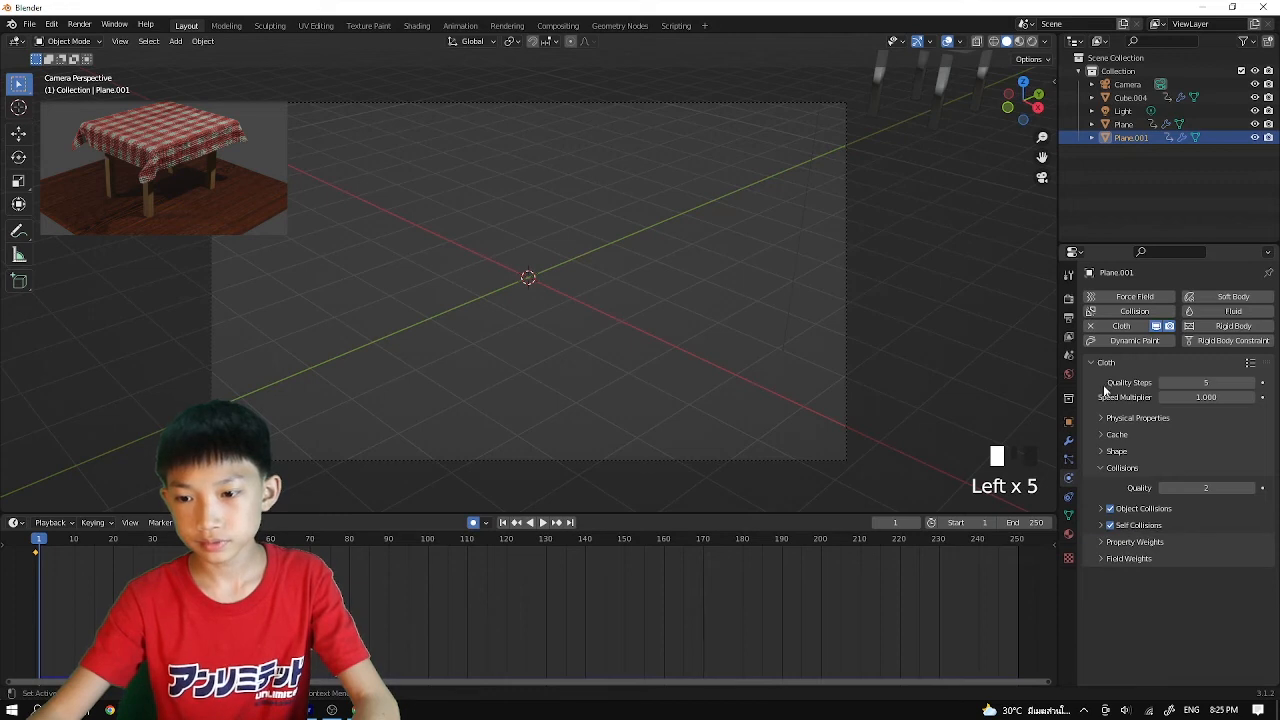
click(1103, 468)
click(1096, 364)
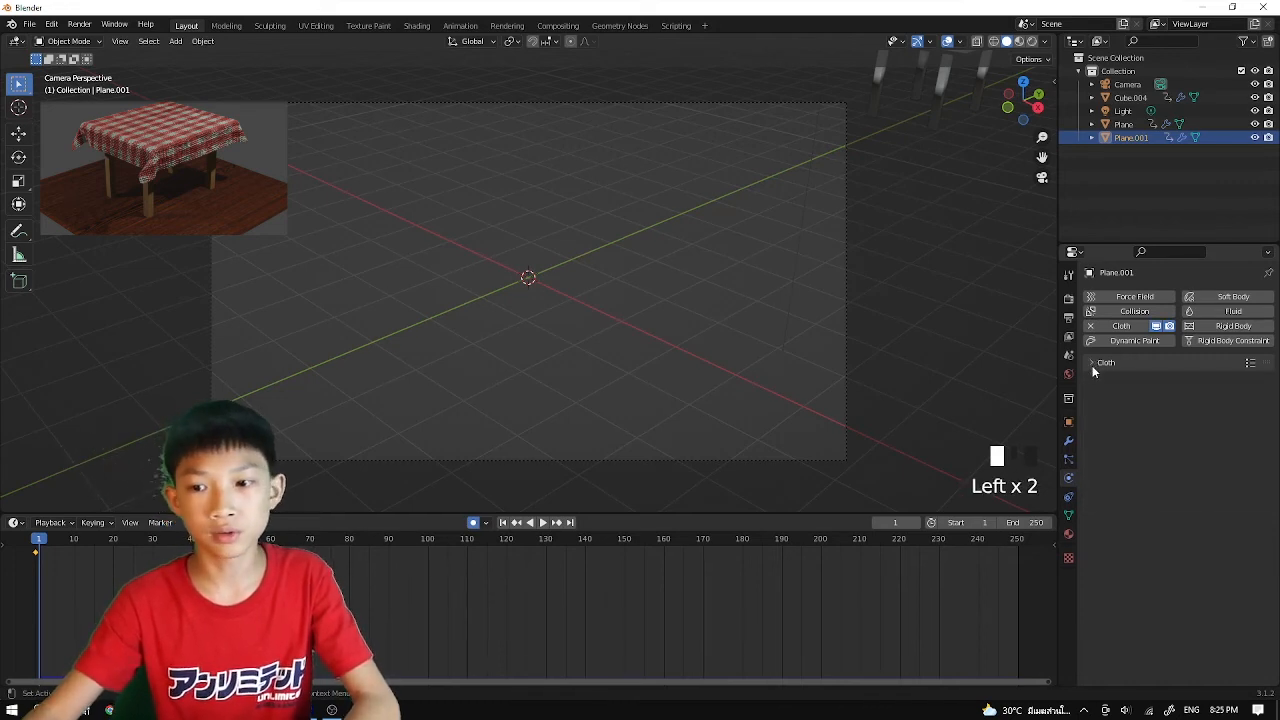
Set the Simulation Start in the cloth's cache settings to frame 50
click(1093, 368)
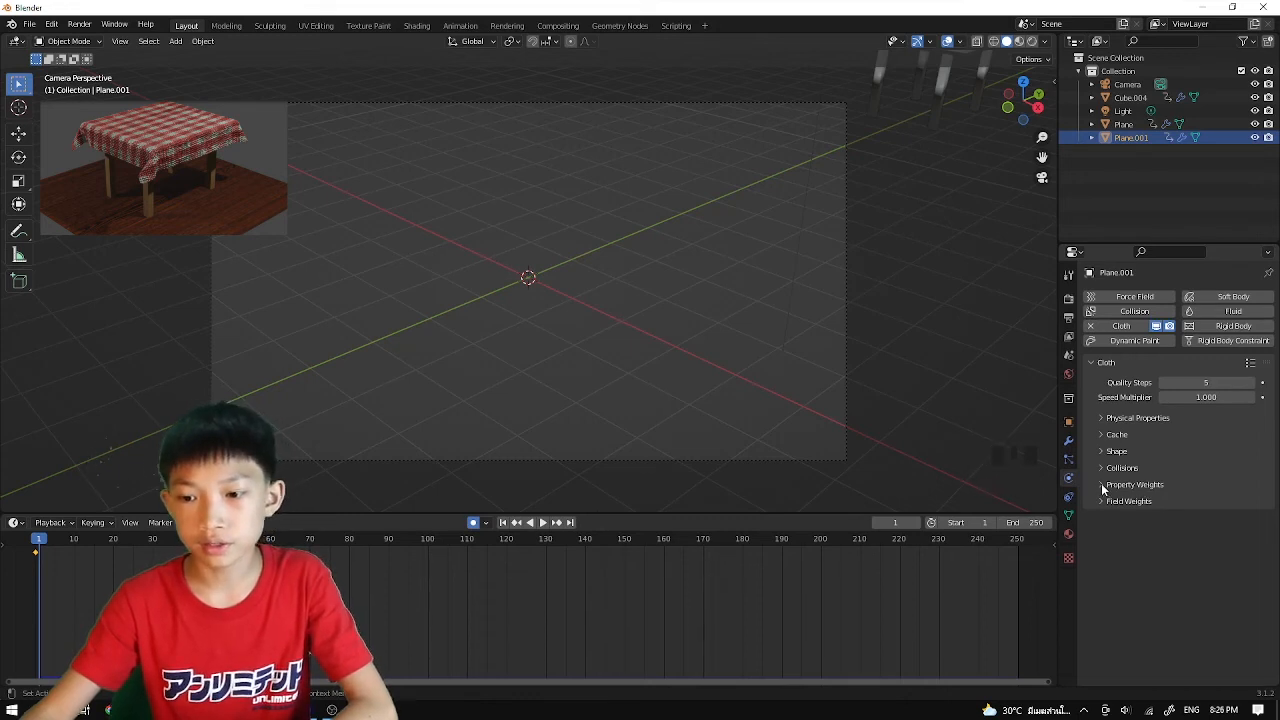
click(1104, 436)
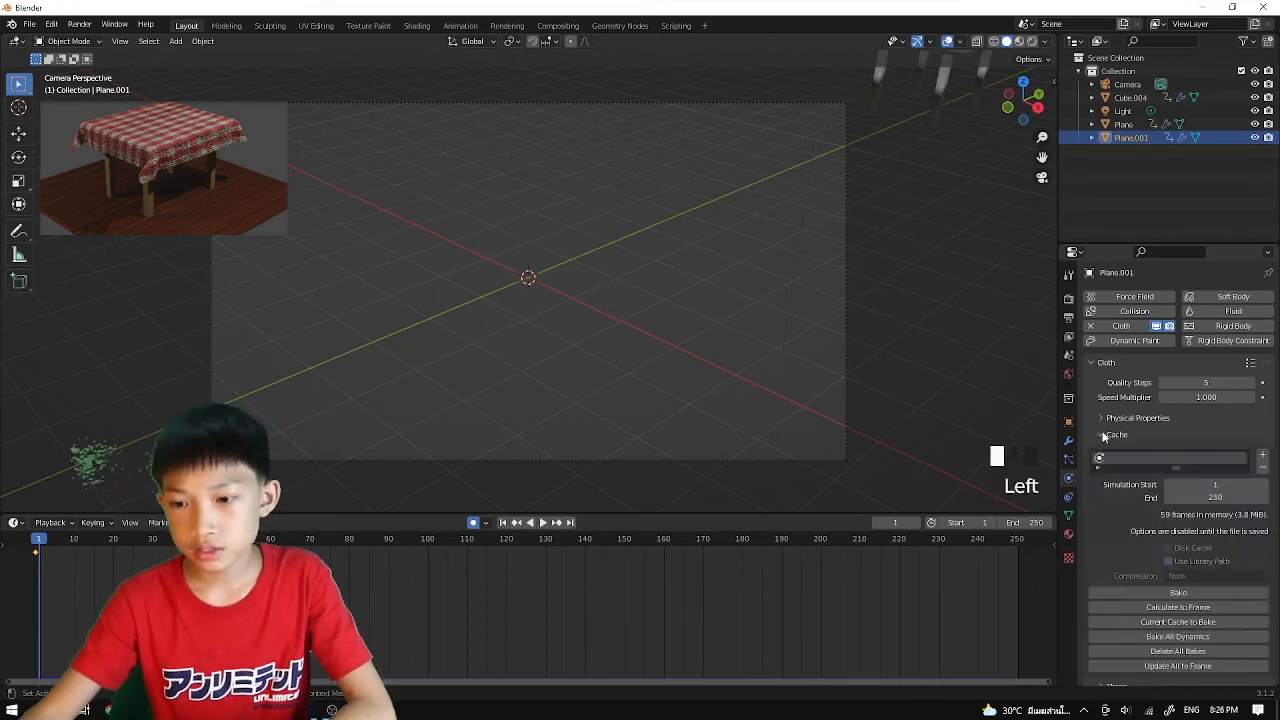
click(1099, 436)
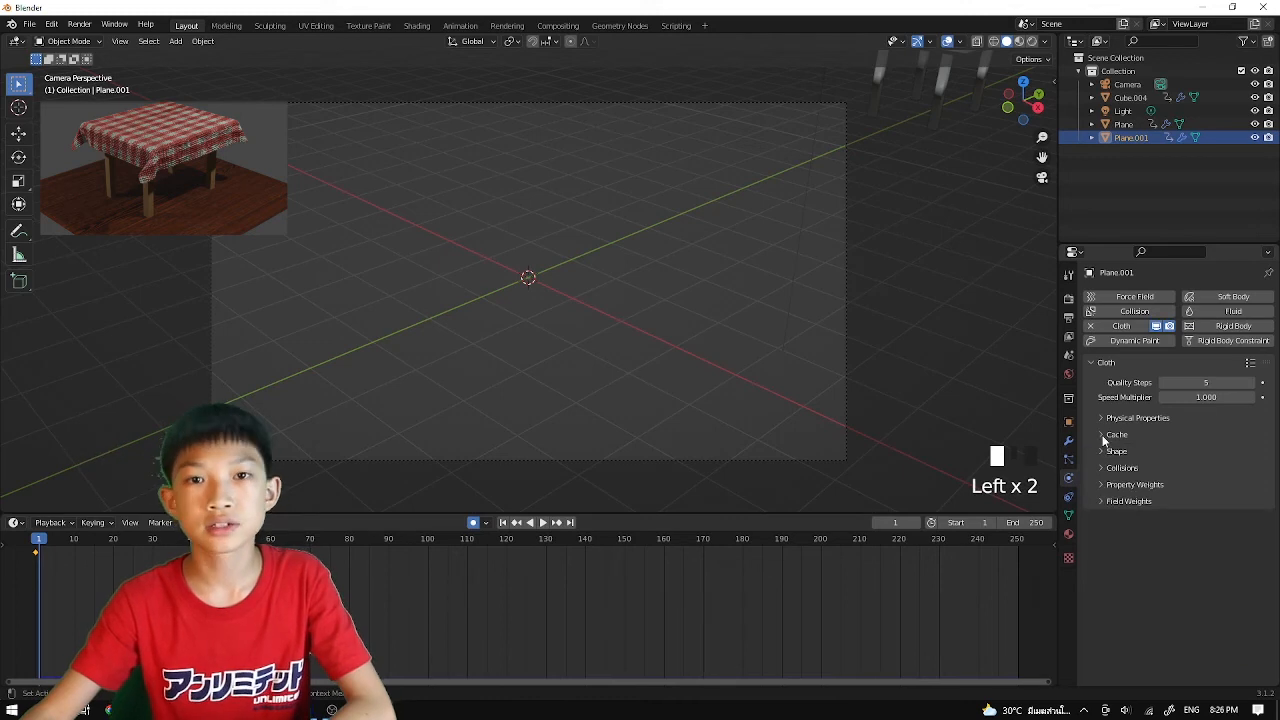
click(1104, 438)
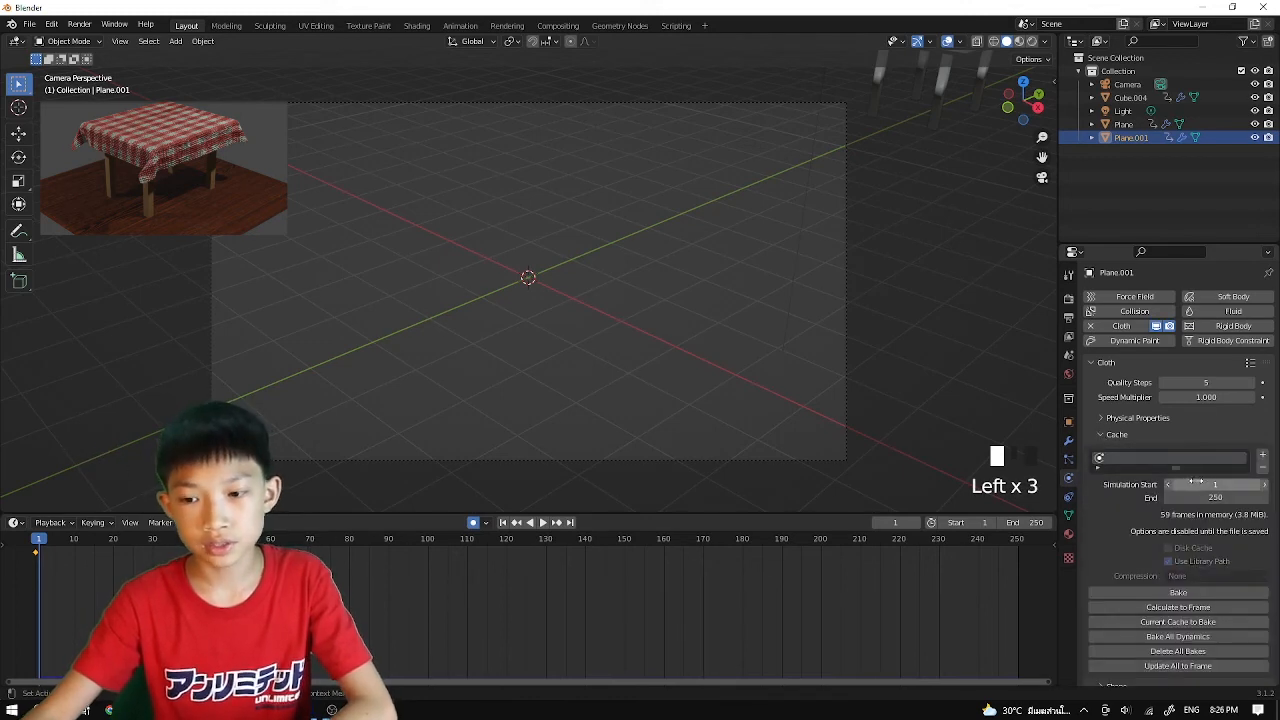
click(1197, 483)
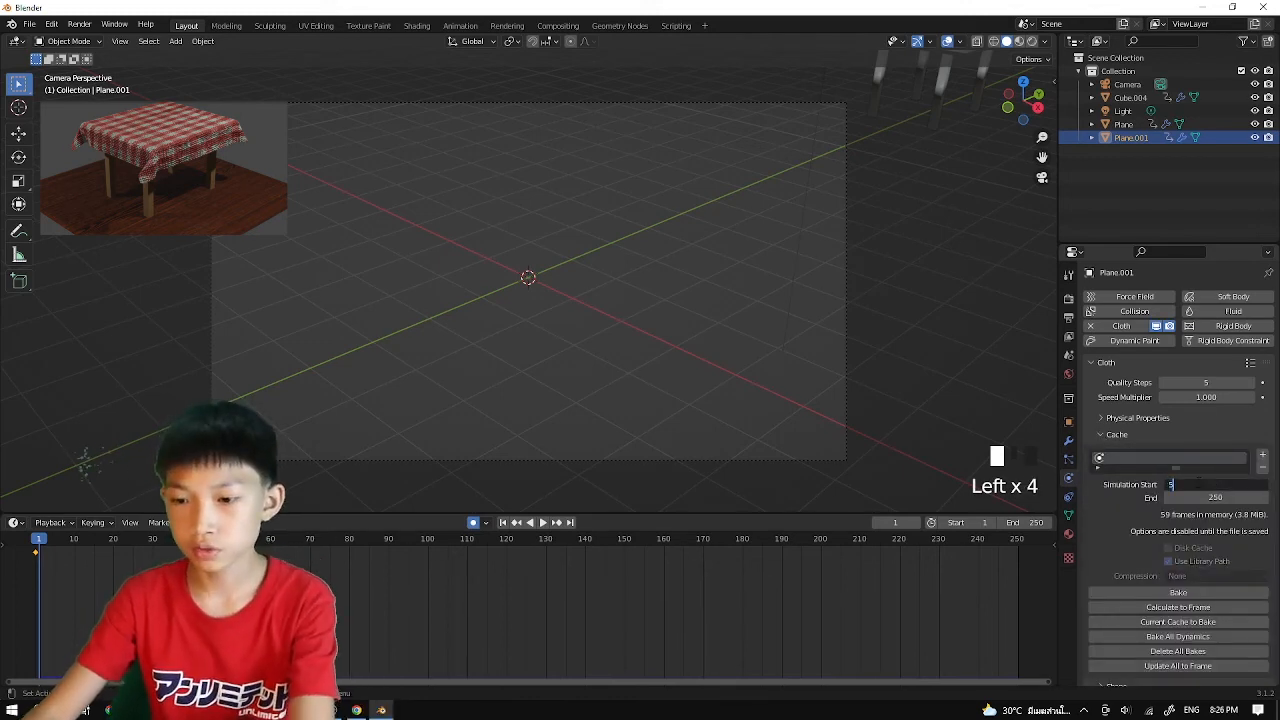
text(50)
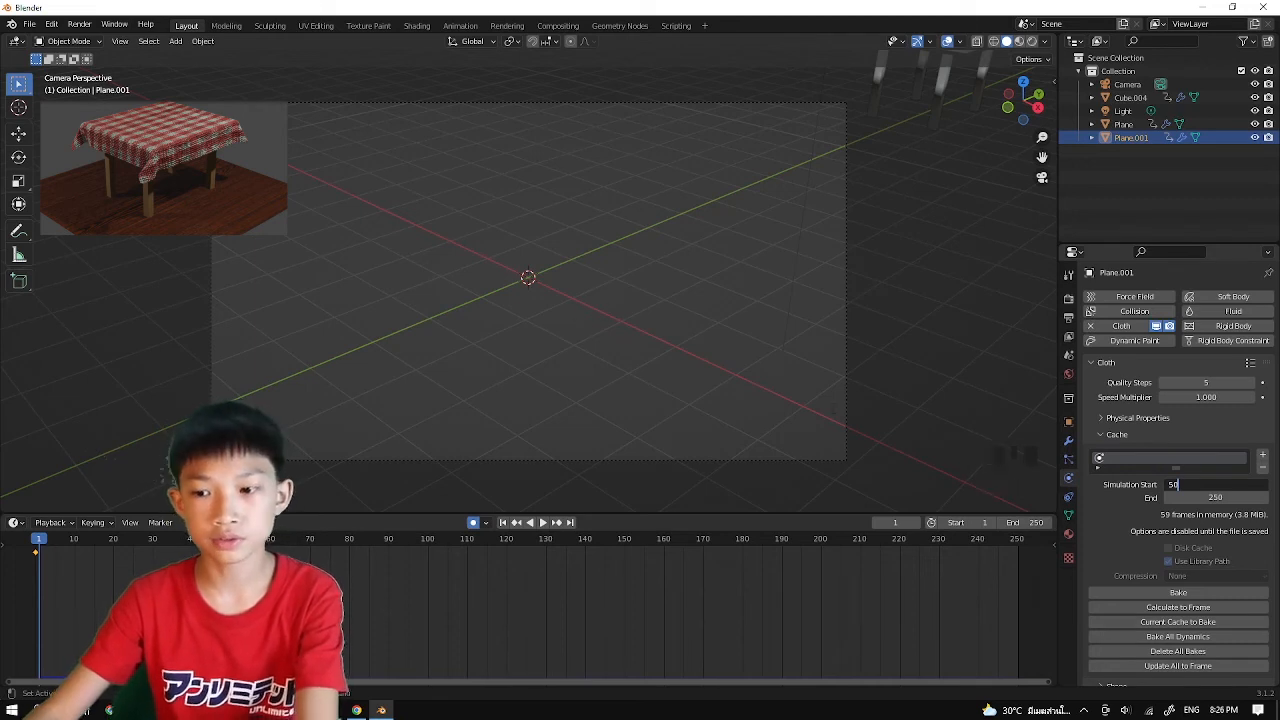
key(Return)
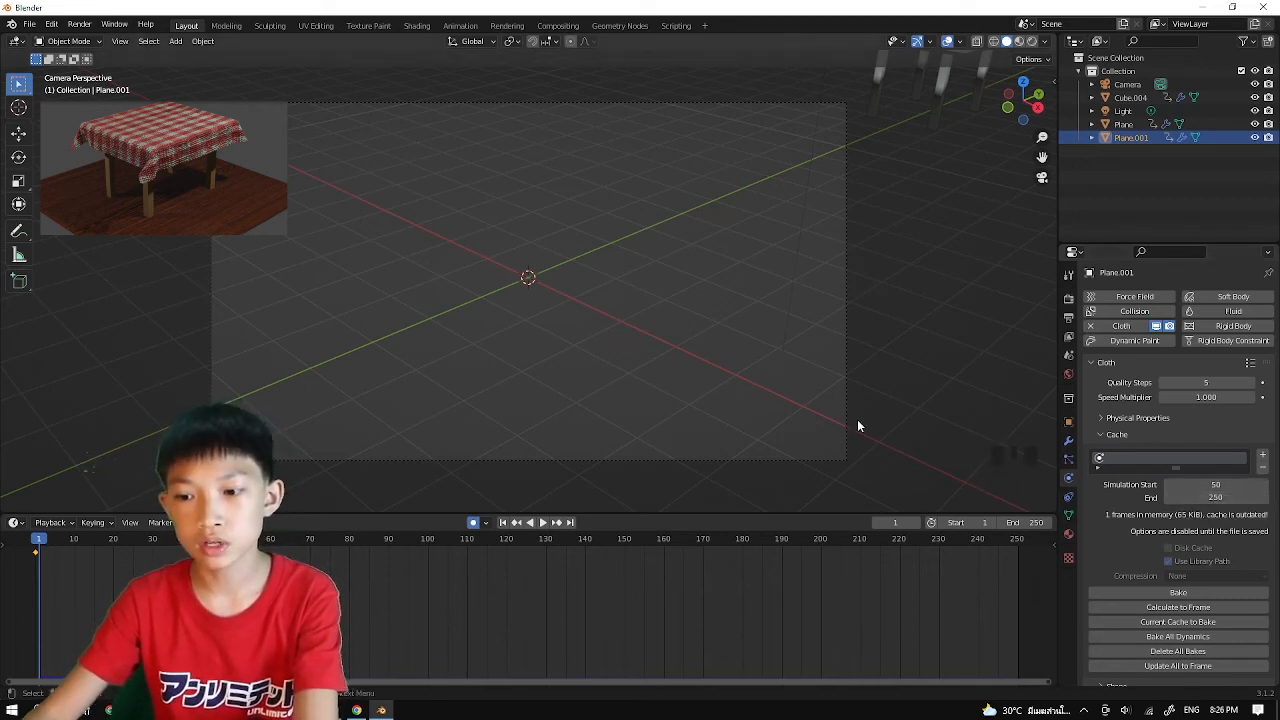
scroll(643, 381, down, 2)
scroll(641, 378, down, 4)
scroll(586, 291, up, 3)
scroll(590, 292, down, 2)
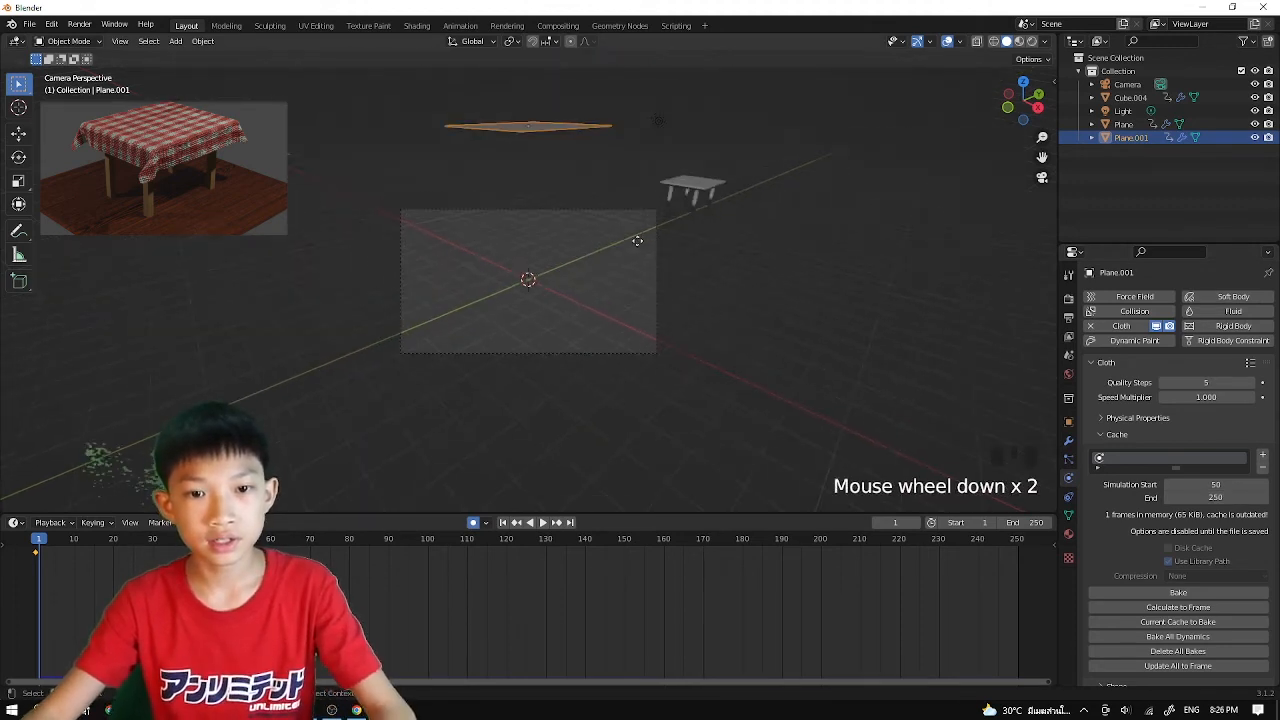
Lower the raised cloth plane along the Z axis by about 1.72 m
key(g)
key(z)
click(651, 291)
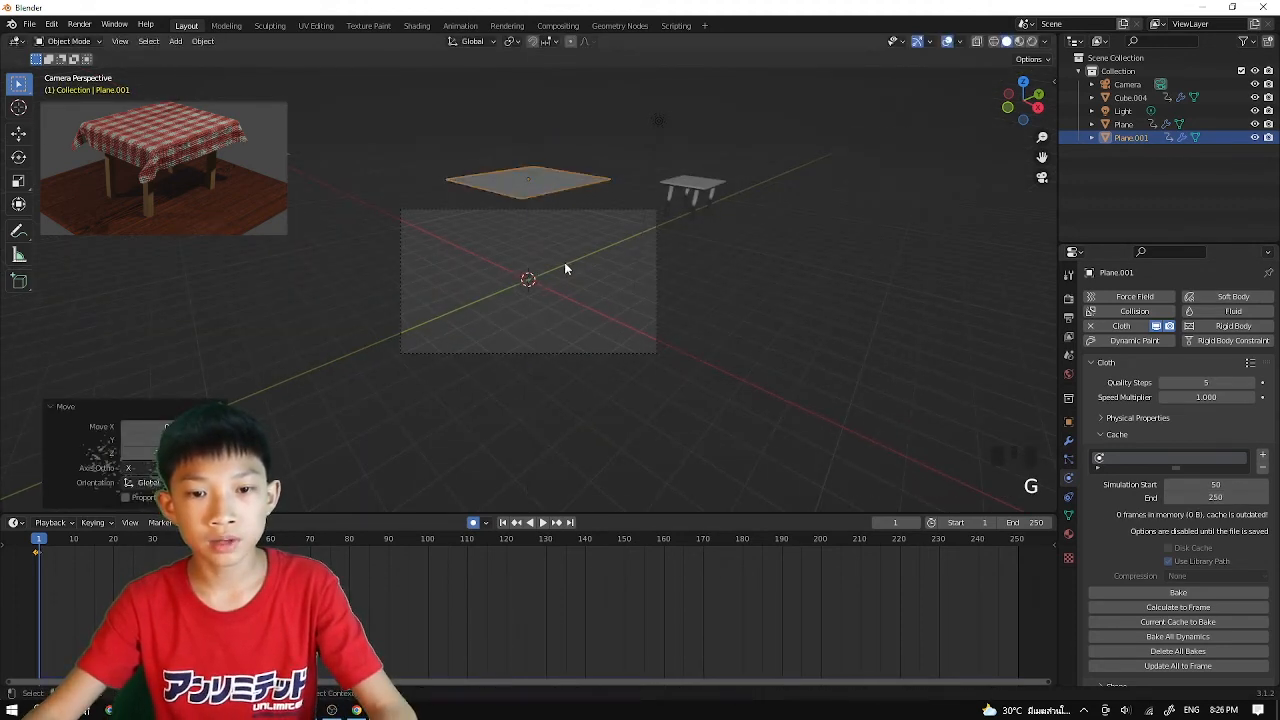
Turn off auto keying and delete the cloth plane's keyframe at the start of the timeline
scroll(564, 261, up, 2)
scroll(564, 264, up, 2)
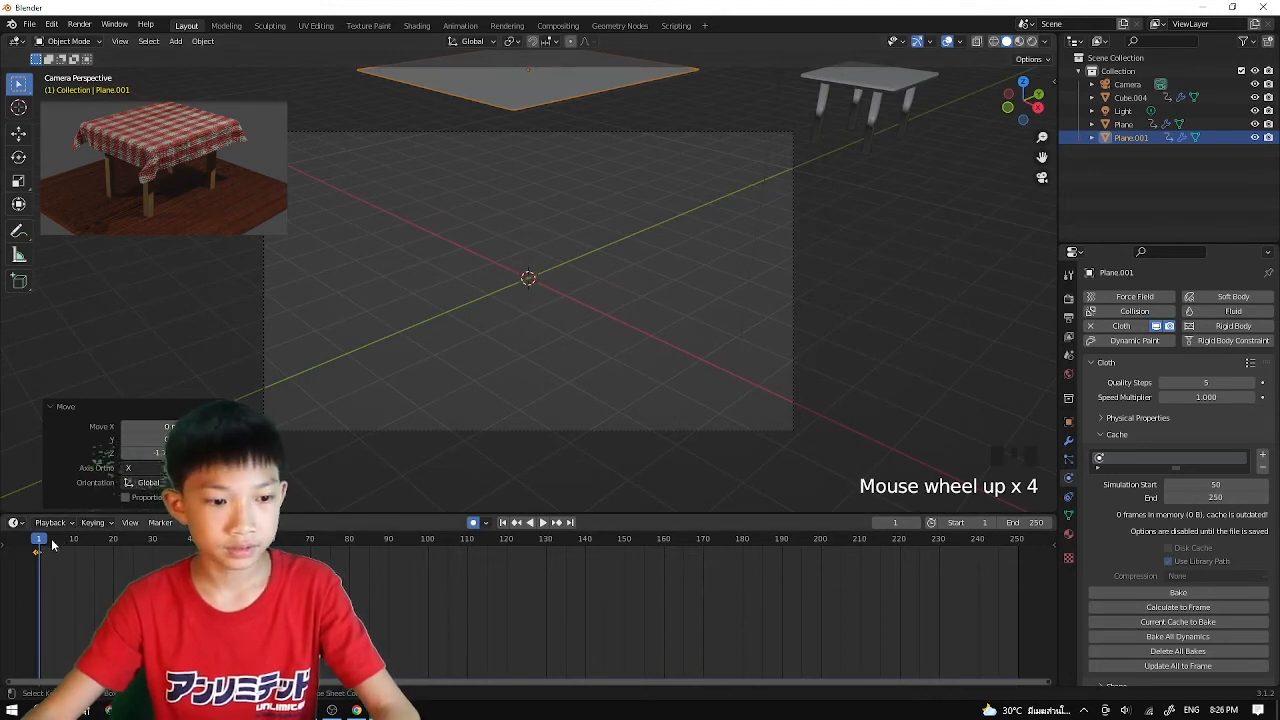
click(473, 522)
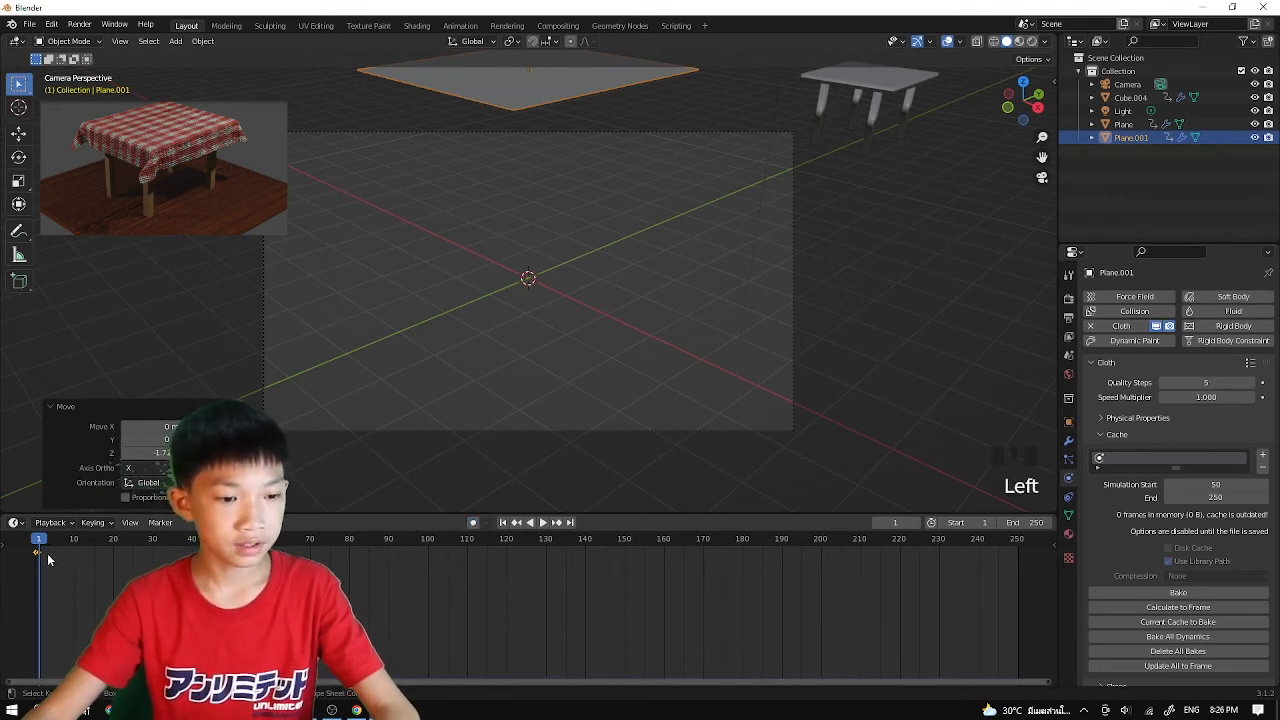
key(Delete)
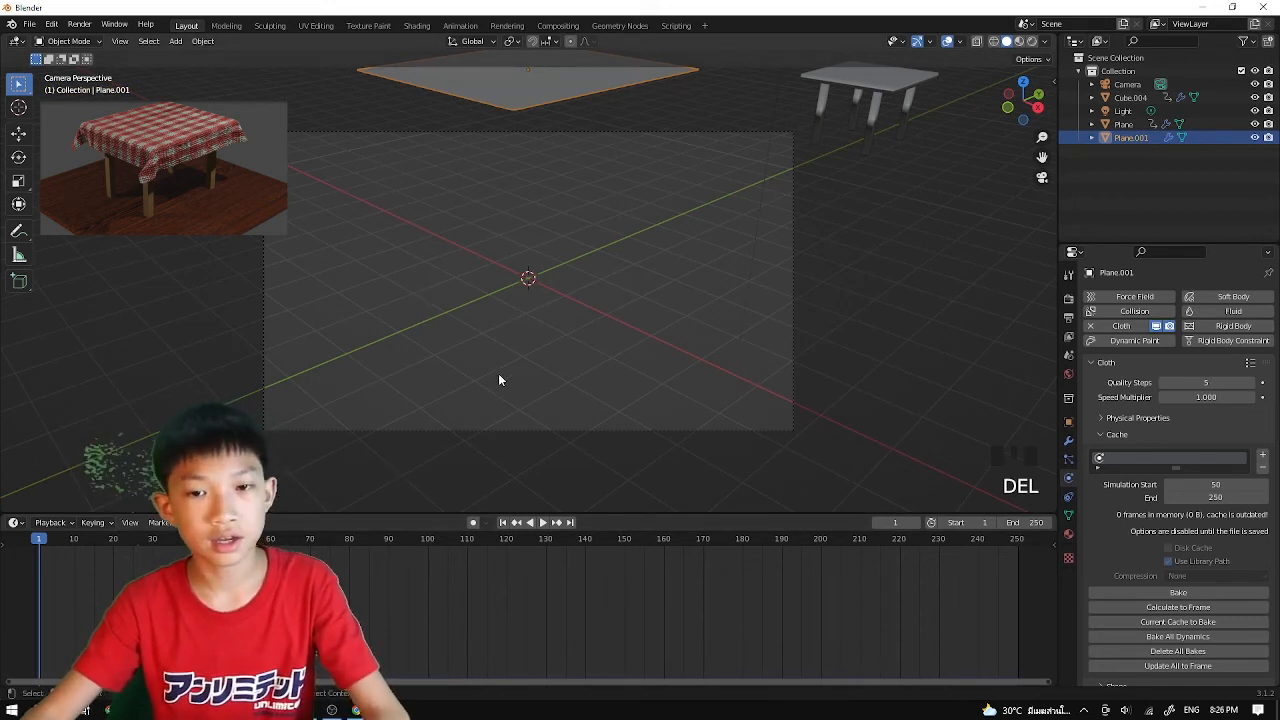
Play the animation twice to check how the cloth drops onto the table, and return the timeline to frame 0
key(space)
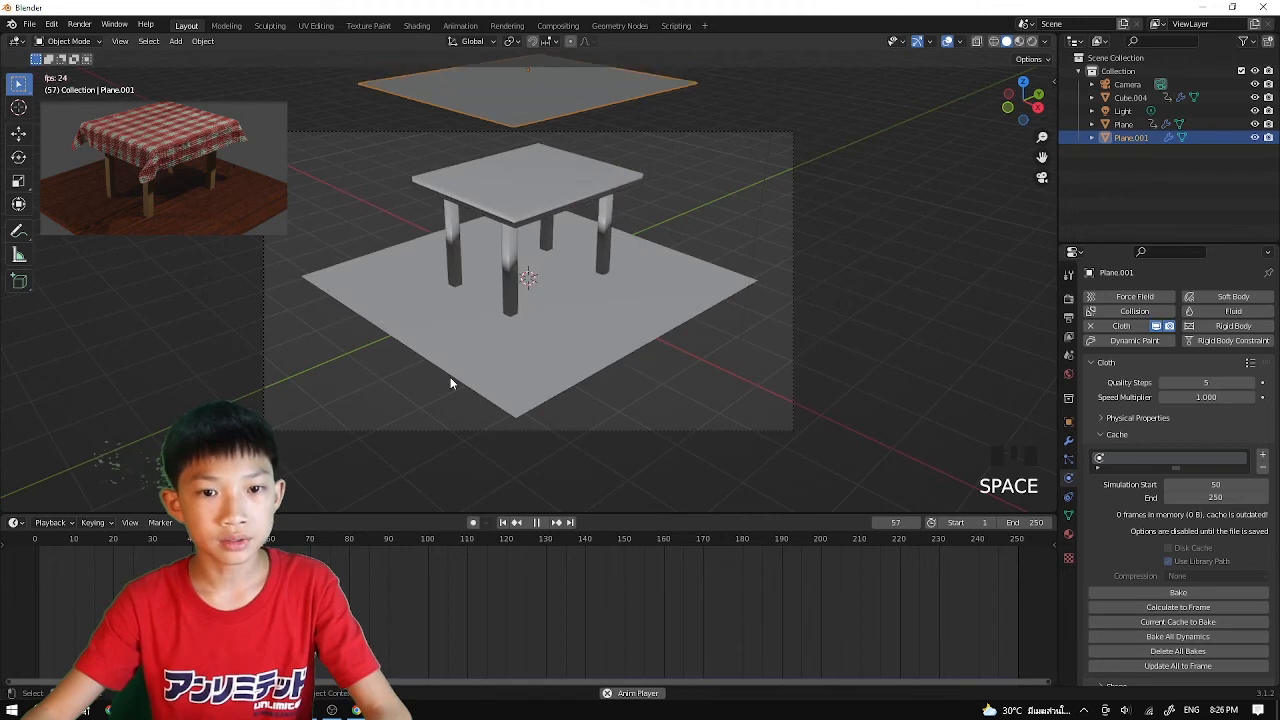
scroll(451, 383, down, 1)
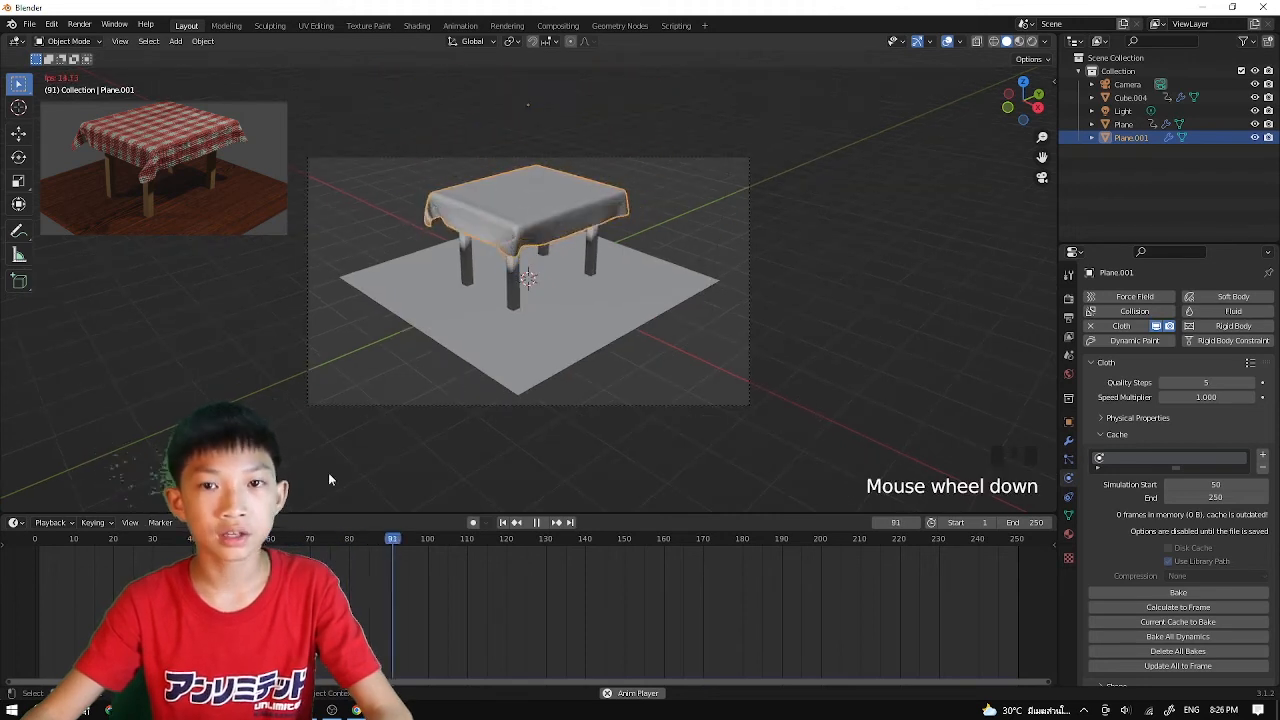
key(space)
key(shift+Left)
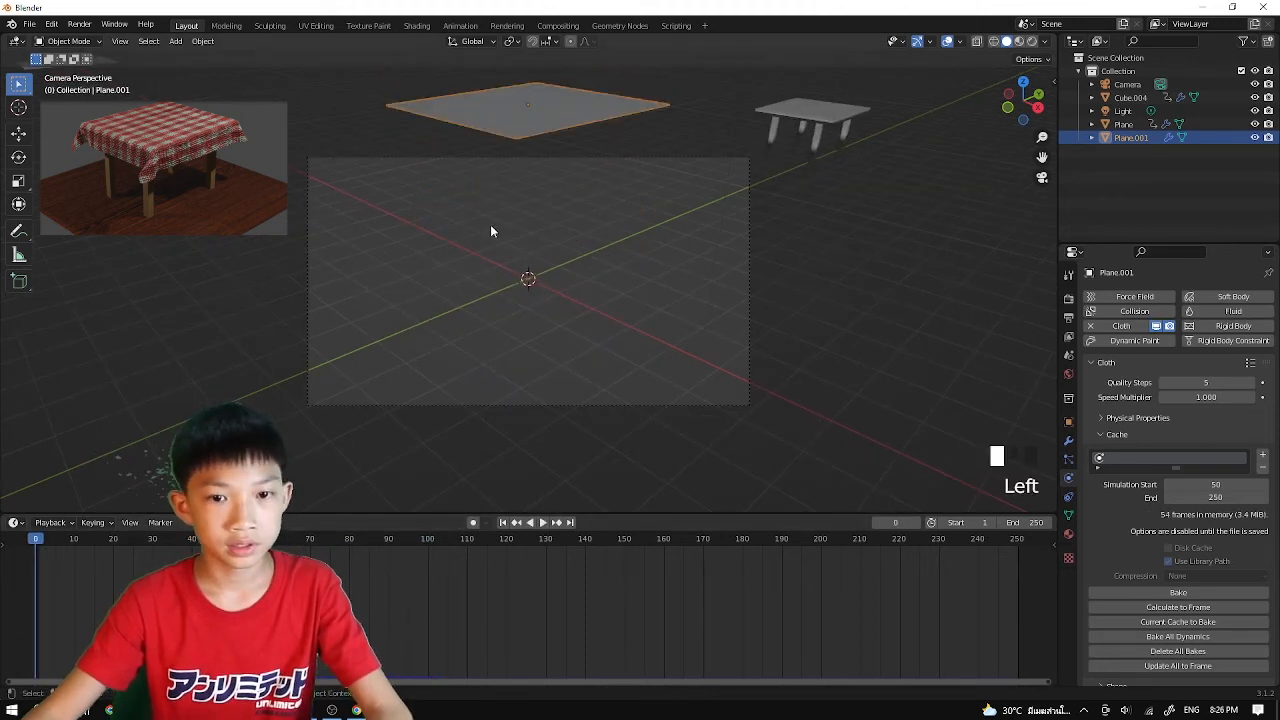
key(space)
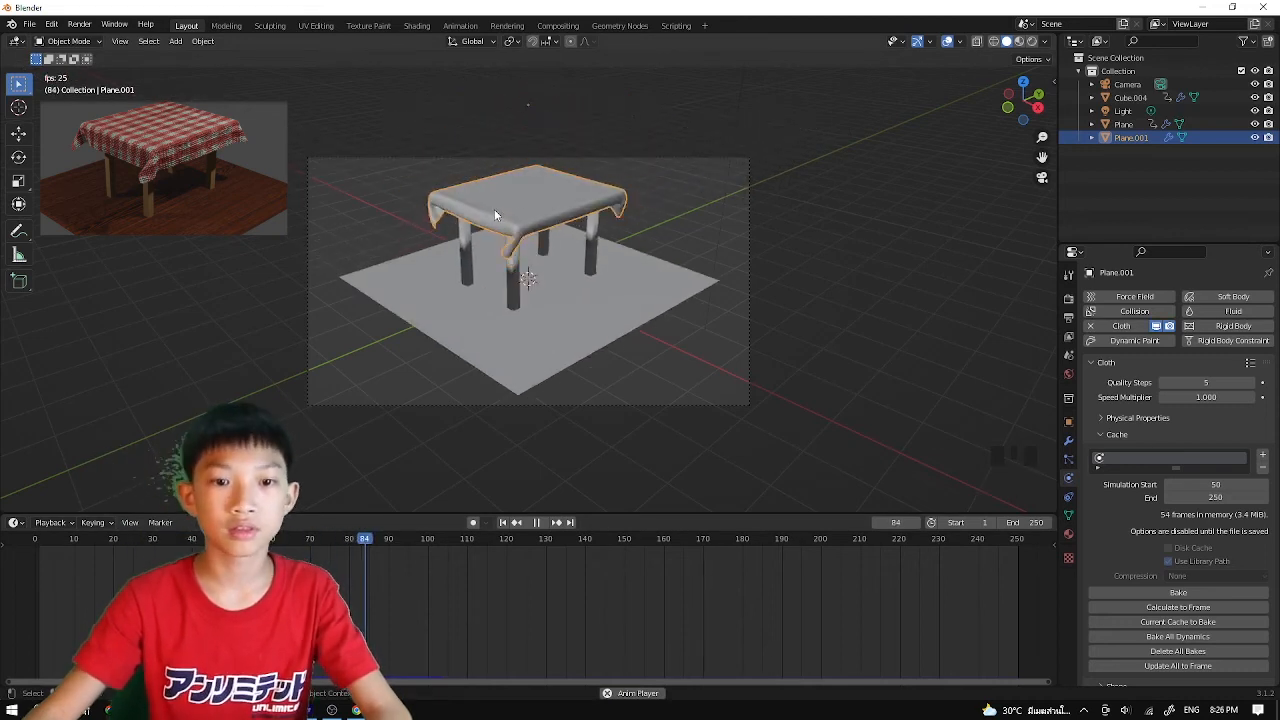
key(space)
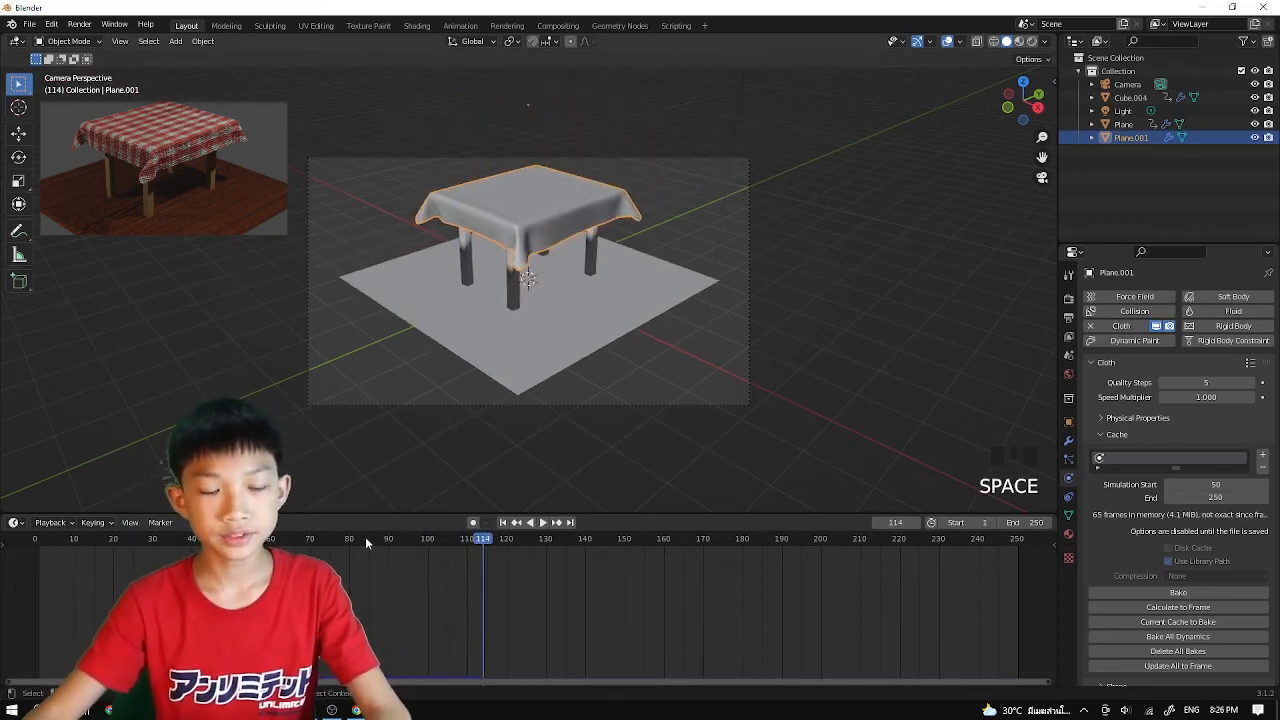
key(Left)
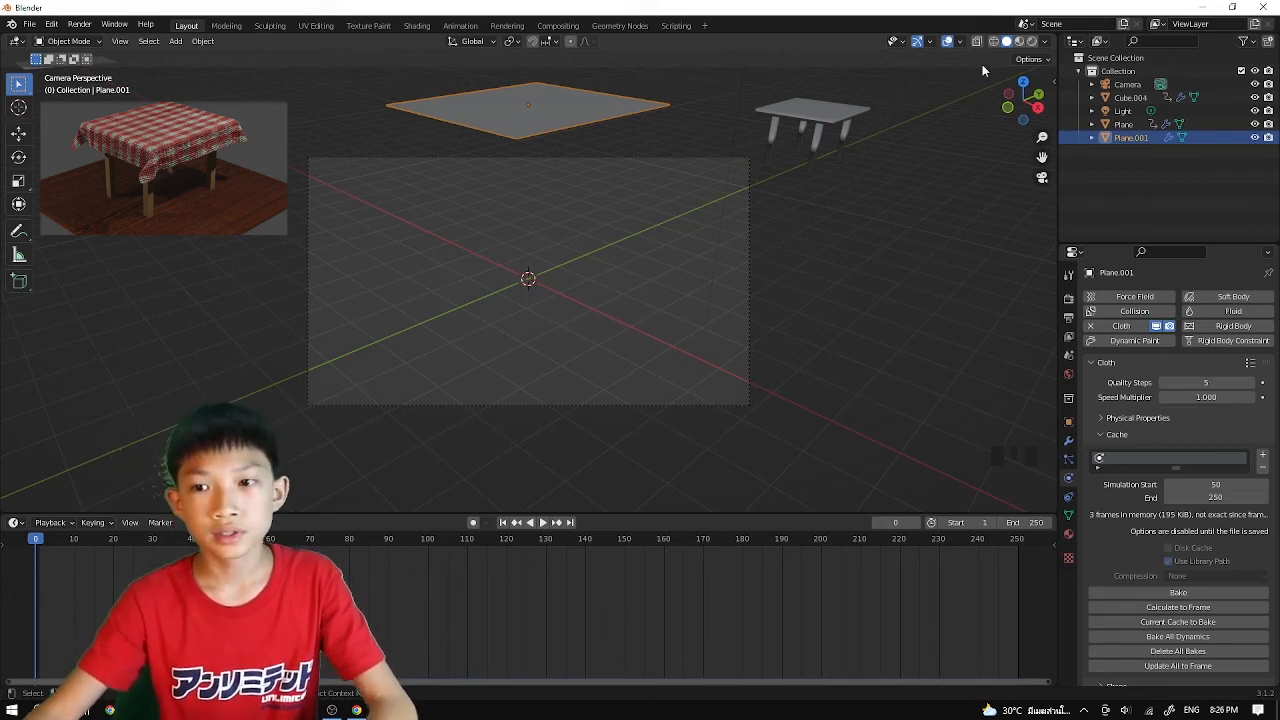
Switch the viewport to Material Preview shading and advance the simulation to frame 163 so the cloth drapes over the table
click(766, 188)
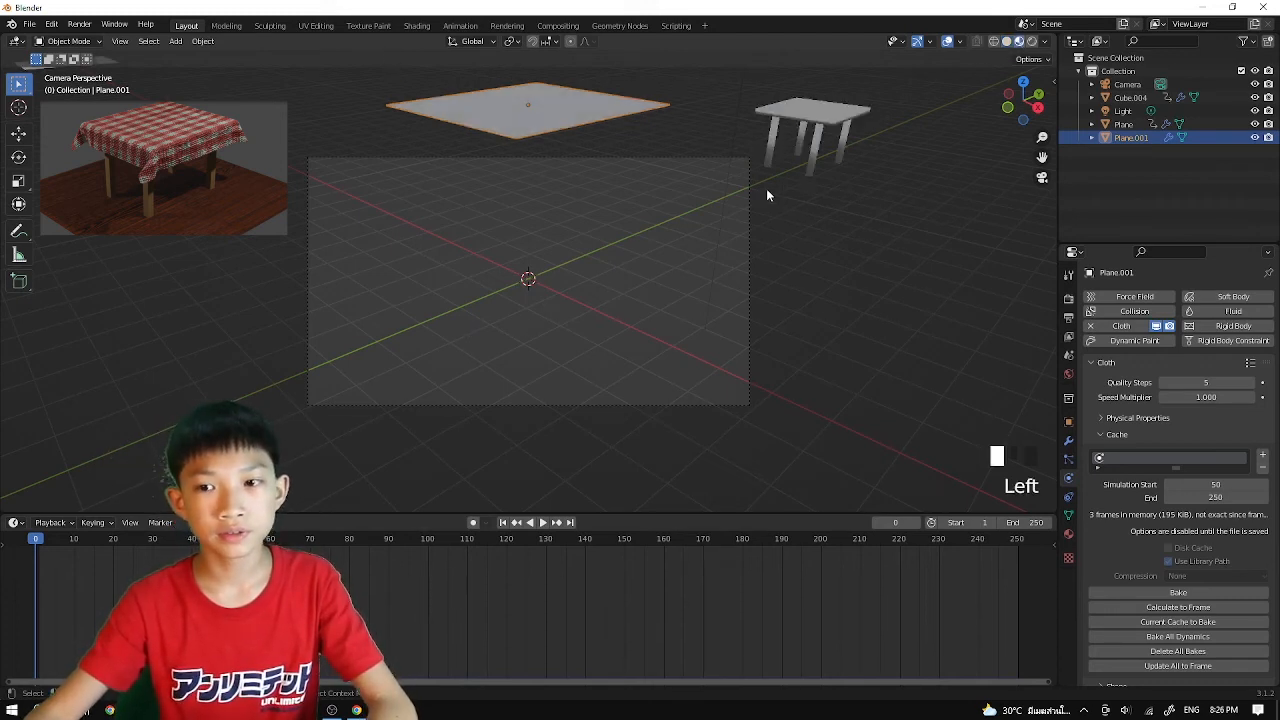
middle_drag(766, 188, 624, 224)
scroll(624, 224, down, 2)
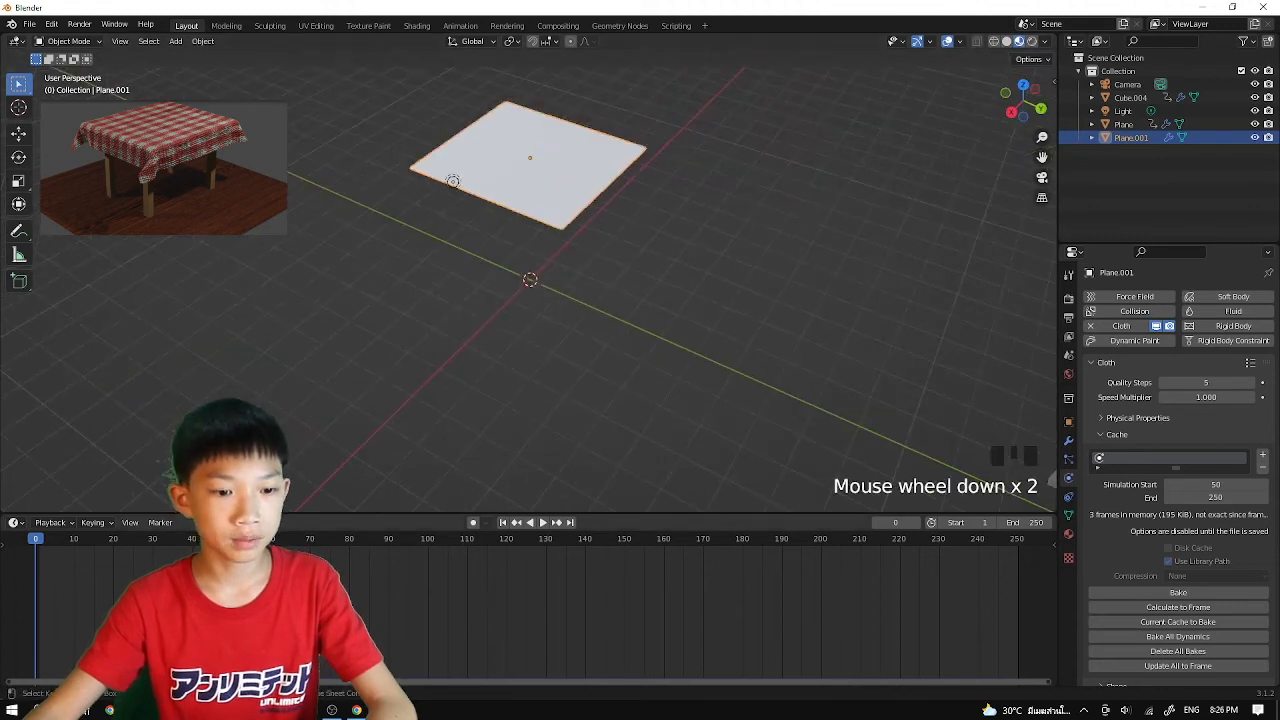
drag(270, 545, 590, 568)
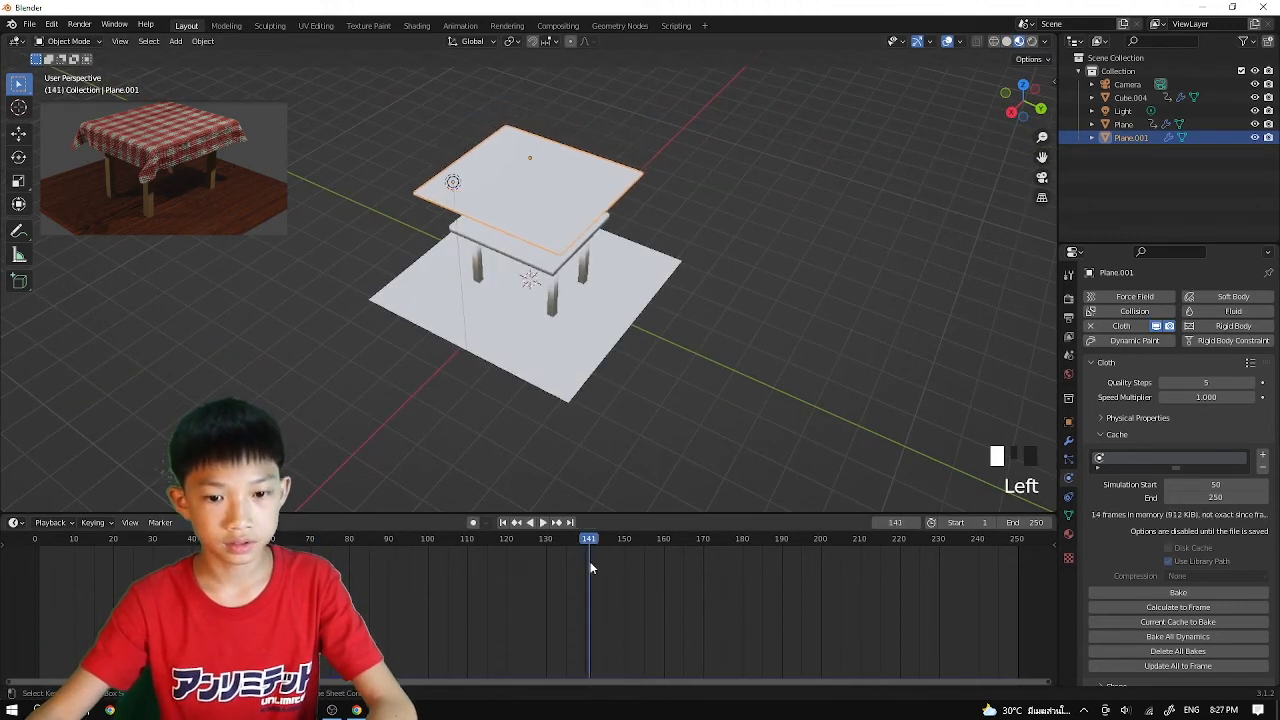
key(space)
key(space)
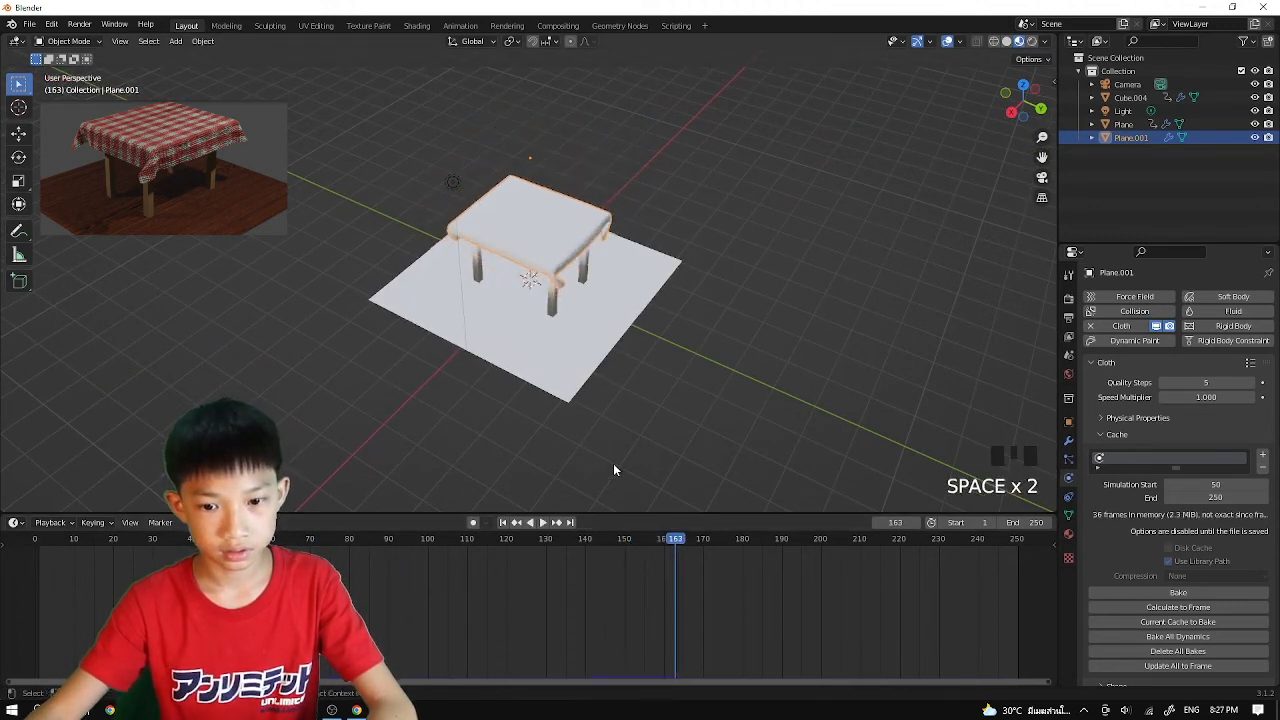
Add a new material to the floor plane and select its Principled BSDF node in the Shading workspace
middle_drag(614, 470, 590, 371)
click(538, 327)
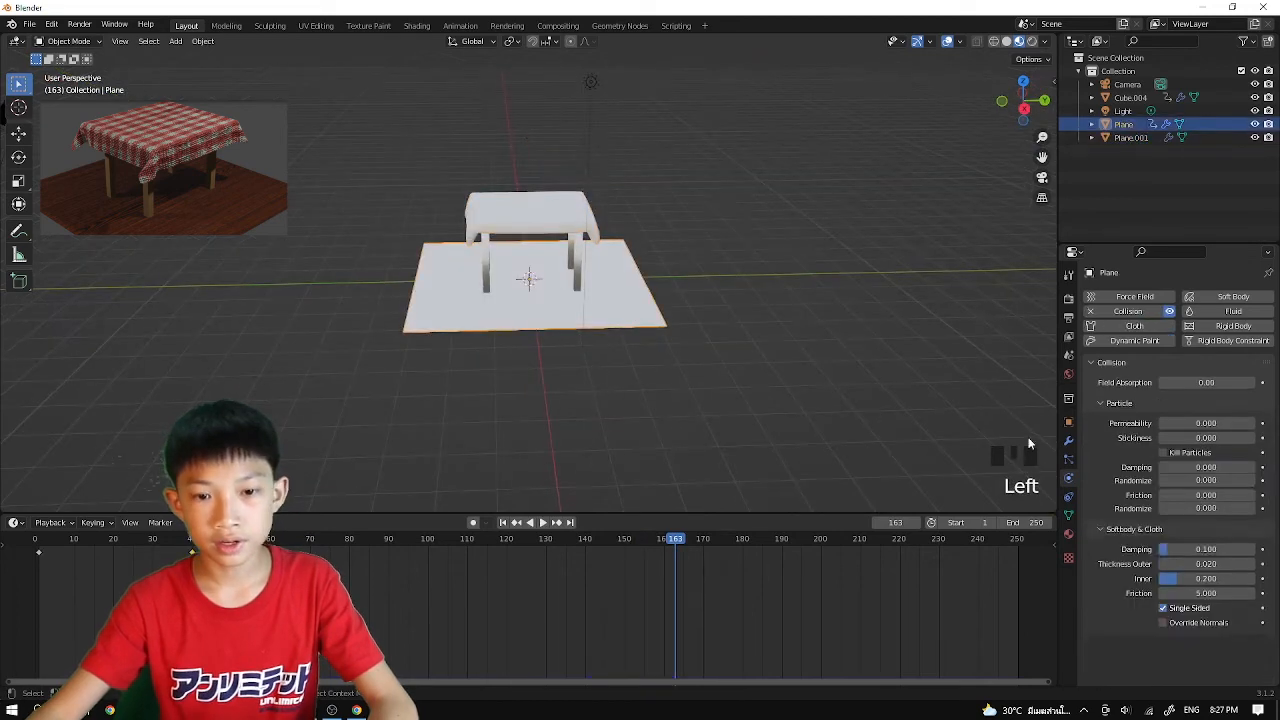
click(1067, 537)
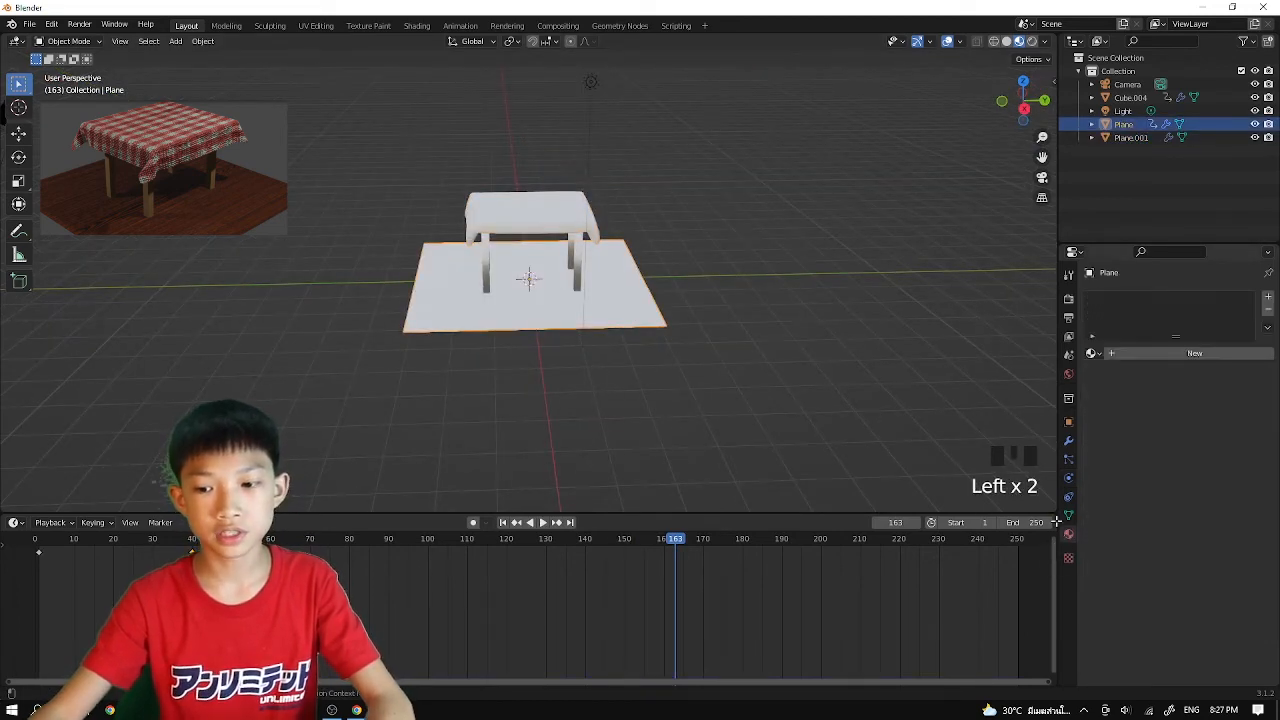
click(1140, 349)
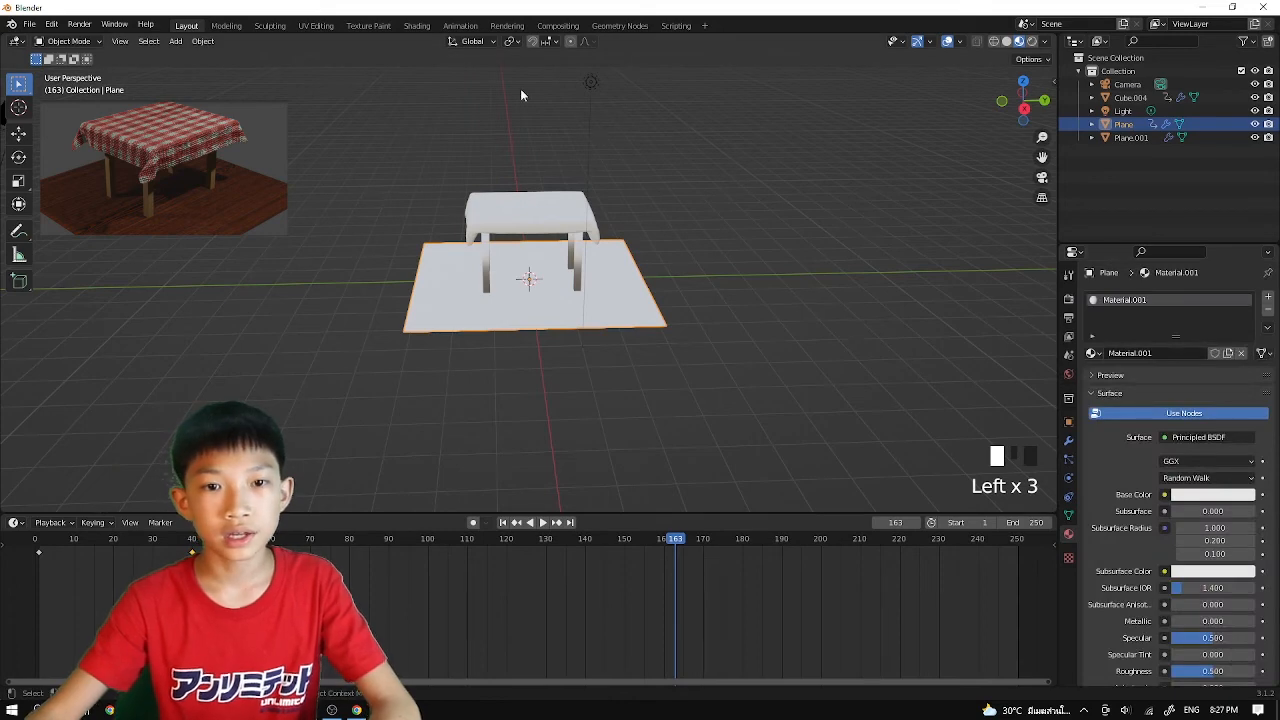
click(424, 28)
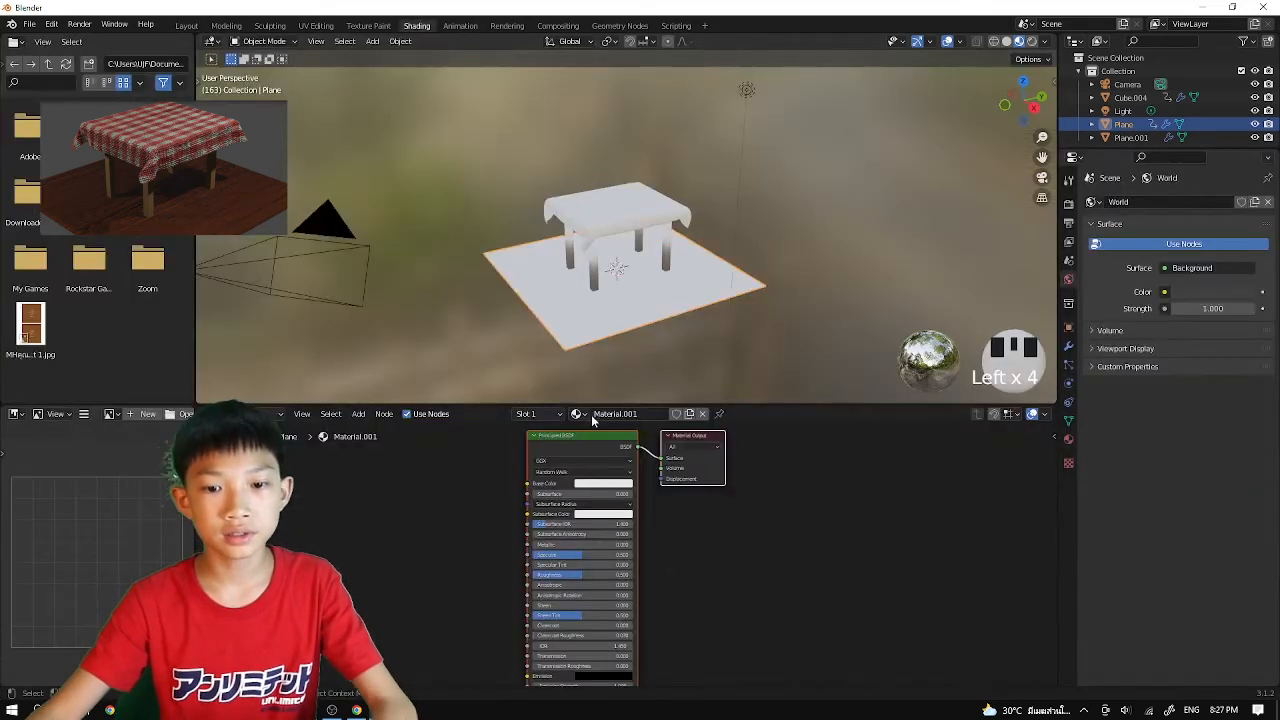
click(590, 444)
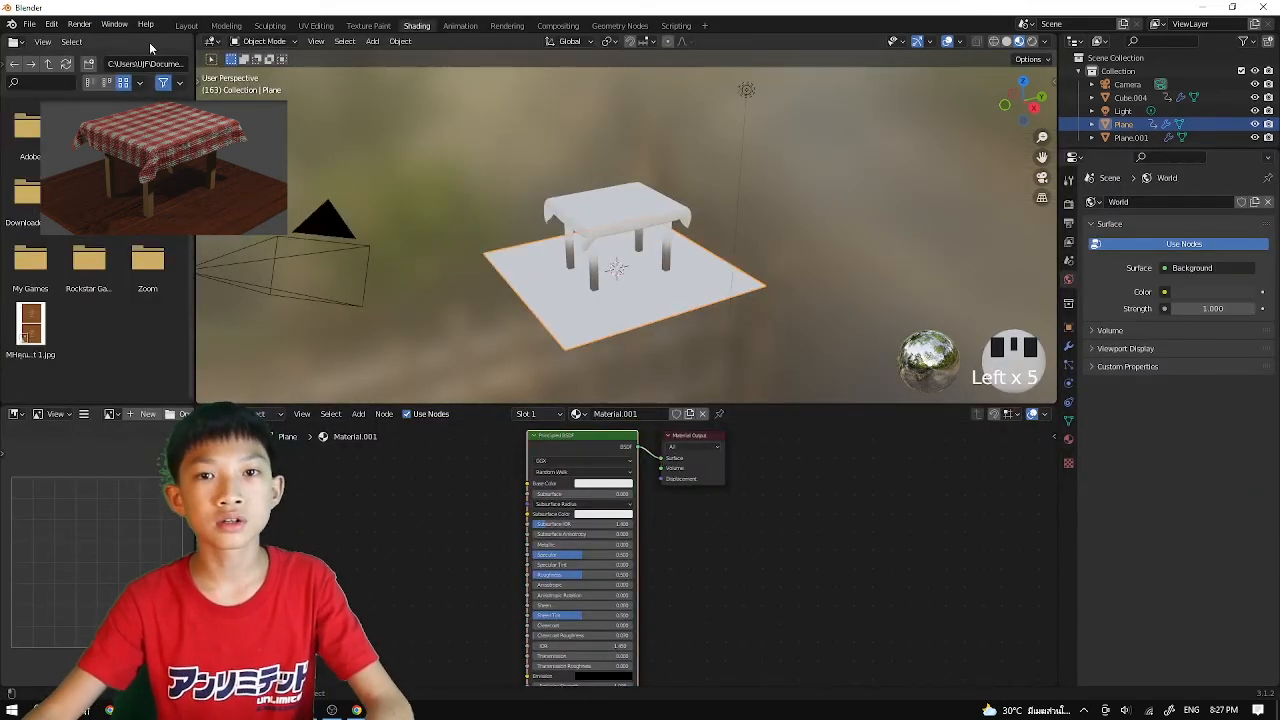
Check the node add-ons in the preferences by searching for "node", and close the preferences
click(51, 24)
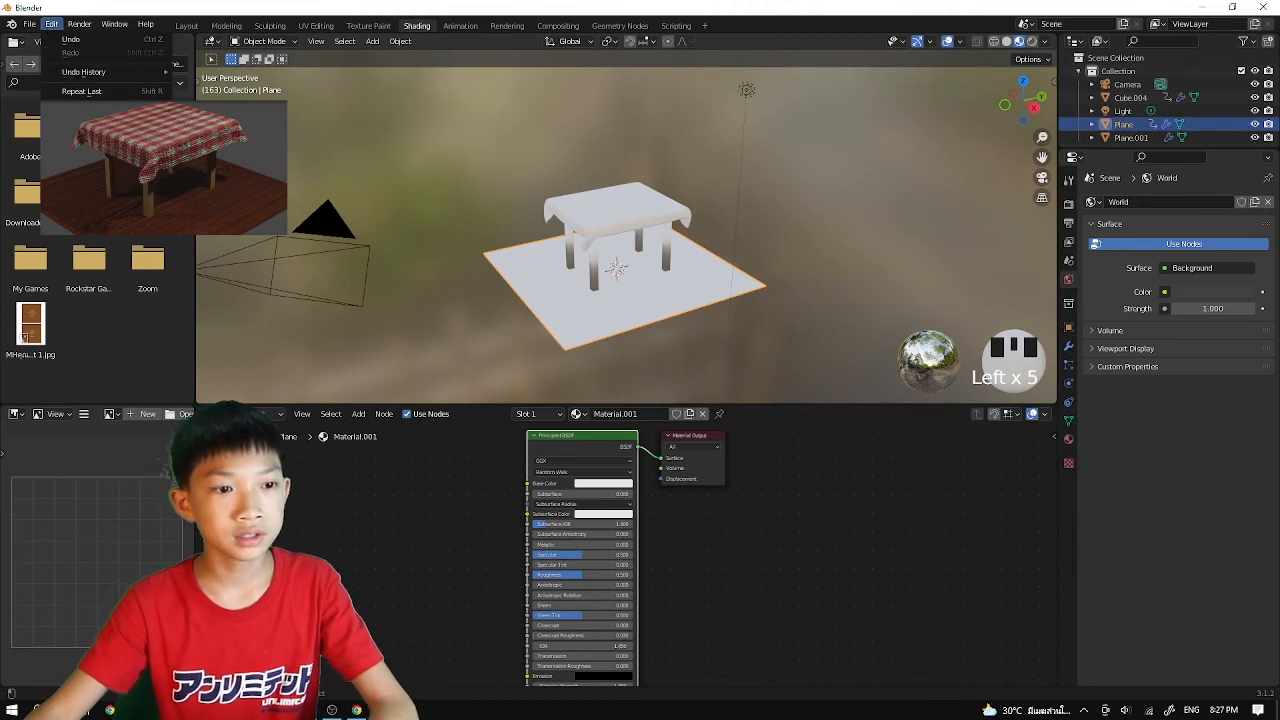
click(80, 224)
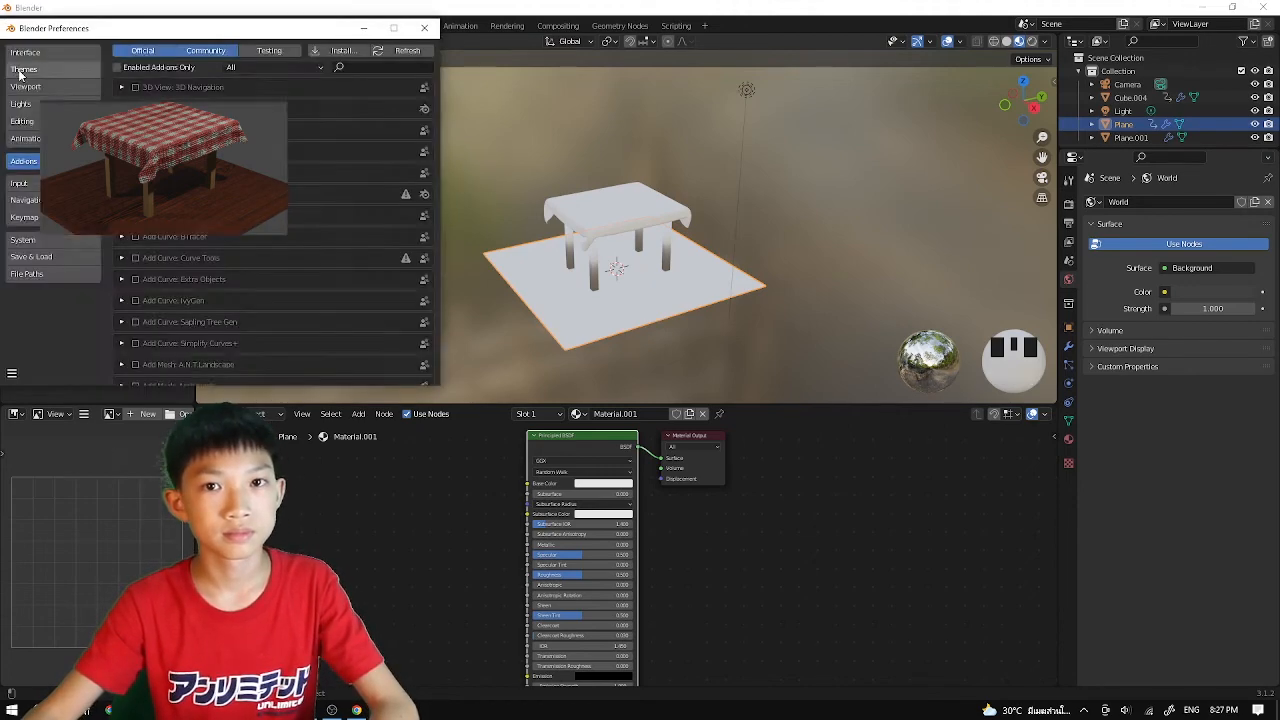
click(388, 66)
text(node)
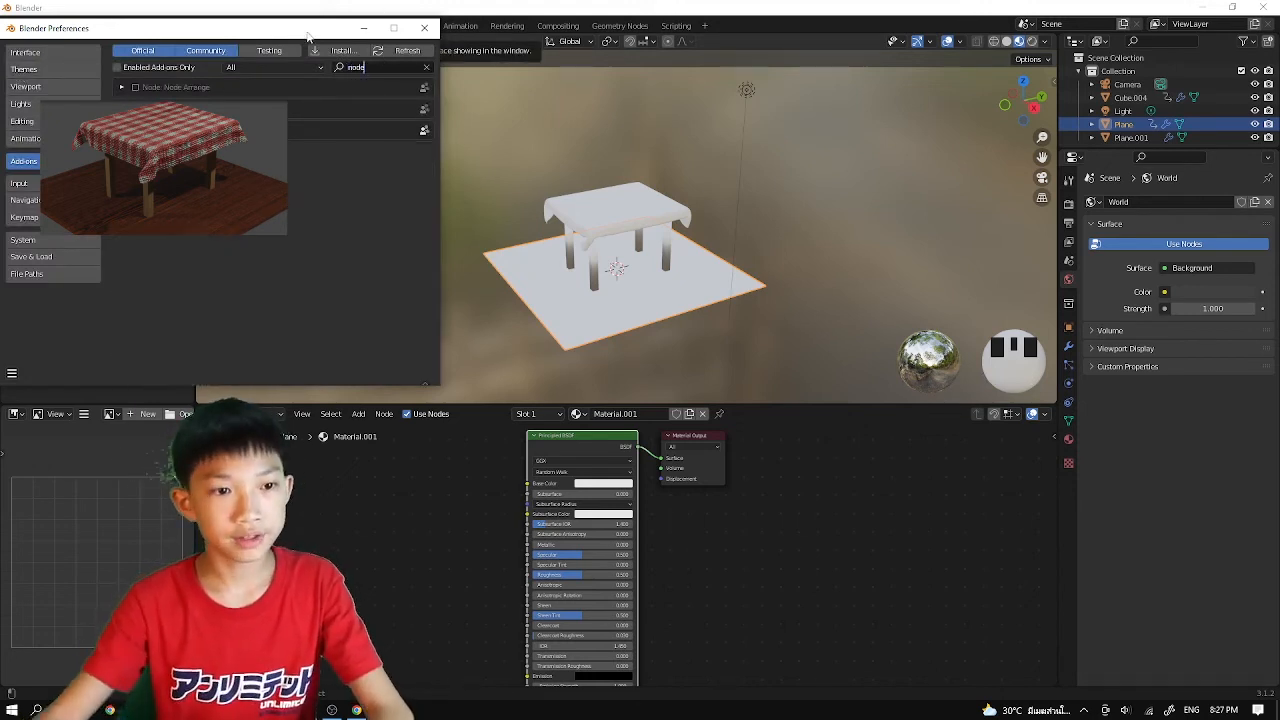
click(425, 28)
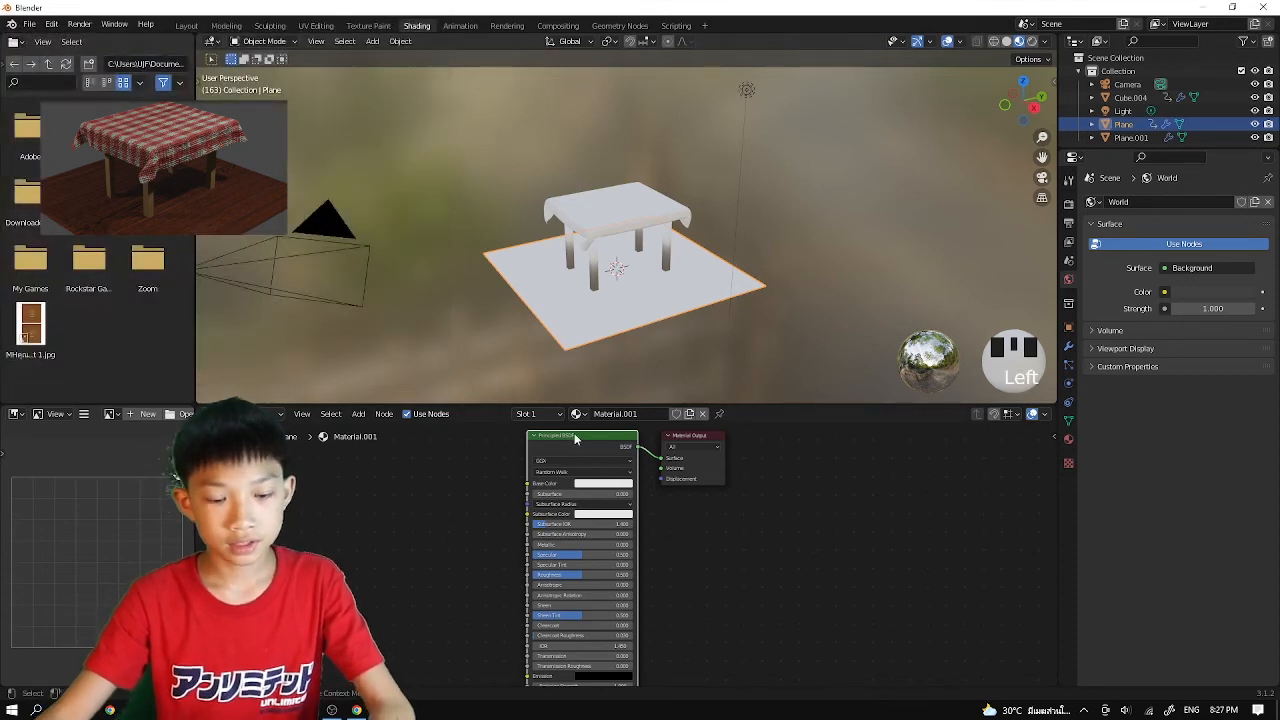
Start Node Wrangler's Principled Texture Setup for the floor material and browse to the D:\blender\texture folder
key(ctrl+shift+t)
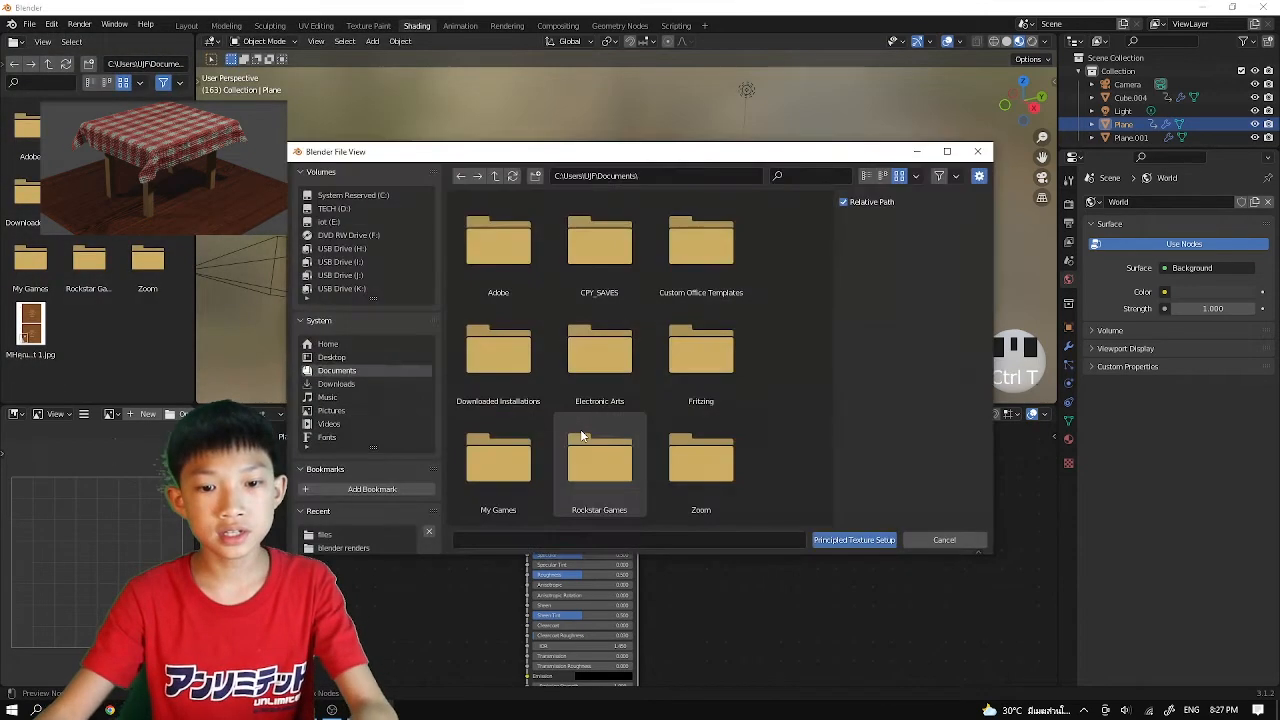
click(346, 384)
click(335, 360)
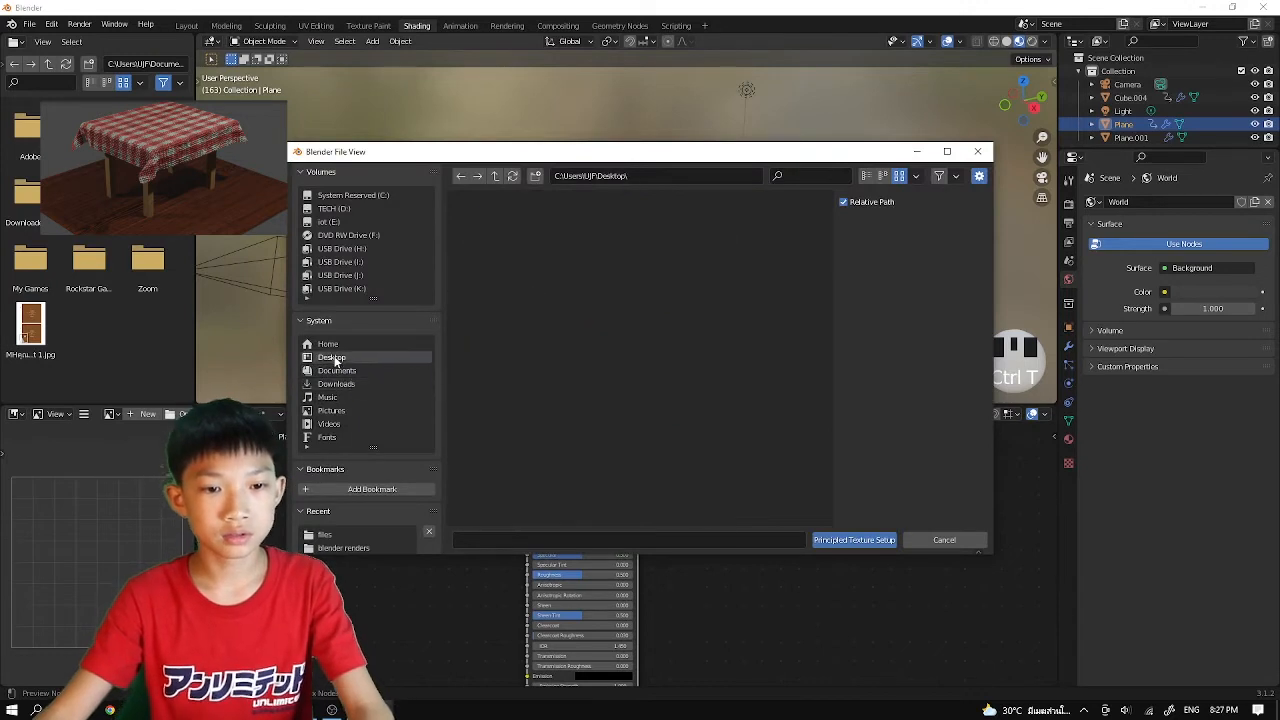
click(334, 221)
click(331, 208)
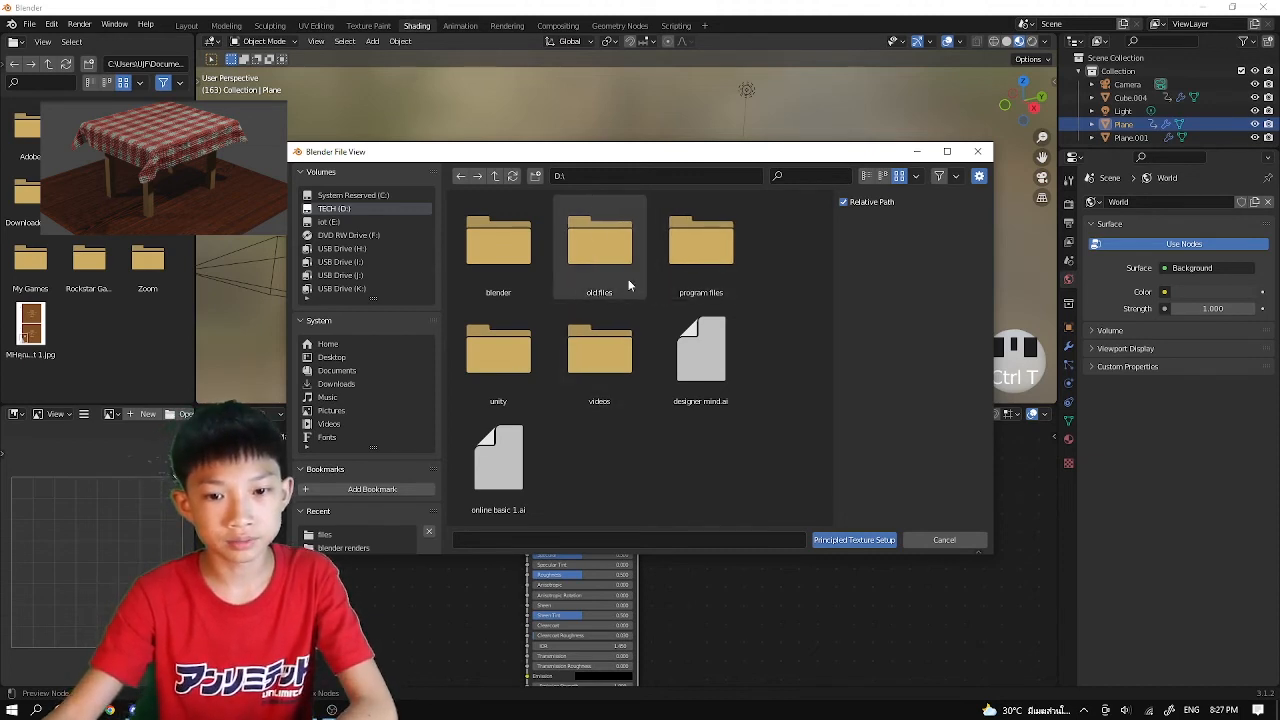
double_click(482, 282)
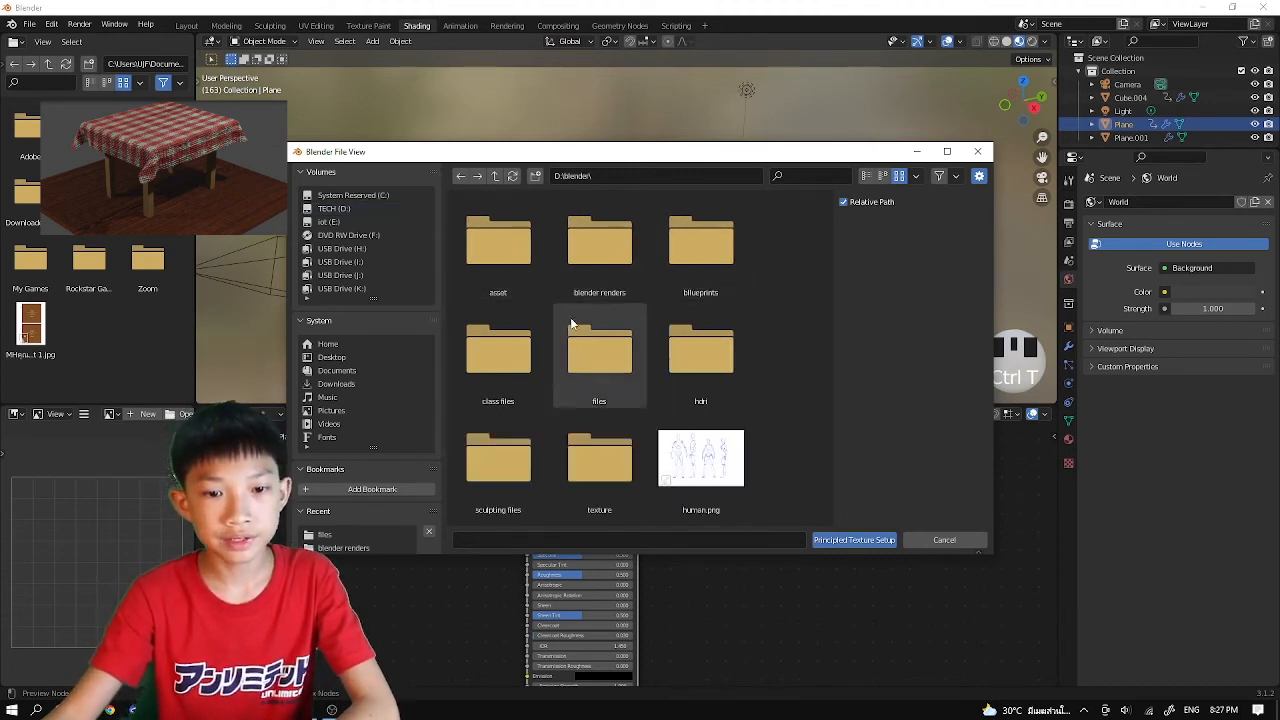
double_click(596, 448)
scroll(558, 338, down, 2)
scroll(560, 340, down, 2)
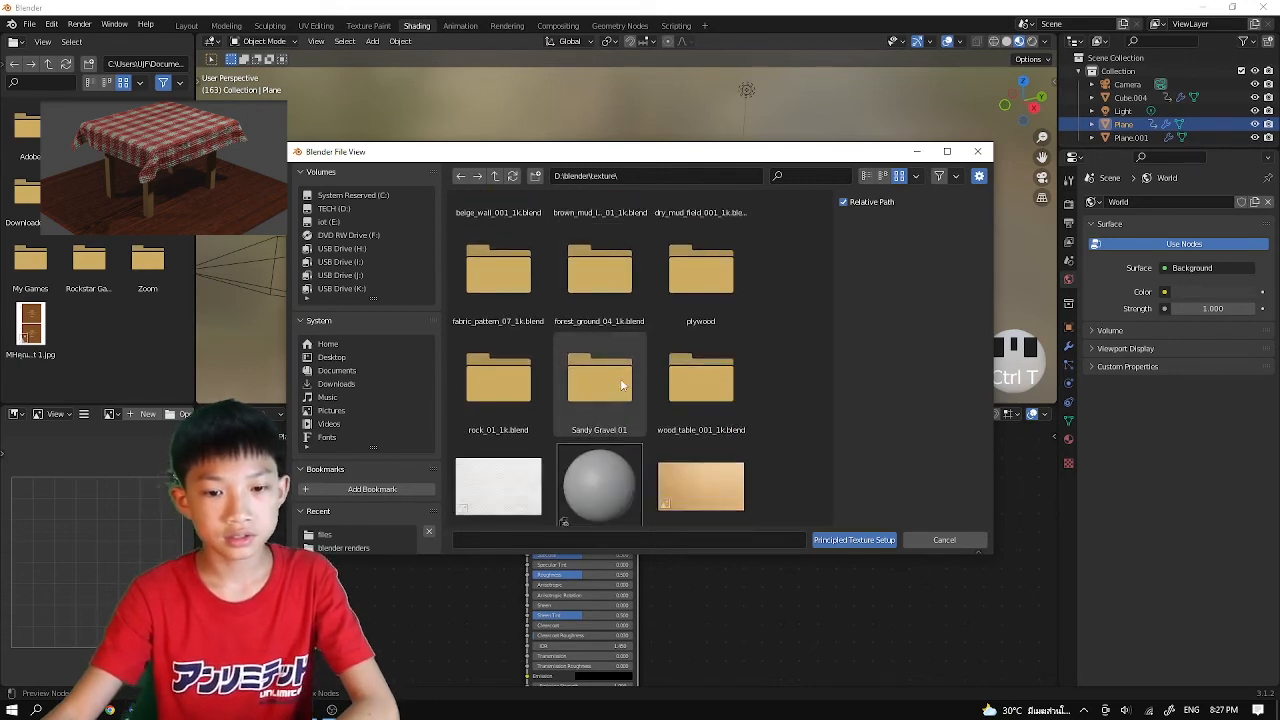
scroll(604, 388, up, 2)
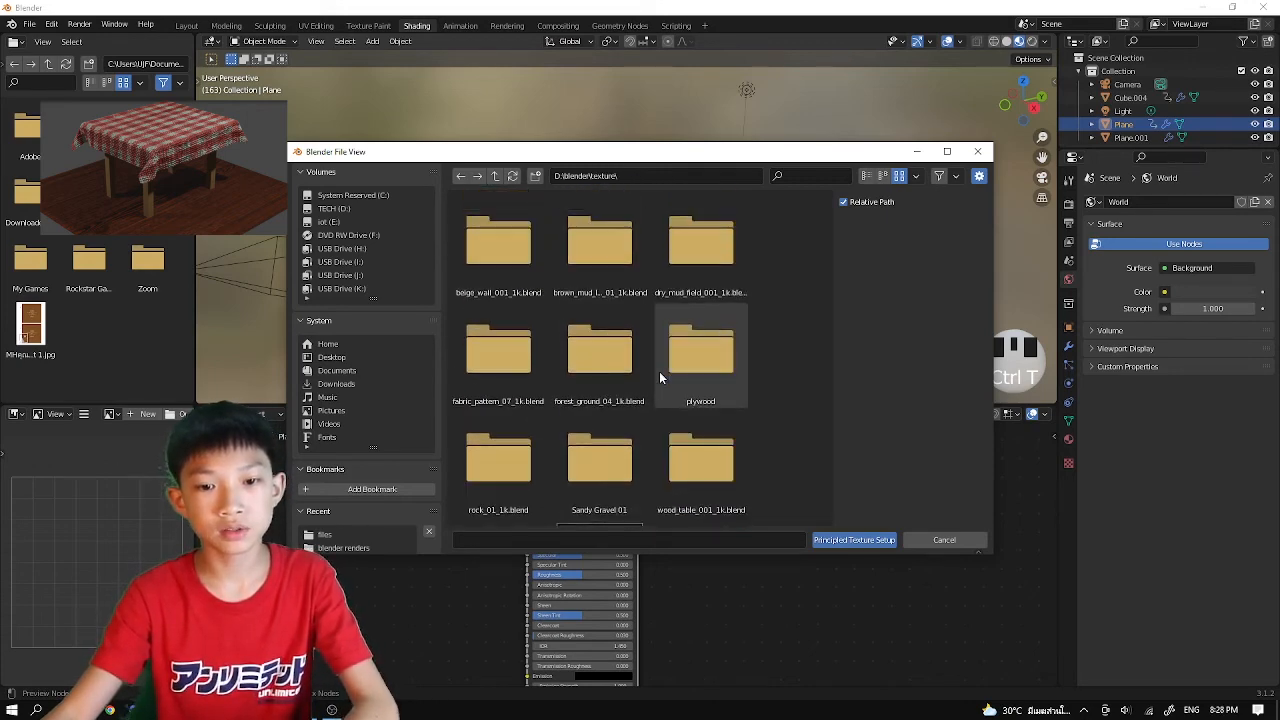
scroll(660, 376, down, 2)
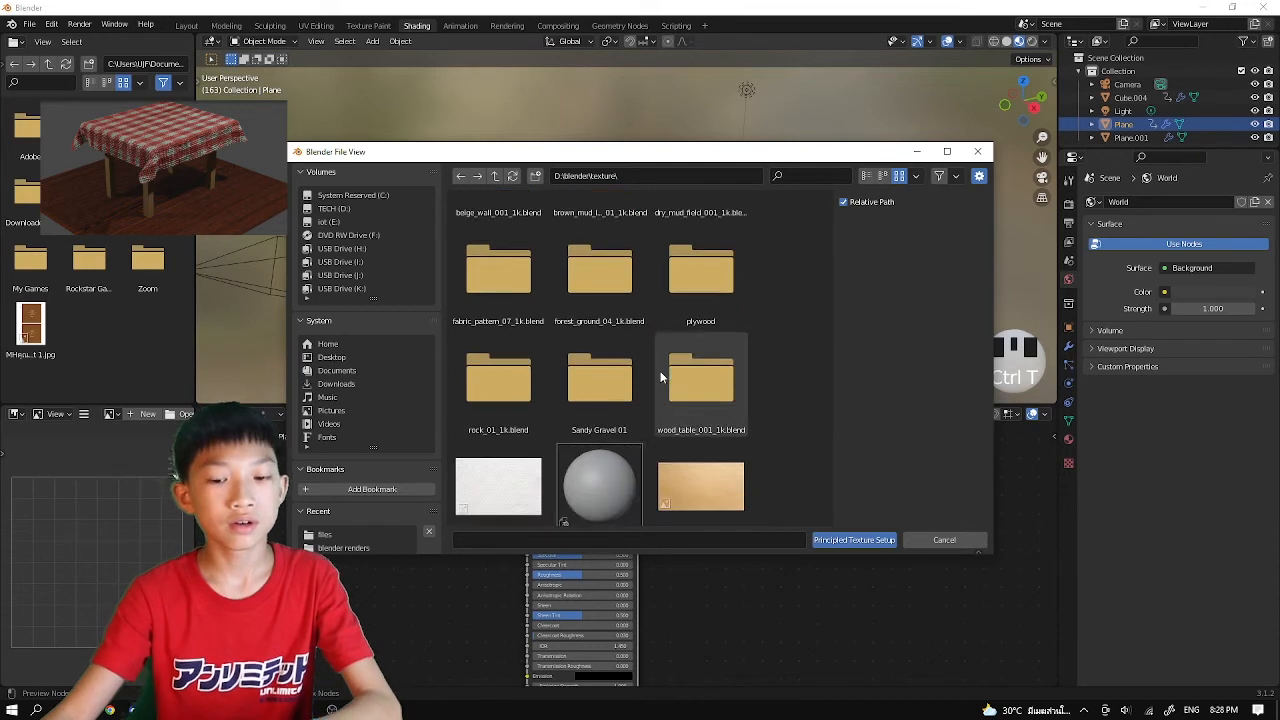
Load the diffuse, displacement, normal and roughness images from the wood_table_001_1k.blend textures folder into the floor material
double_click(712, 425)
double_click(498, 242)
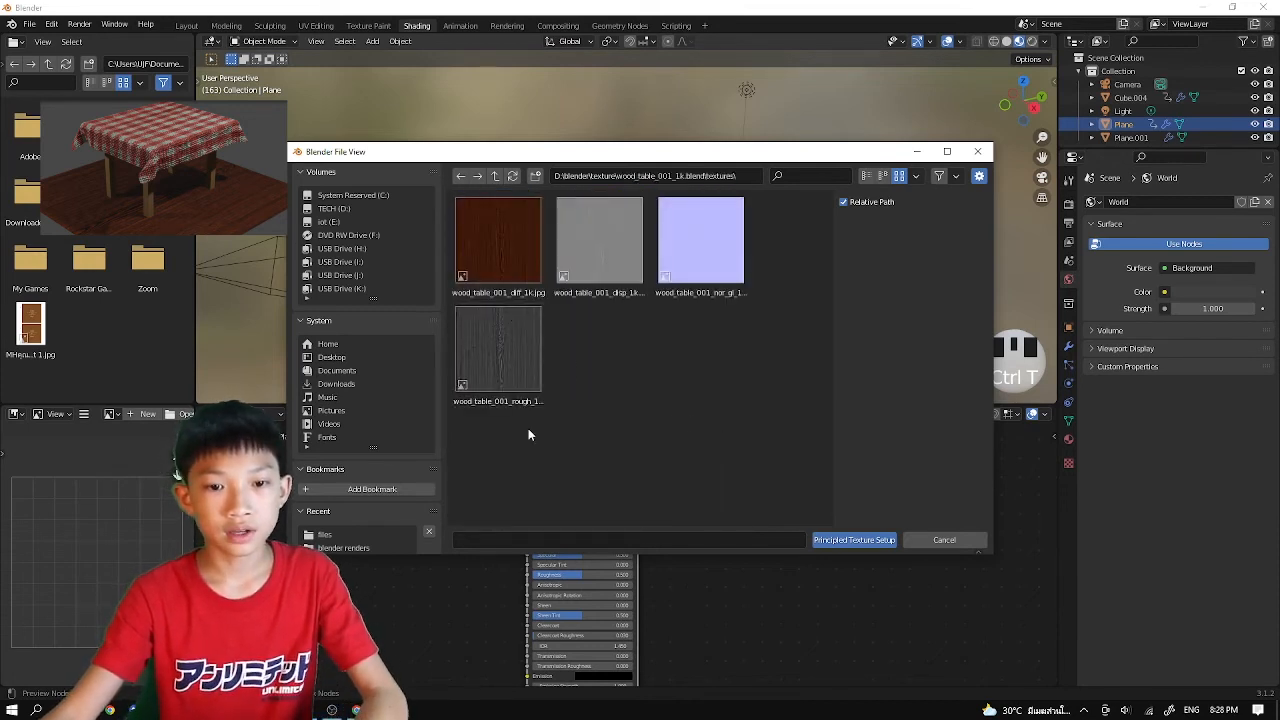
drag(529, 430, 704, 264)
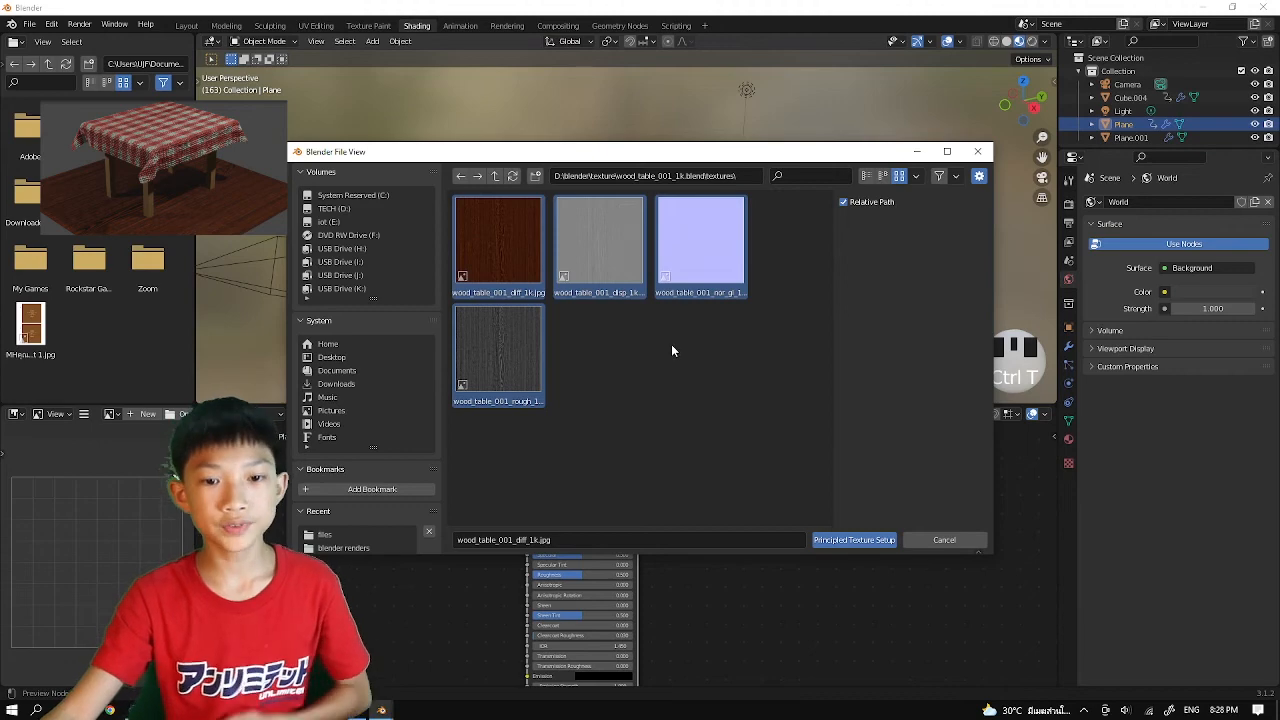
click(864, 539)
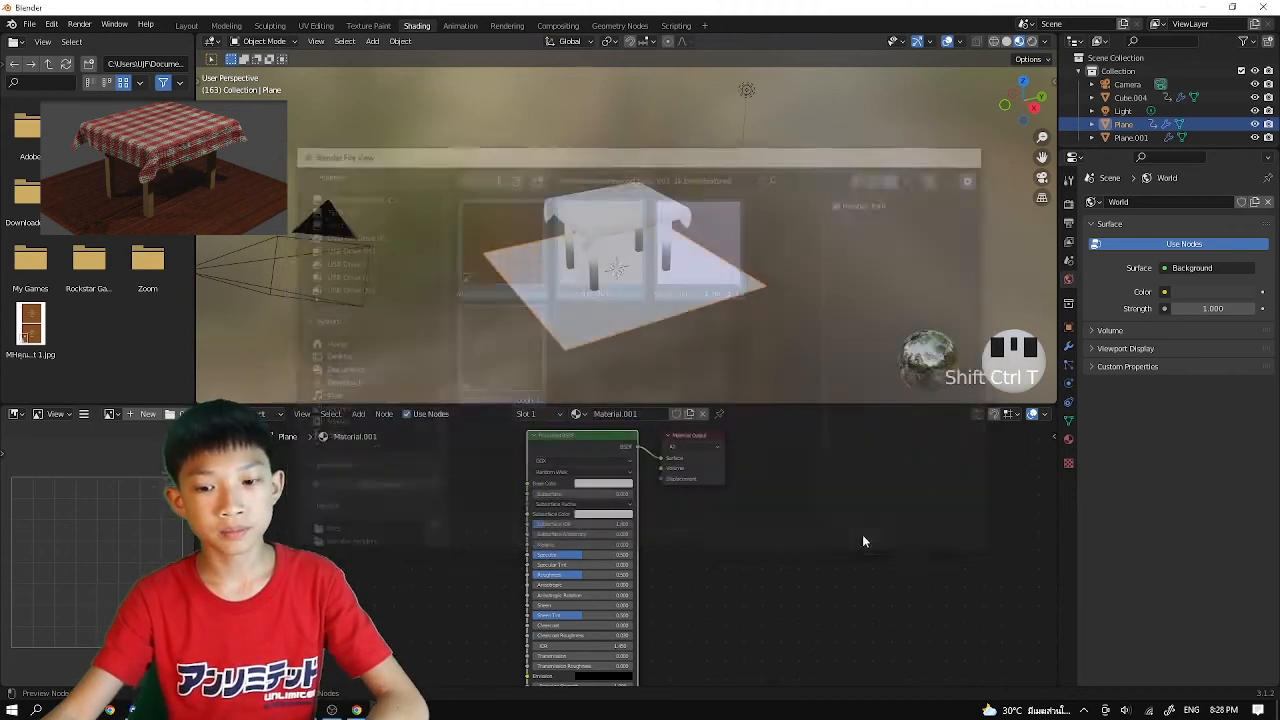
Set the Normal Map node's strength to 10 in the floor's wood material
scroll(563, 403, down, 1)
scroll(617, 362, up, 2)
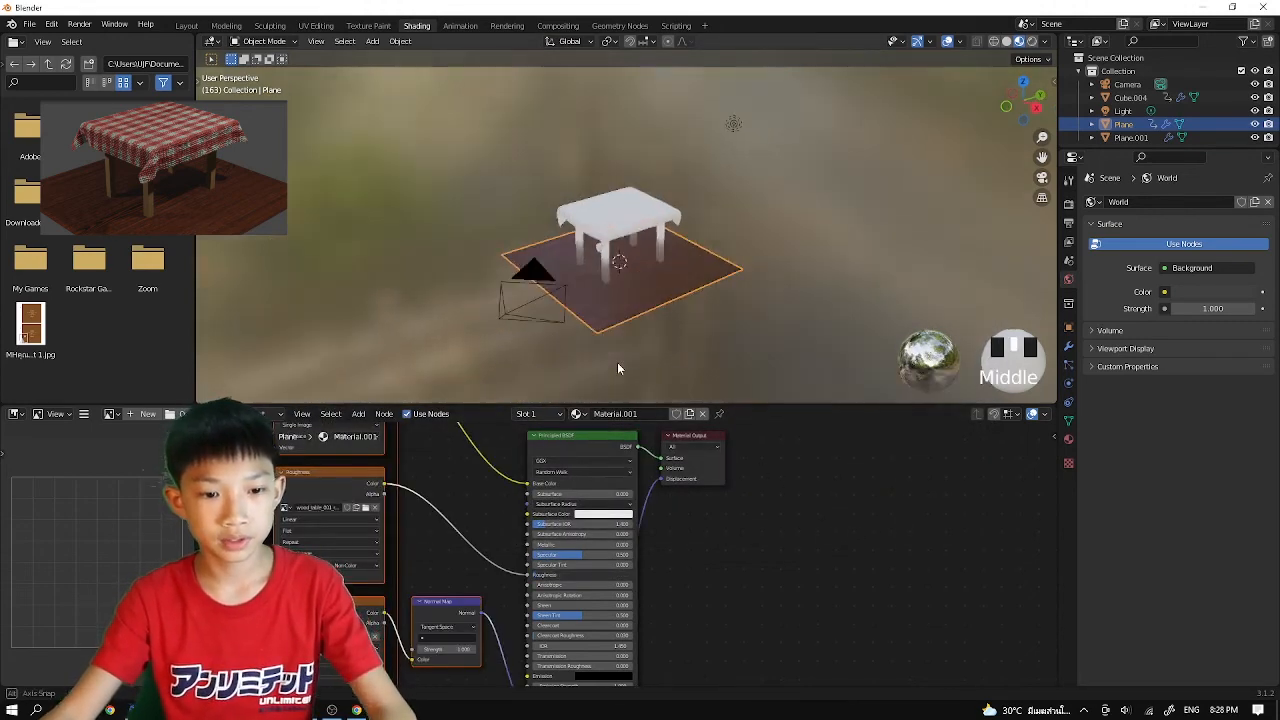
middle_drag(627, 348, 678, 340)
scroll(535, 497, up, 2)
middle_drag(380, 642, 434, 564)
scroll(434, 564, up, 3)
drag(435, 601, 470, 601)
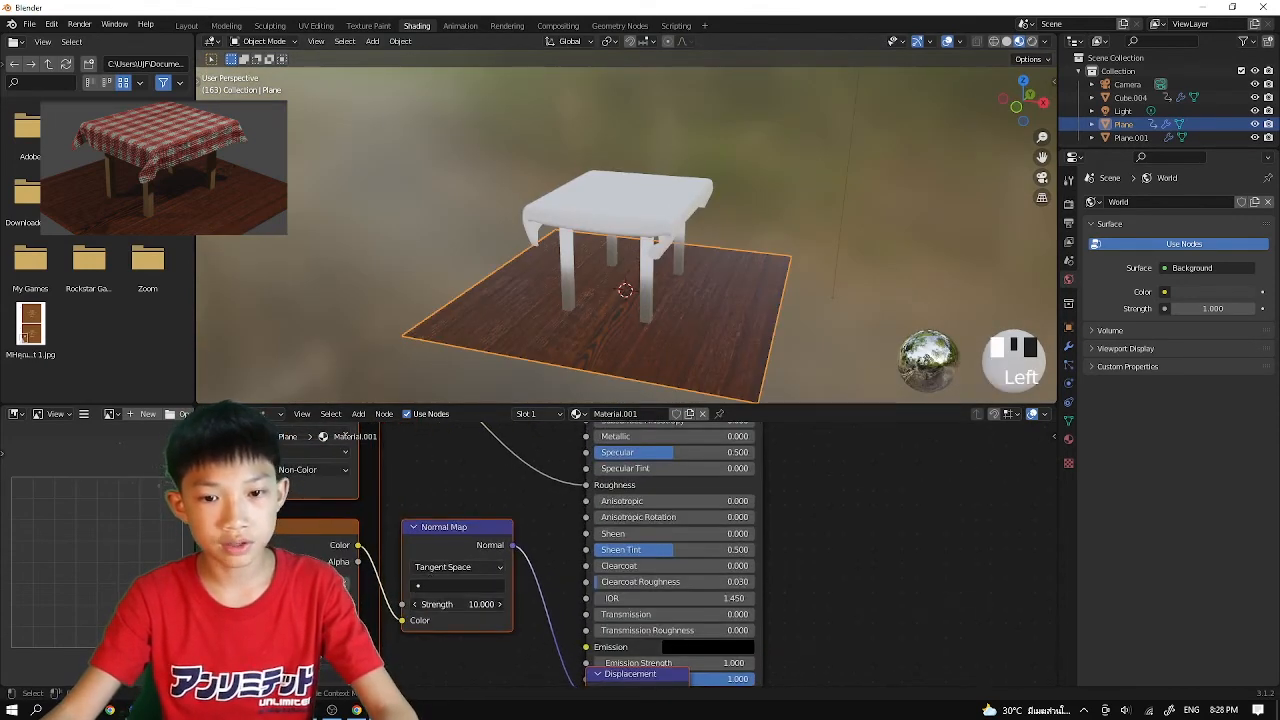
Start the Principled Texture Setup for the table's material and browse to the D:\blender\texture\plywood folder
middle_drag(605, 250, 618, 178)
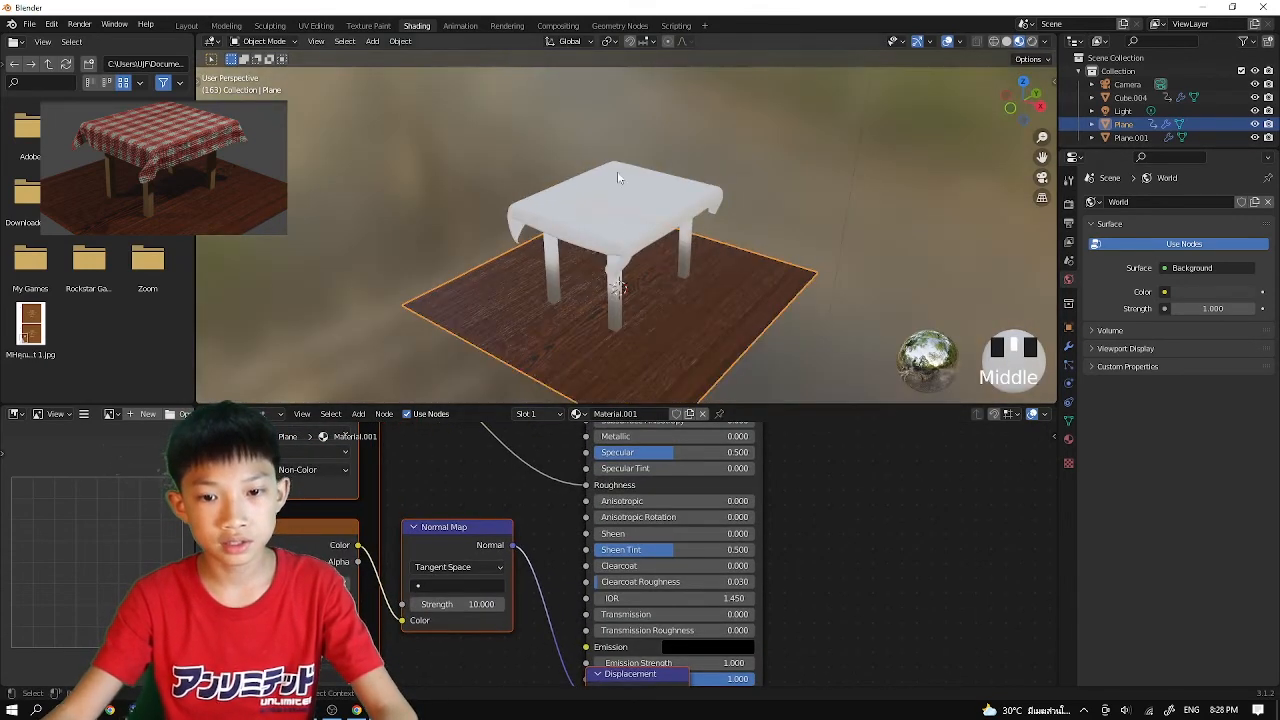
click(617, 303)
scroll(600, 580, down, 3)
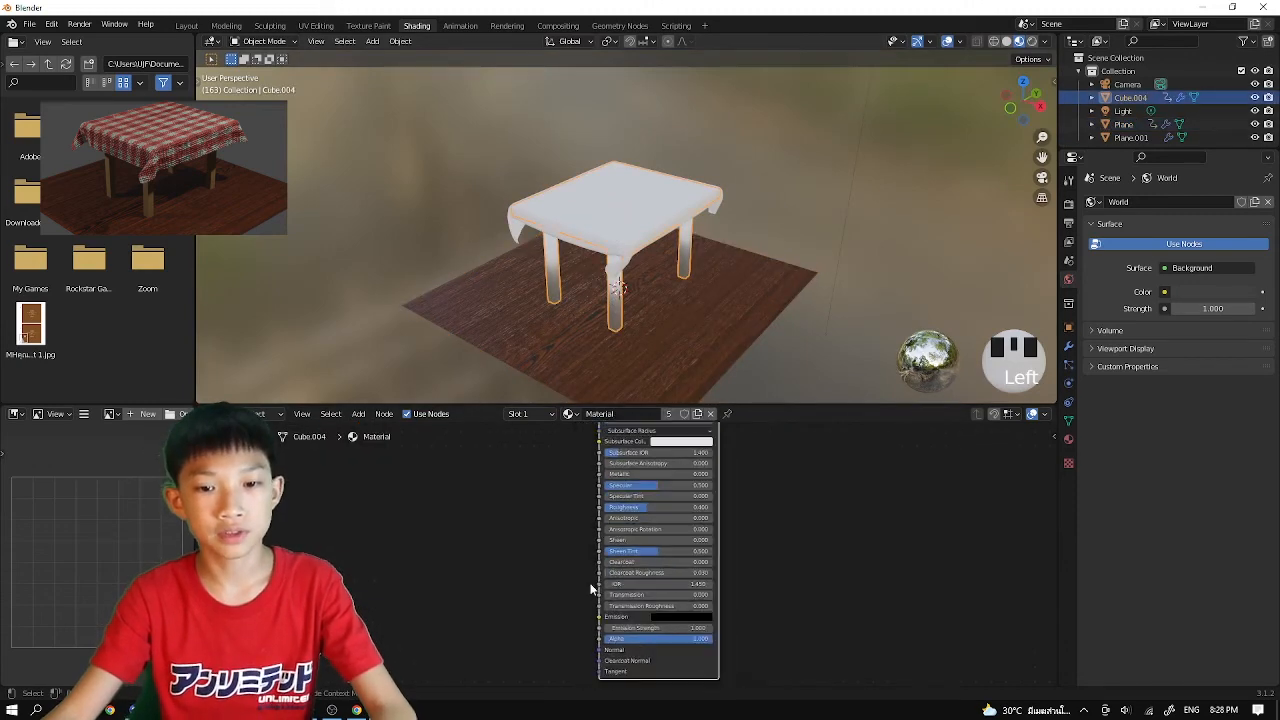
scroll(622, 556, down, 1)
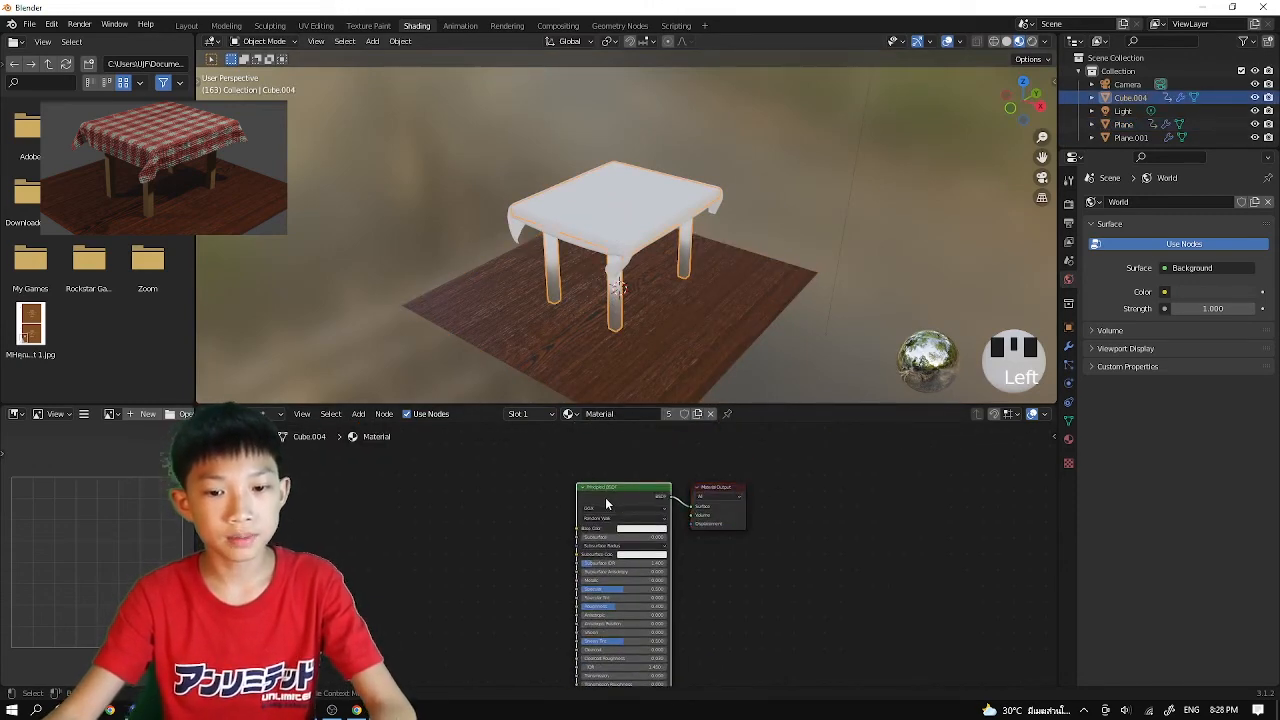
key(ctrl+shift+t)
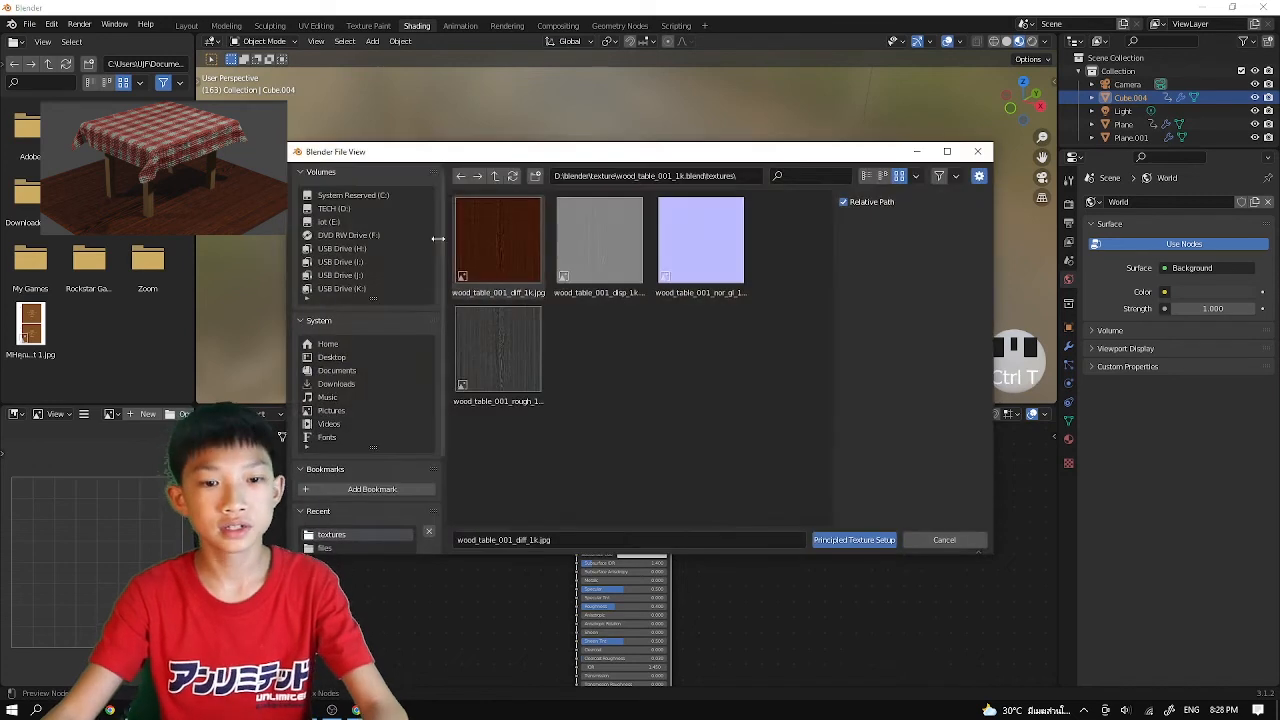
click(494, 176)
click(494, 176)
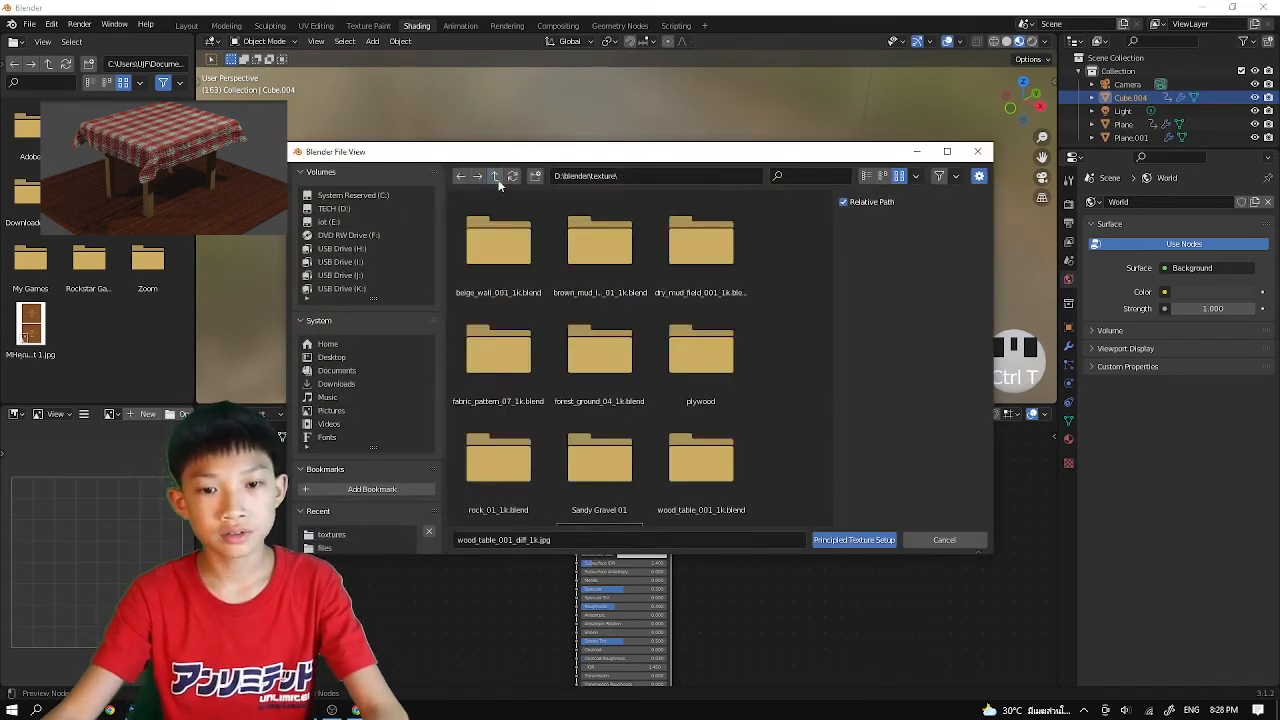
click(708, 368)
click(708, 366)
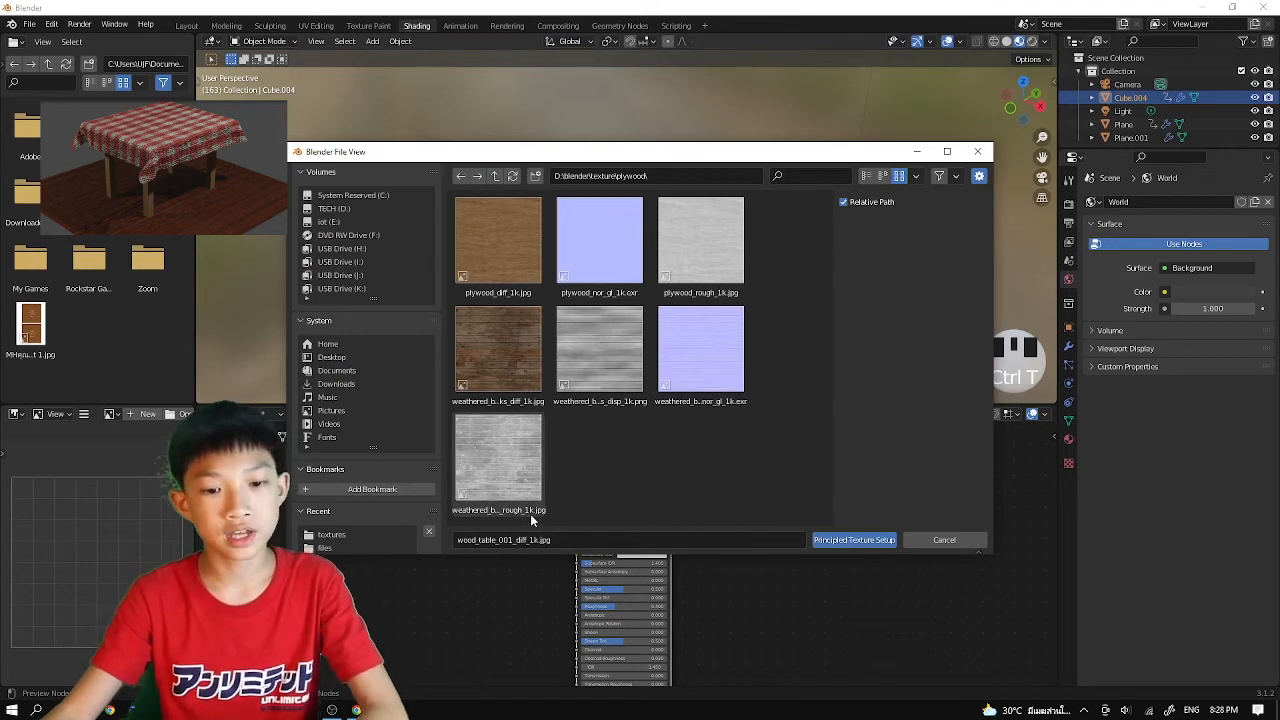
Load all the images in the plywood folder into the table's material
drag(530, 514, 745, 250)
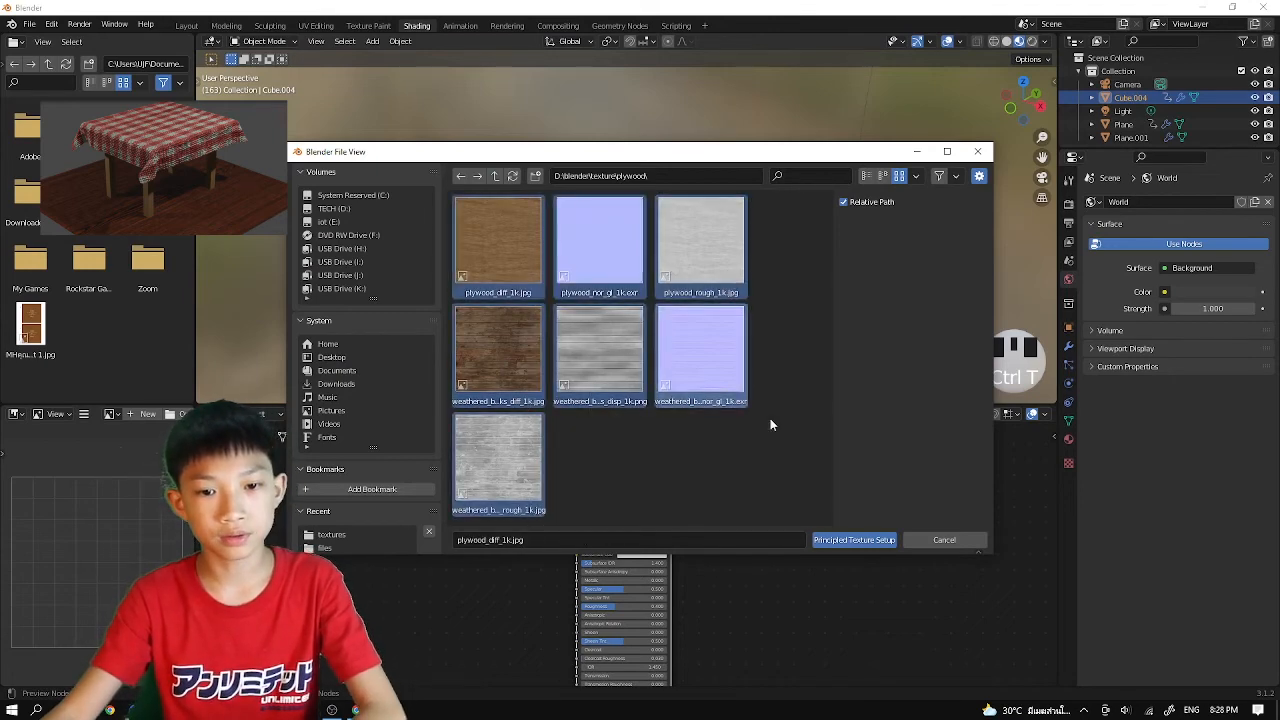
click(856, 540)
mouse_move(637, 294)
middle_down()
mouse_move(572, 270)
mouse_move(620, 277)
middle_up()
right_click(620, 277)
scroll(703, 222, up, 7)
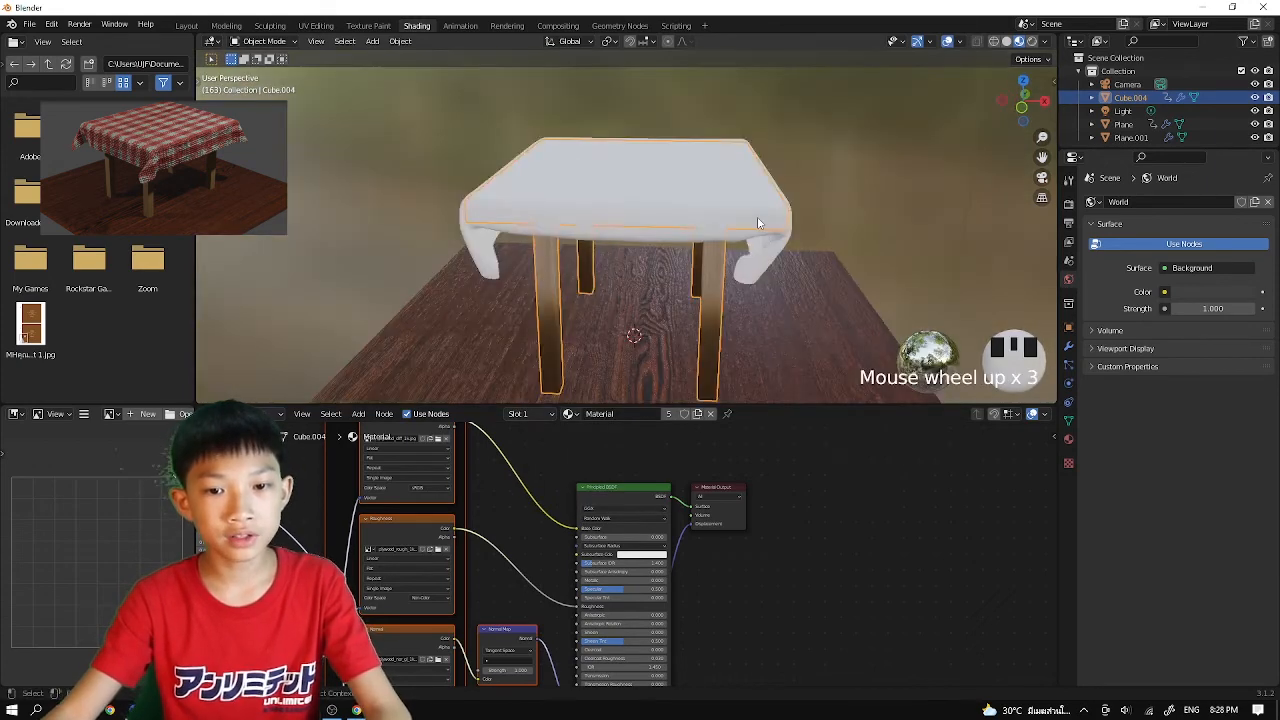
Apply flat shading to the table so its legs are not shaded smoothly
middle_drag(703, 222, 527, 274)
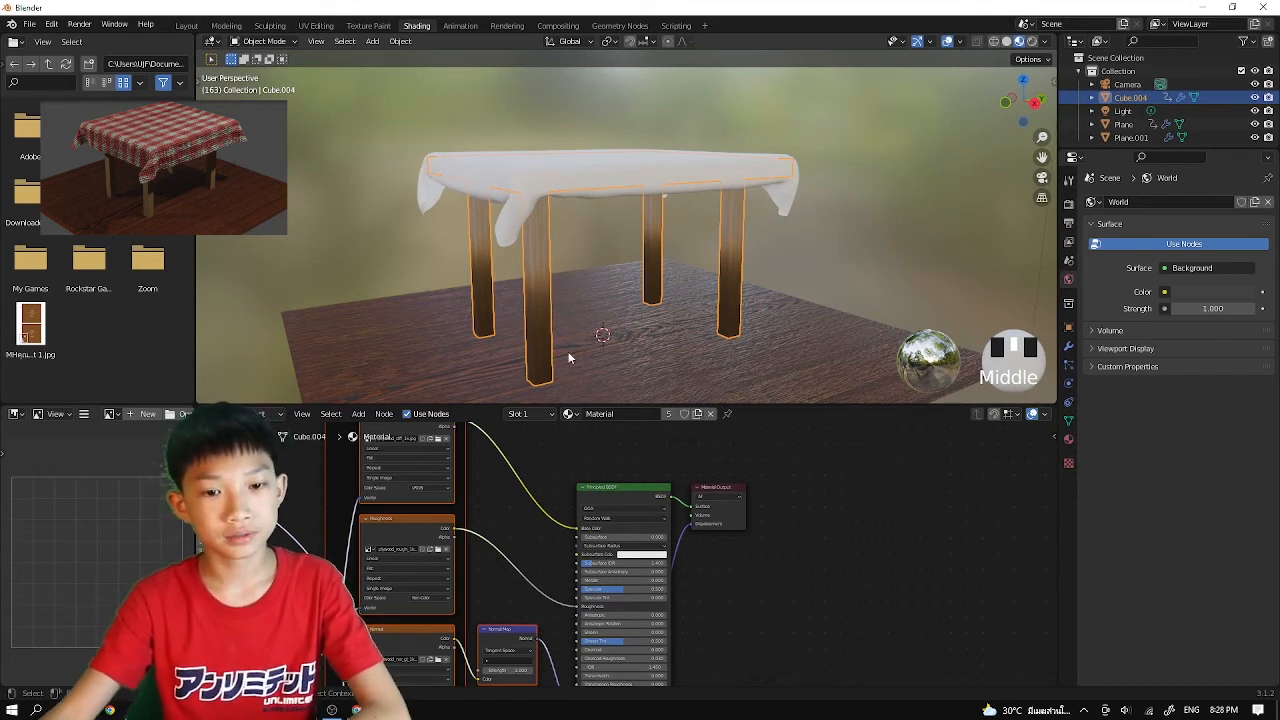
right_click(539, 285)
click(530, 297)
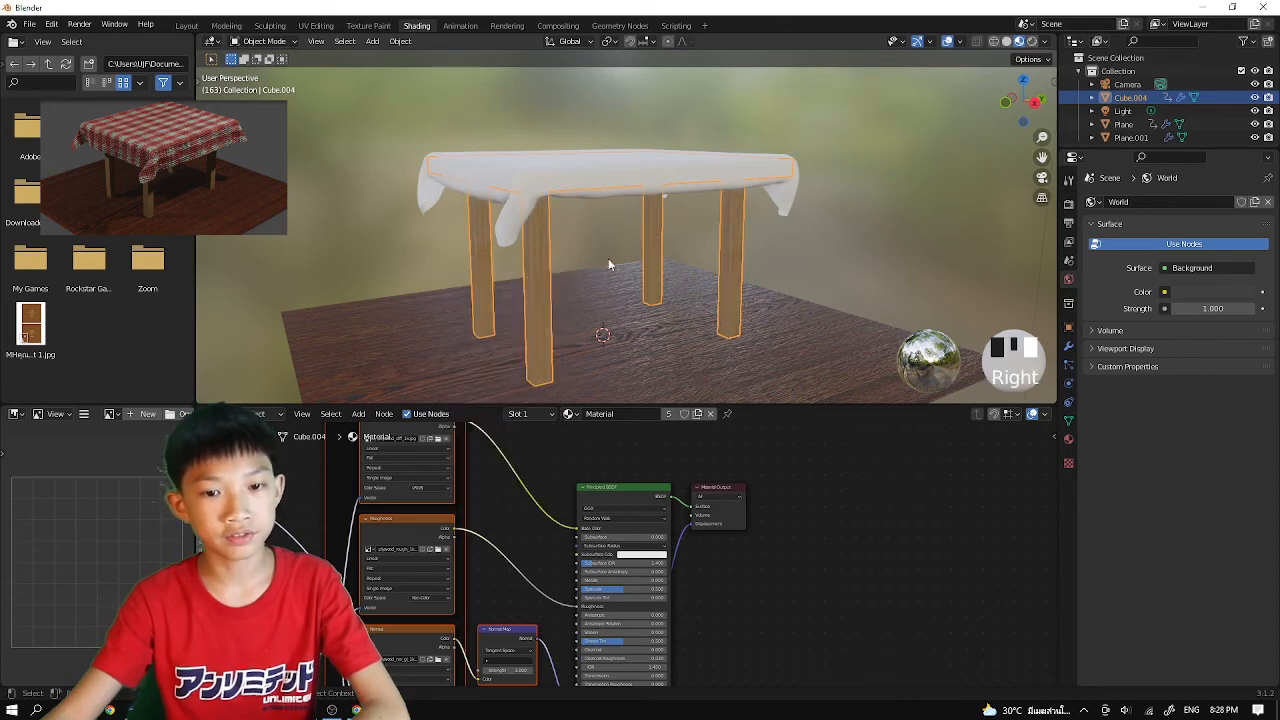
middle_drag(608, 265, 634, 265)
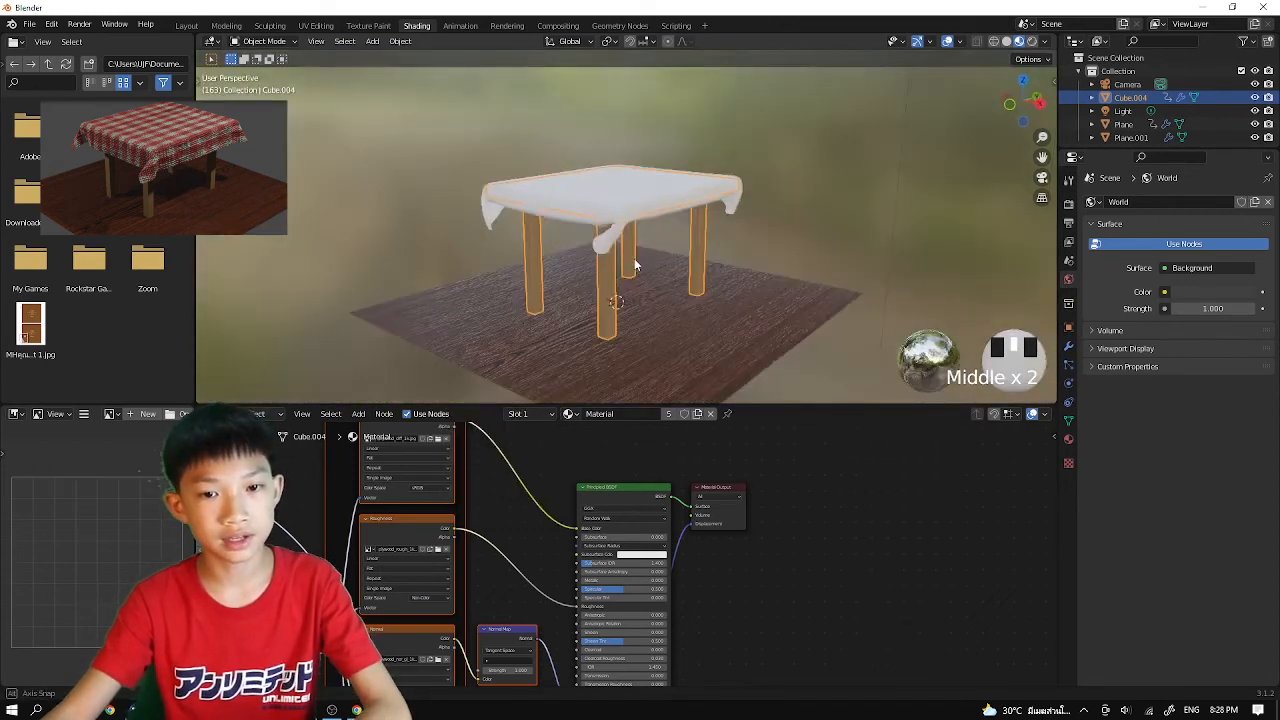
Give the tablecloth a new material and select its Principled BSDF node
click(523, 185)
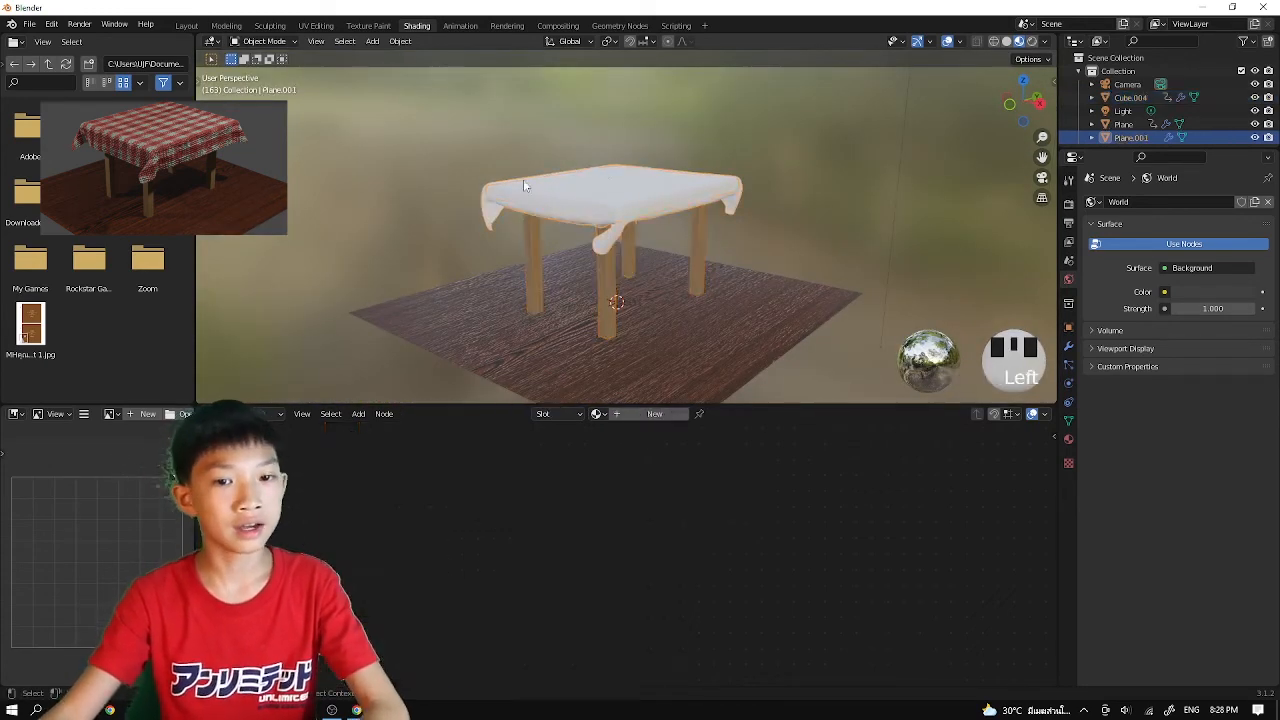
scroll(628, 207, down, 2)
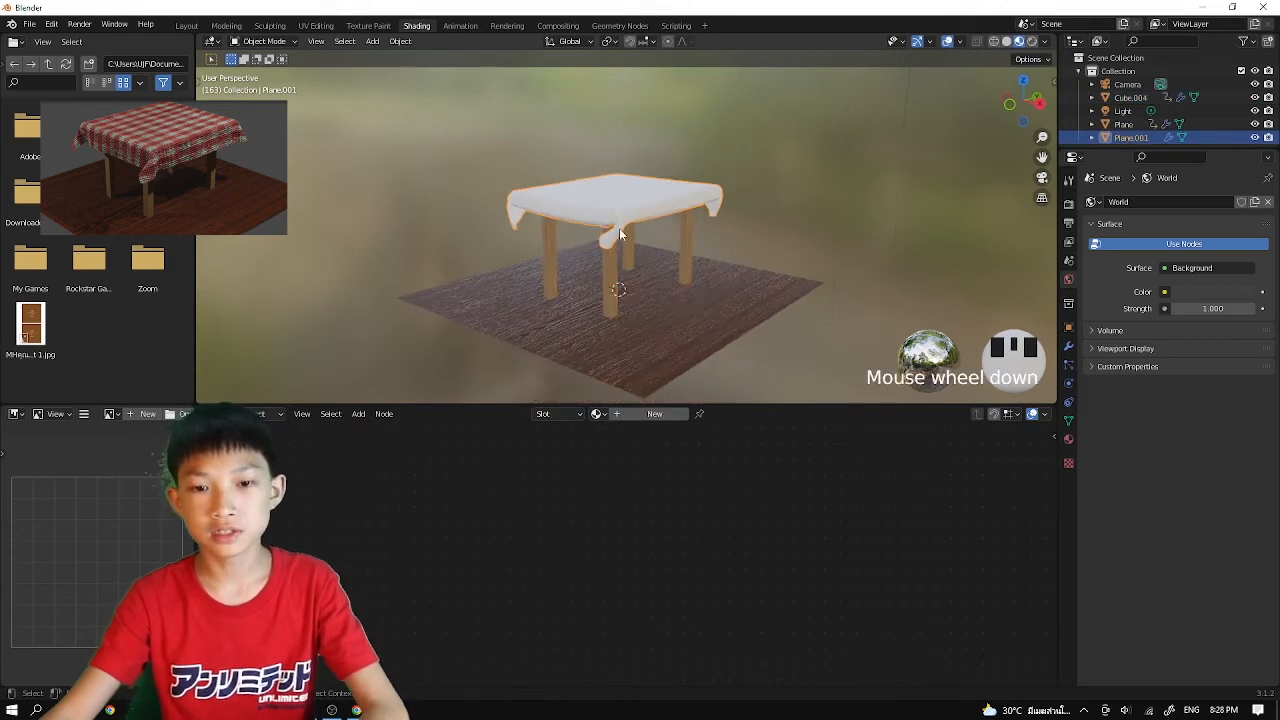
click(637, 418)
click(628, 496)
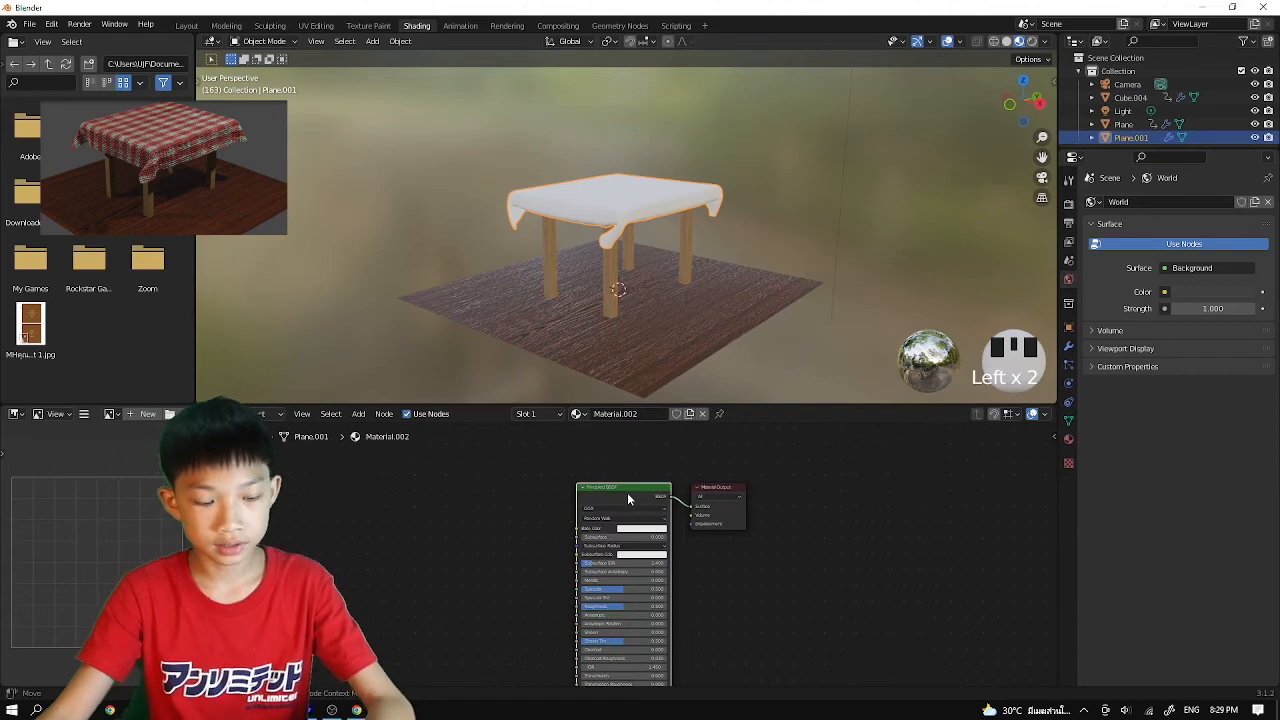
Load the images from the fabric_pattern_07_1k.blend folder into the cloth's material with the Principled Texture Setup
key(ctrl+shift+t)
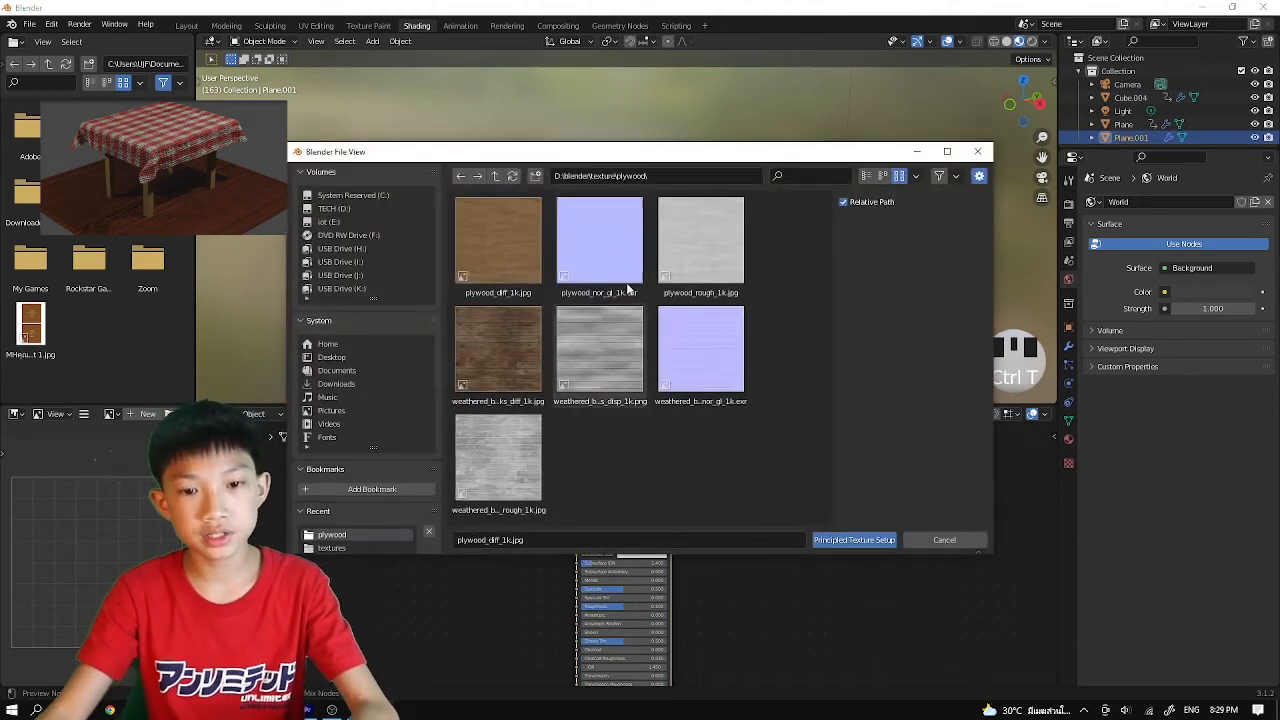
click(497, 176)
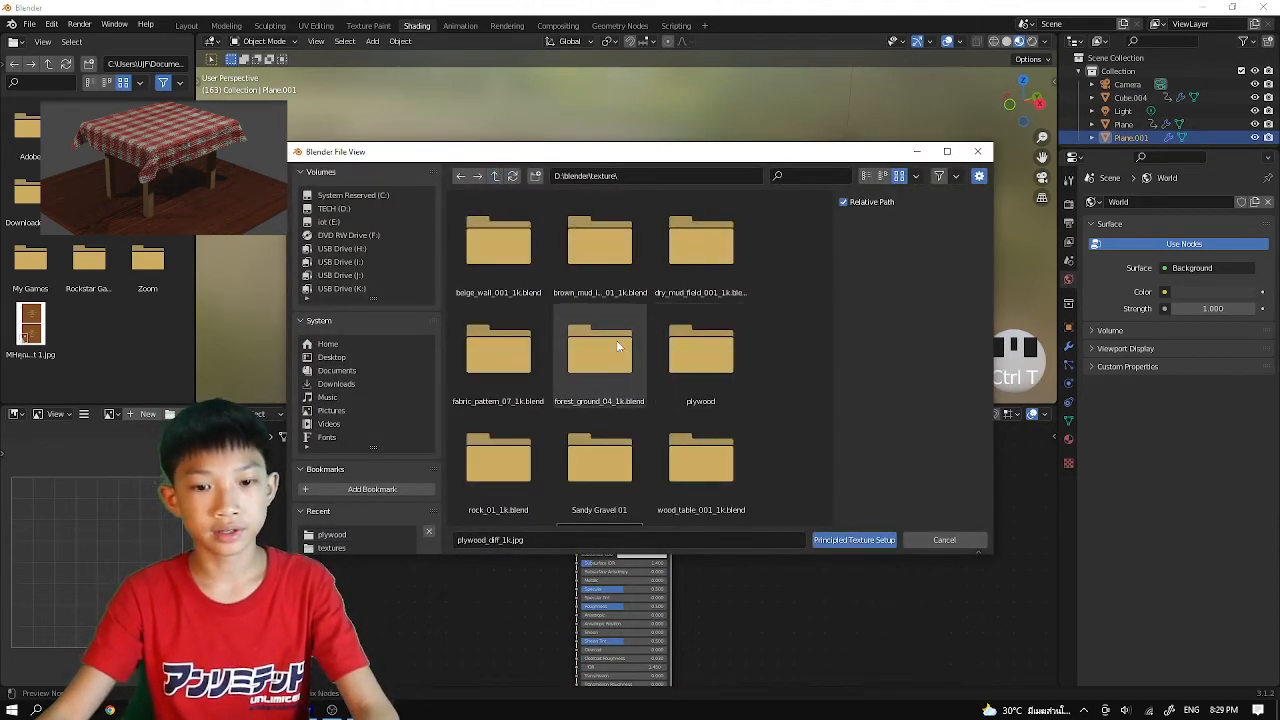
double_click(475, 349)
double_click(495, 285)
drag(482, 336, 723, 238)
click(854, 540)
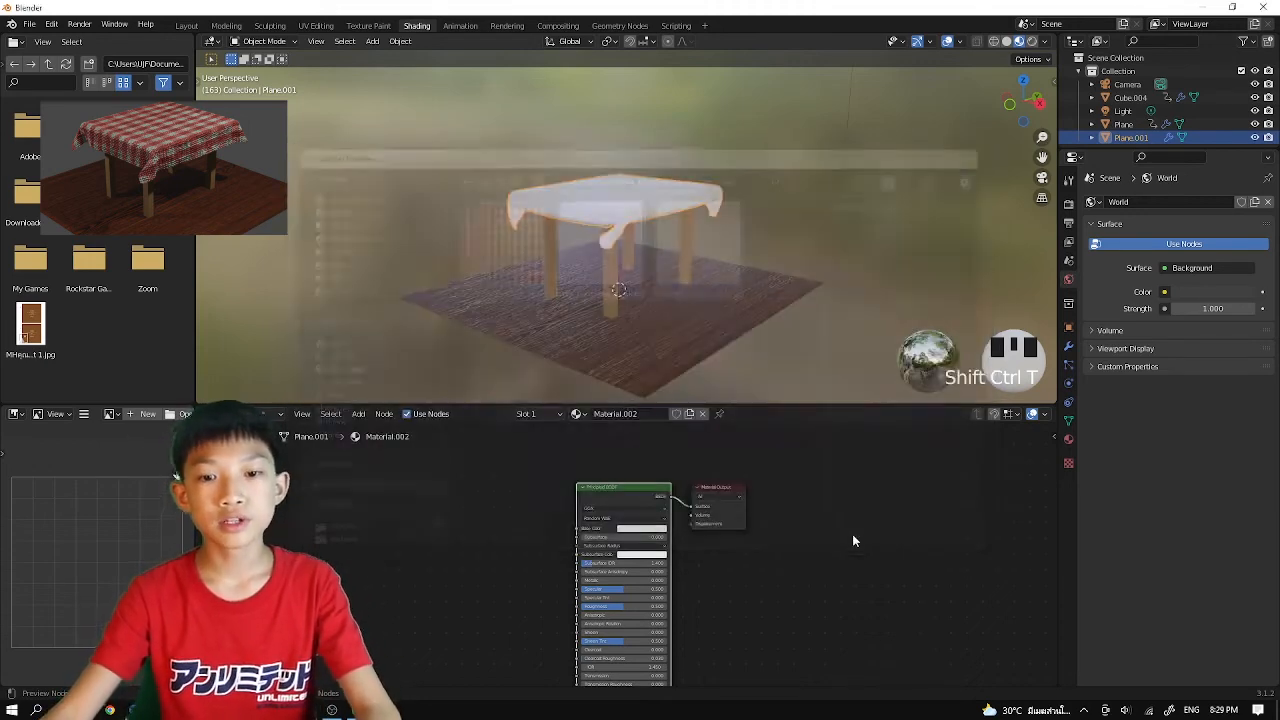
Set the Normal Map node's strength to 10 in the cloth's material
middle_drag(544, 344, 484, 376)
scroll(486, 372, down, 2)
middle_drag(476, 600, 470, 540)
scroll(468, 562, up, 5)
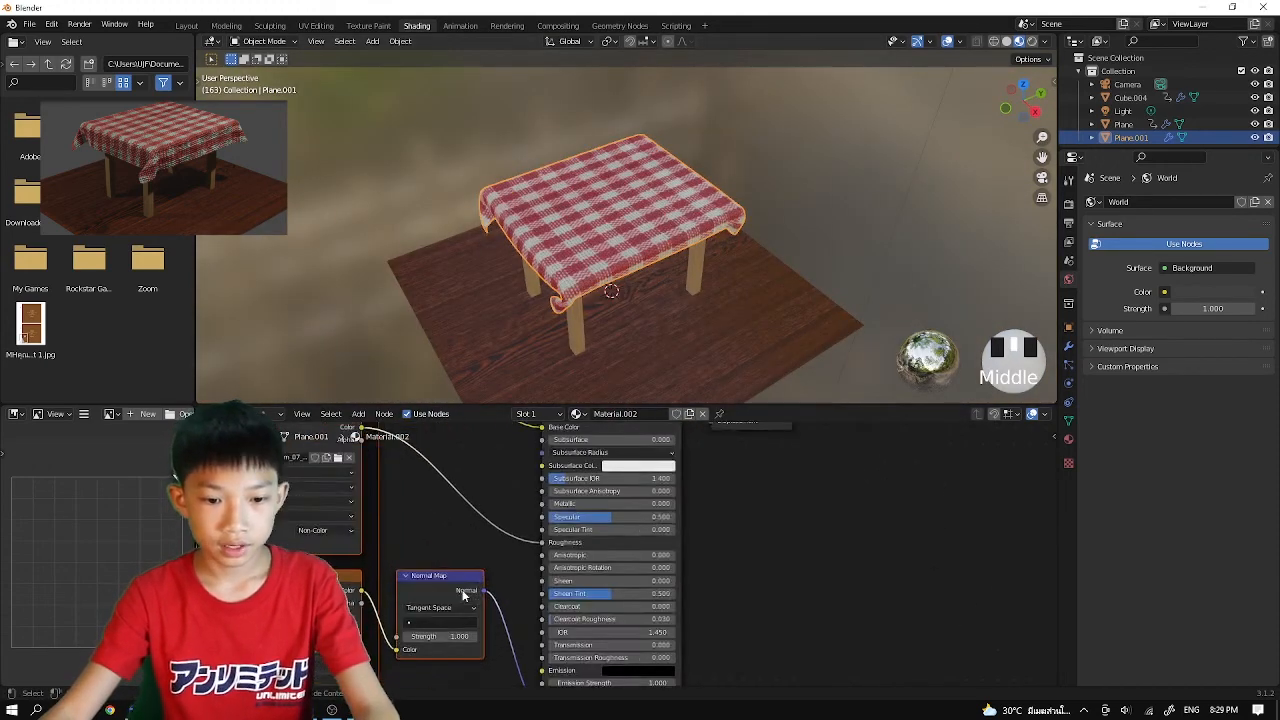
middle_drag(463, 592, 530, 474)
drag(503, 534, 556, 534)
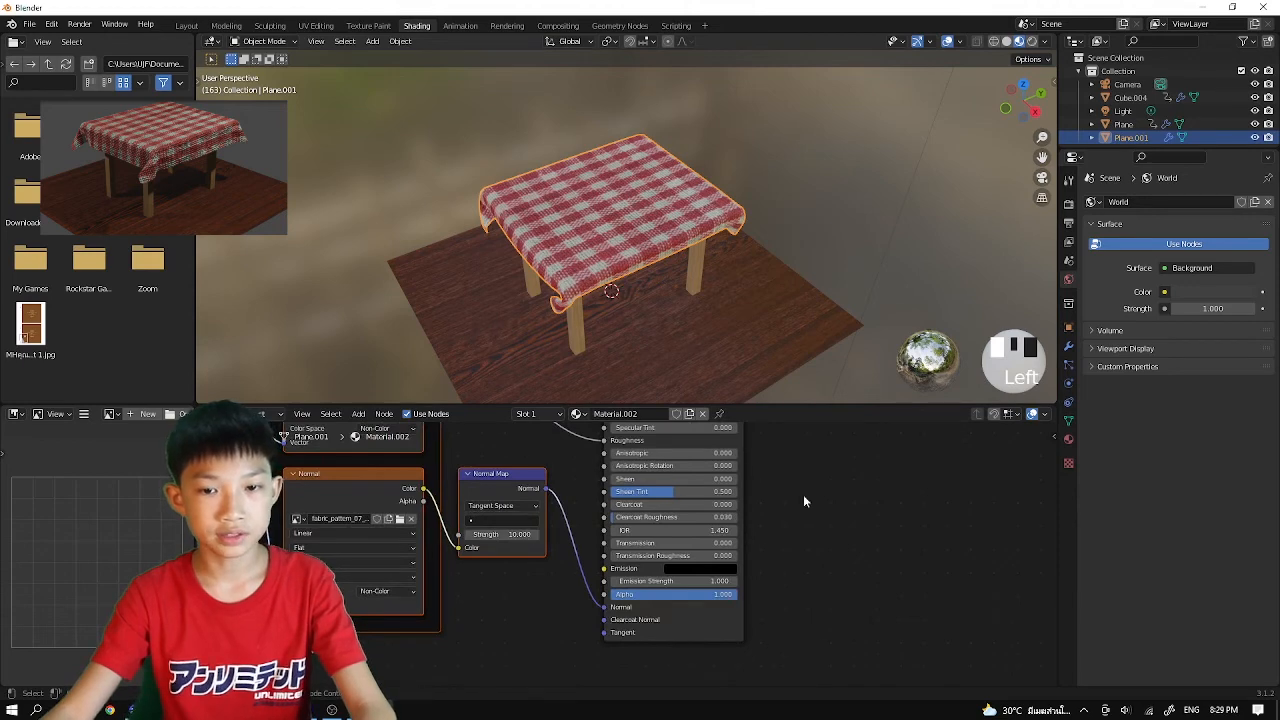
Play the cloth animation through the camera in the Layout workspace and stop it at frame 82
click(186, 25)
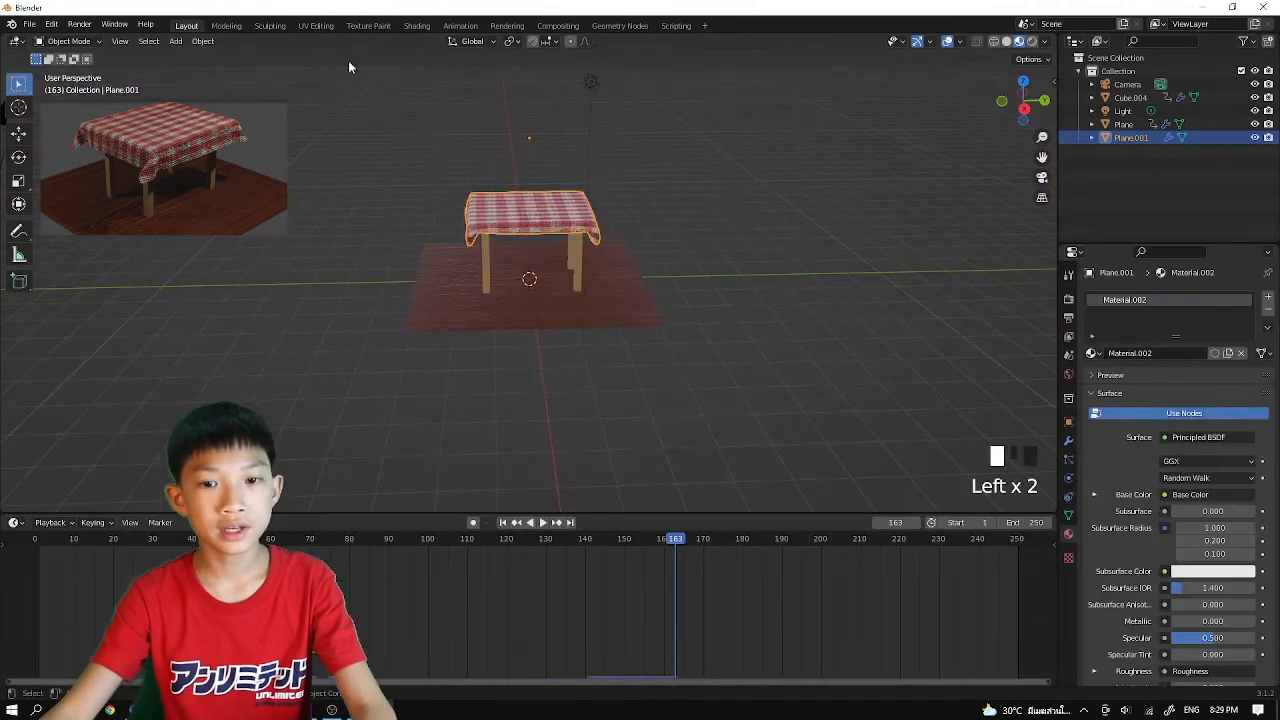
key(KP_0)
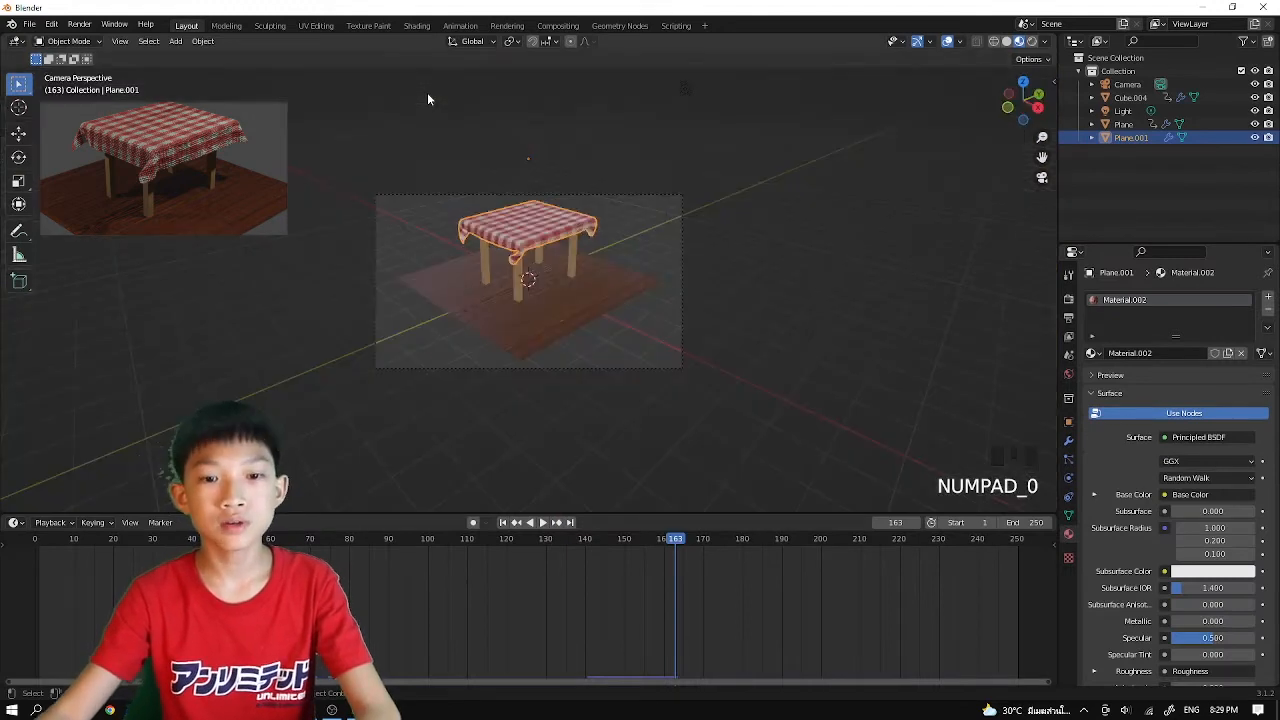
scroll(430, 95, up, 4)
key(space)
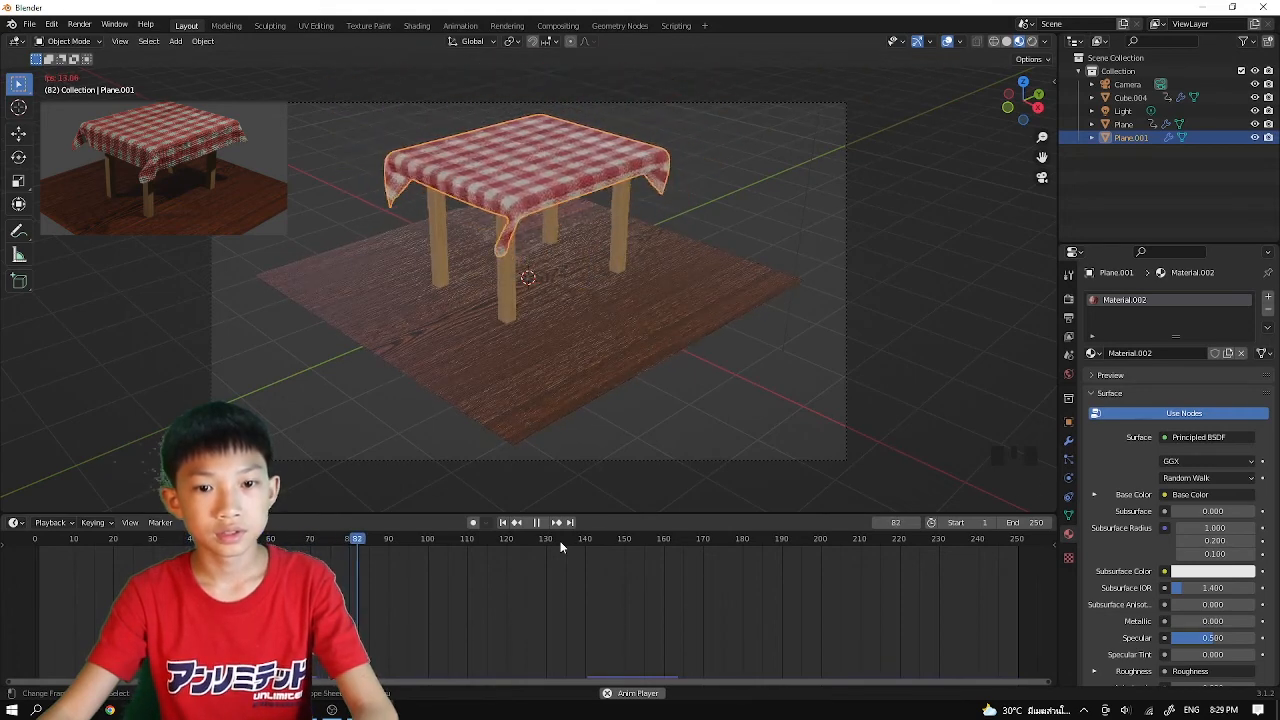
key(space)
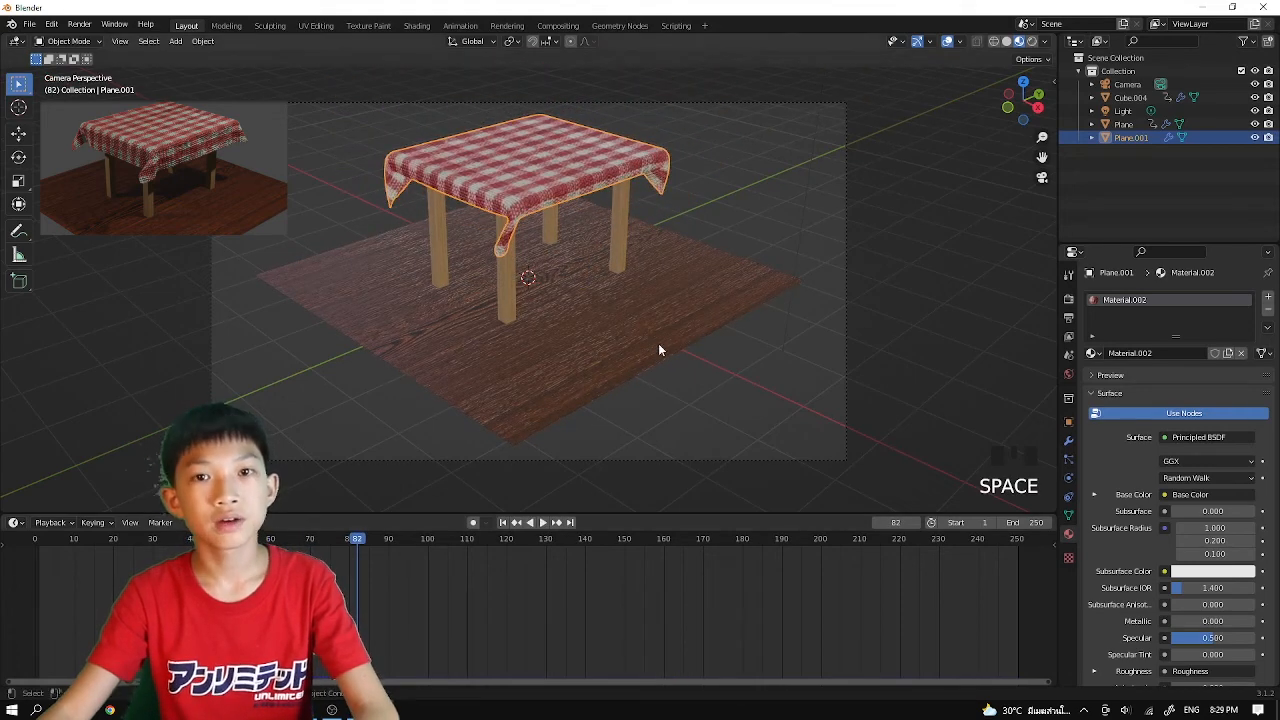
Switch the viewport to rendered shading for the camera view
click(1032, 42)
scroll(721, 205, down, 4)
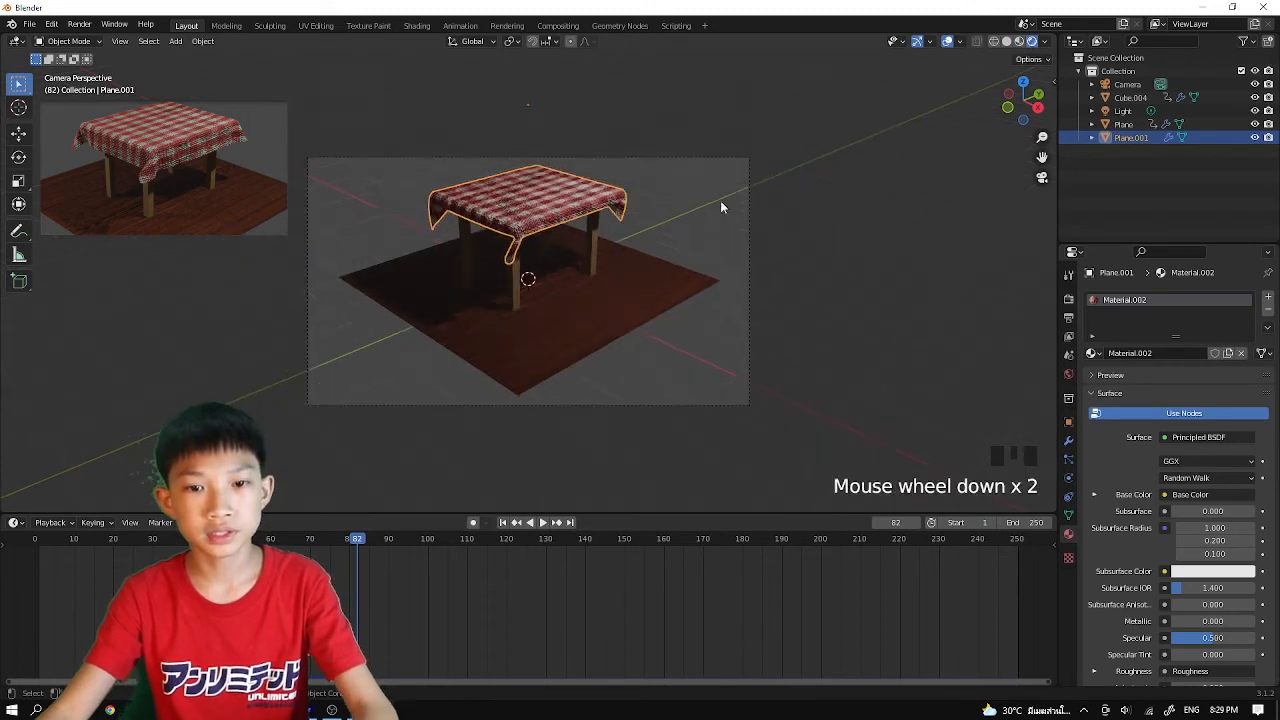
scroll(650, 107, up, 1)
scroll(650, 102, down, 4)
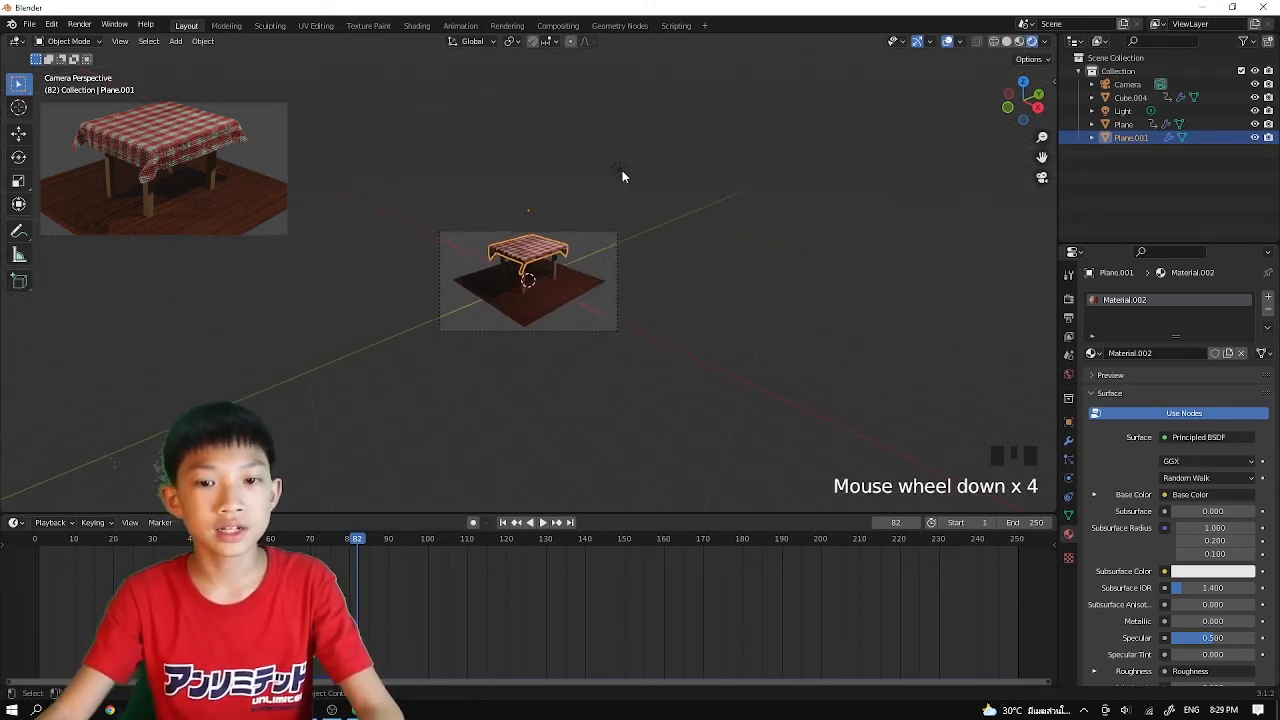
Duplicate the light, move the copy horizontally about -8 m in X and -6.9 m in Y, and return to the camera view
click(621, 172)
middle_drag(621, 172, 570, 240)
scroll(547, 229, down, 3)
key(shift+d)
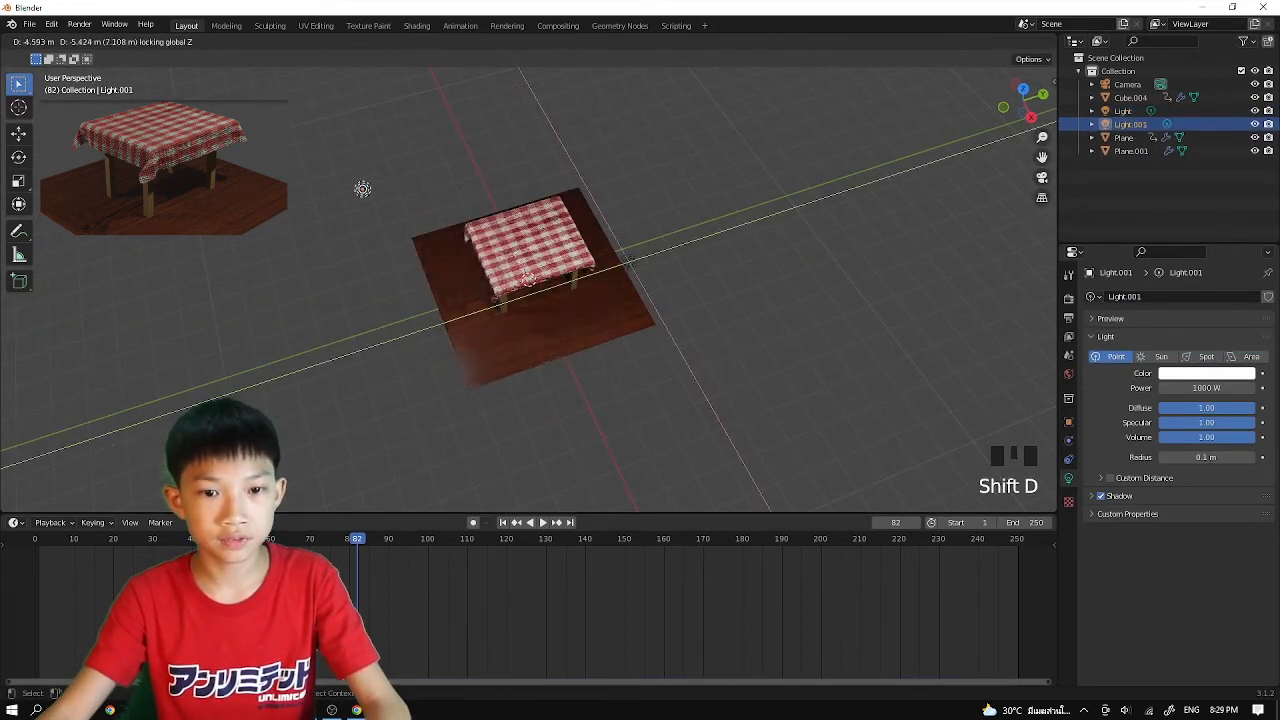
key(z)
click(53, 62)
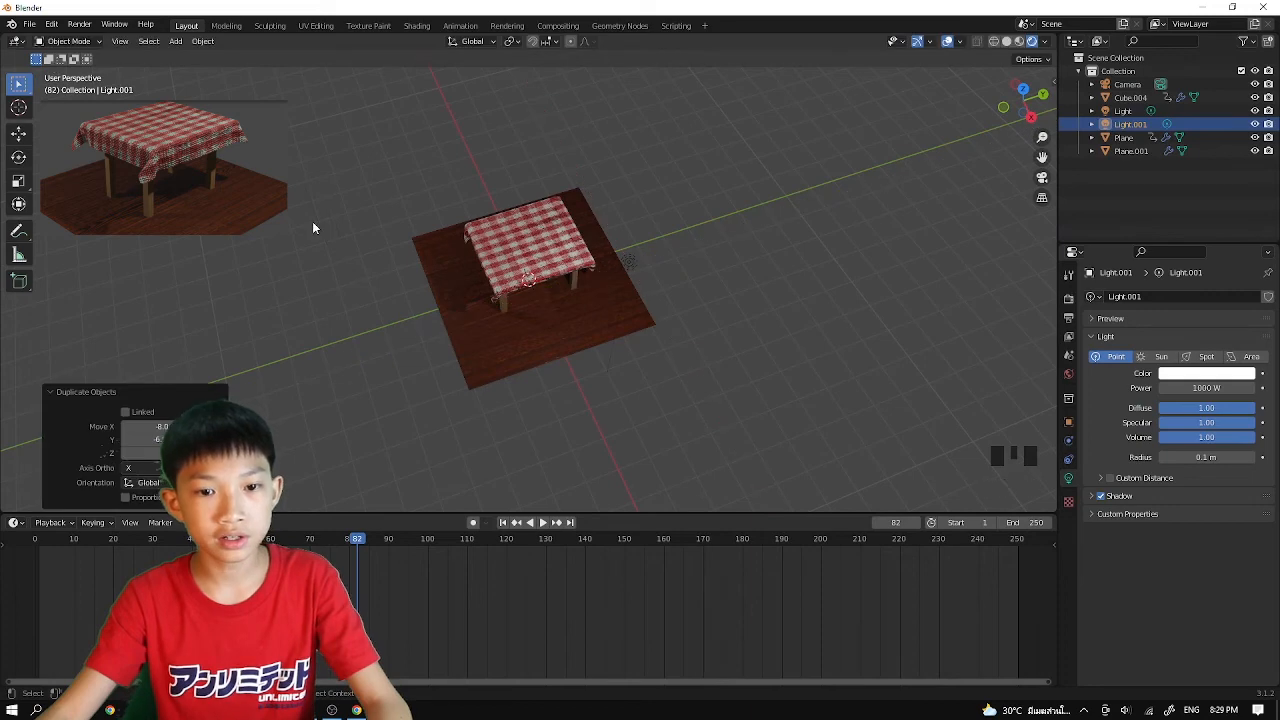
middle_drag(312, 221, 364, 175)
key(KP_0)
scroll(369, 208, up, 6)
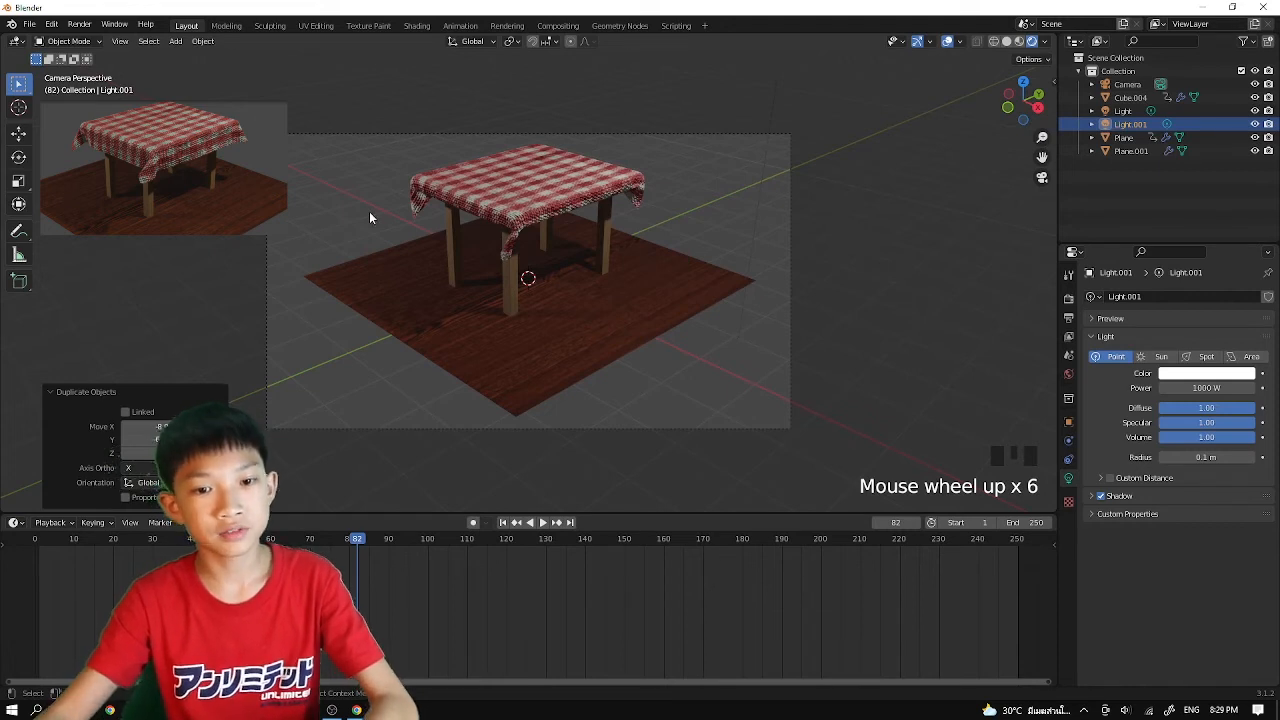
scroll(459, 293, up, 1)
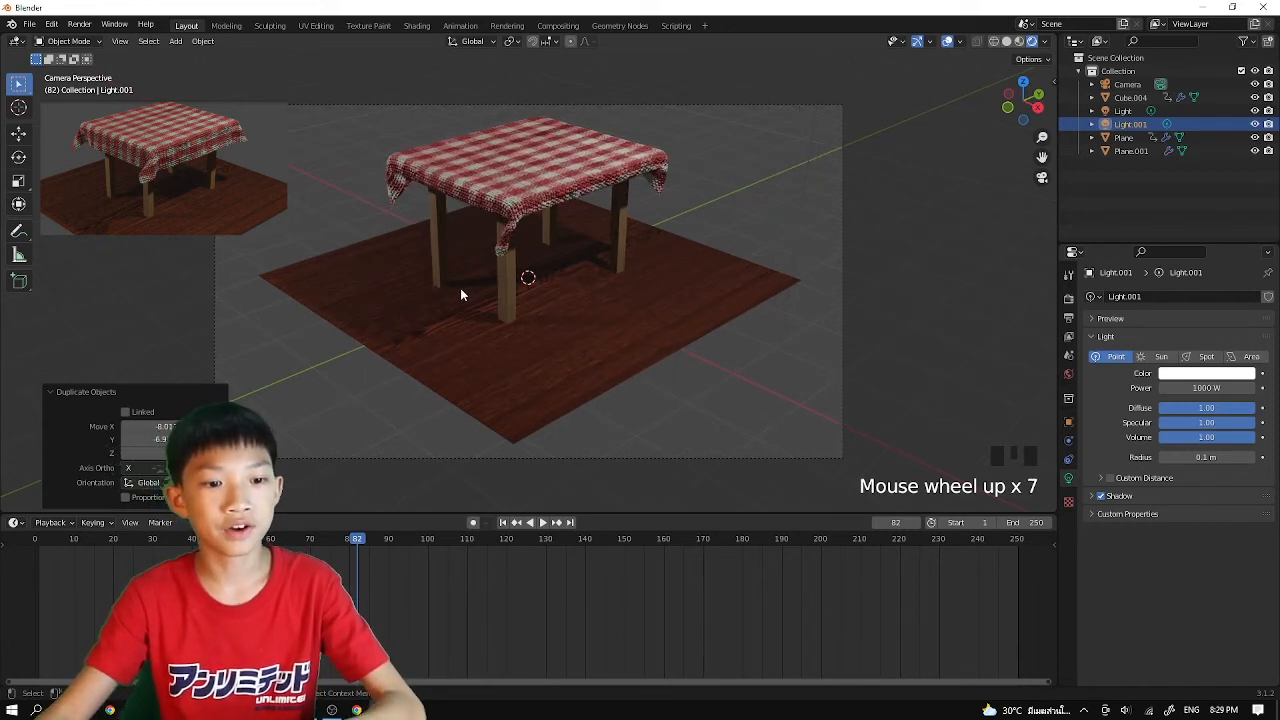
click(110, 292)
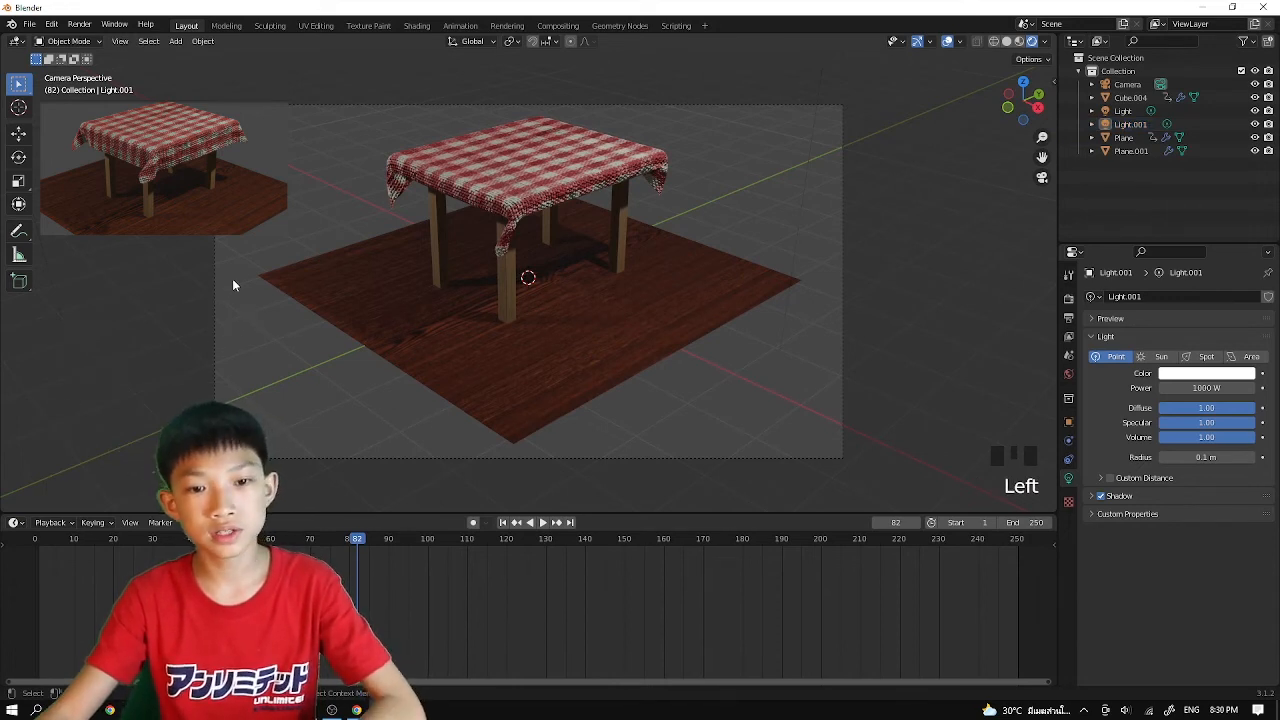
scroll(347, 312, up, 2)
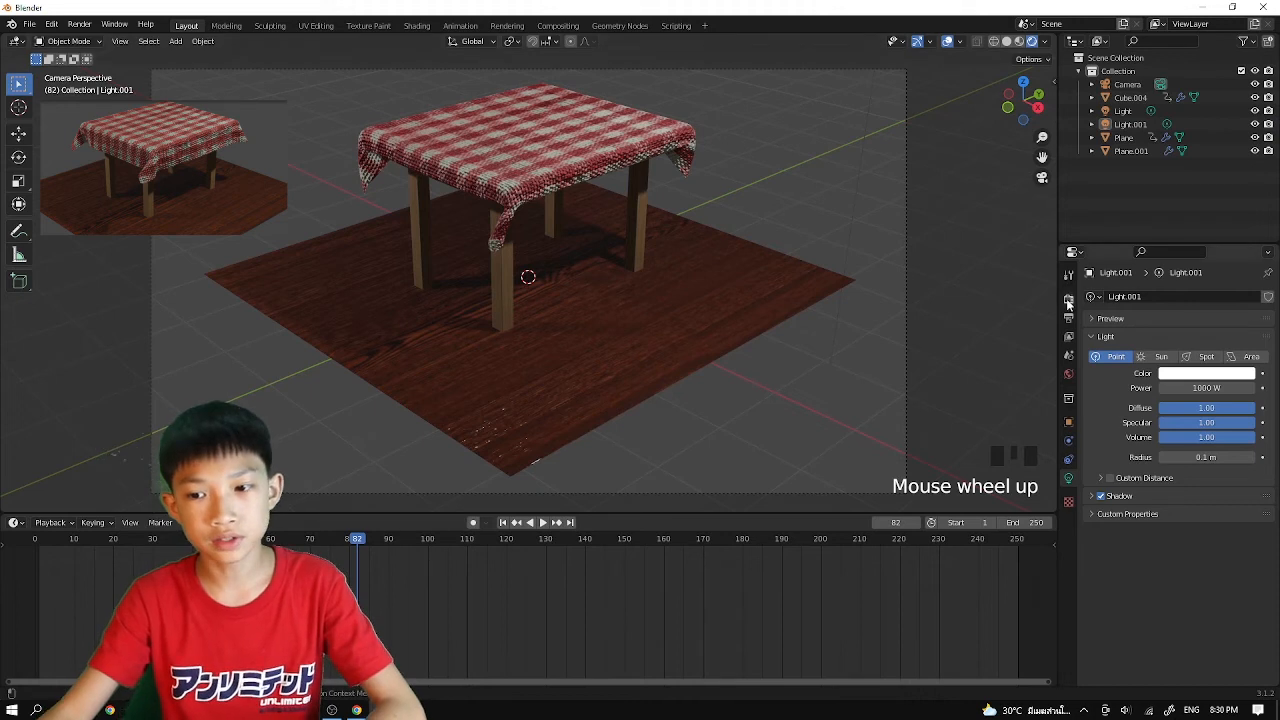
Set the scene's render output file format to FFmpeg Video
click(1068, 318)
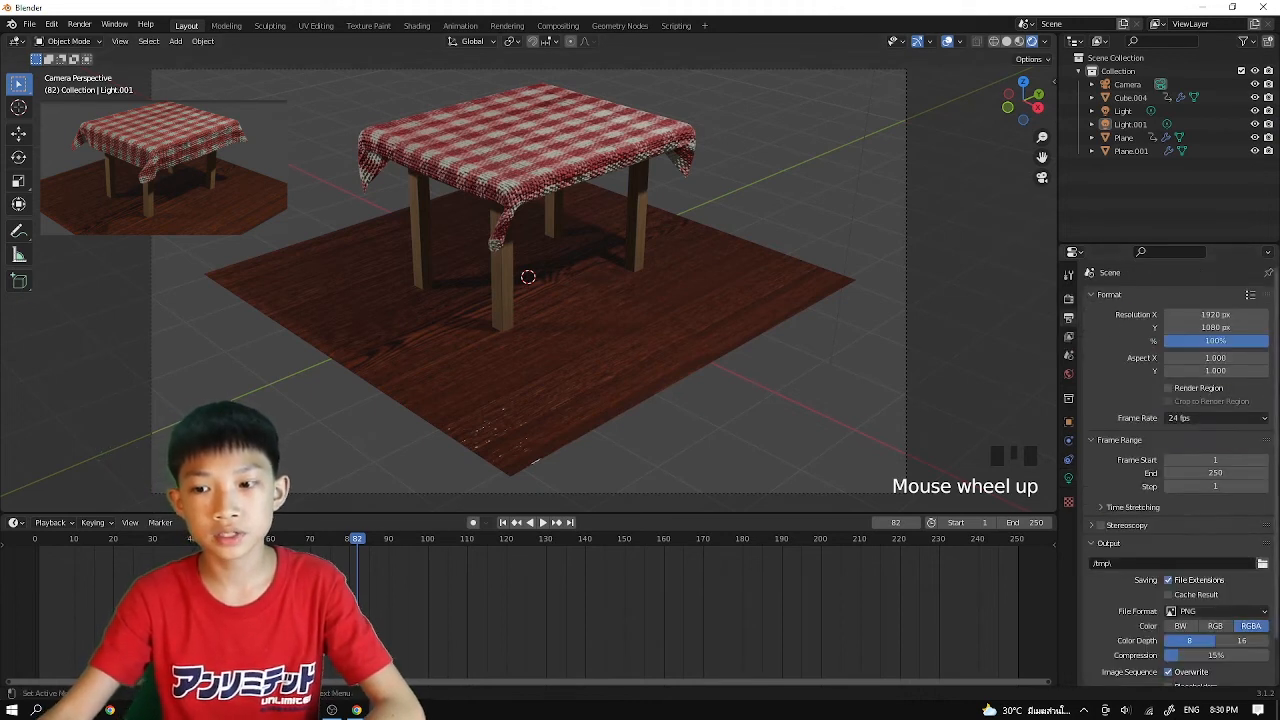
click(1186, 612)
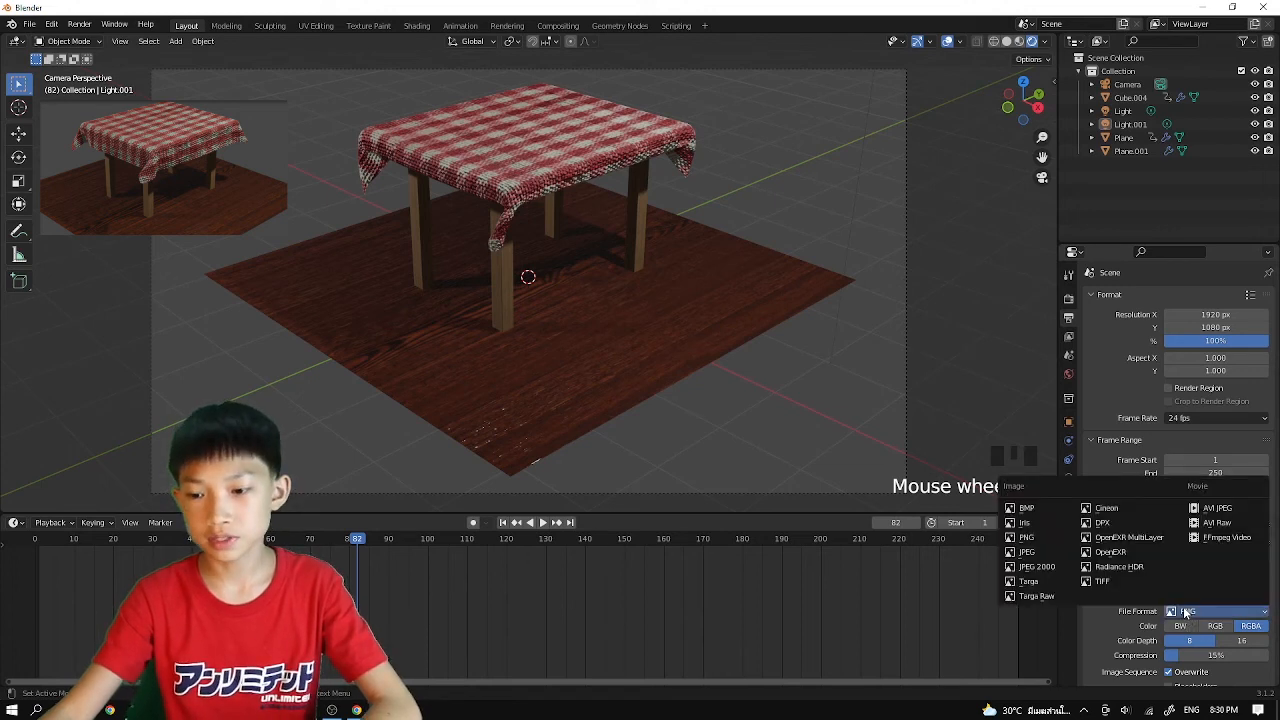
click(1227, 537)
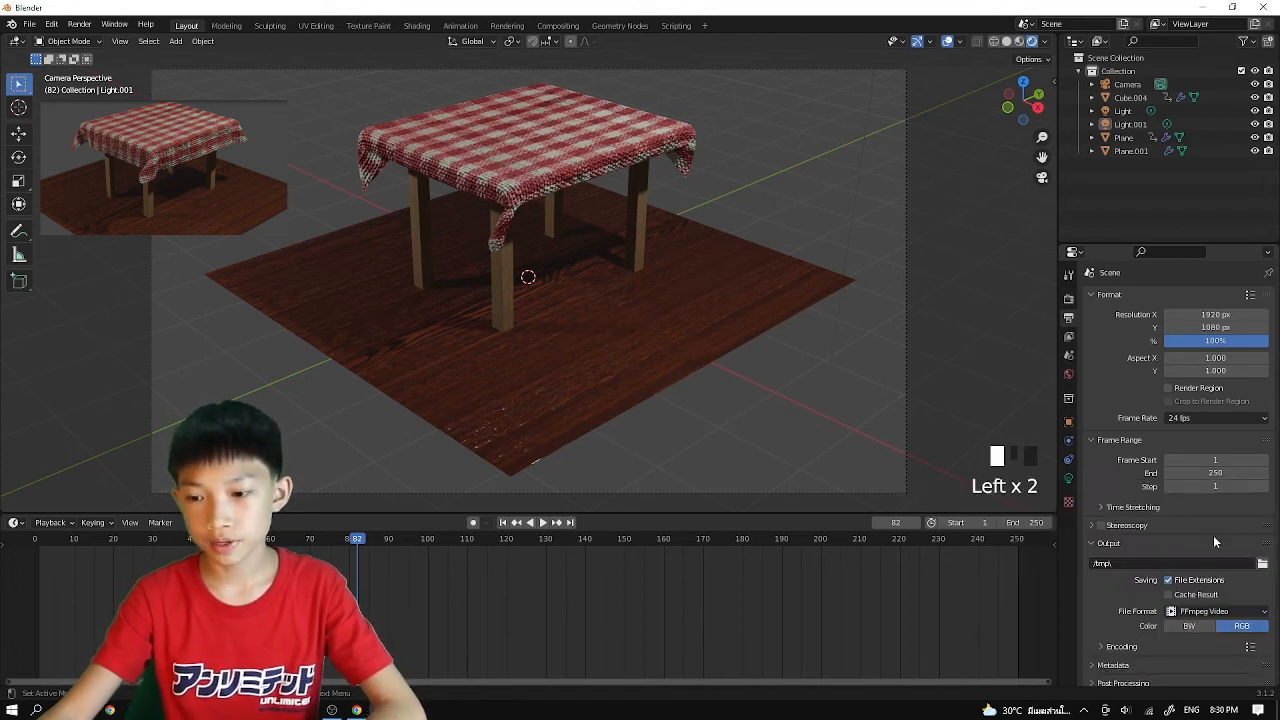
Set the render output folder to D:\blender\blender renders\
click(1262, 566)
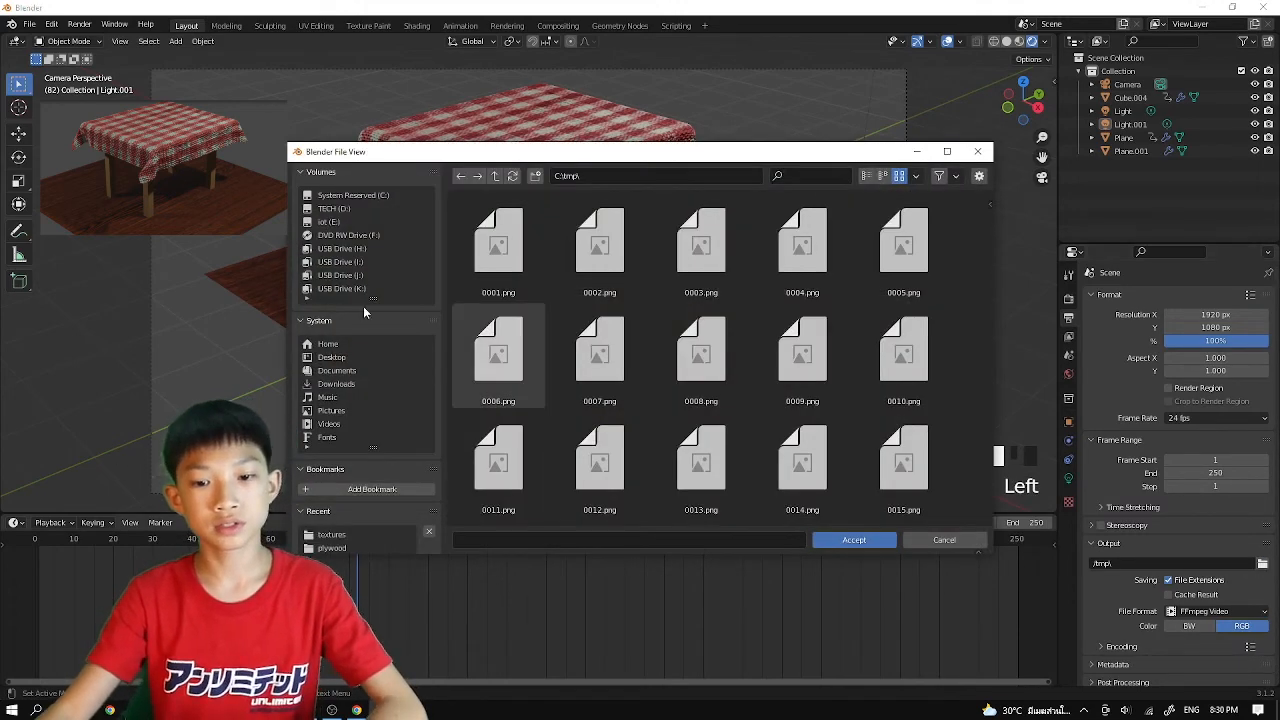
scroll(363, 306, down, 2)
click(345, 304)
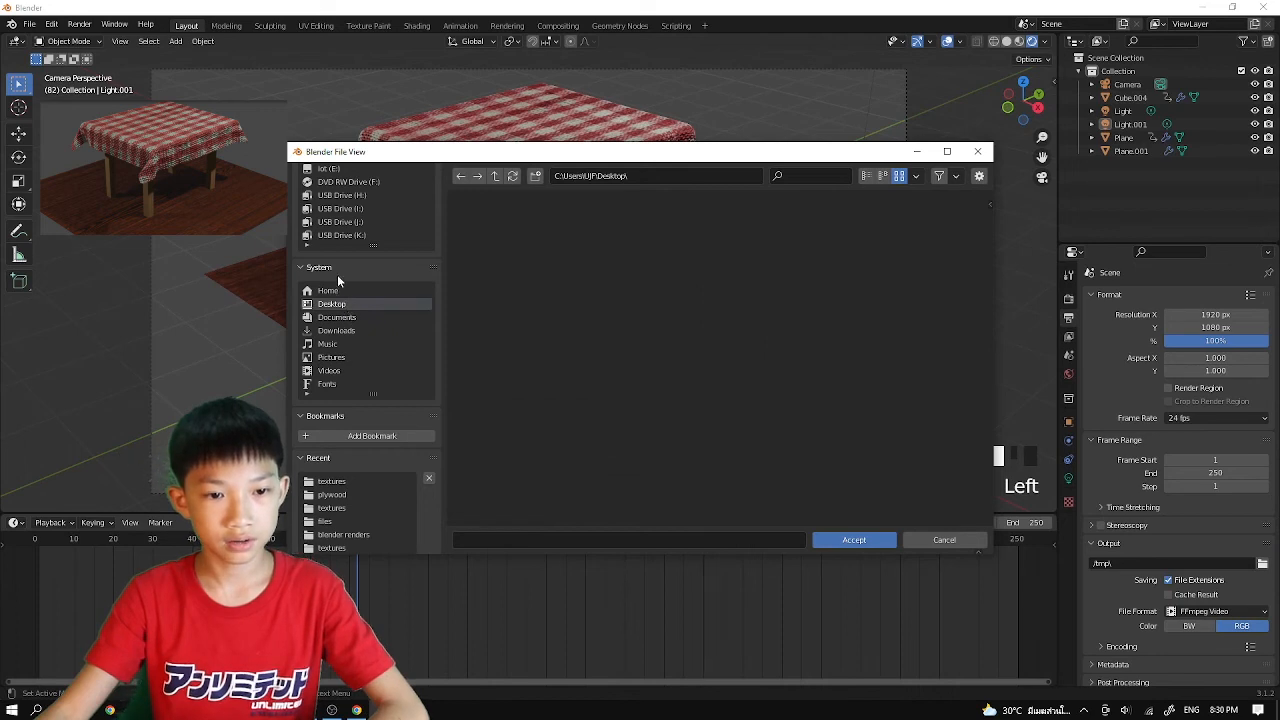
scroll(340, 275, up, 2)
click(335, 209)
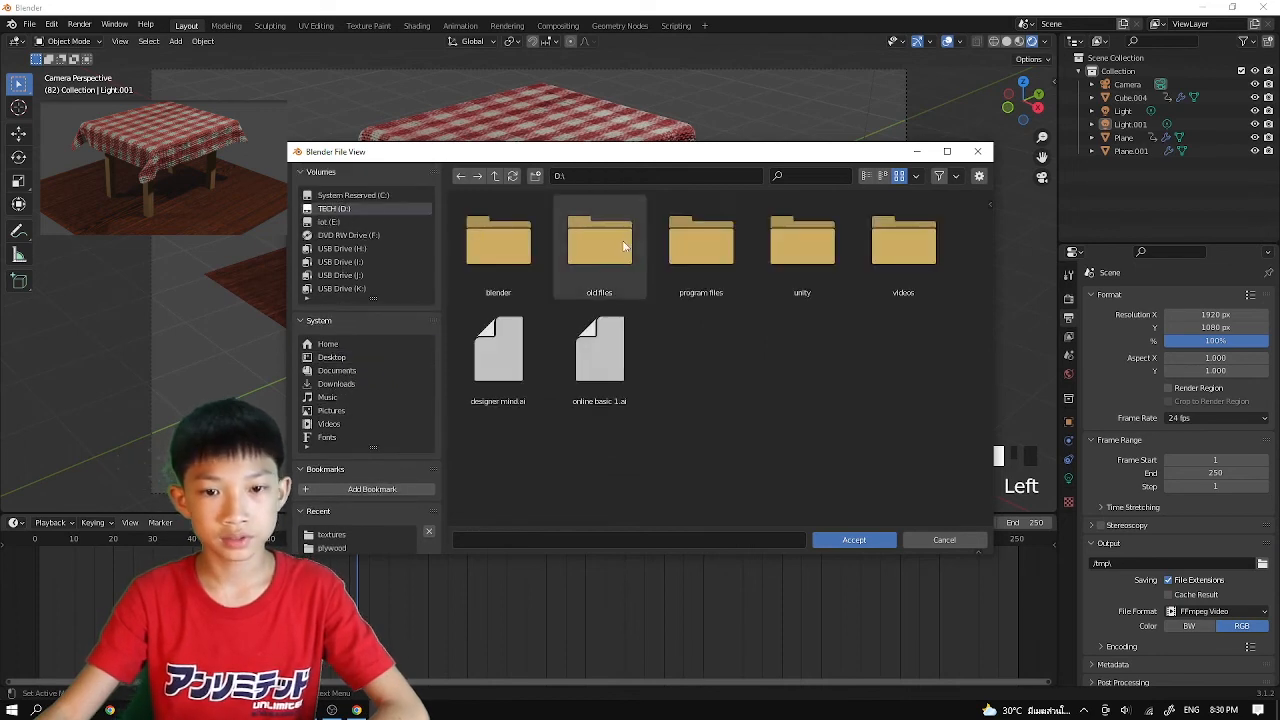
click(531, 256)
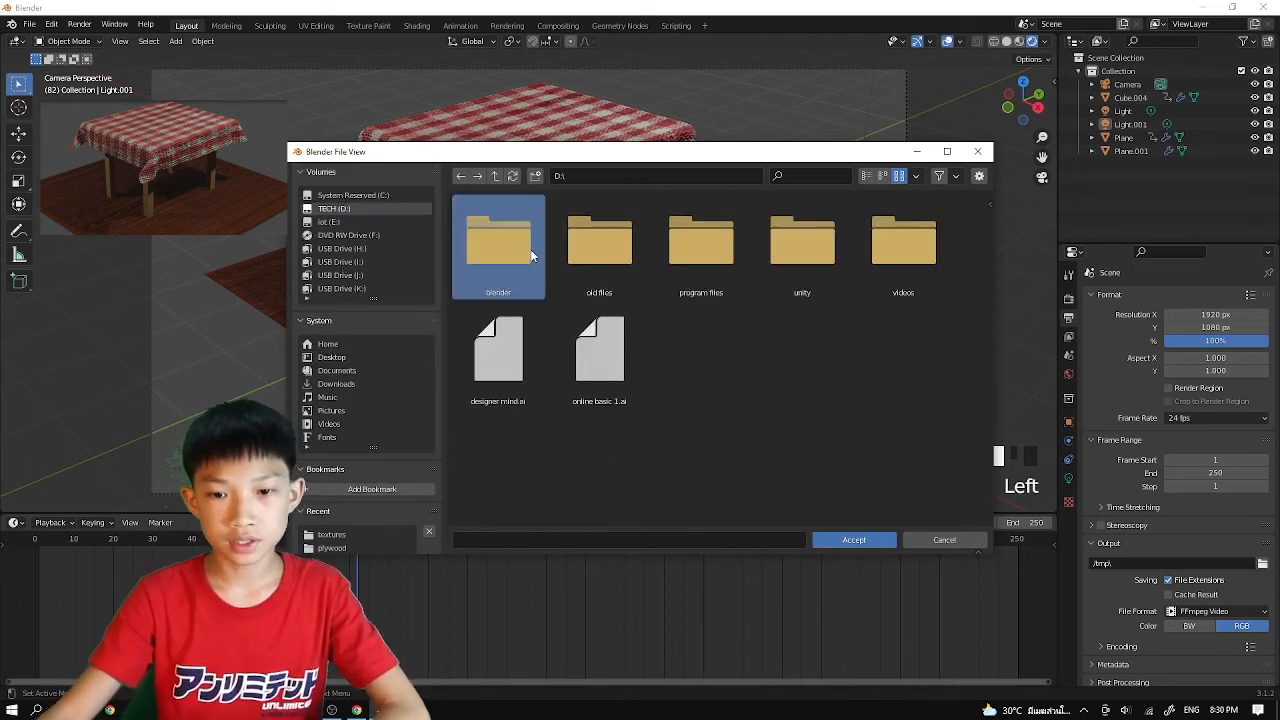
double_click(531, 256)
double_click(620, 268)
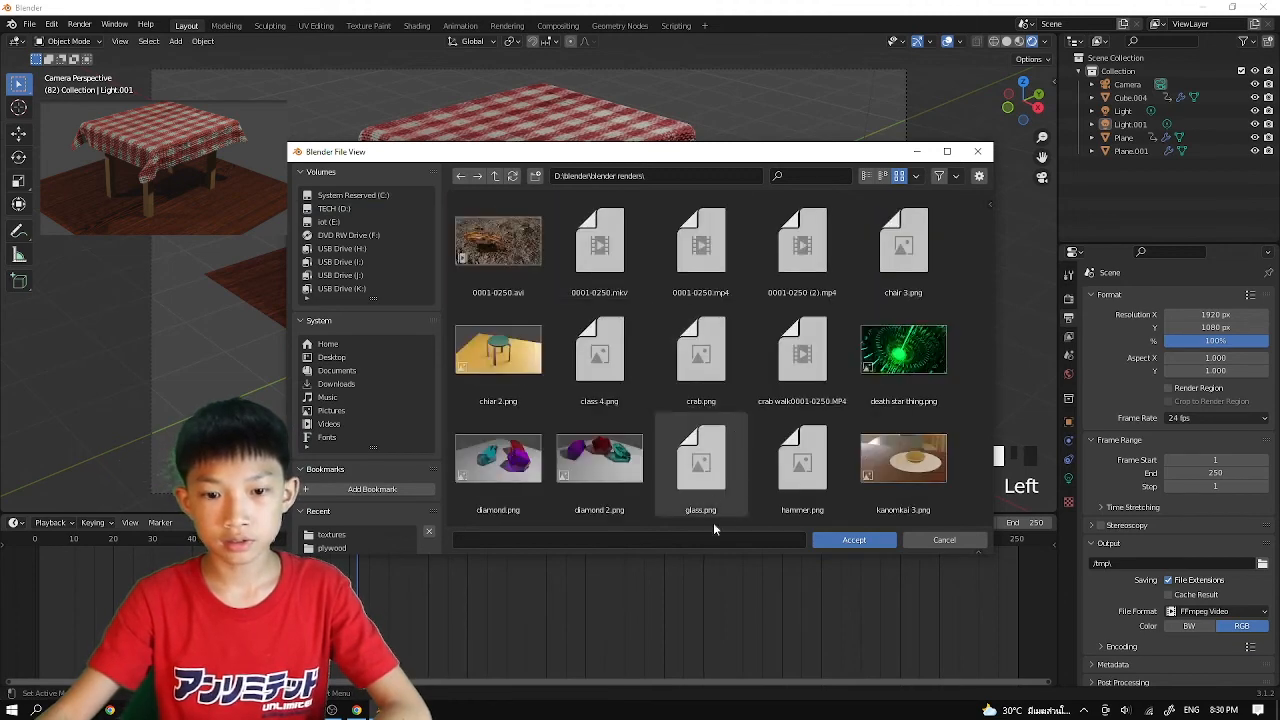
click(855, 540)
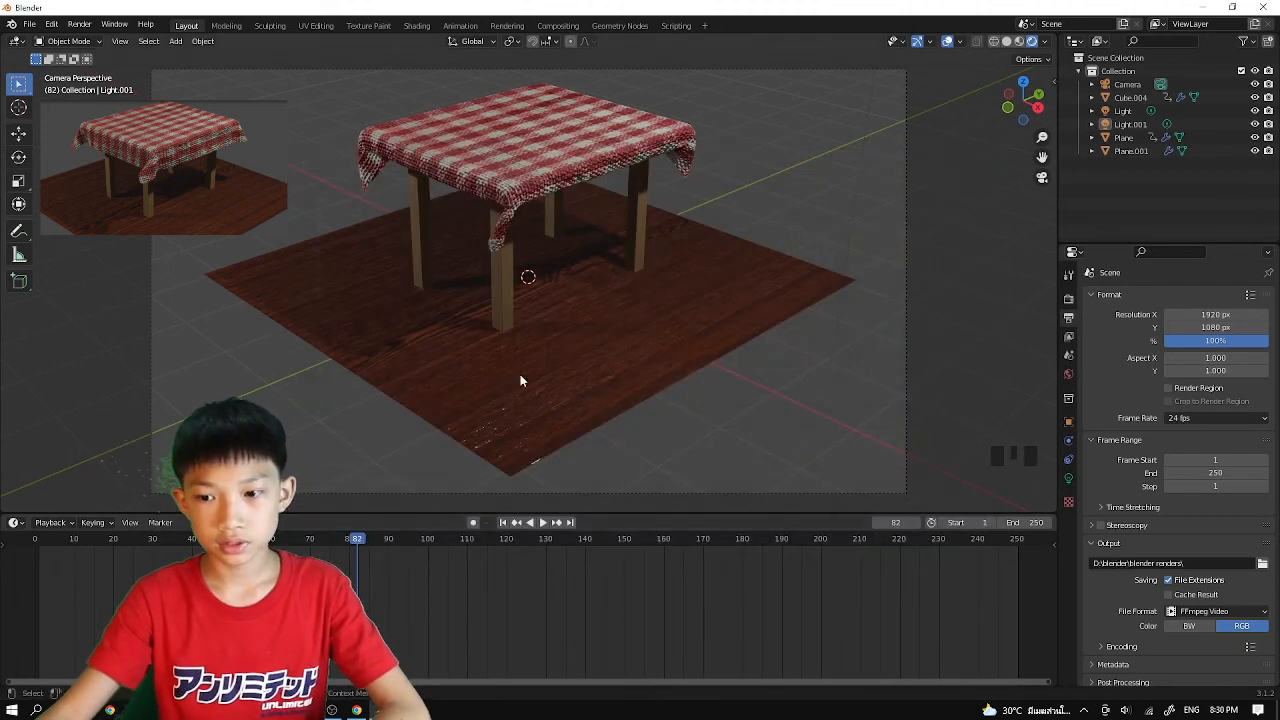
Render the full animation and view the finished render result up close
click(79, 24)
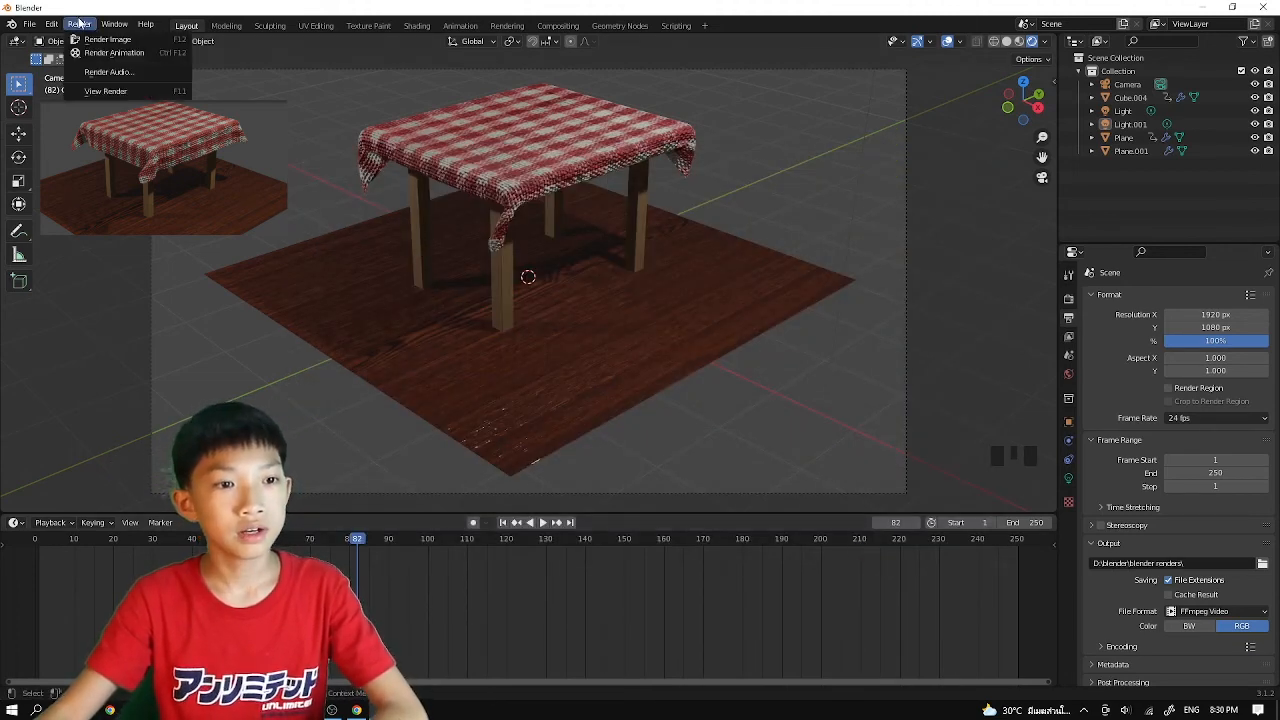
click(86, 53)
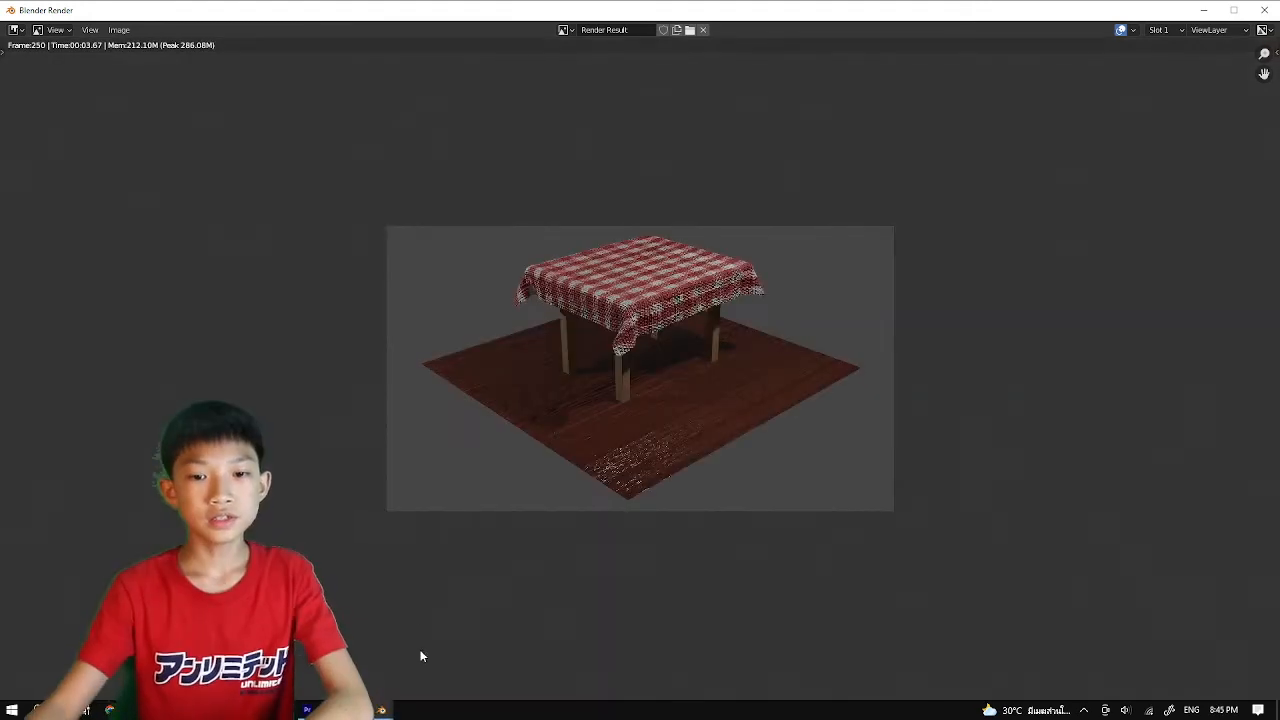
scroll(482, 578, up, 3)
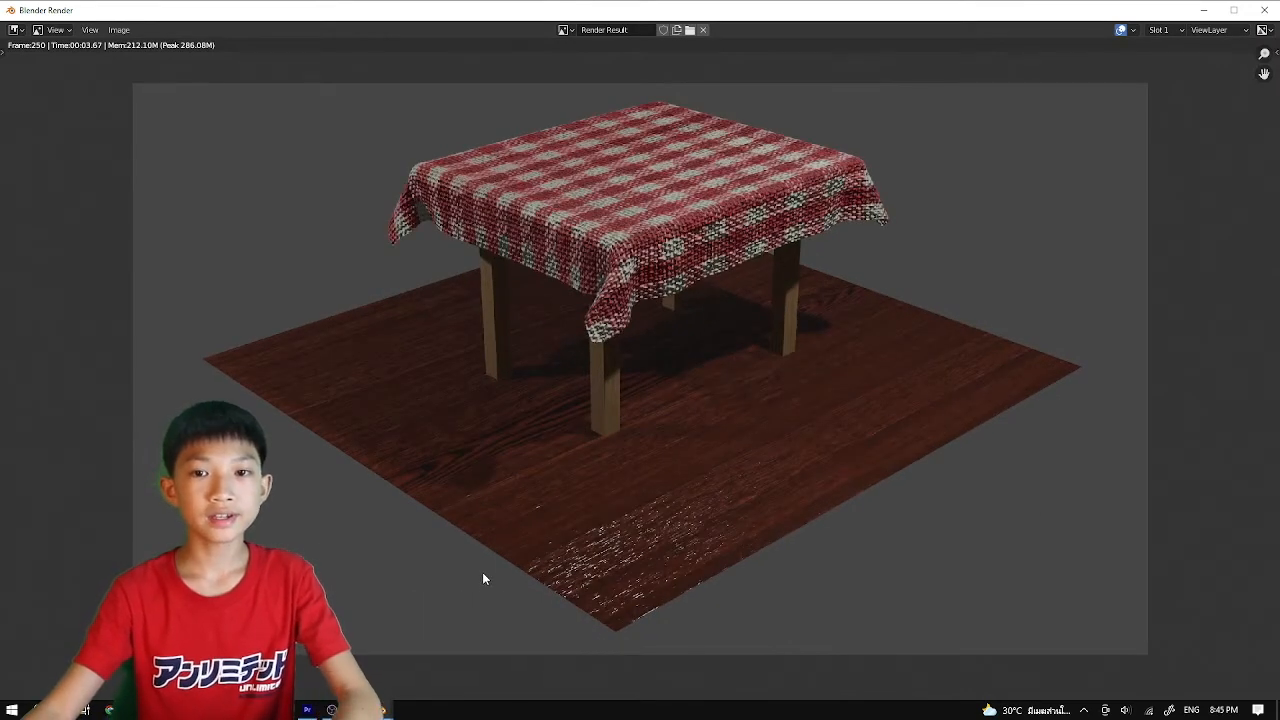